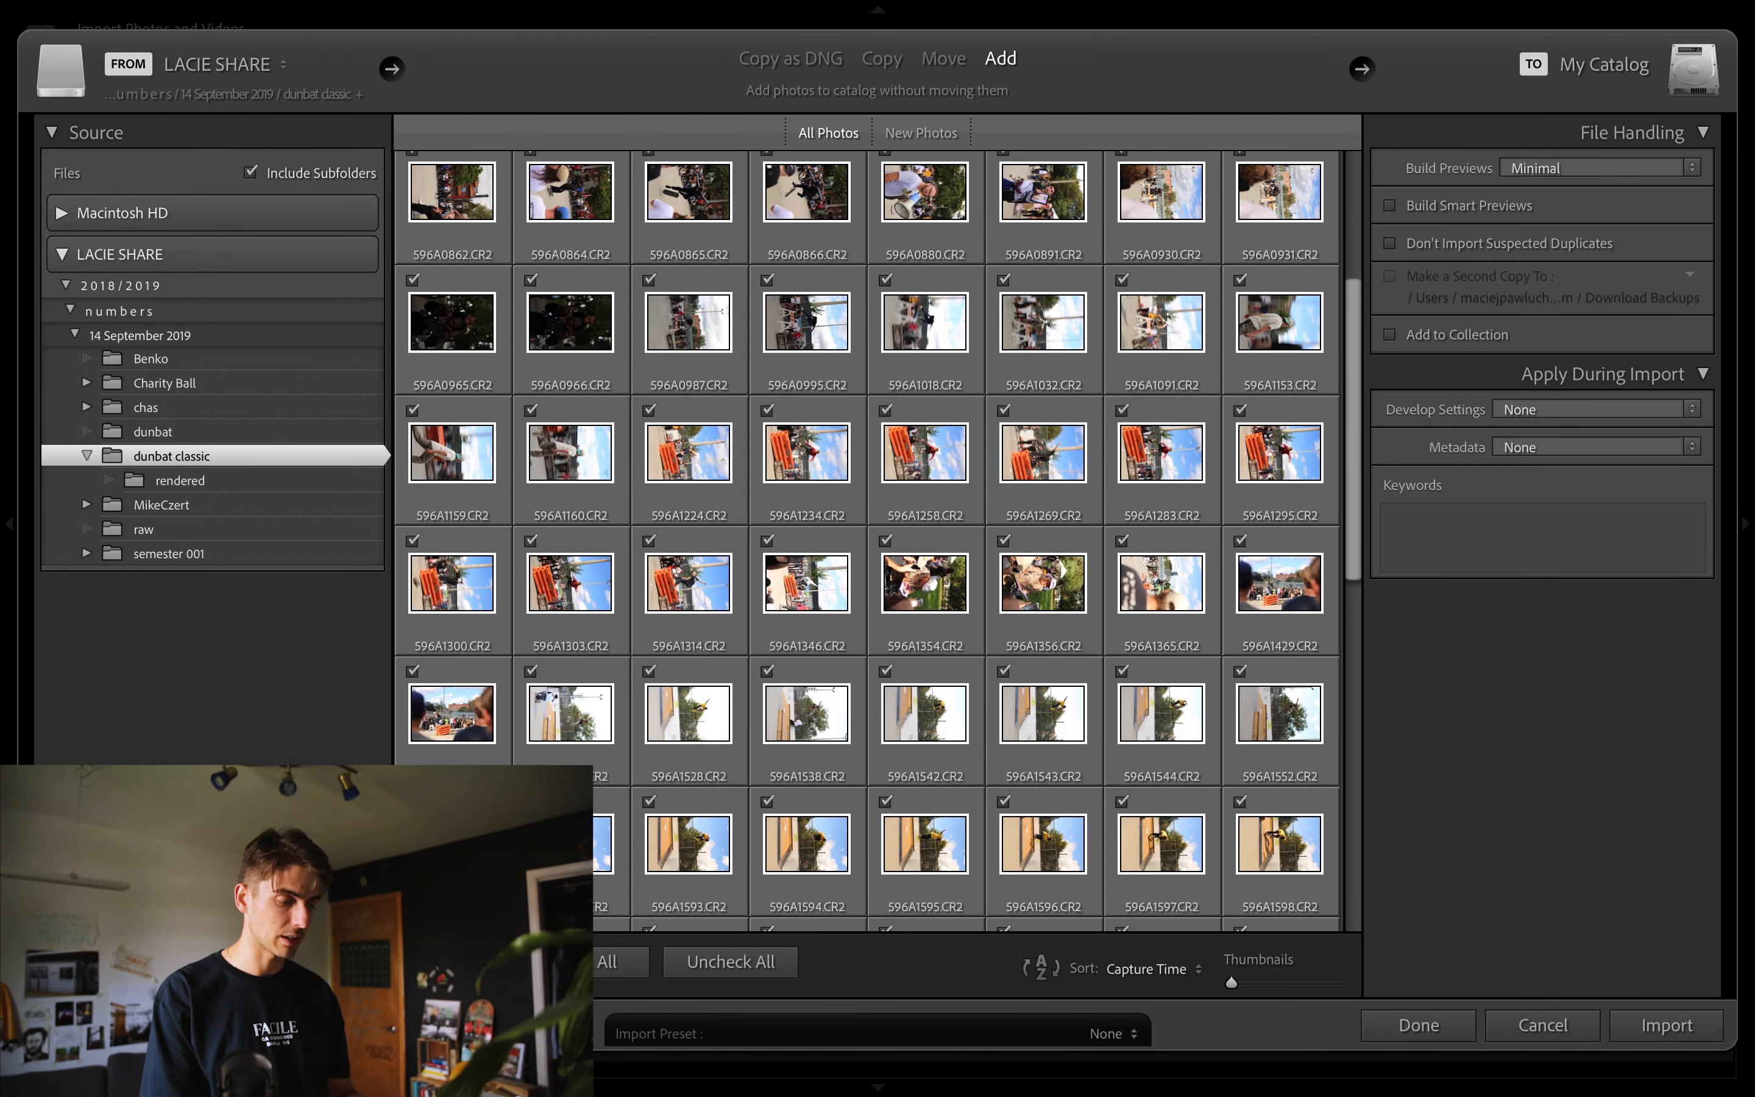
# Look through the skate event RAW thumbnails of the dunbat classic folder in the import grid
pyautogui.scroll(-3, 868, 544)
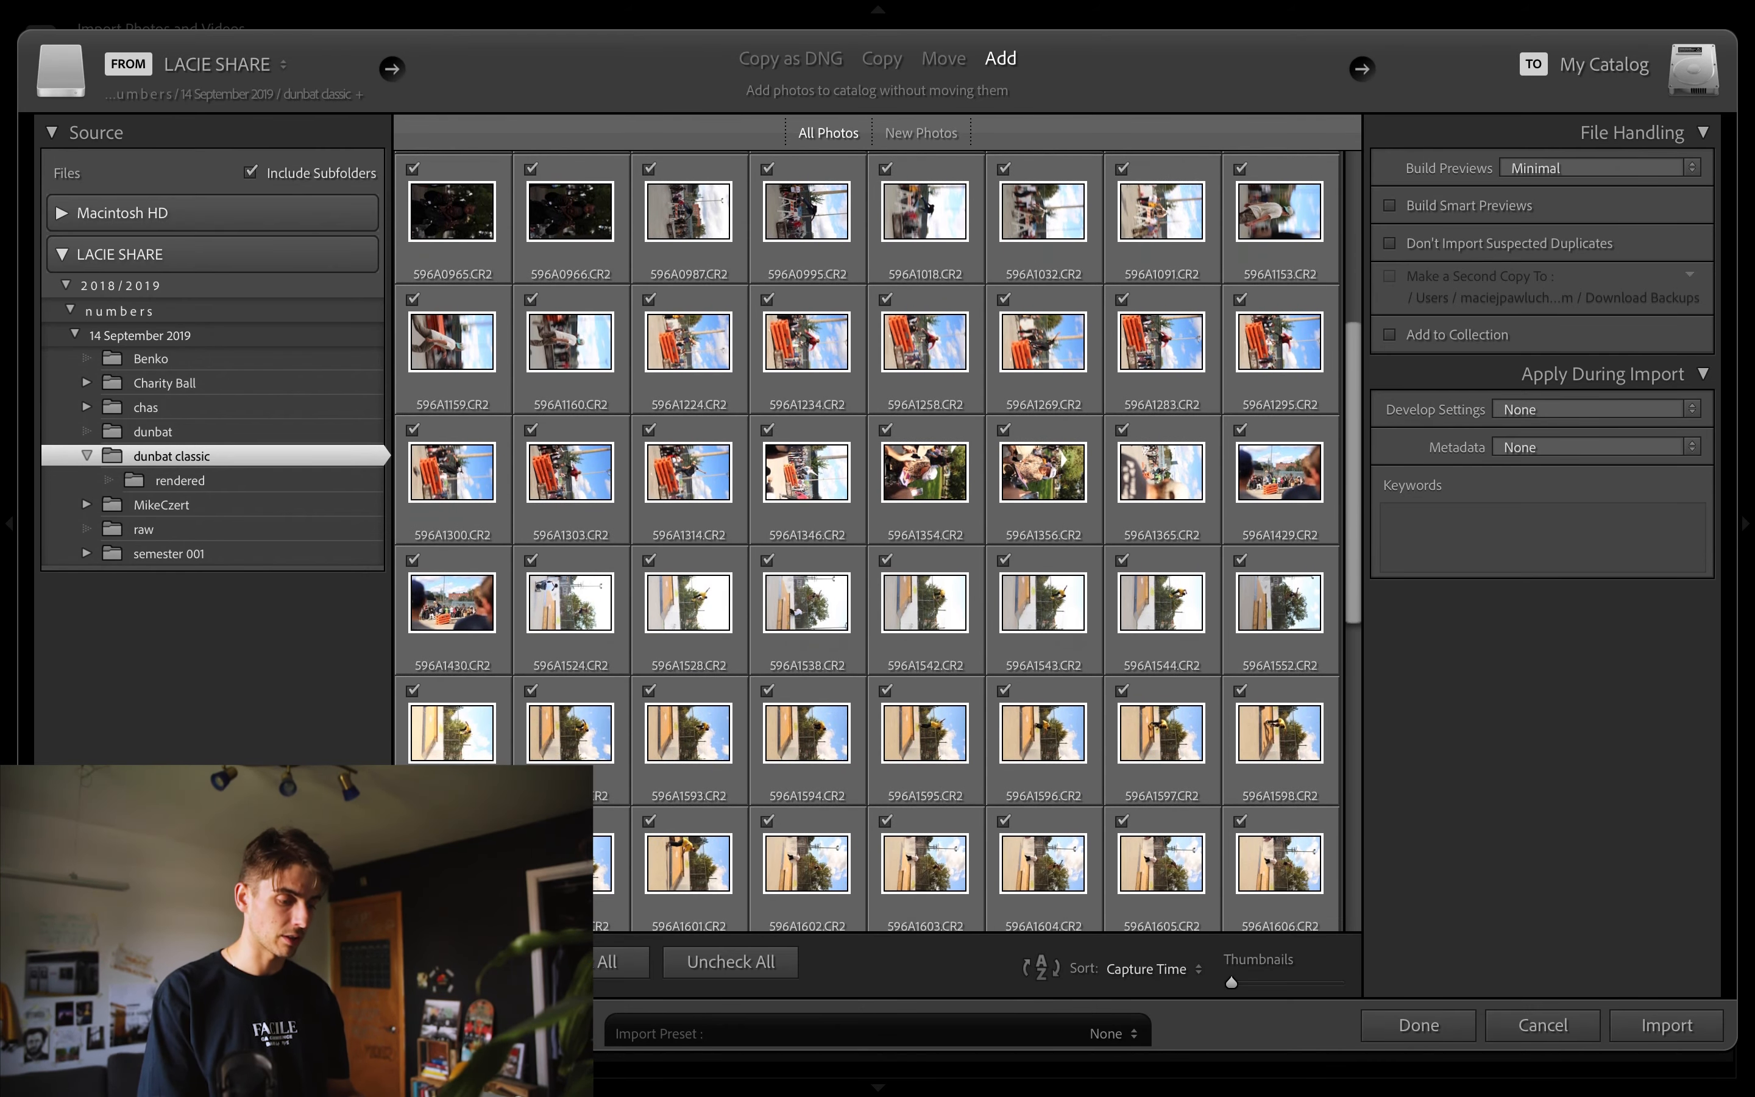
pyautogui.scroll(-1, 868, 542)
pyautogui.scroll(-4, 1101, 715)
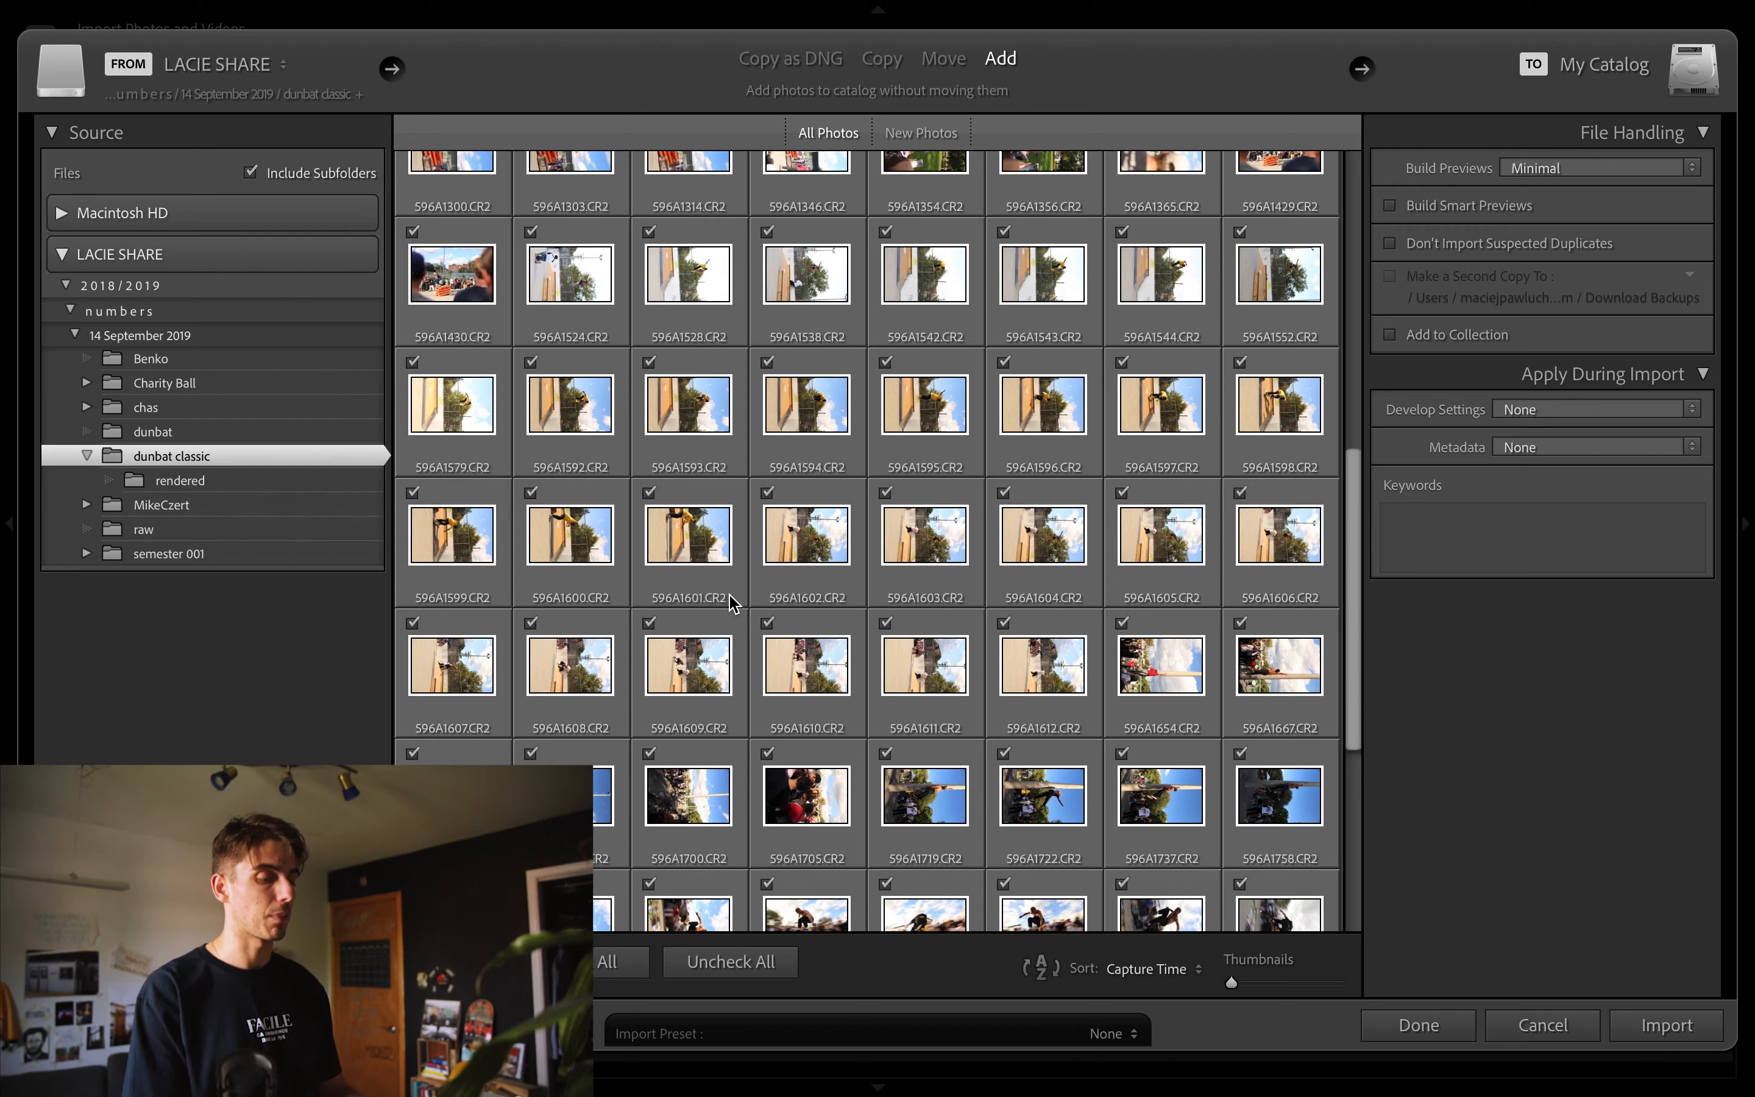
pyautogui.scroll(-2, 838, 688)
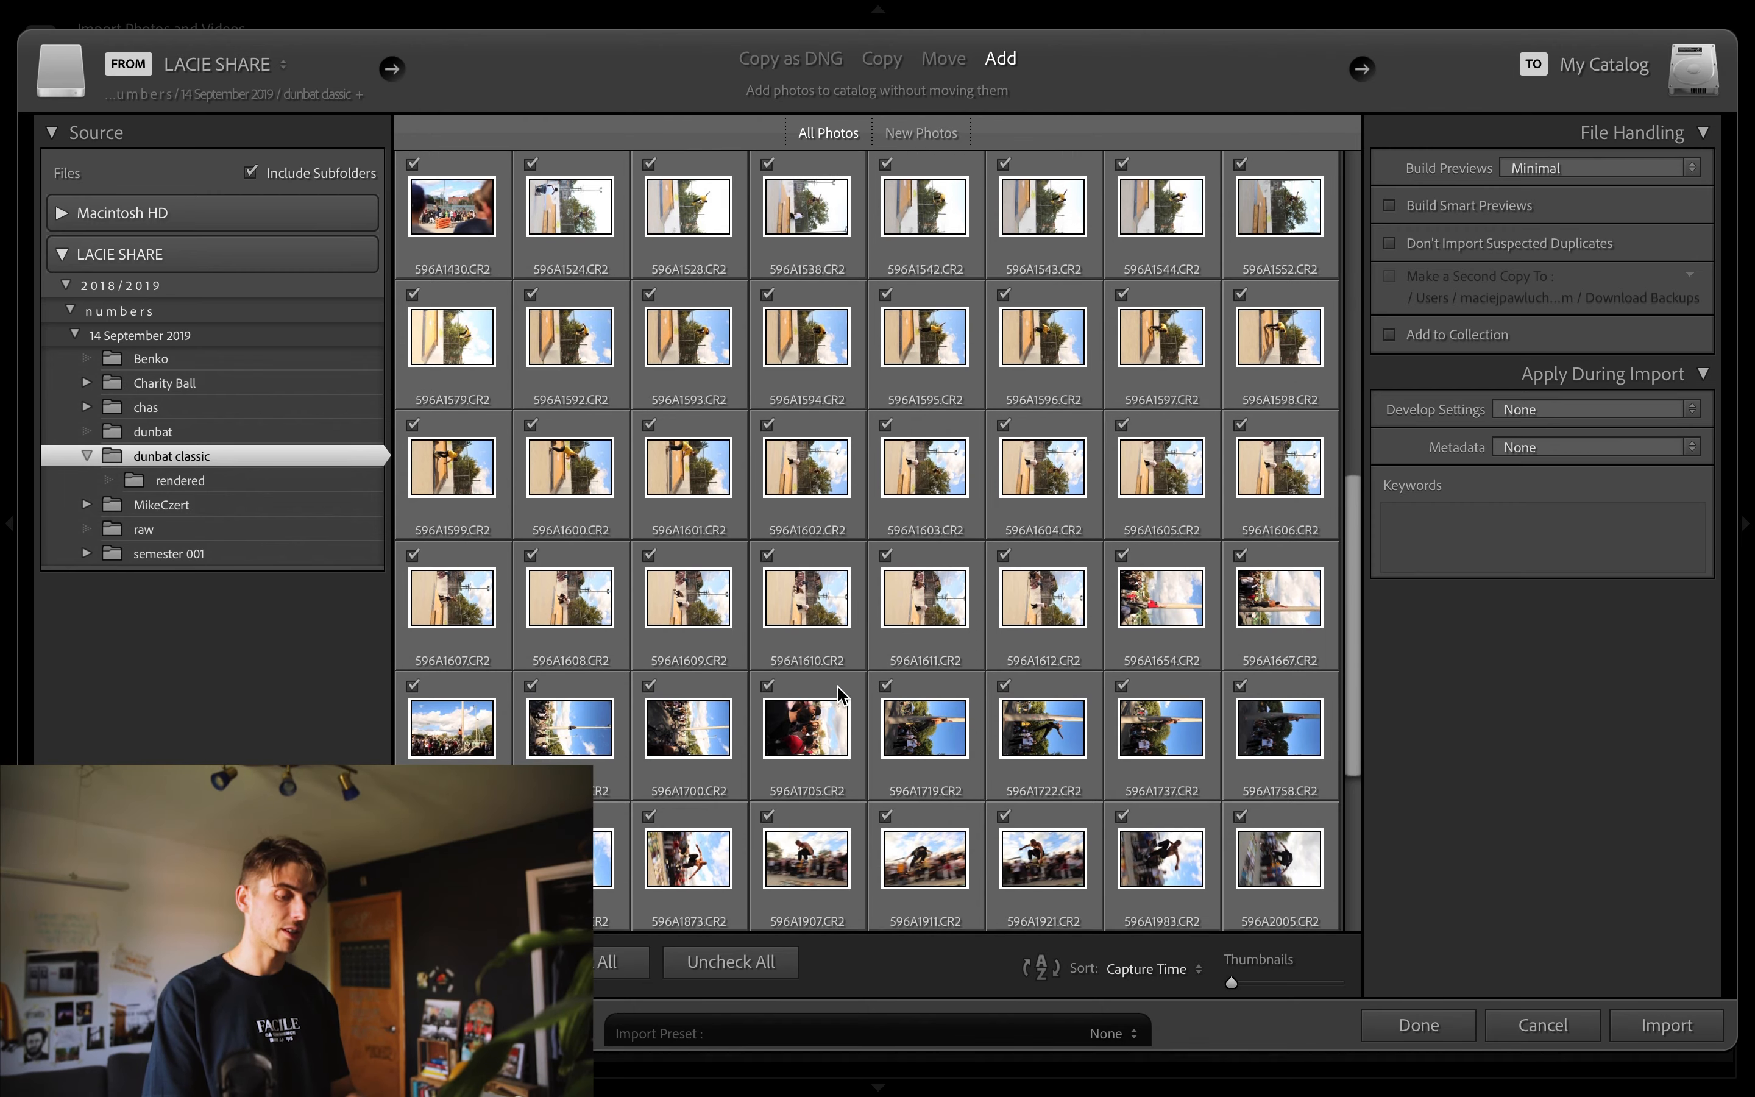
pyautogui.scroll(2, 838, 688)
pyautogui.scroll(5, 839, 694)
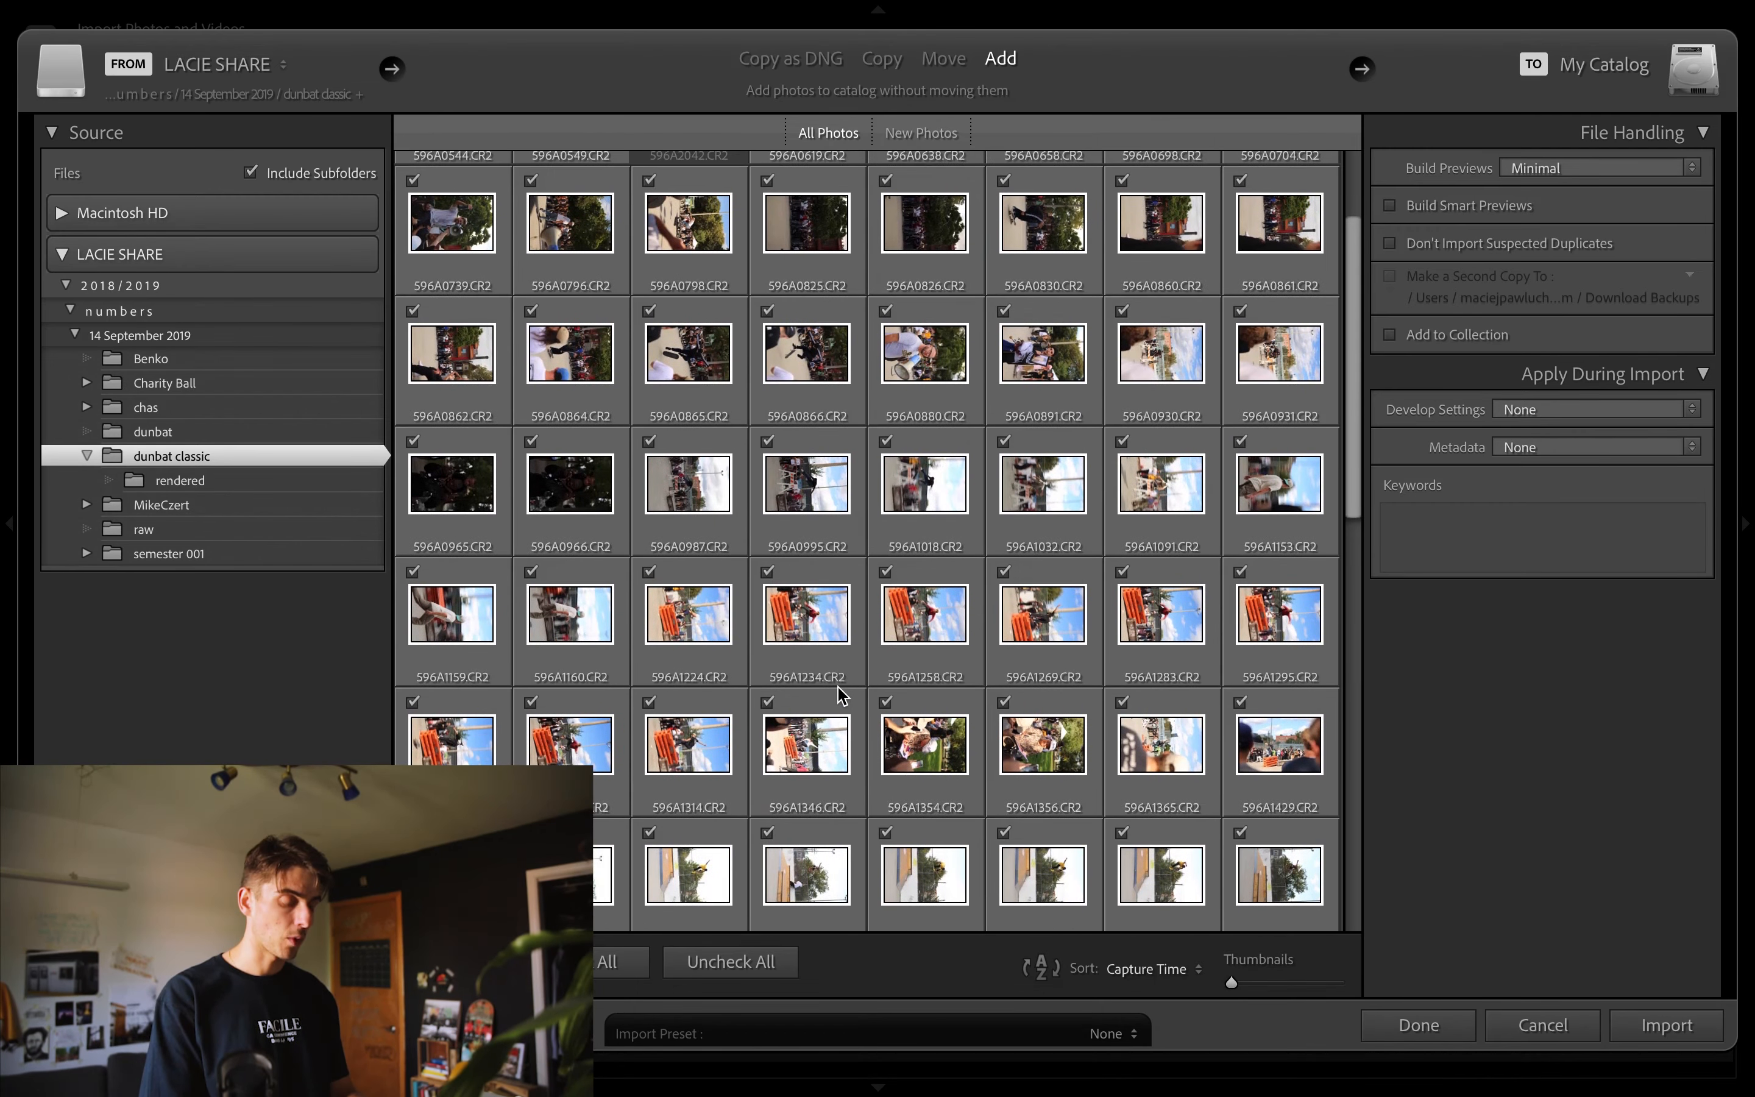
pyautogui.scroll(1, 839, 694)
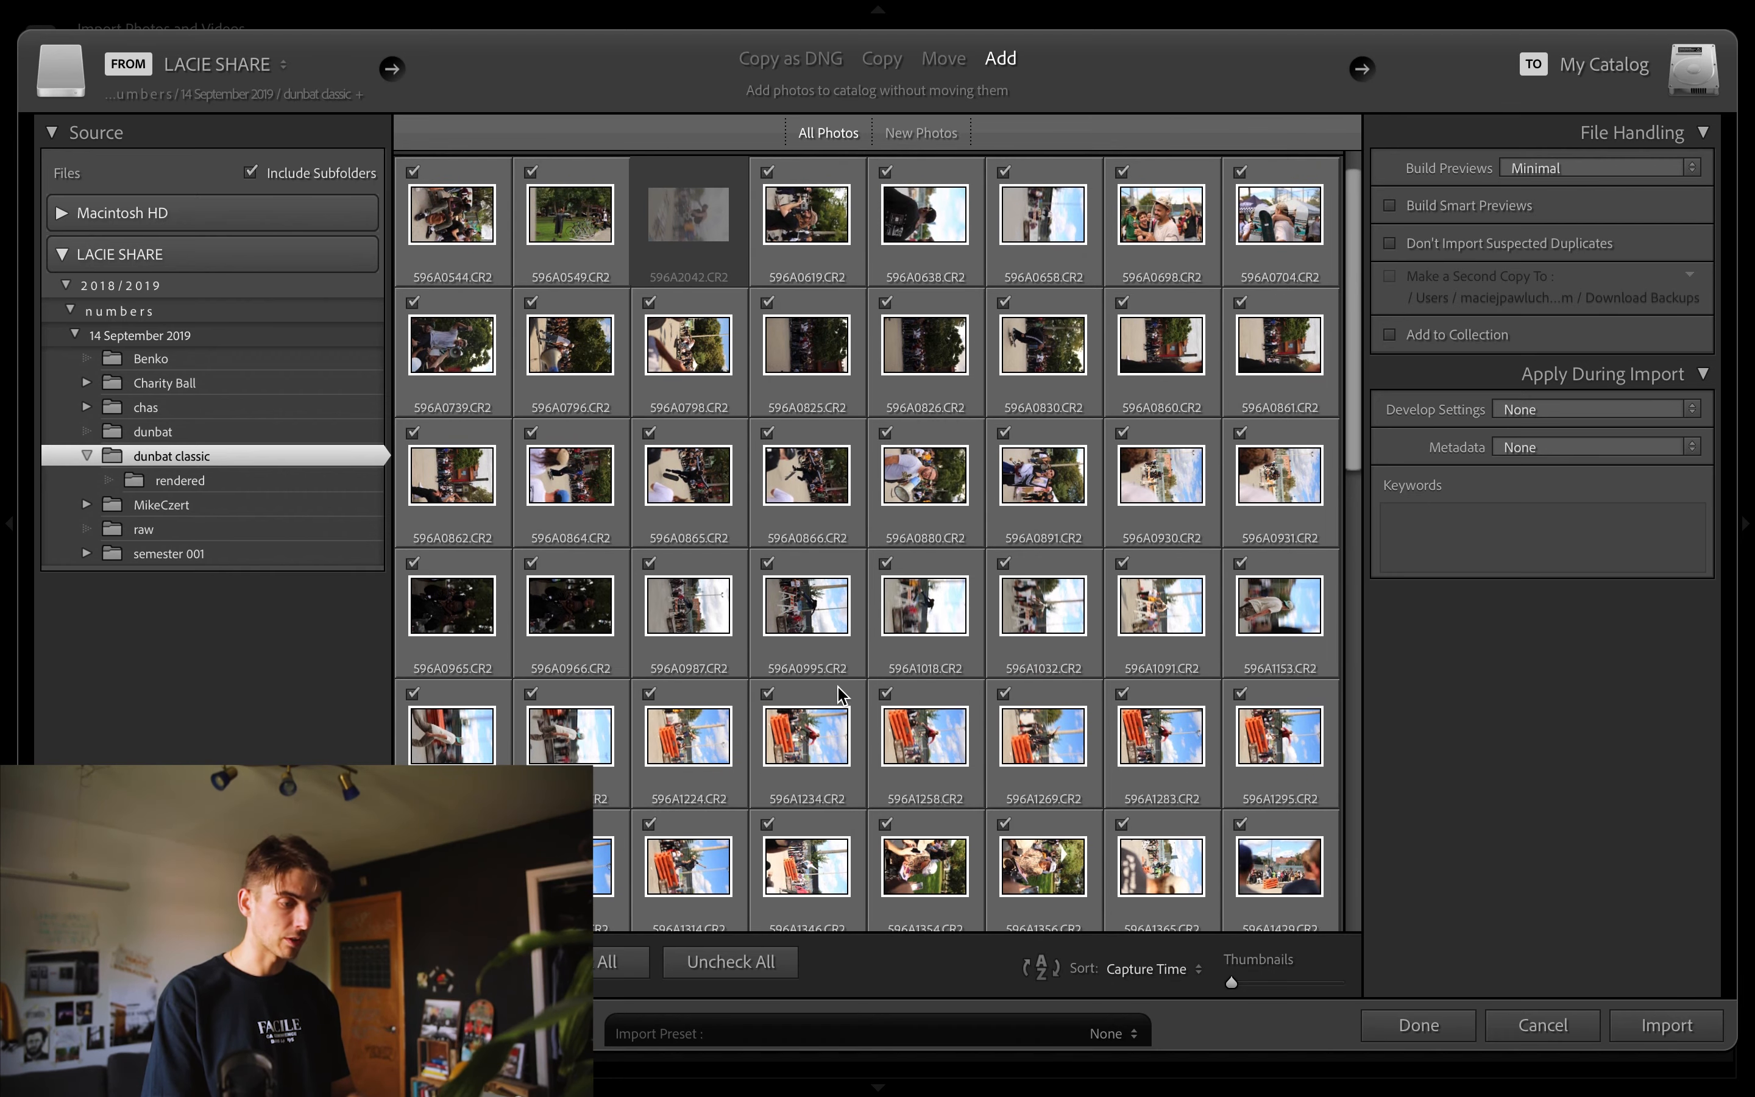
pyautogui.scroll(1, 839, 694)
pyautogui.scroll(-3, 909, 472)
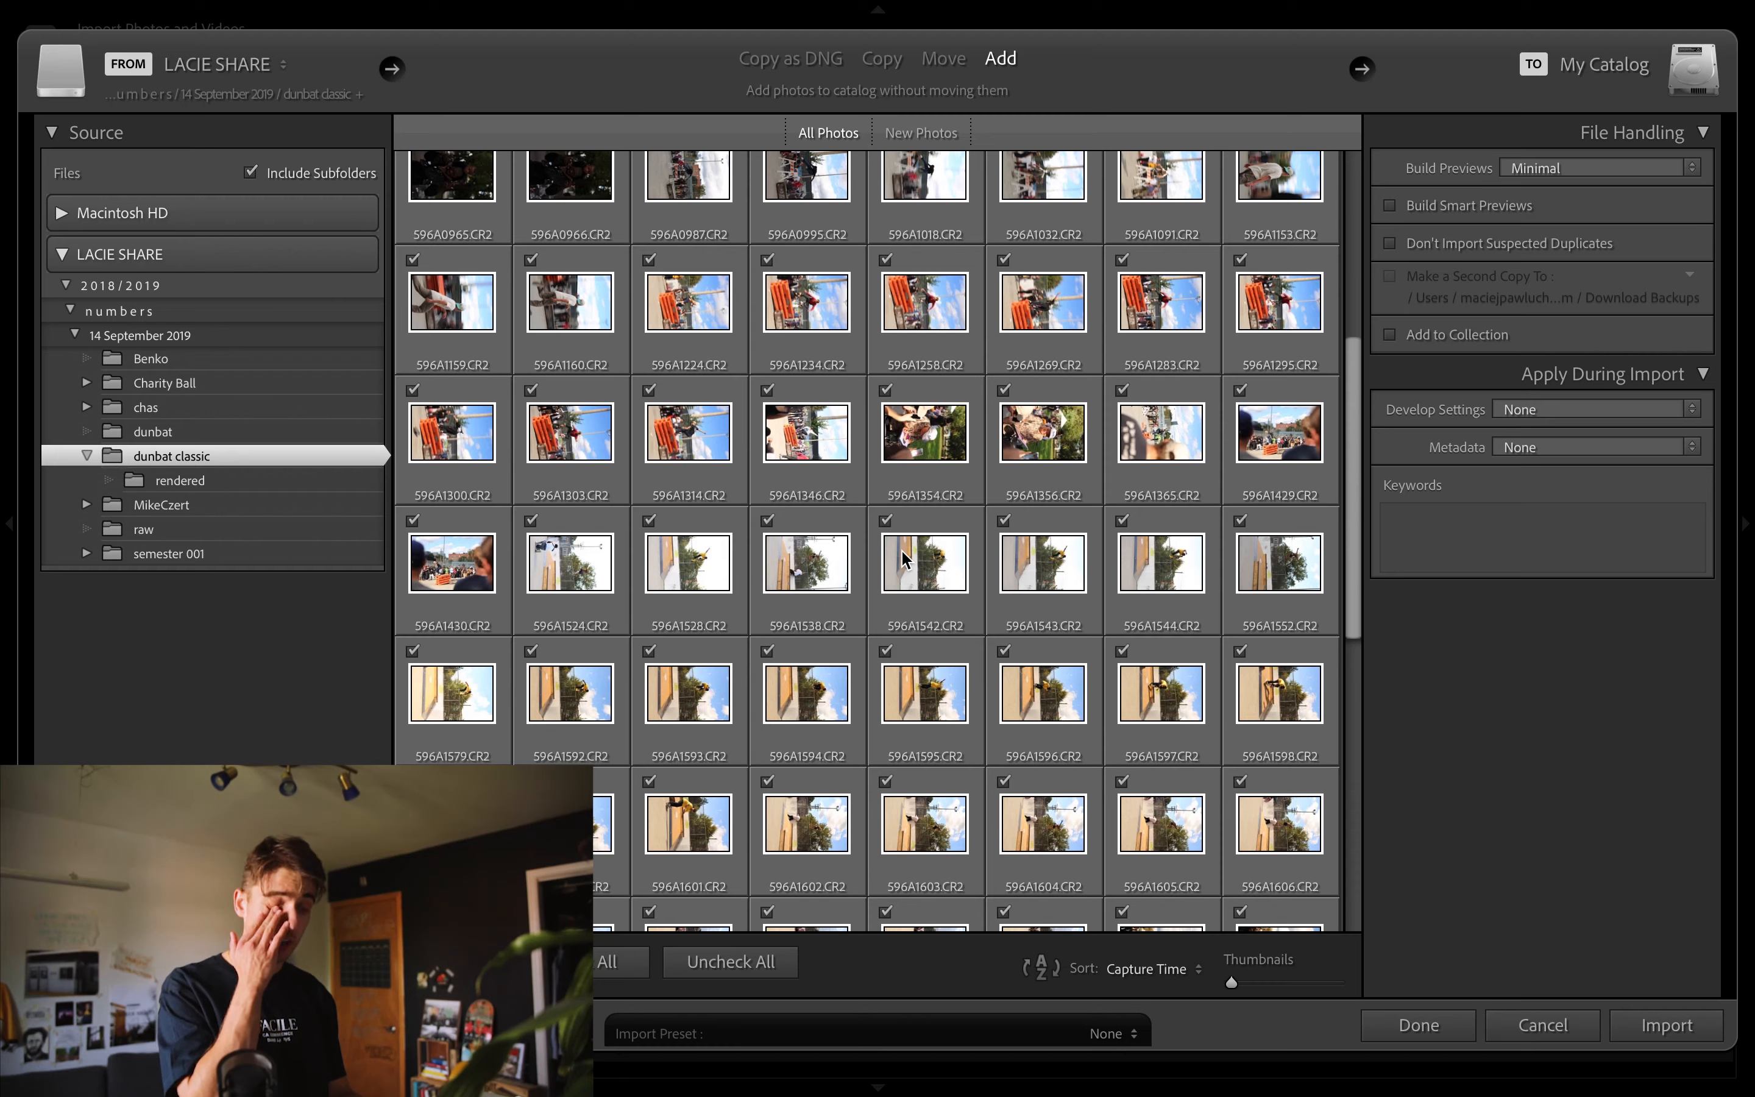
pyautogui.scroll(-3, 903, 558)
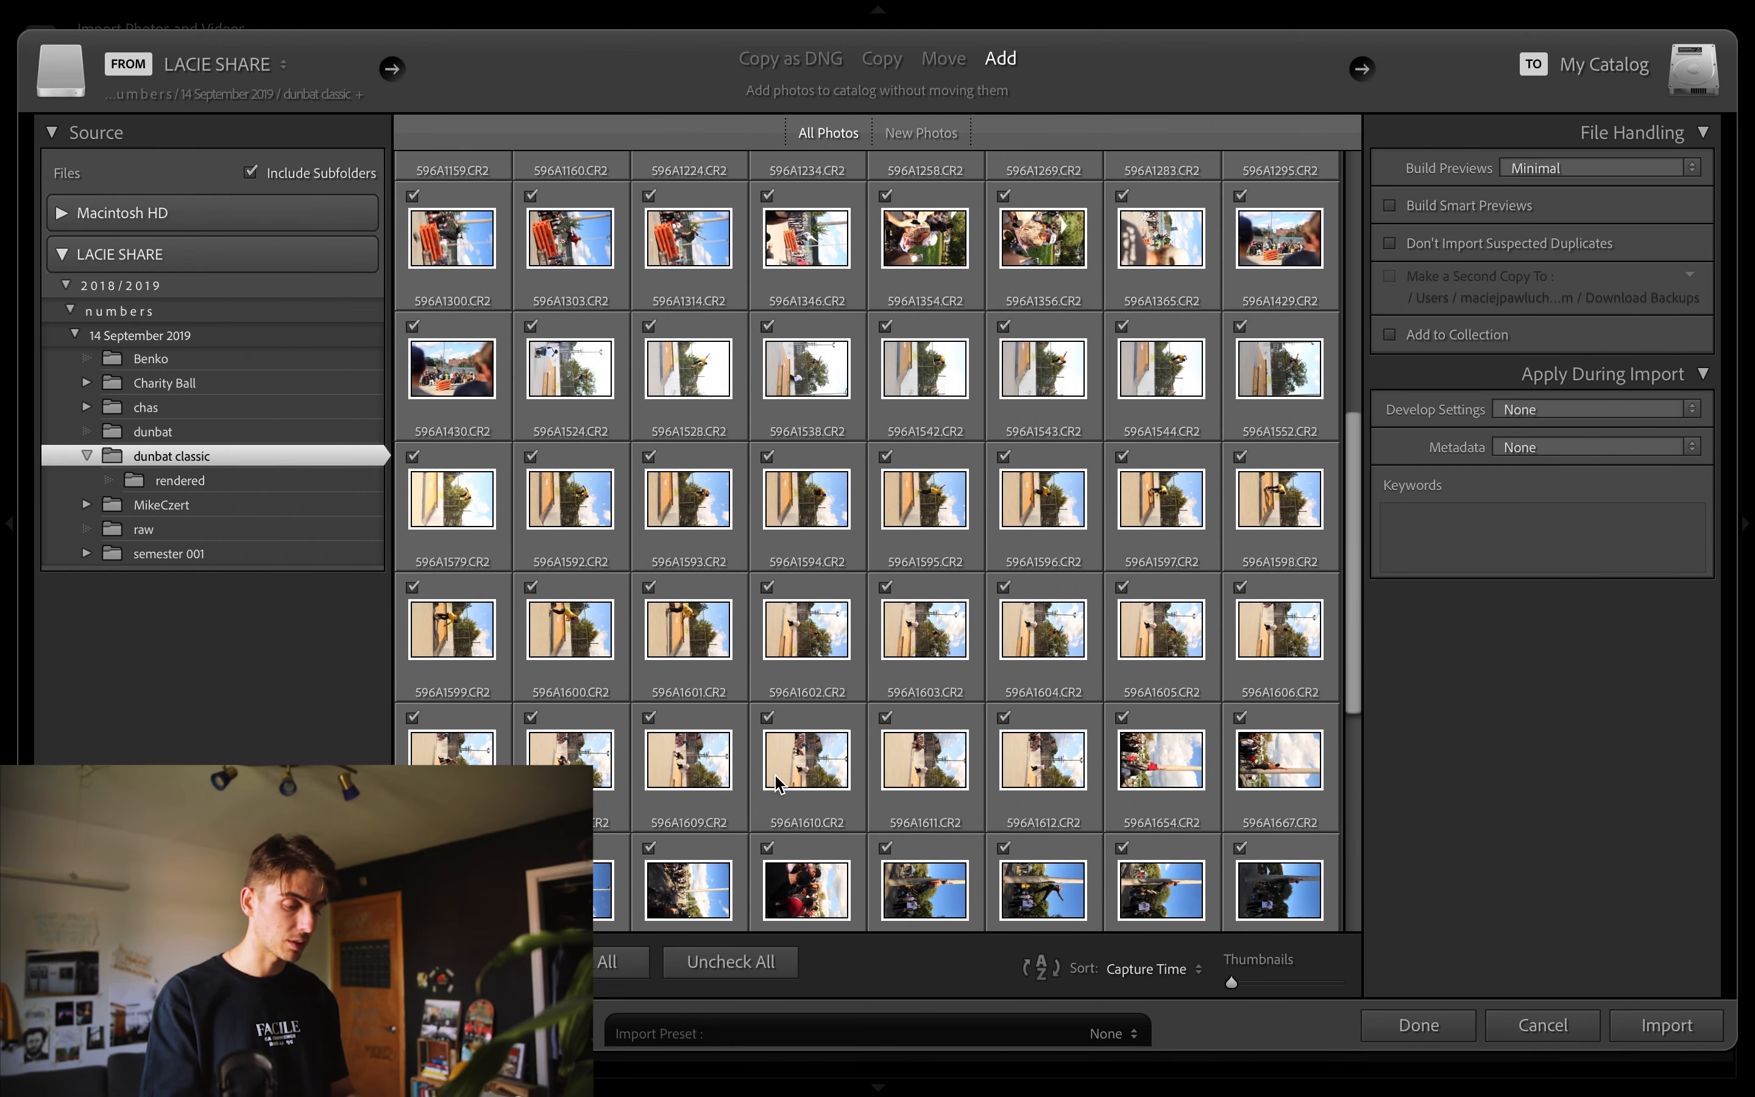
pyautogui.scroll(-1, 865, 798)
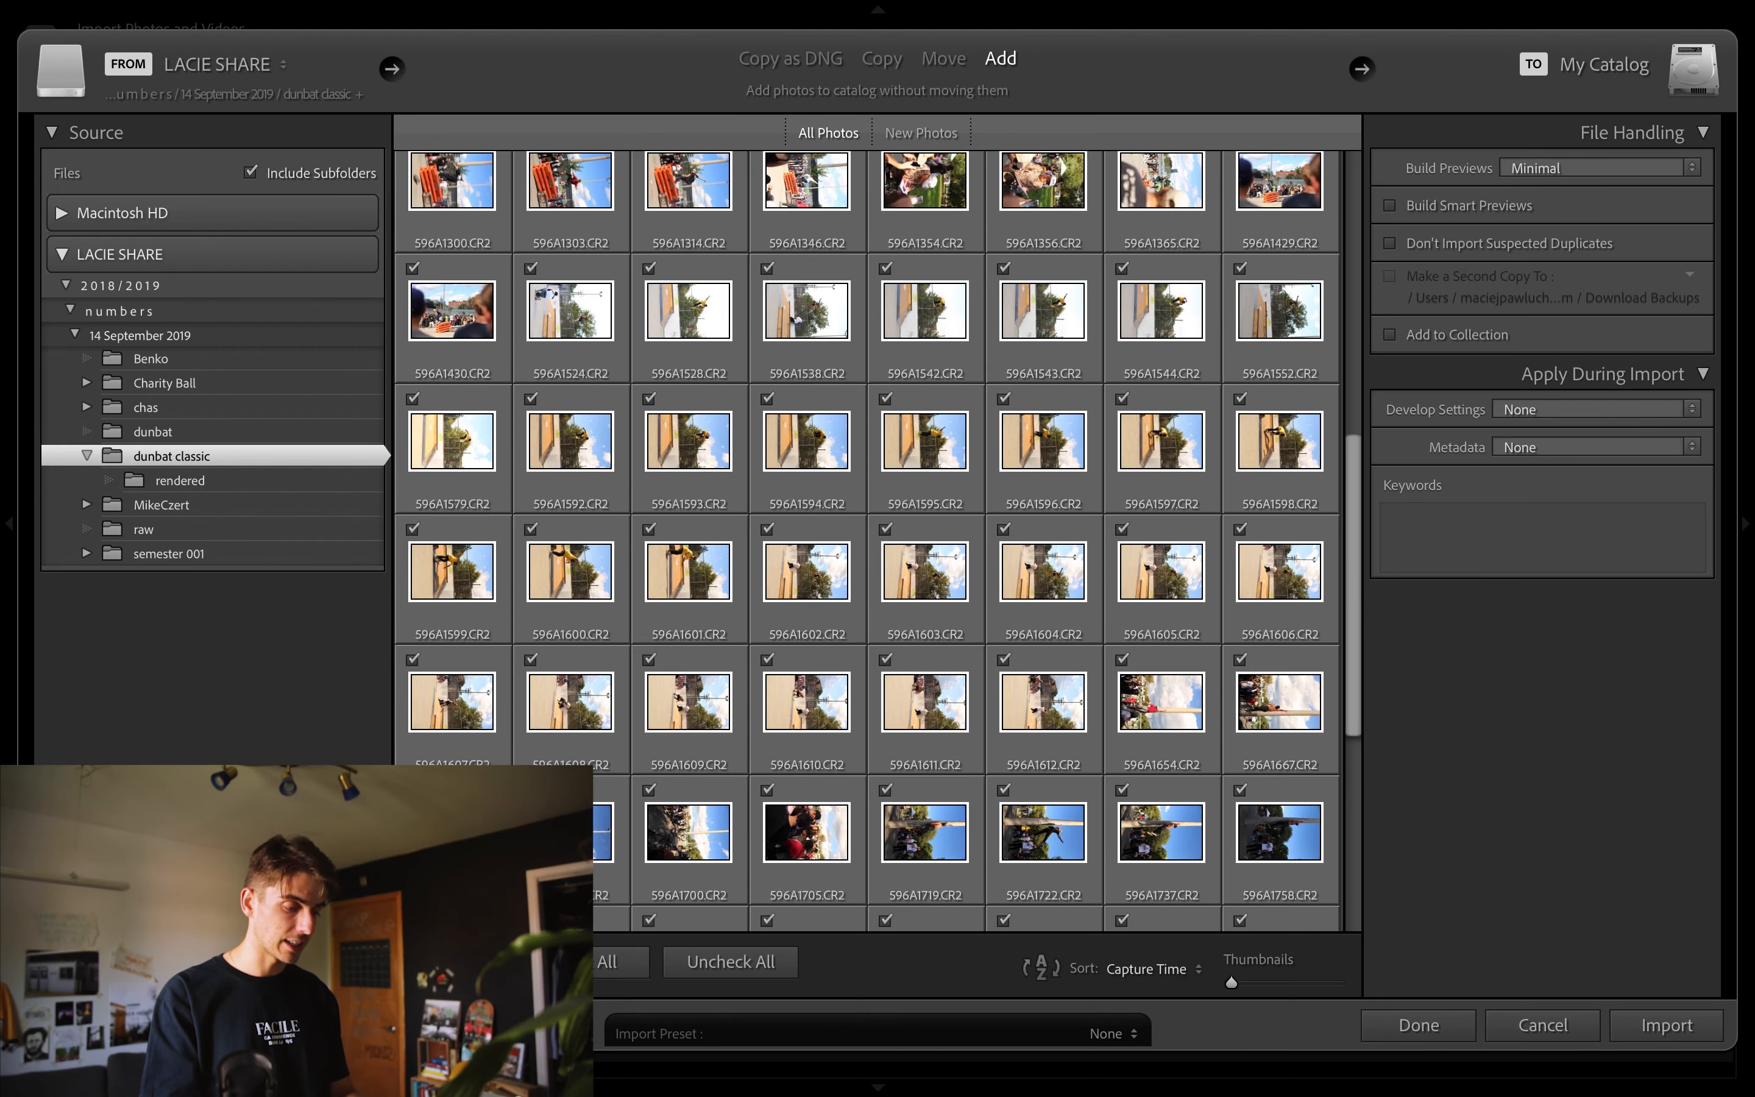
# View the pole-climbing photos enlarged one after another, up to 596A1700.CR2 with the man crouching at the pole's base
pyautogui.doubleClick(641, 842)
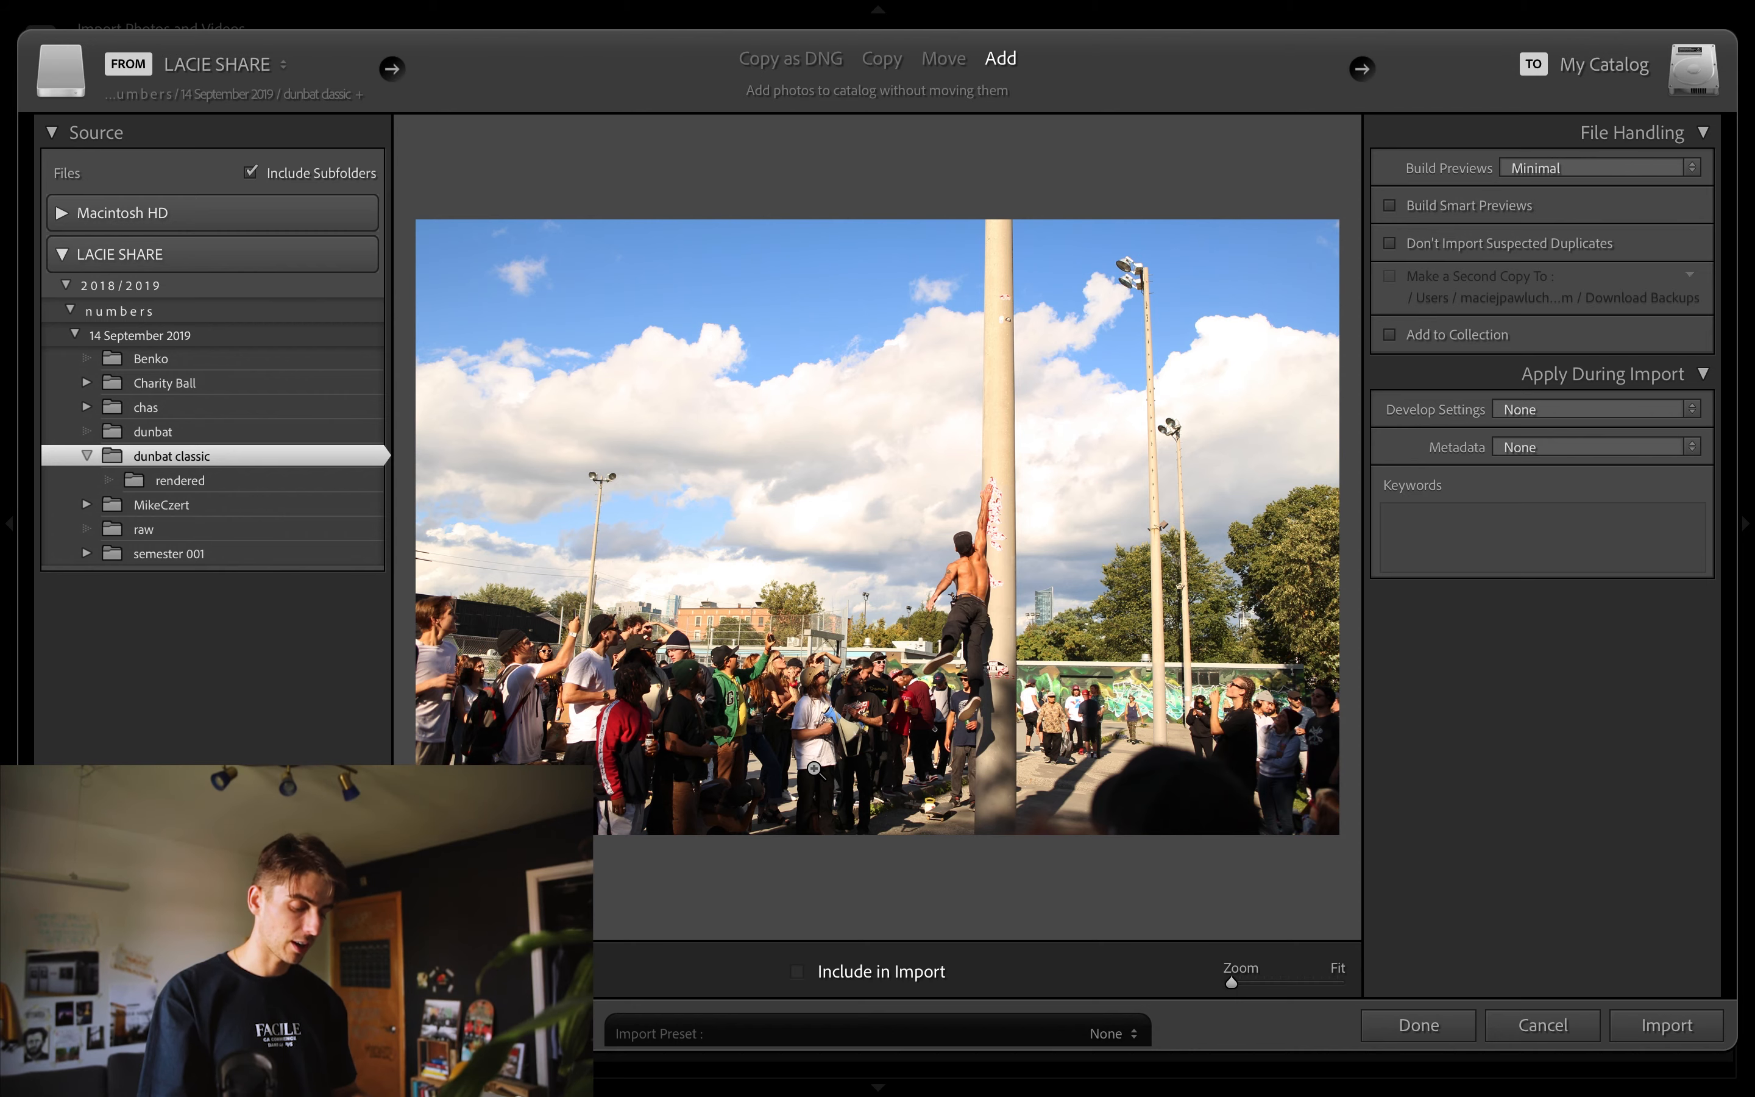
pyautogui.press('p')
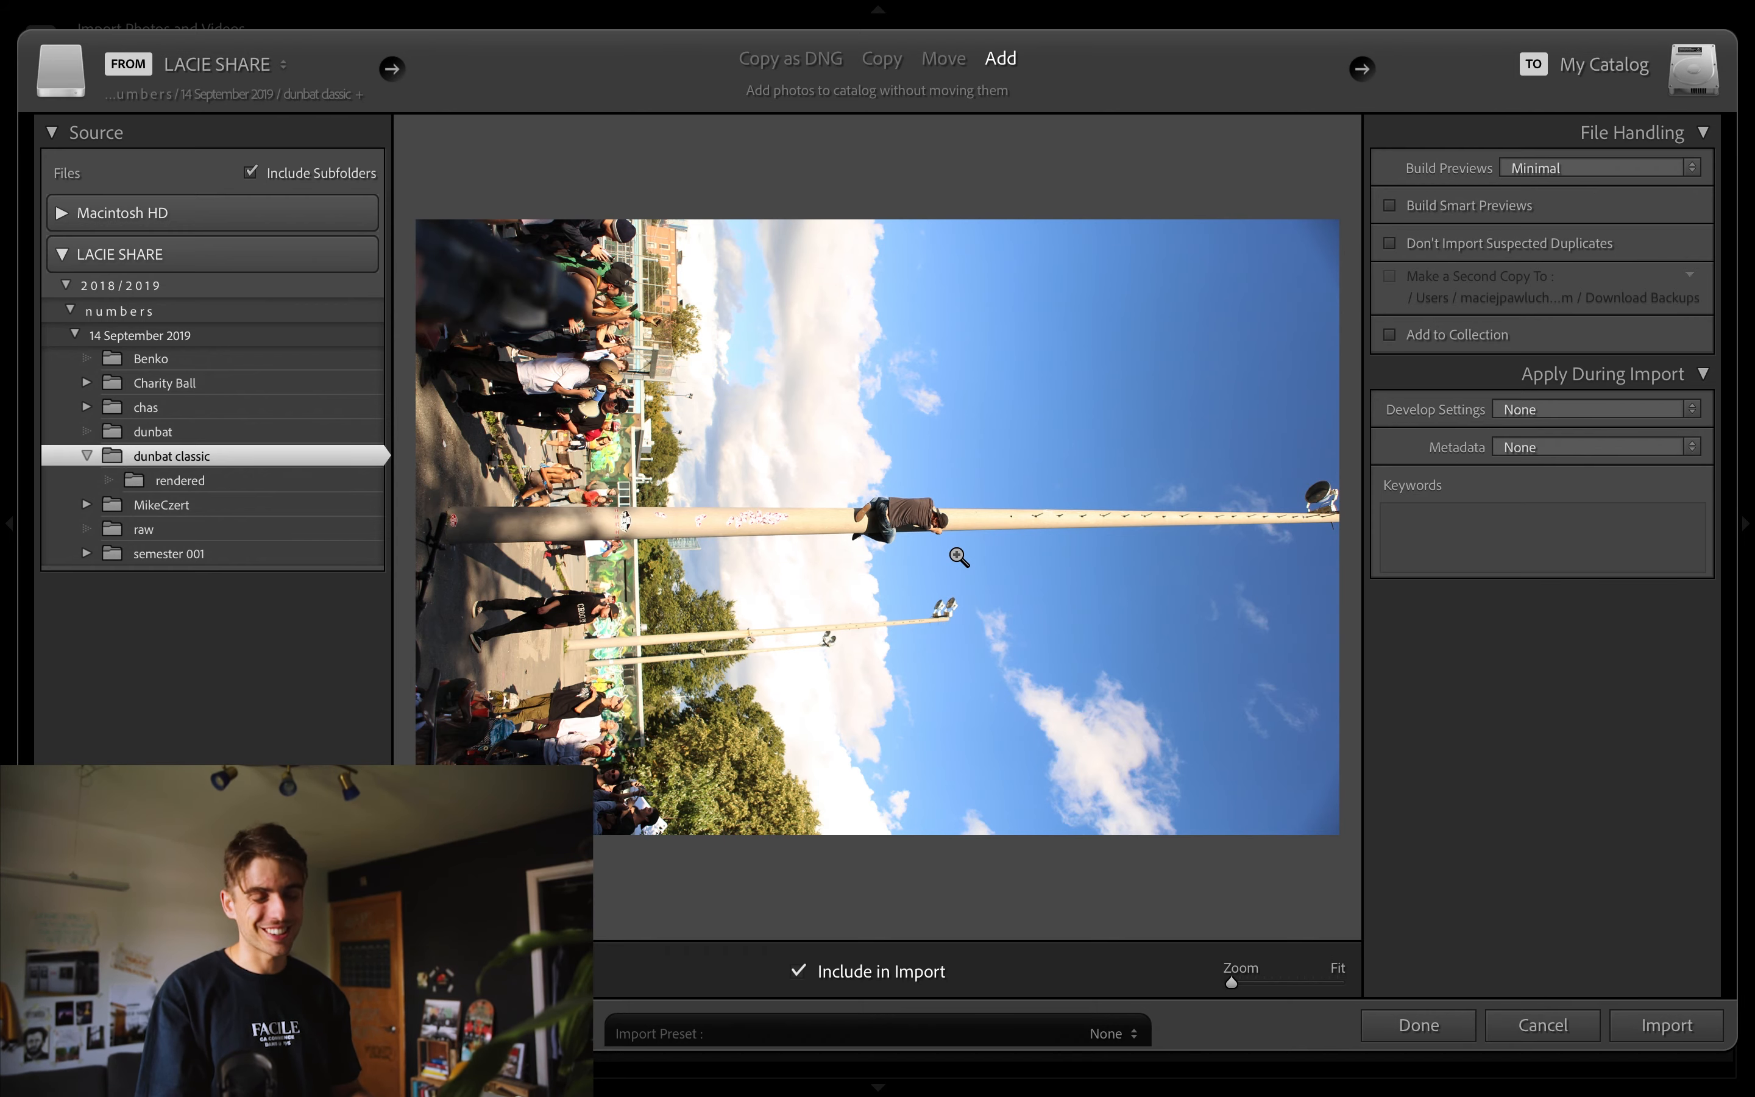
pyautogui.press('Right')
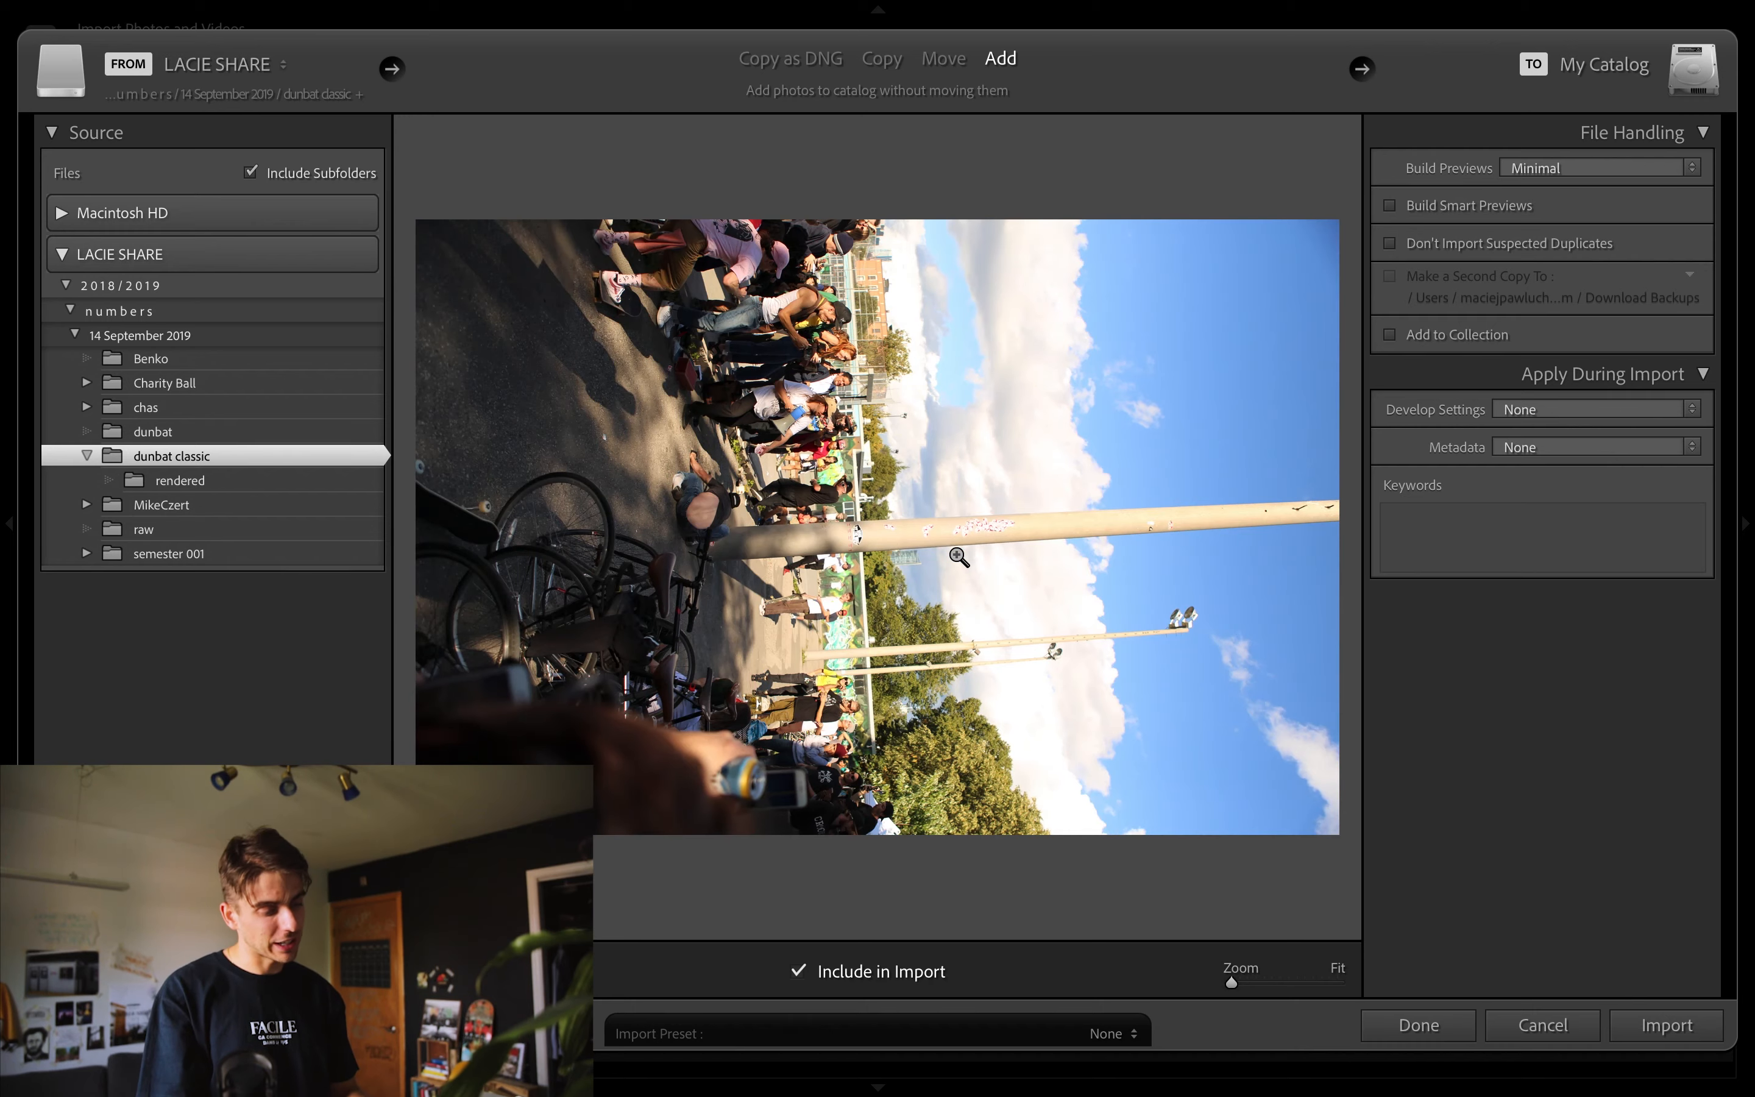
# Examine the crouching man and the surrounding crowd in 596A1700.CR2 at 100% zoom, then fit the whole photo again
pyautogui.click(690, 507)
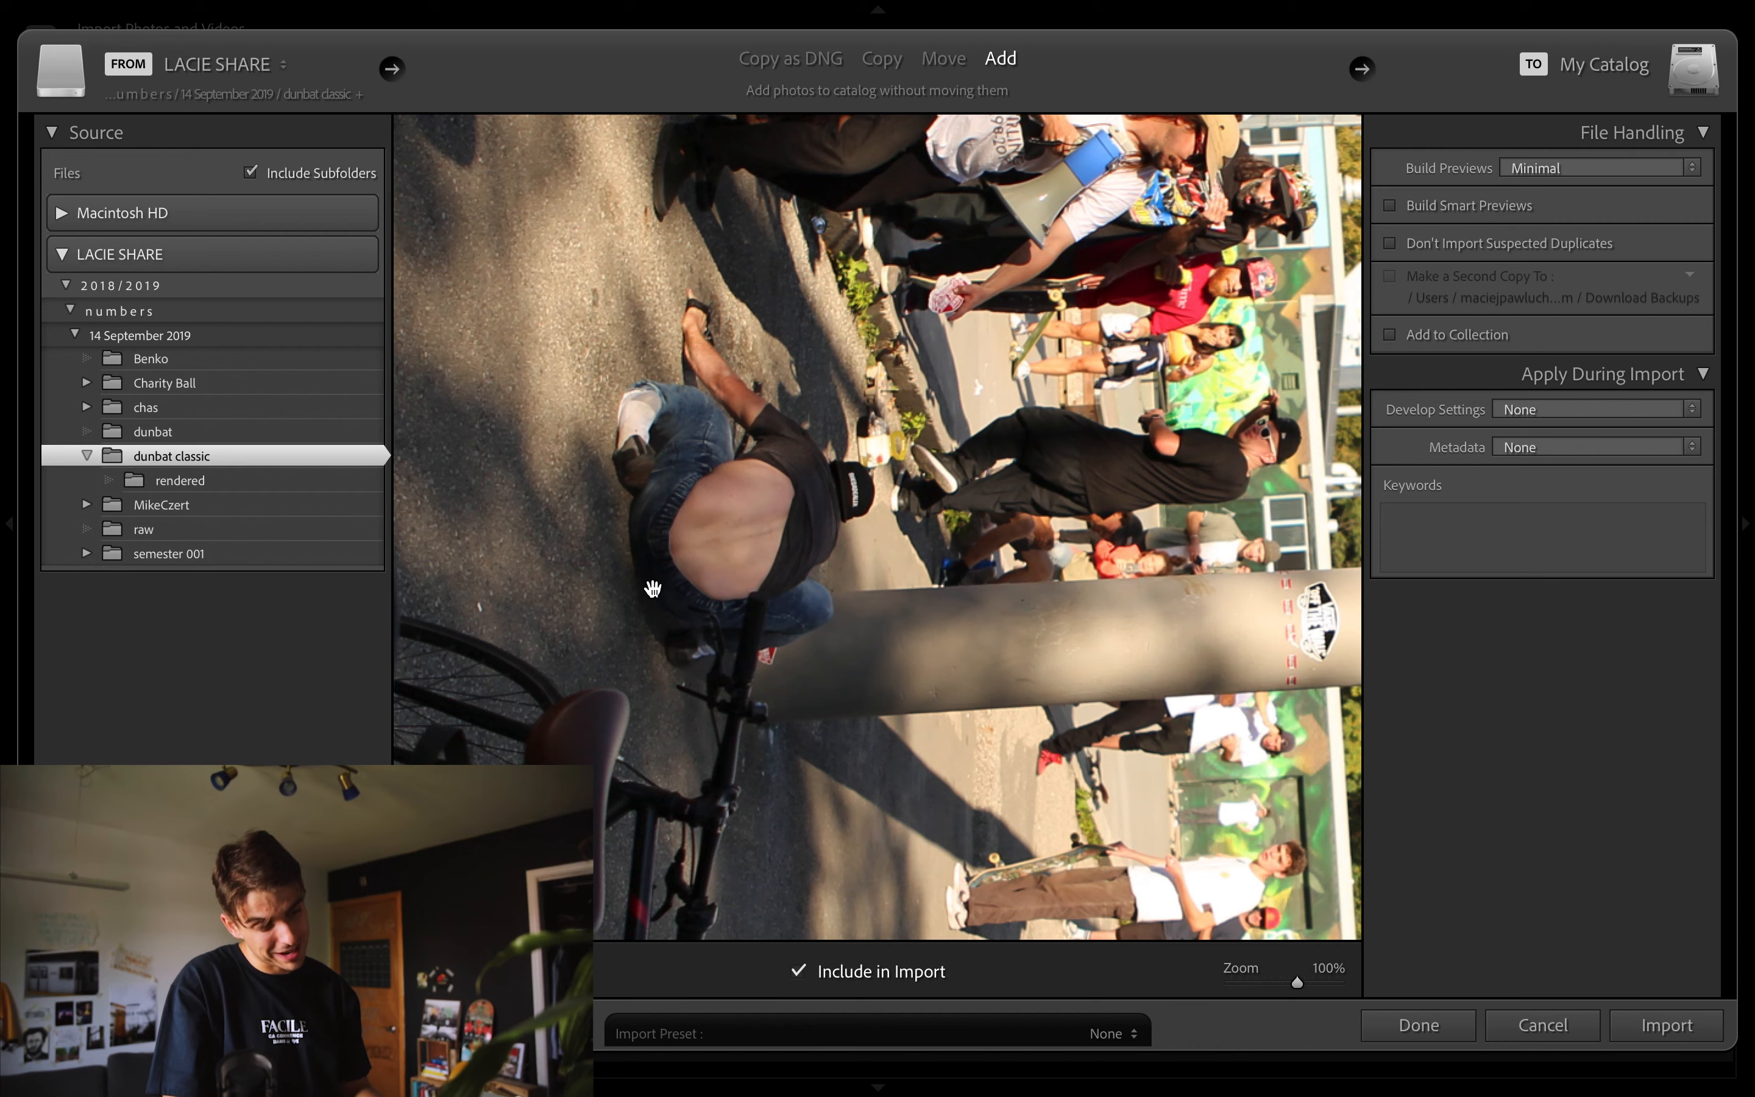
pyautogui.moveTo(721, 544)
pyautogui.mouseDown()
pyautogui.moveTo(729, 593)
pyautogui.moveTo(721, 580)
pyautogui.mouseUp()
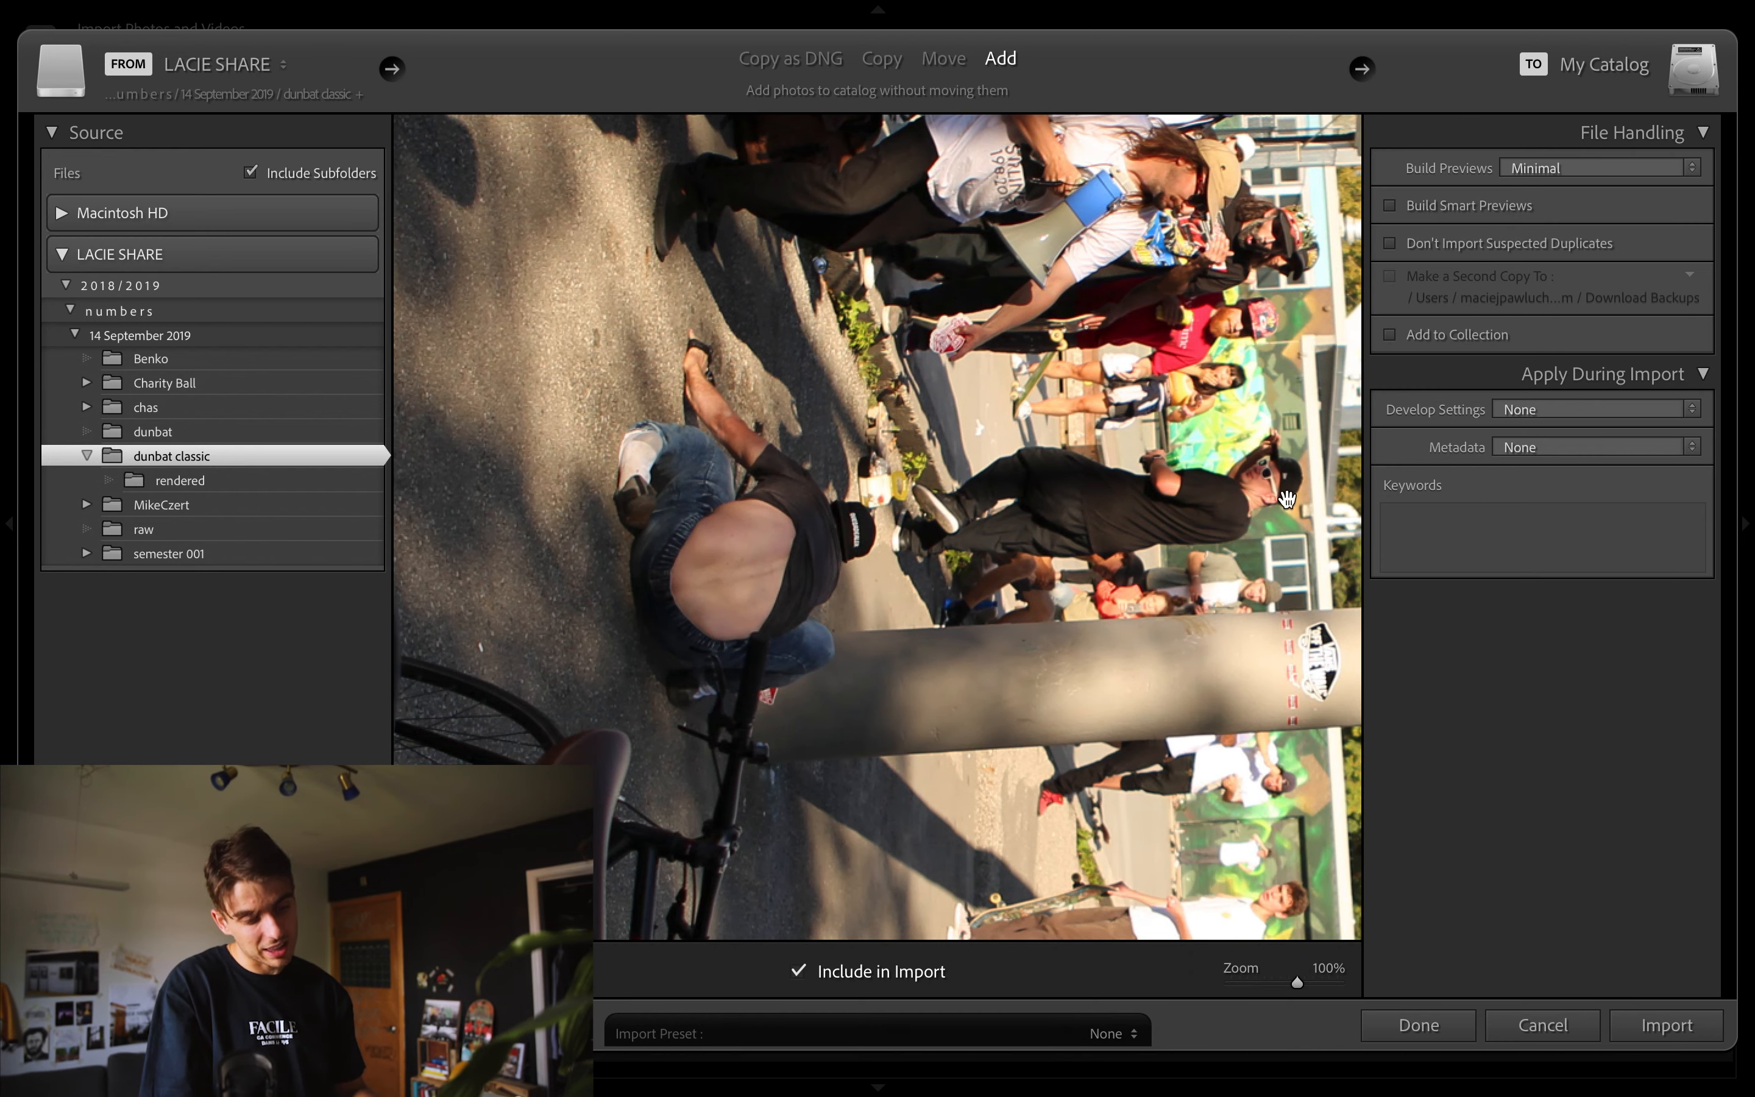
pyautogui.moveTo(1286, 502); pyautogui.dragTo(1247, 508)
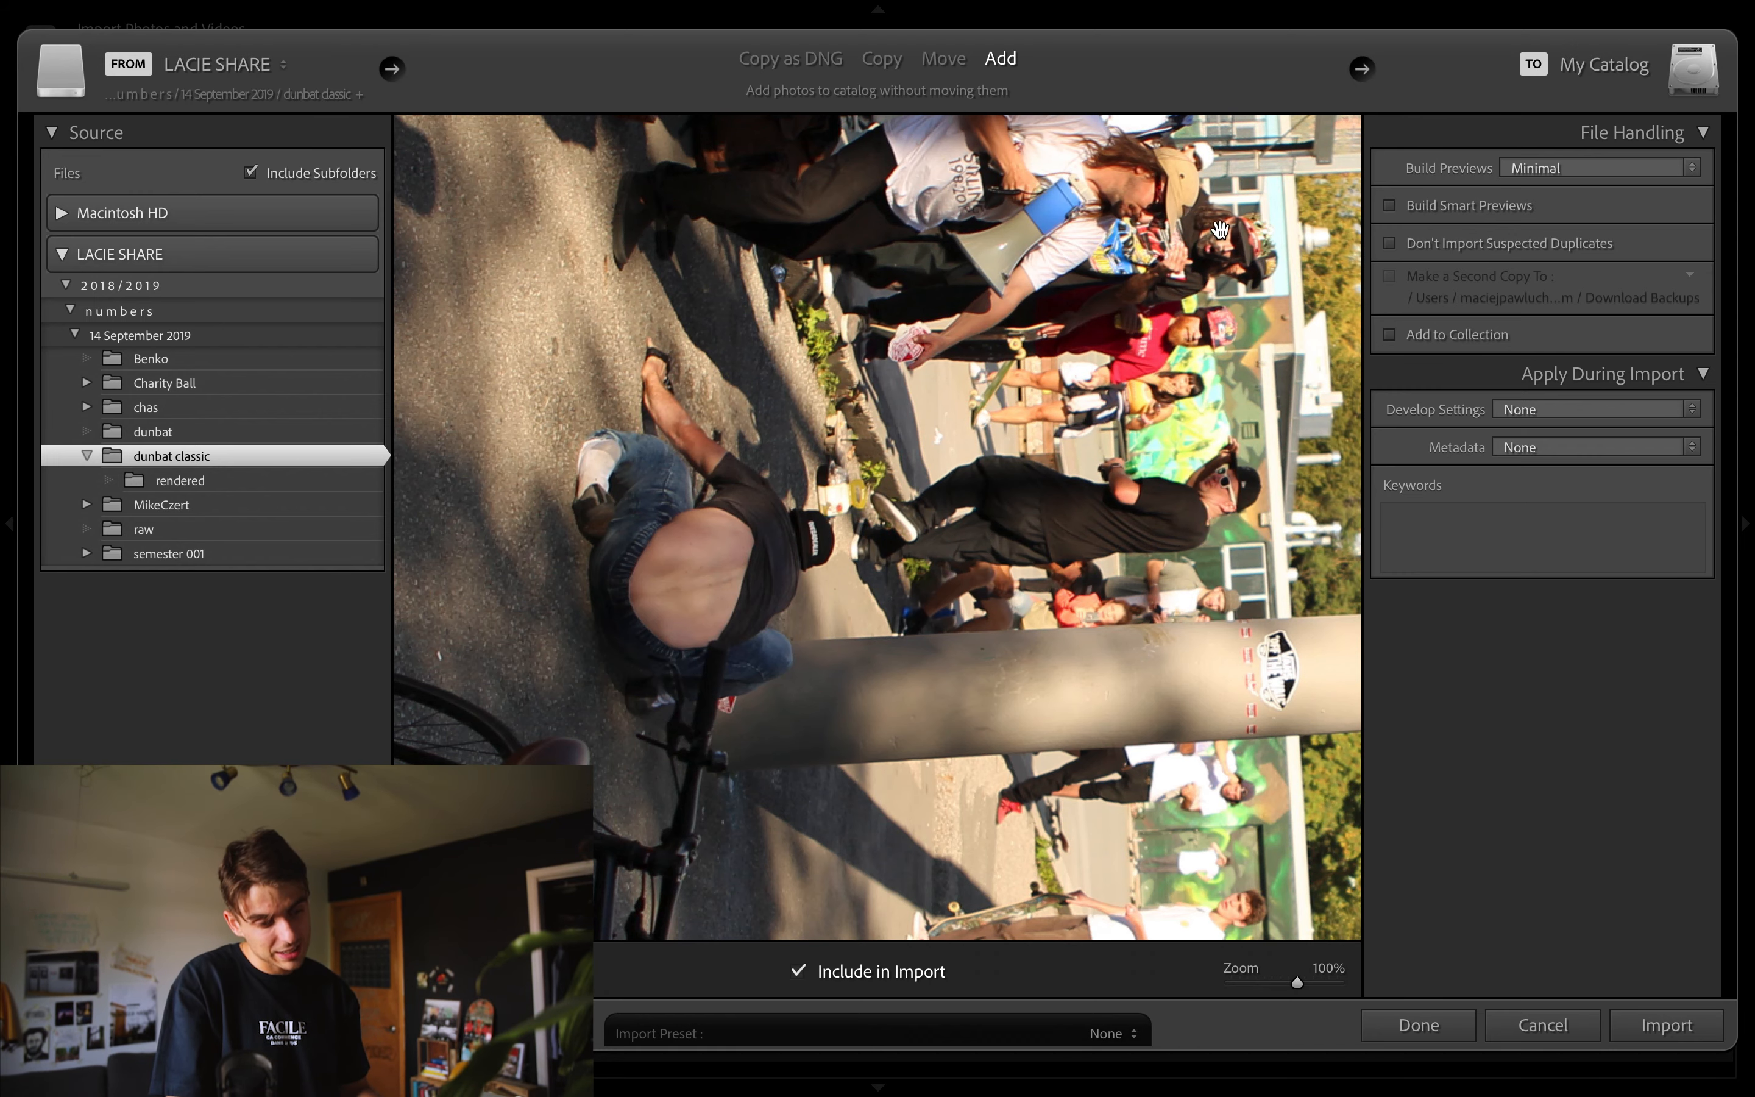
pyautogui.moveTo(1142, 282); pyautogui.dragTo(1130, 479)
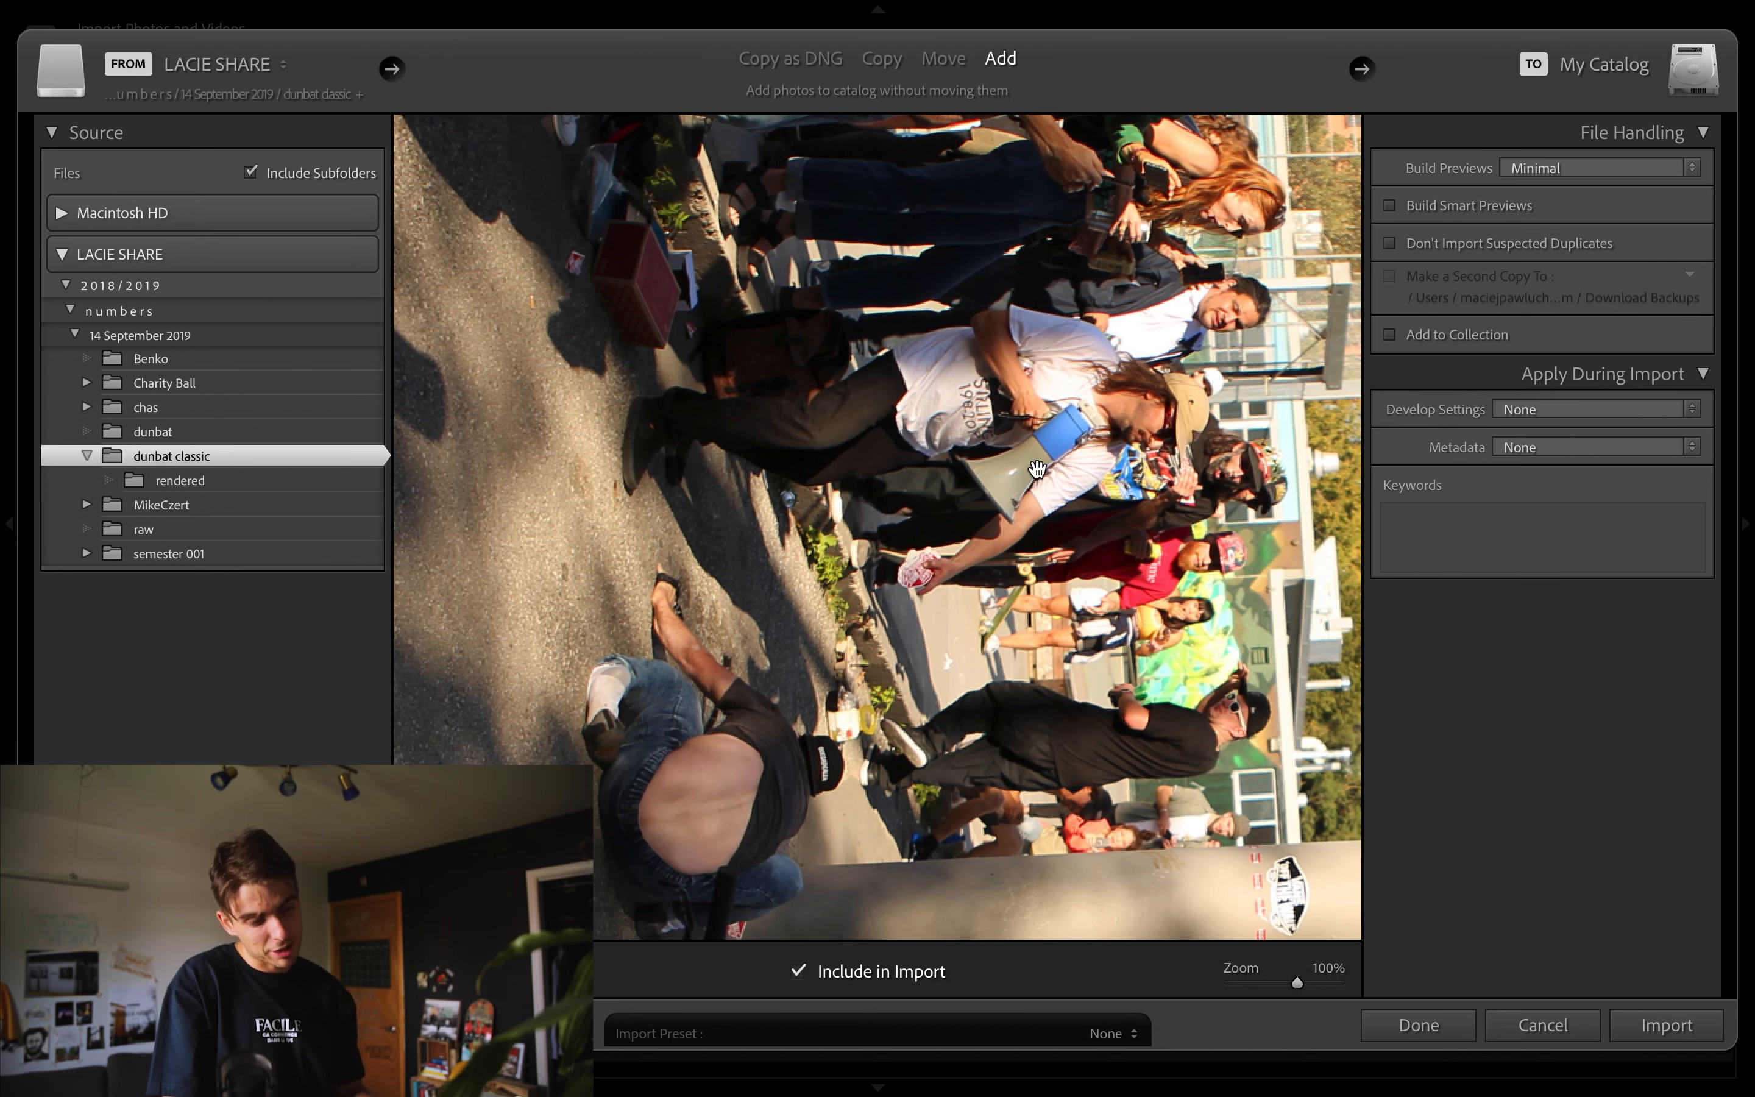
pyautogui.moveTo(999, 446); pyautogui.dragTo(1065, 593)
pyautogui.moveTo(1073, 334); pyautogui.dragTo(1004, 518)
pyautogui.moveTo(992, 422); pyautogui.dragTo(768, 186)
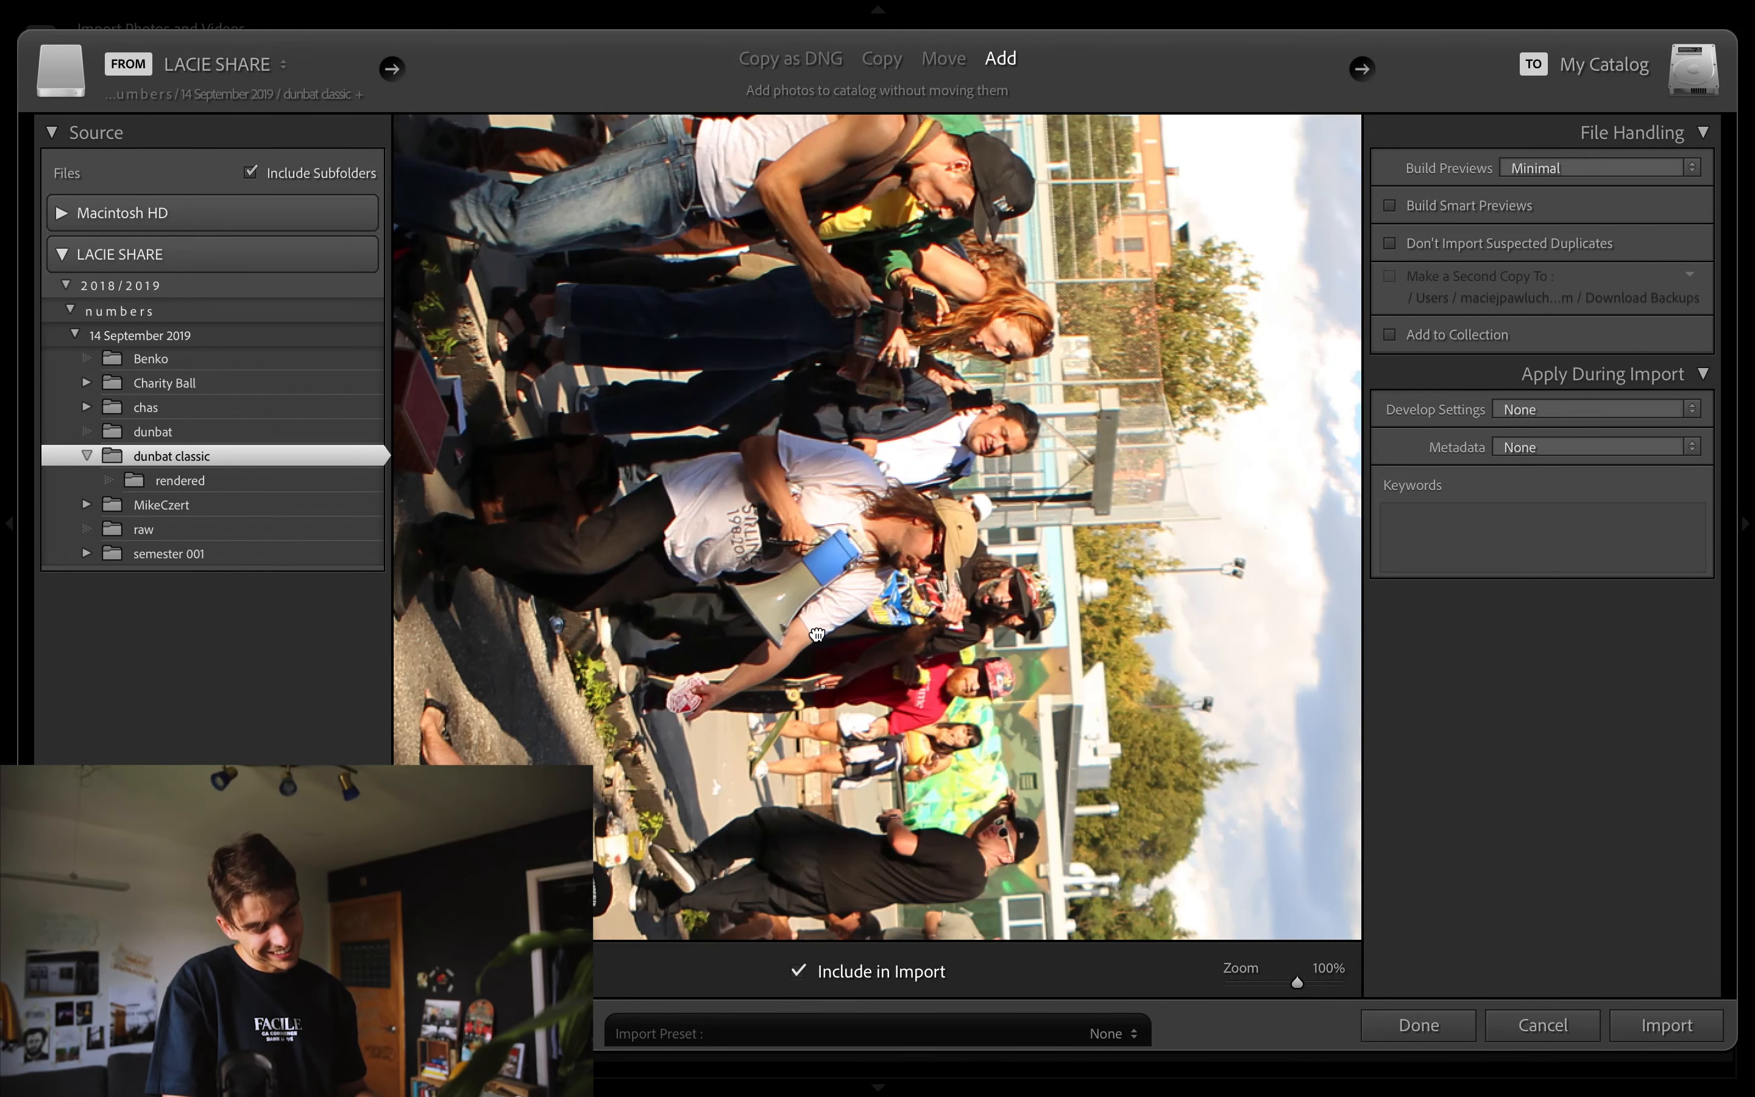
pyautogui.moveTo(817, 635); pyautogui.dragTo(855, 312)
pyautogui.moveTo(928, 725); pyautogui.dragTo(958, 407)
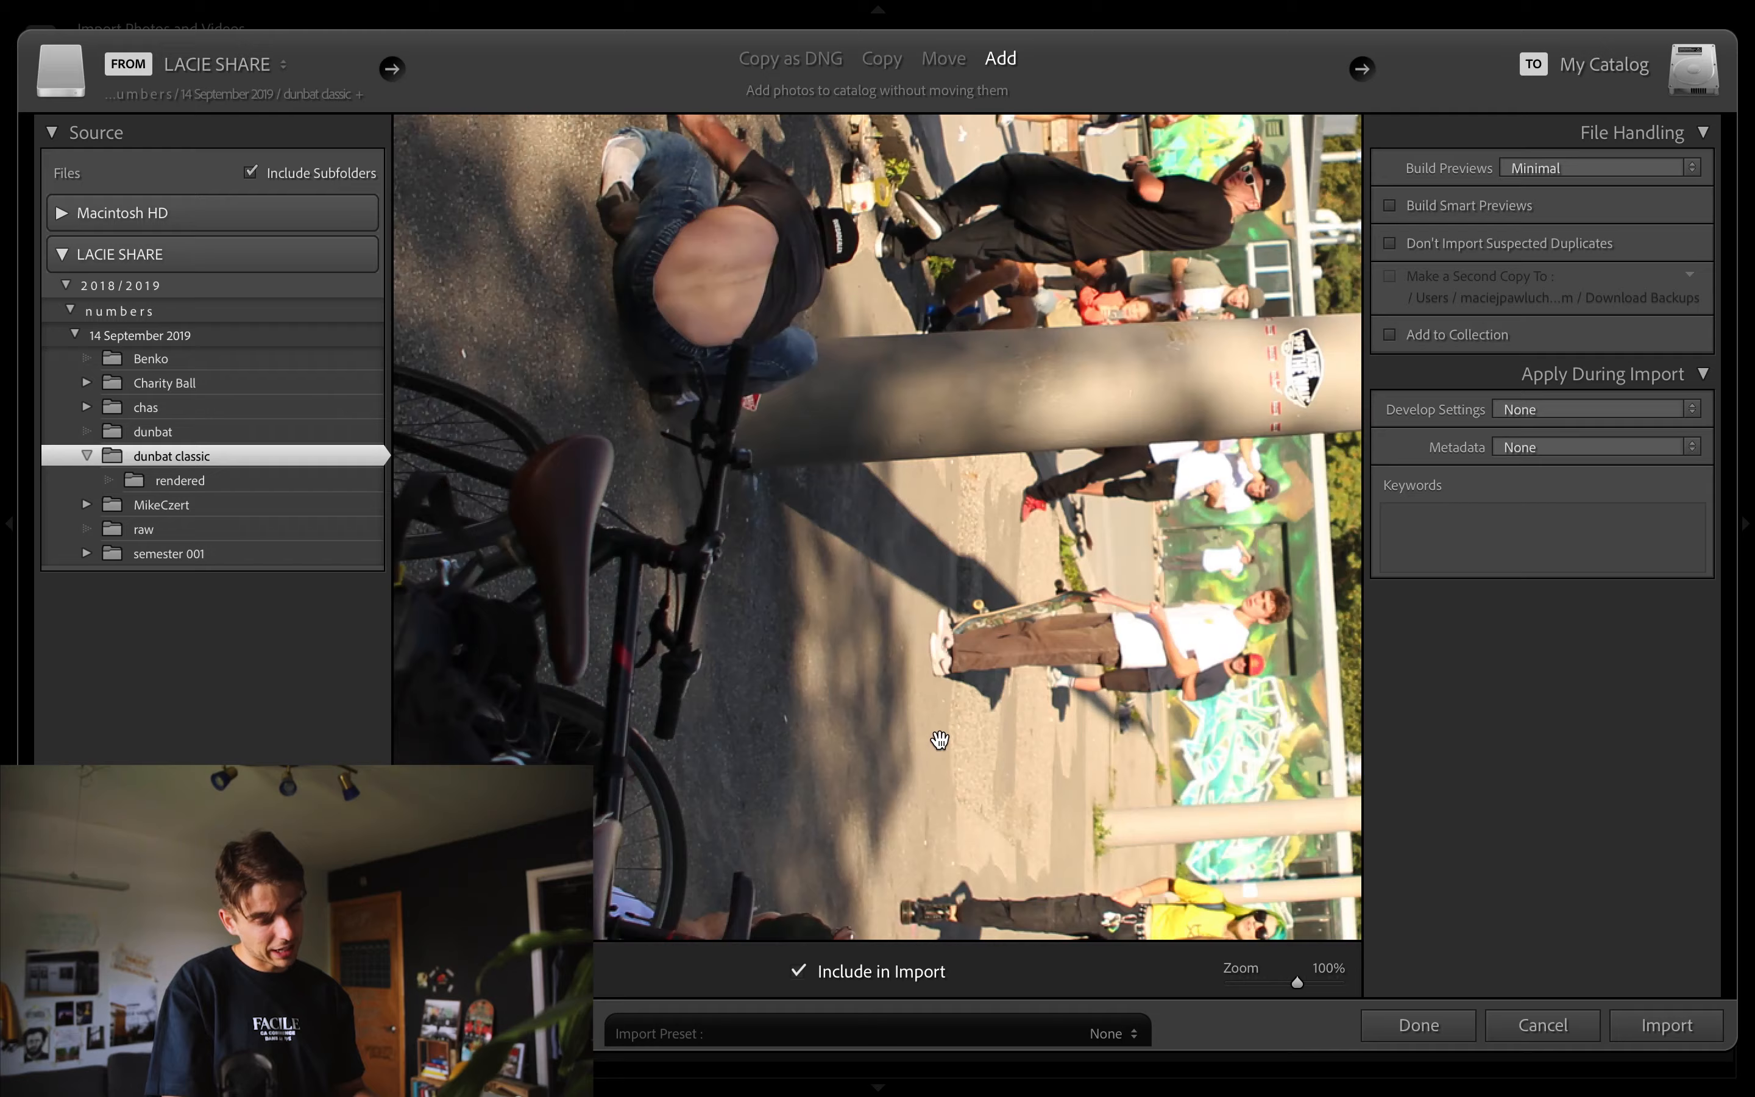
pyautogui.moveTo(943, 736); pyautogui.dragTo(892, 378)
pyautogui.moveTo(935, 653); pyautogui.dragTo(878, 370)
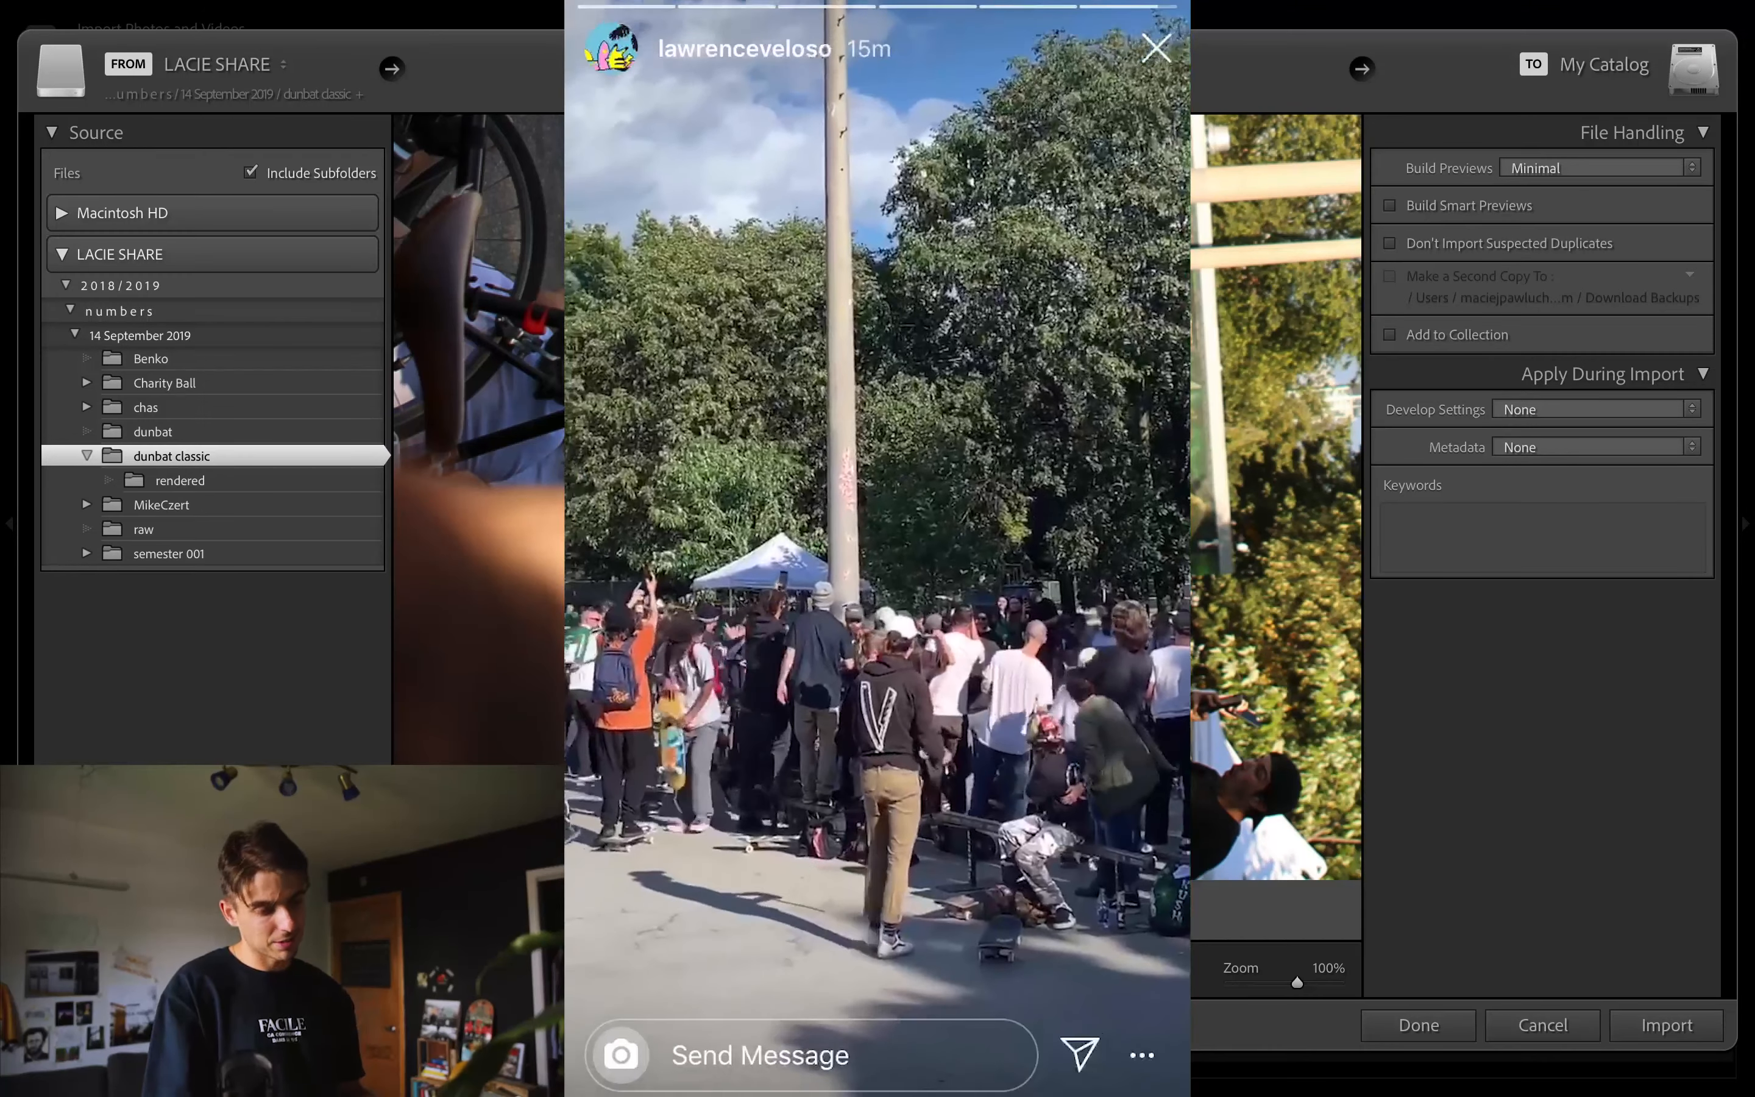
pyautogui.press('z')
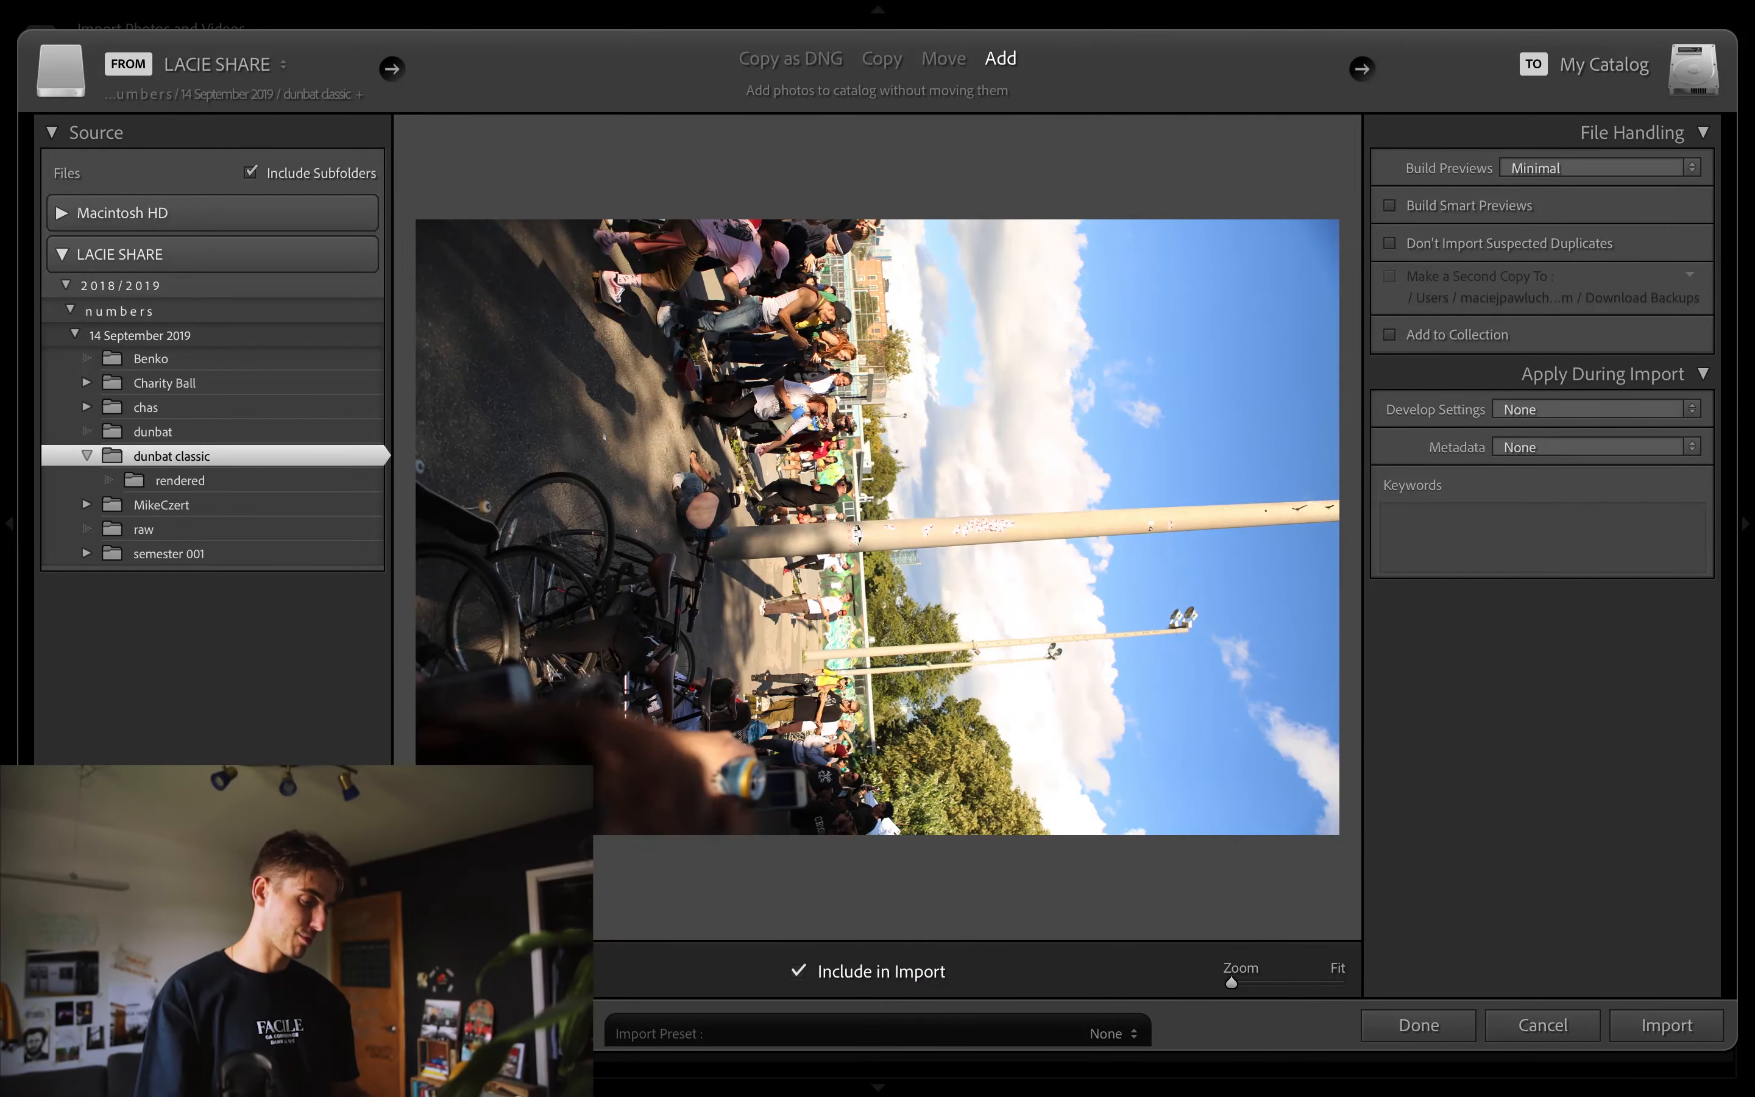
# Return to the thumbnail grid and look through the remaining RAW photos and JPG versions at the folder's end
pyautogui.press('g')
pyautogui.scroll(-2, 863, 755)
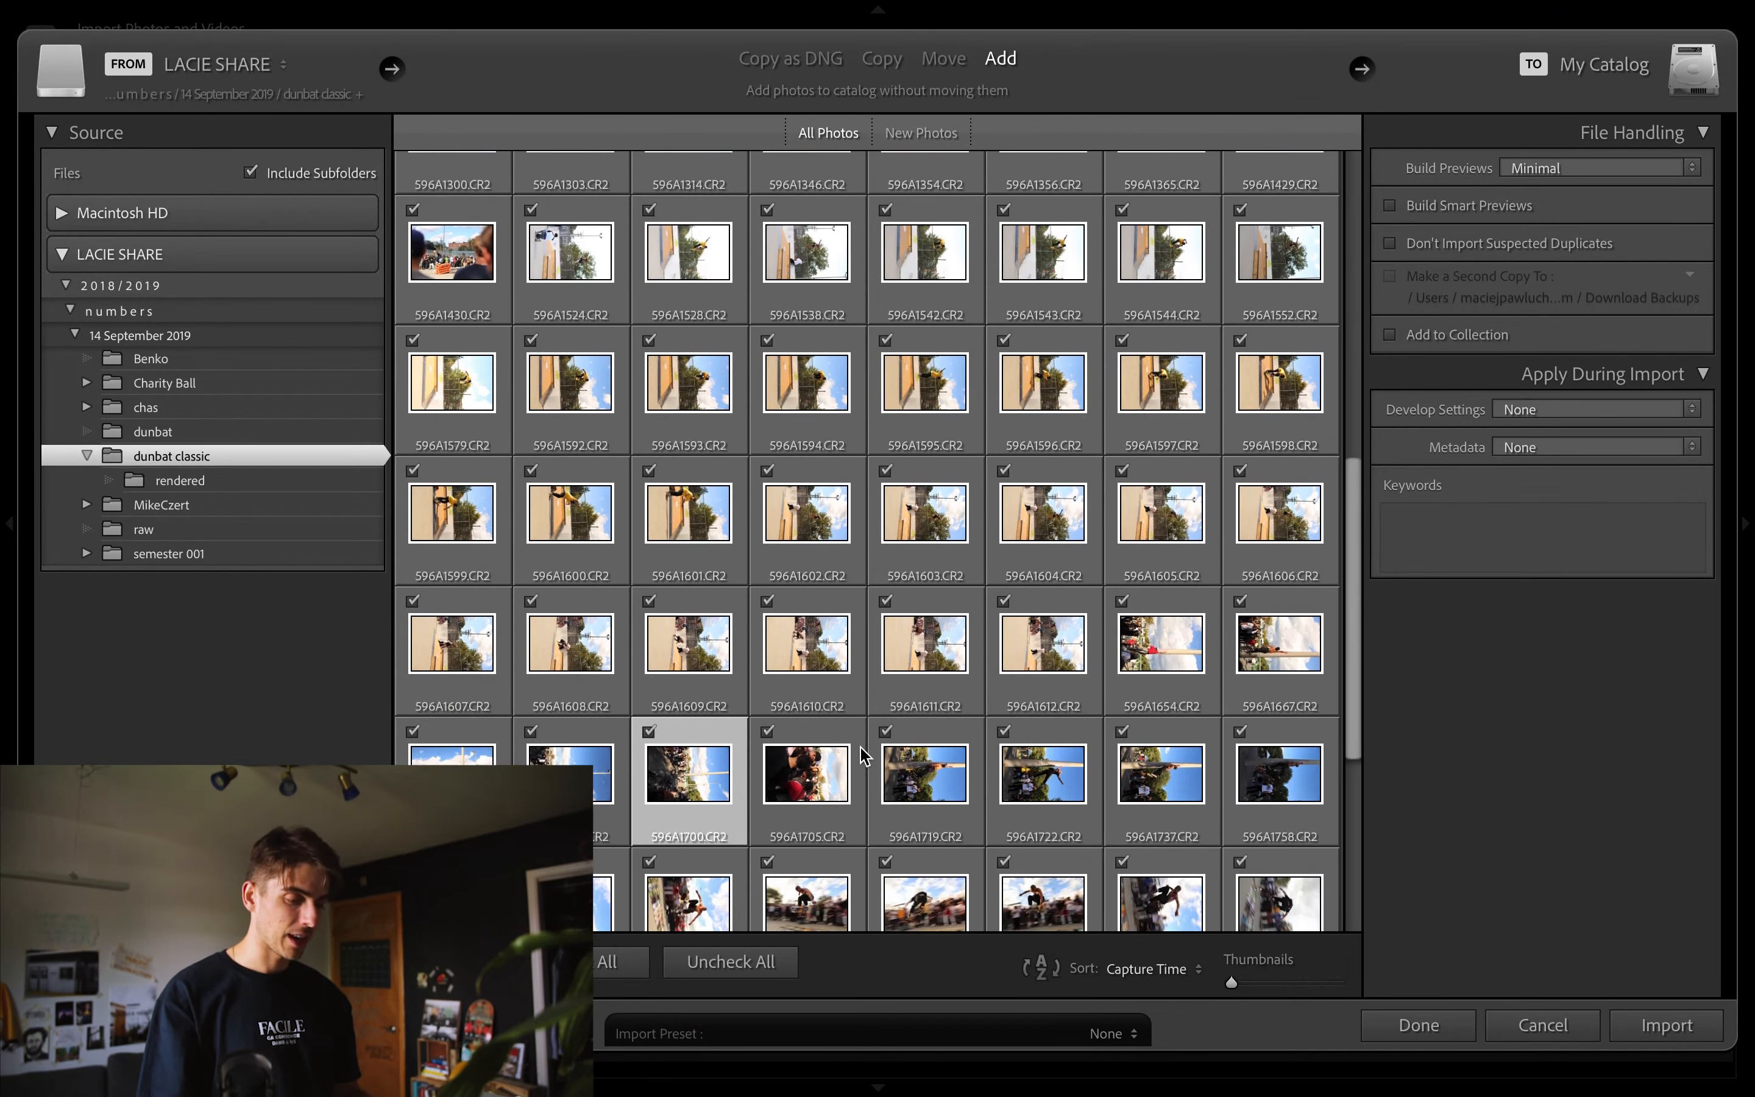
pyautogui.scroll(-1, 863, 755)
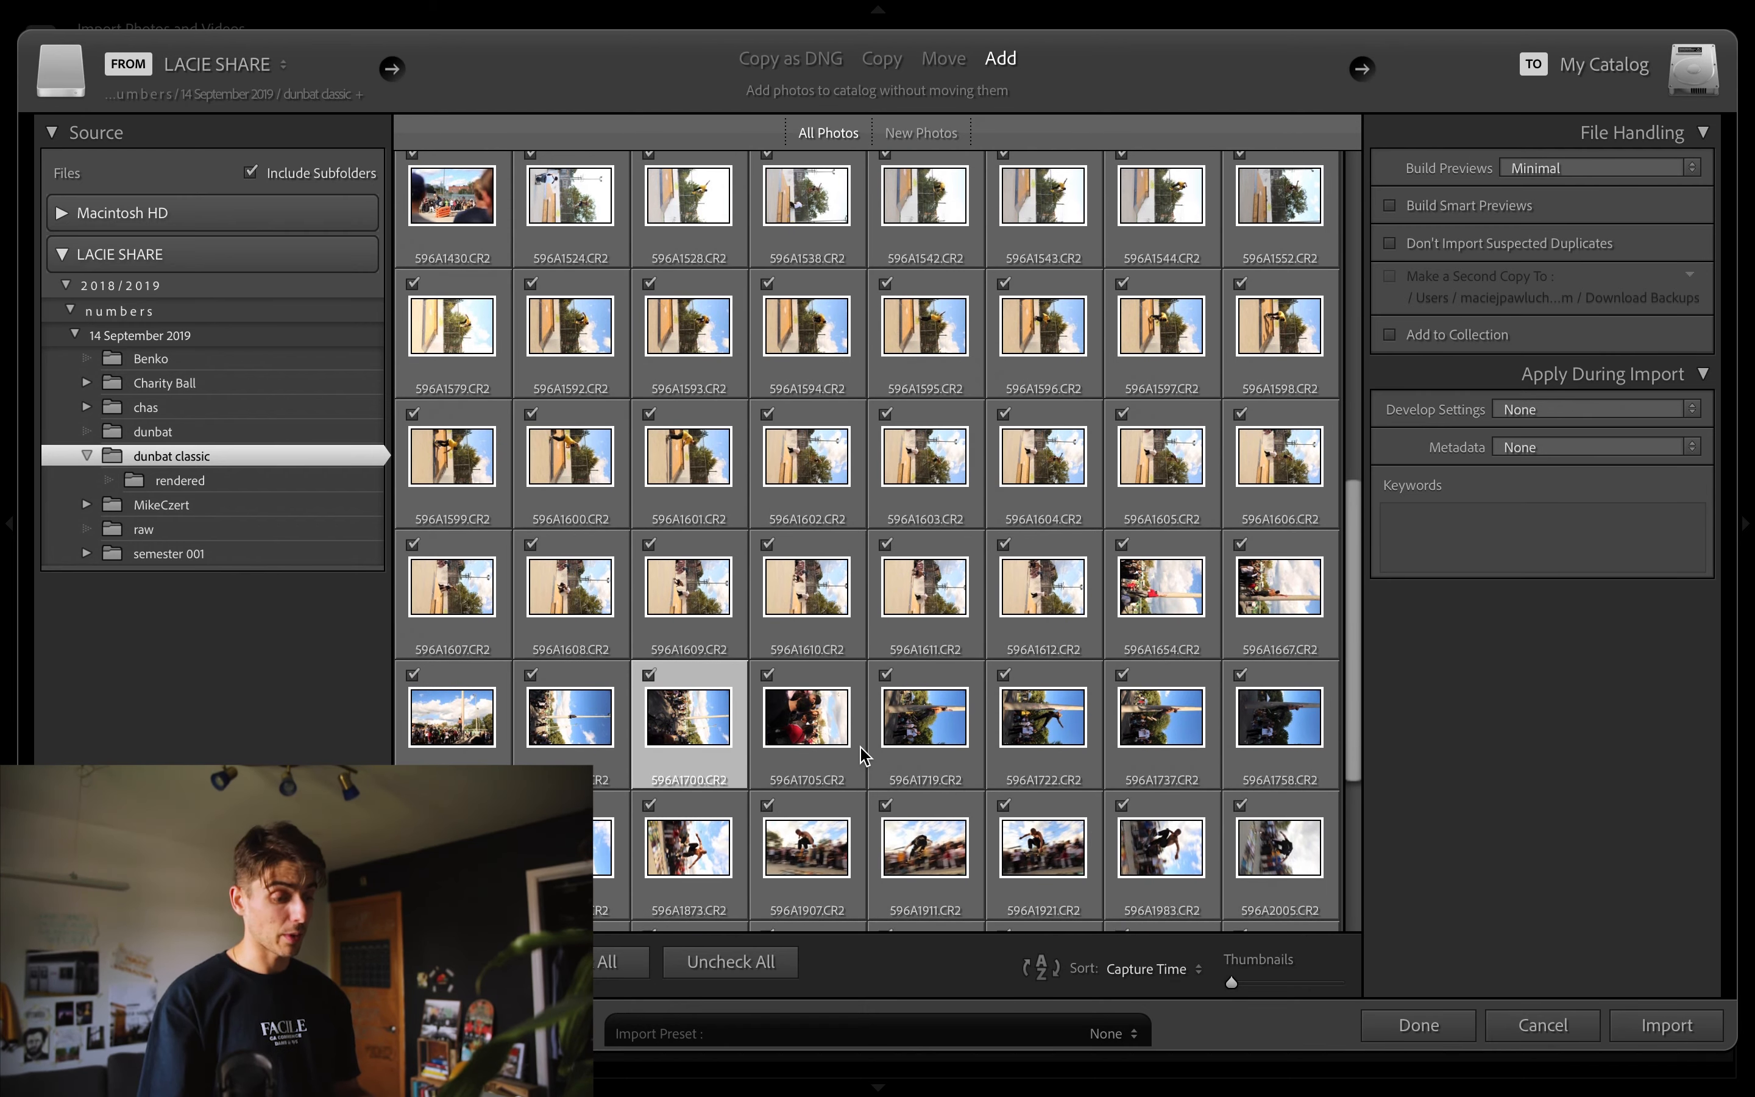
pyautogui.scroll(-1, 863, 755)
pyautogui.scroll(-6, 863, 754)
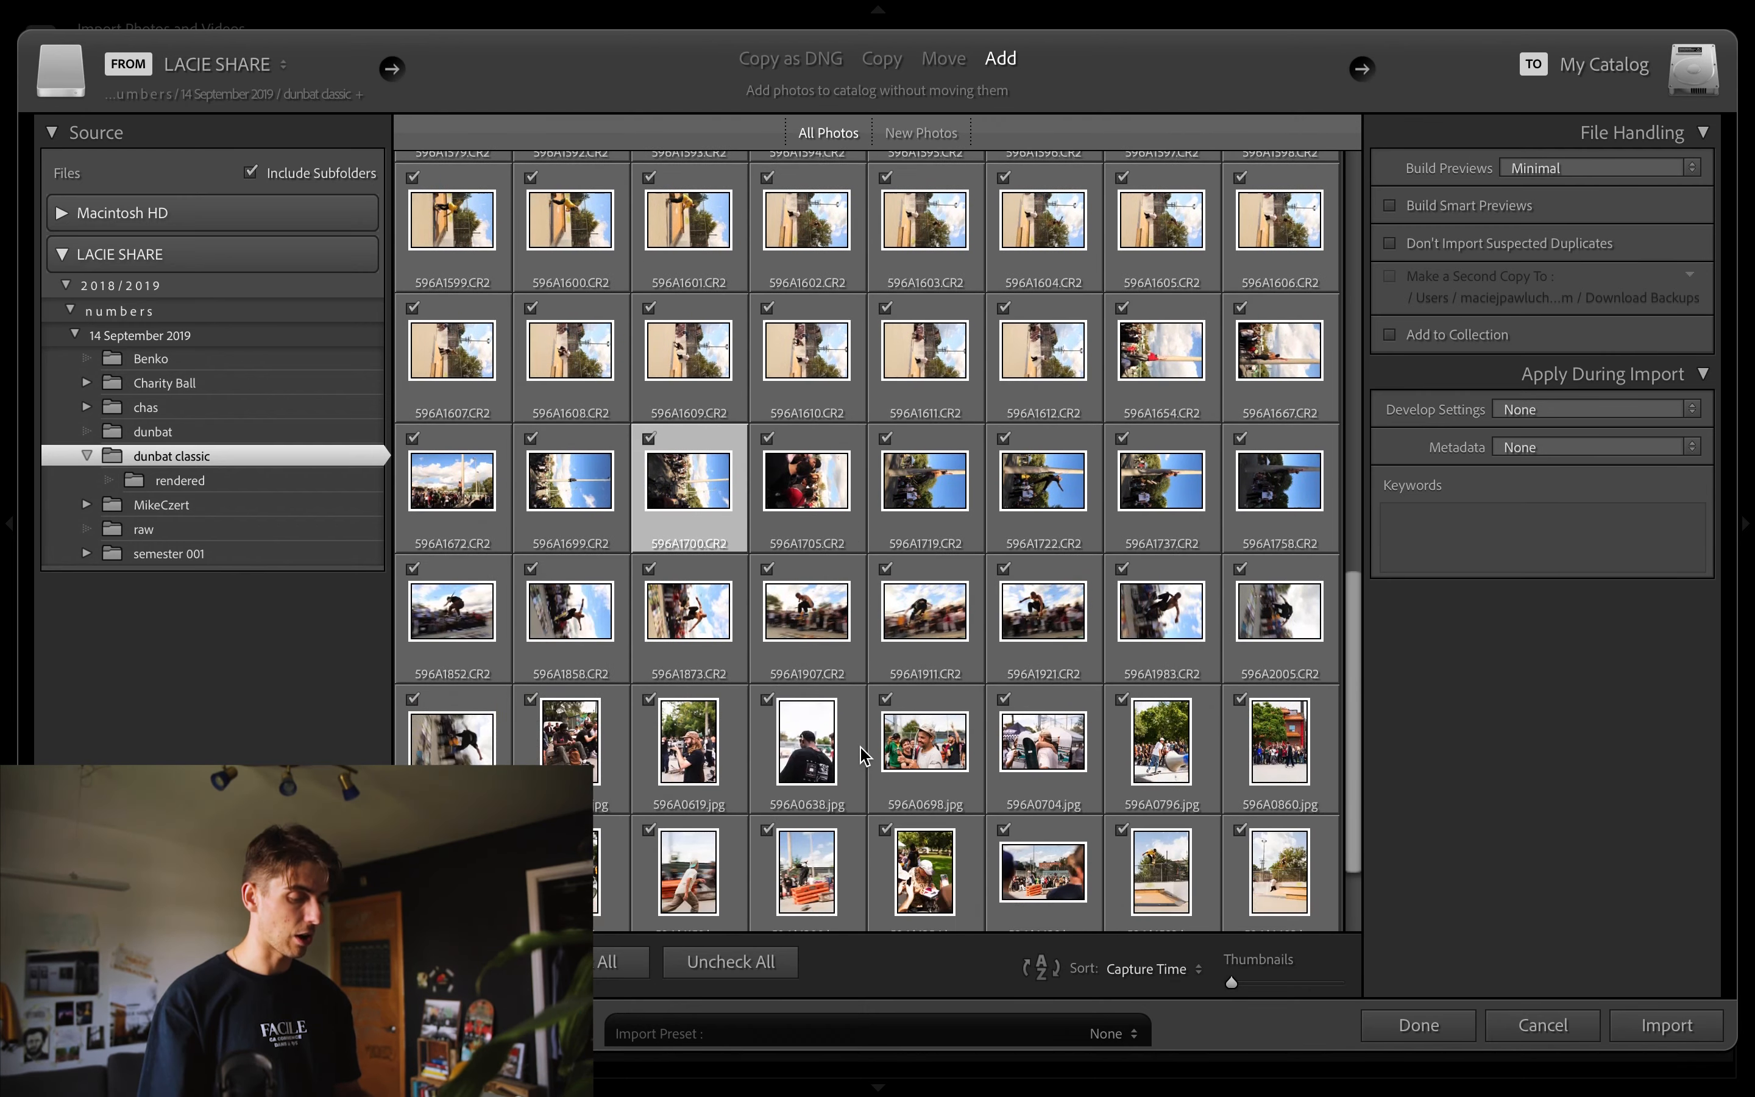
pyautogui.scroll(-1, 785, 770)
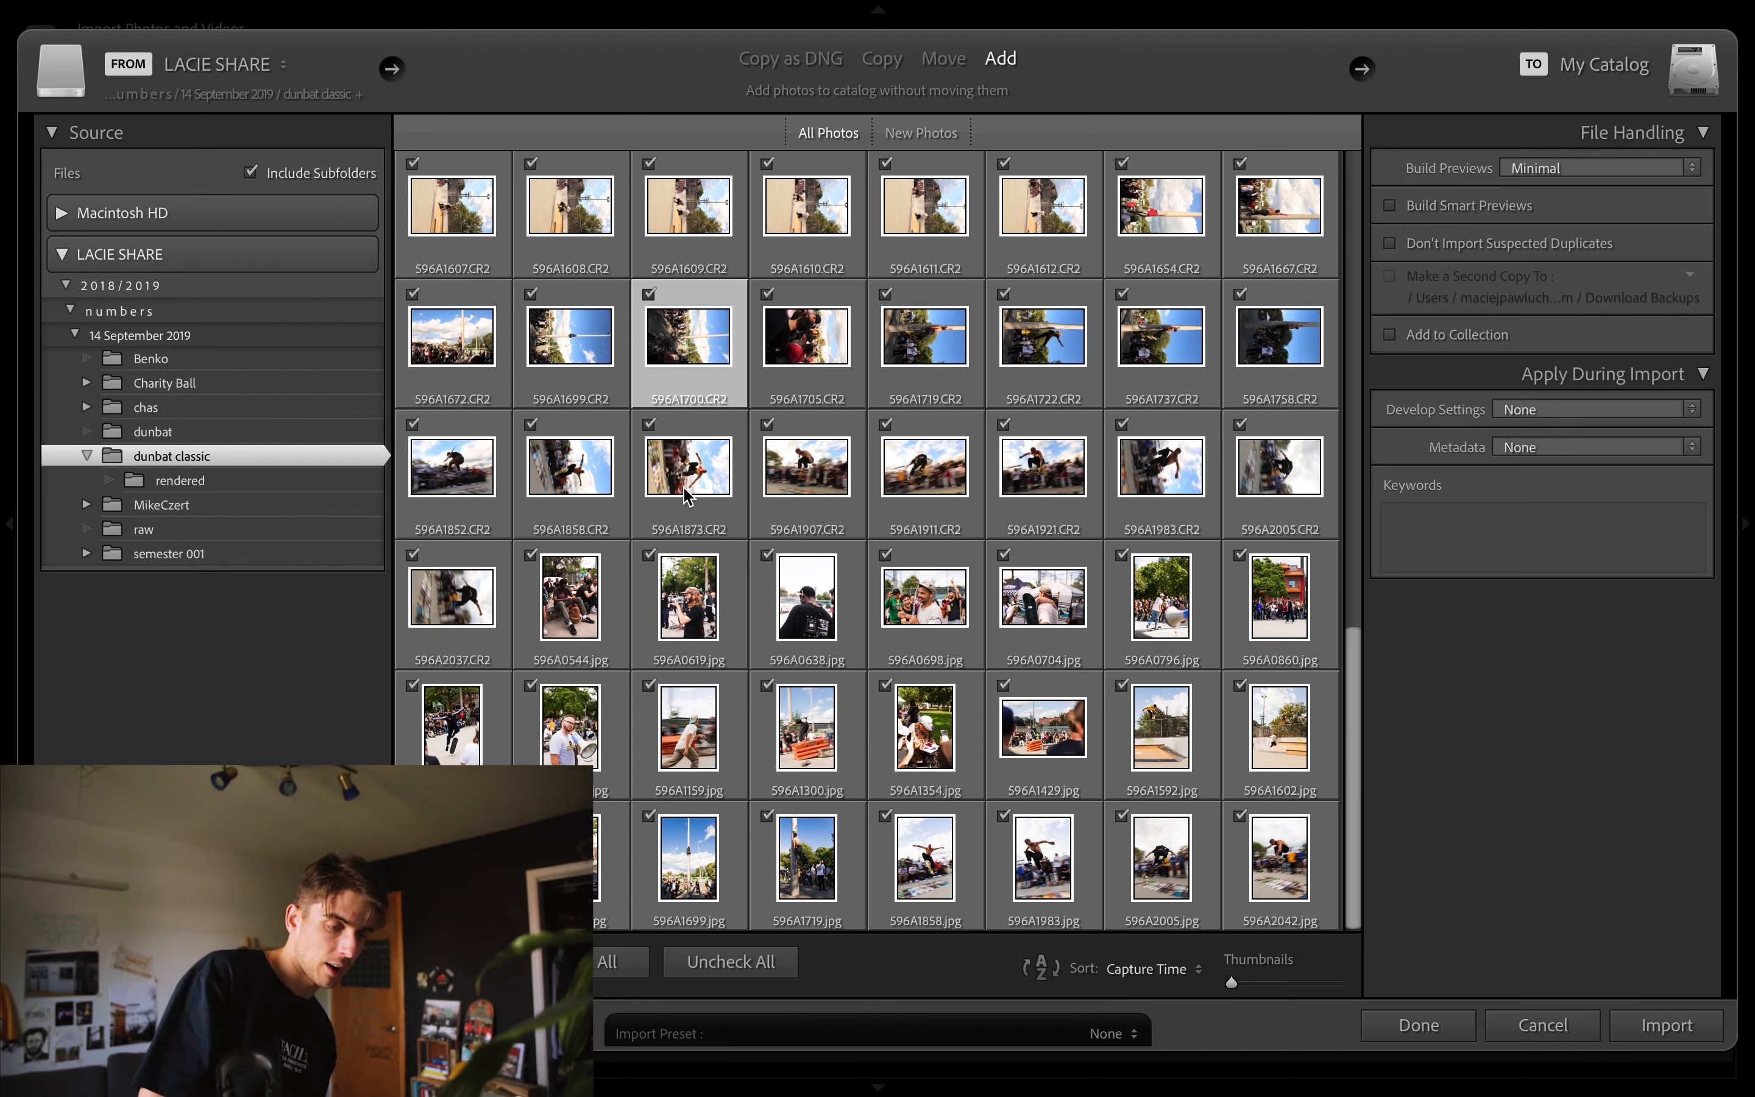
pyautogui.moveTo(687, 496)
pyautogui.moveTo(804, 476)
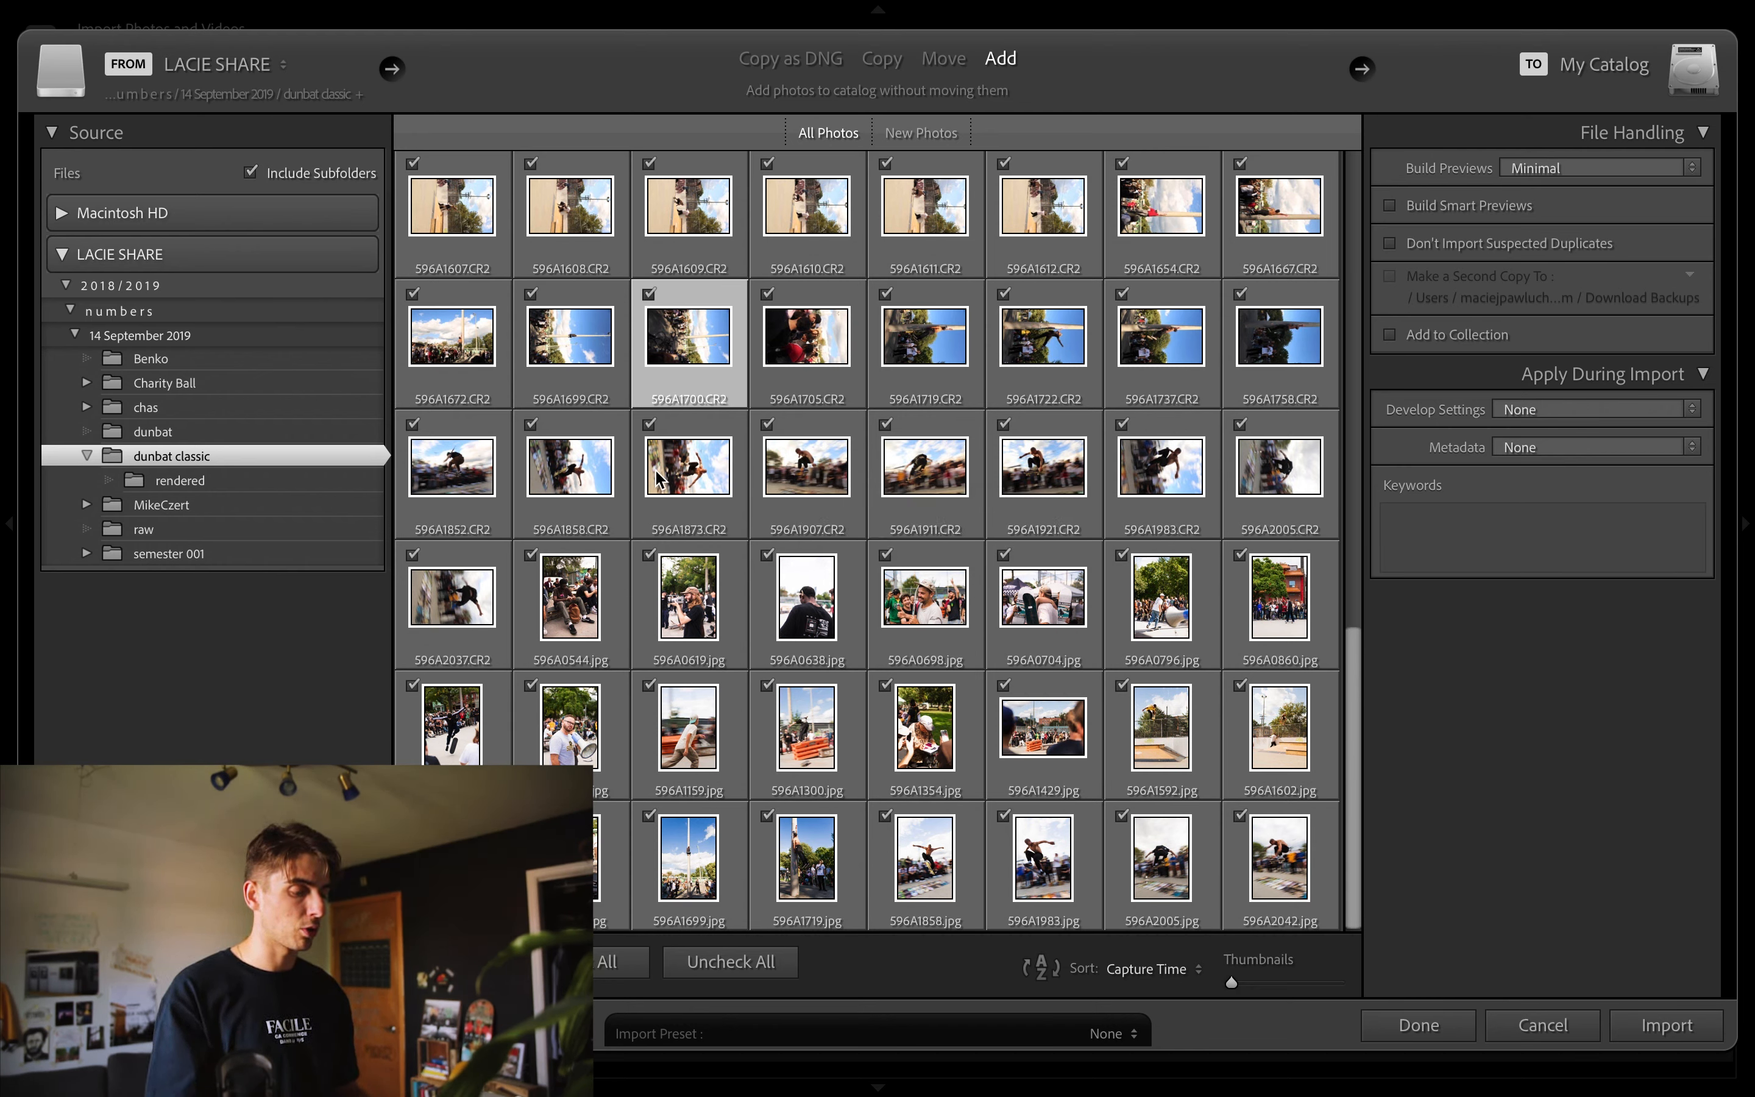
# View the motion-blurred skateboard jump photos enlarged one by one, starting from 596A1873.CR2, and check the skateboard in the sideways shot
pyautogui.click(676, 487)
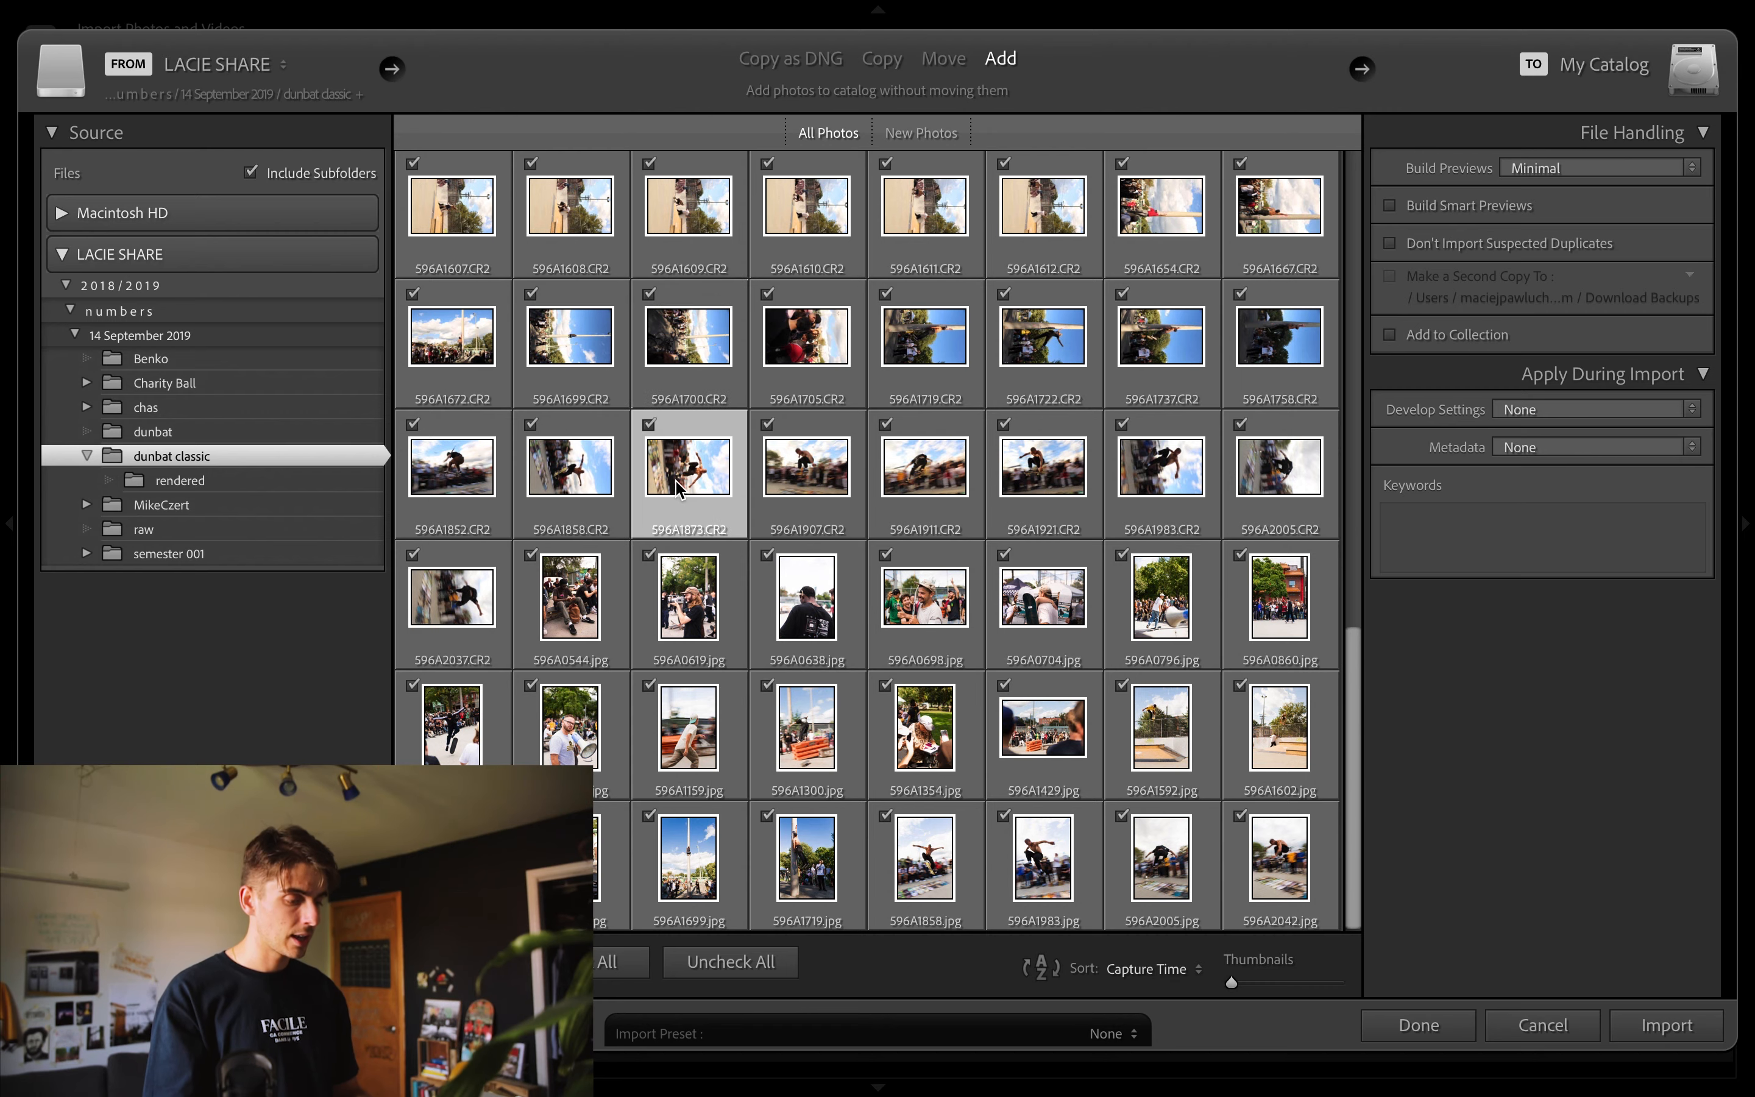
pyautogui.press('e')
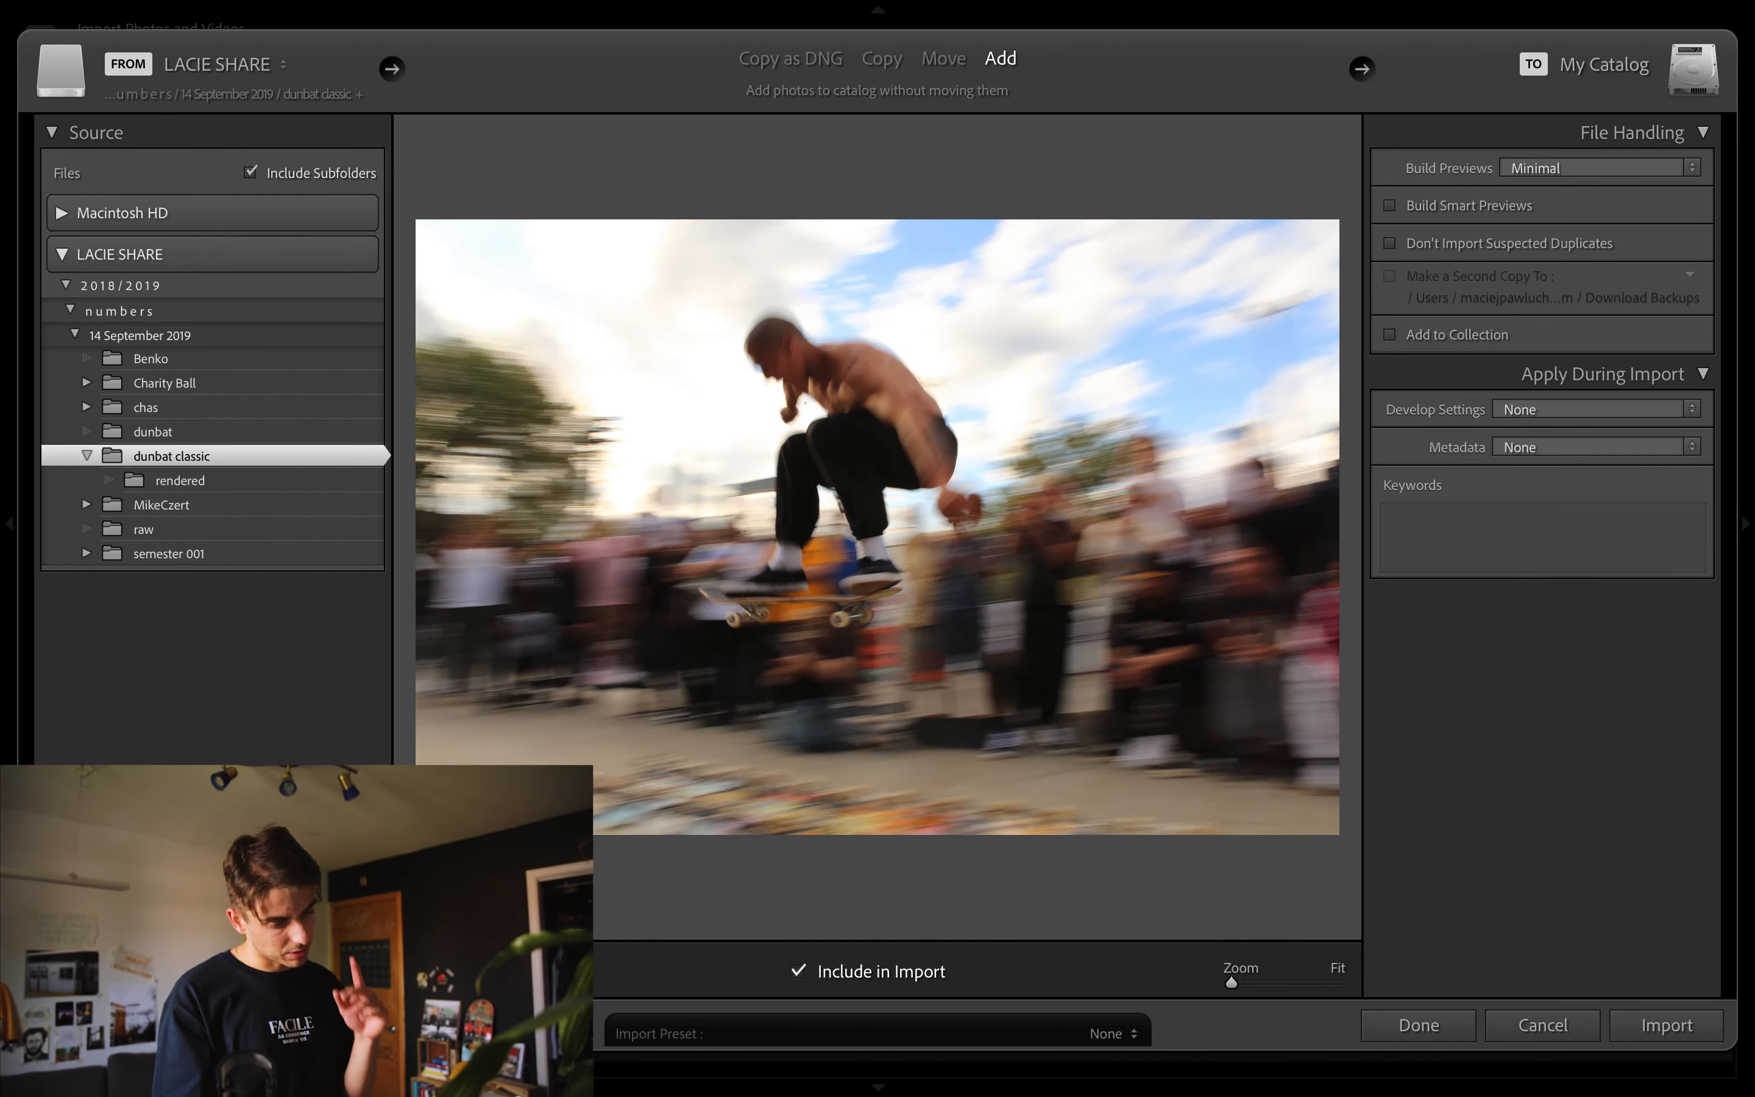
pyautogui.press('Right')
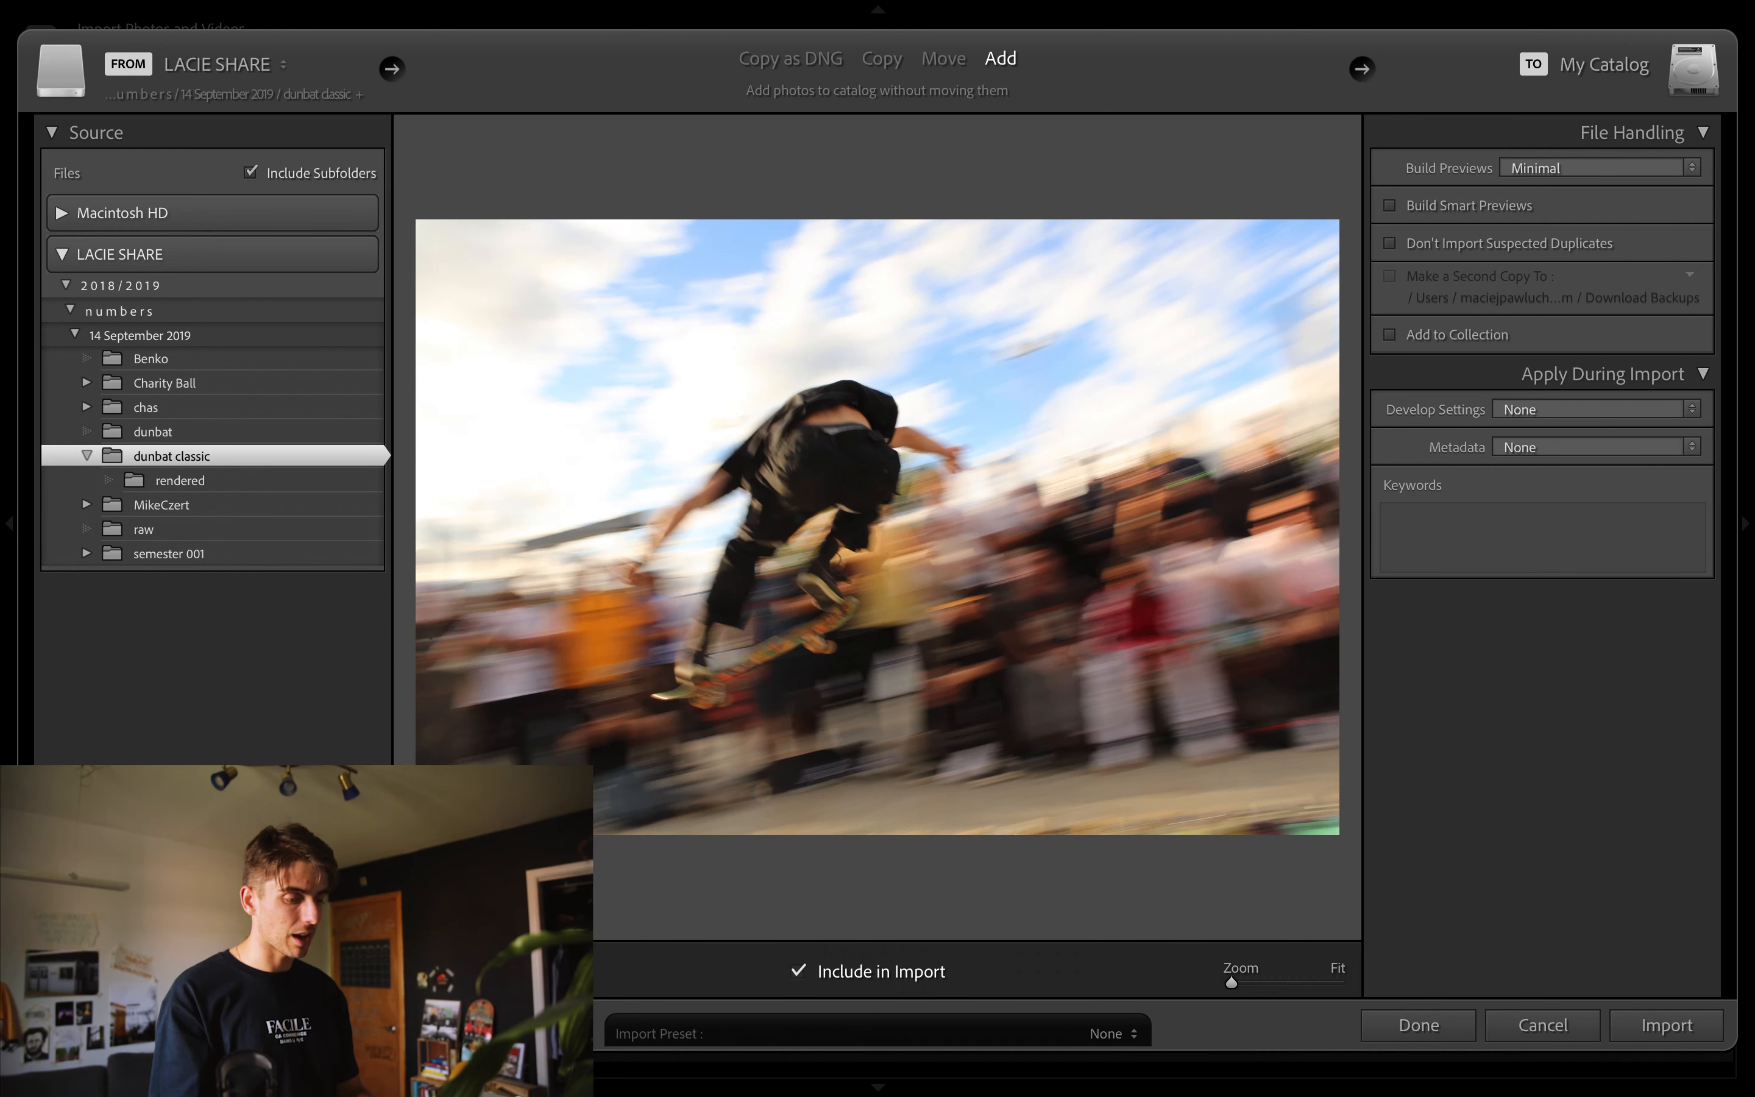
pyautogui.press('Right')
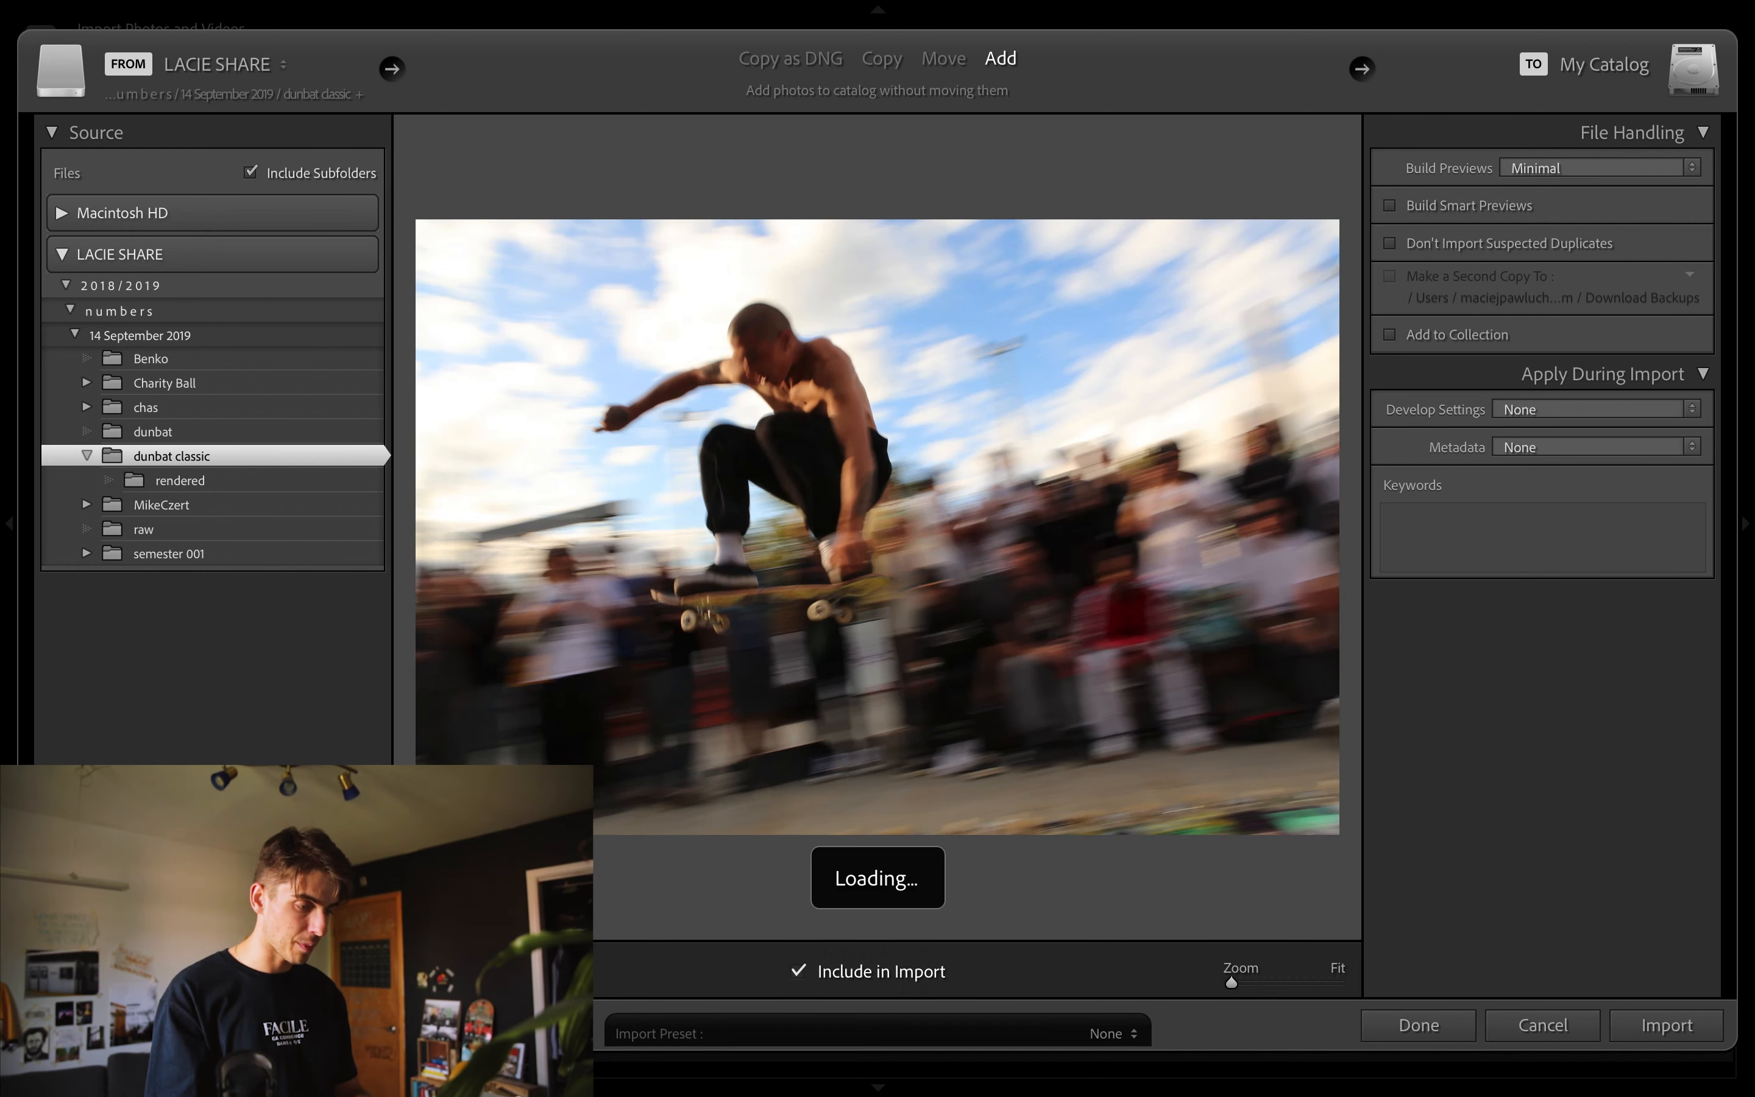
pyautogui.press('Right')
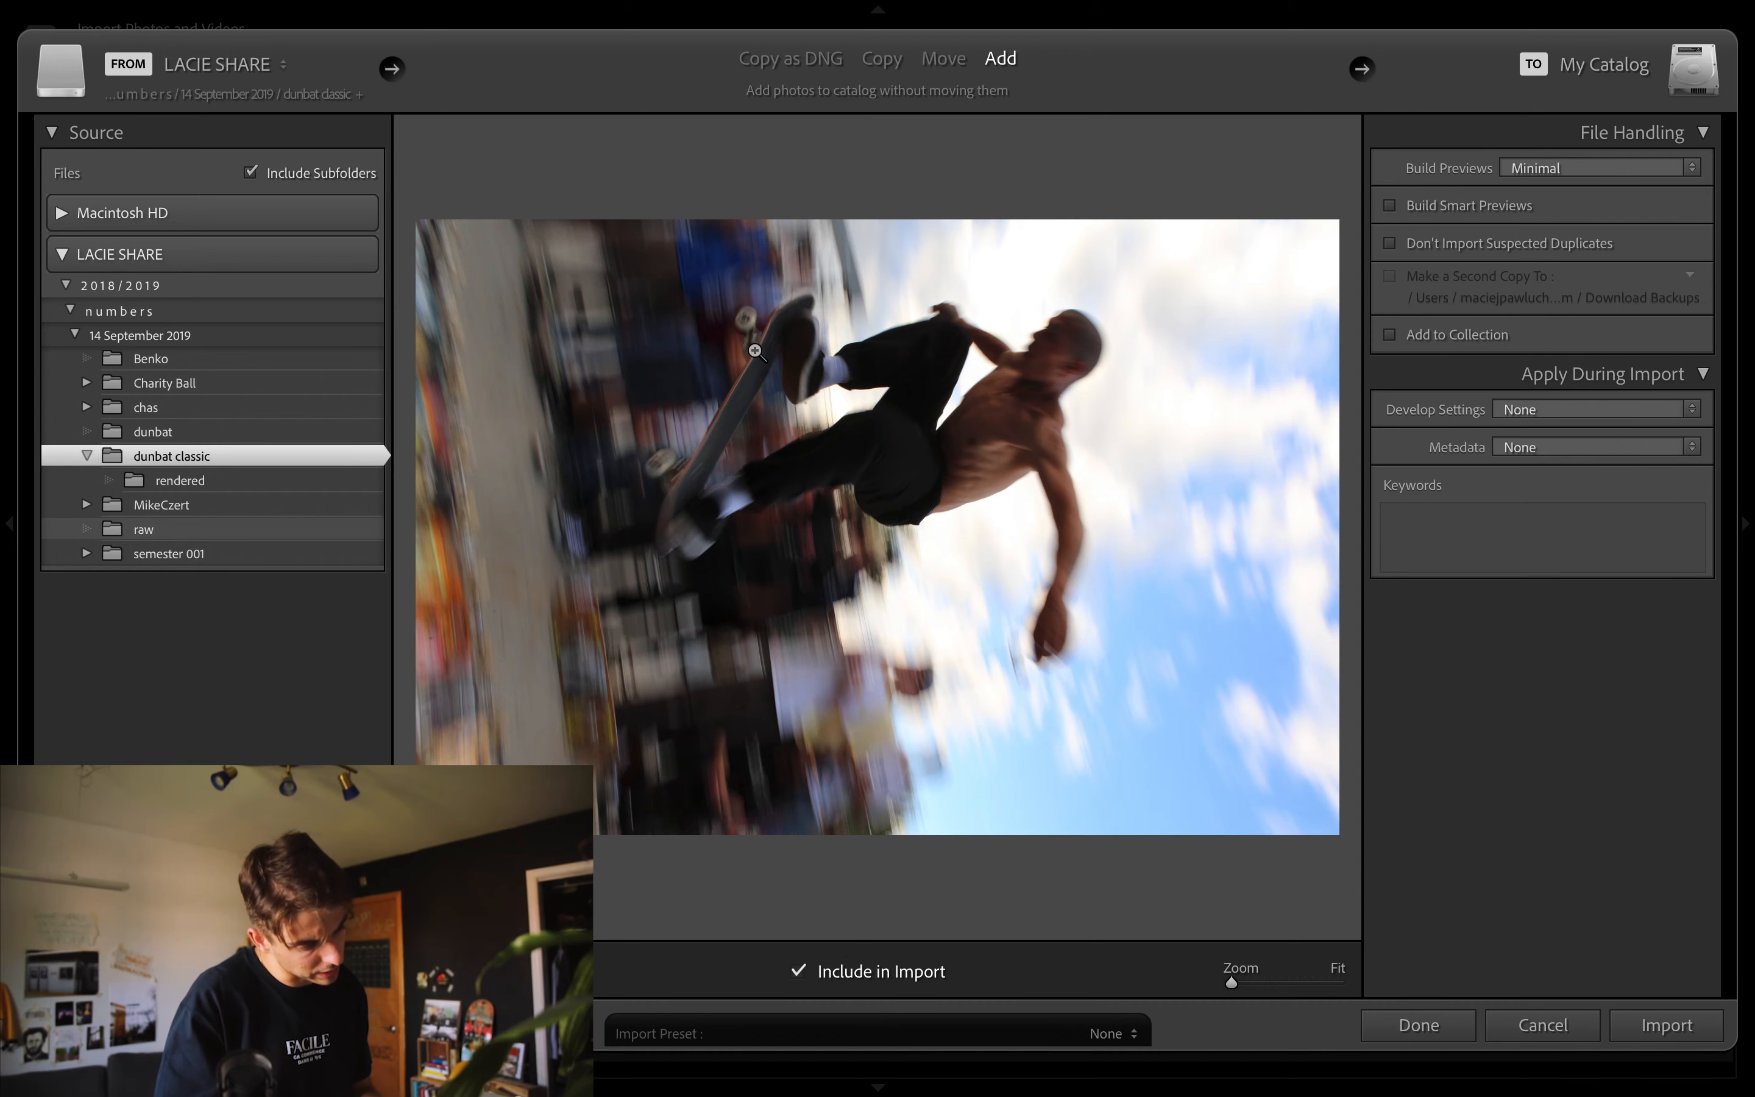
pyautogui.click(744, 366)
pyautogui.click(767, 441)
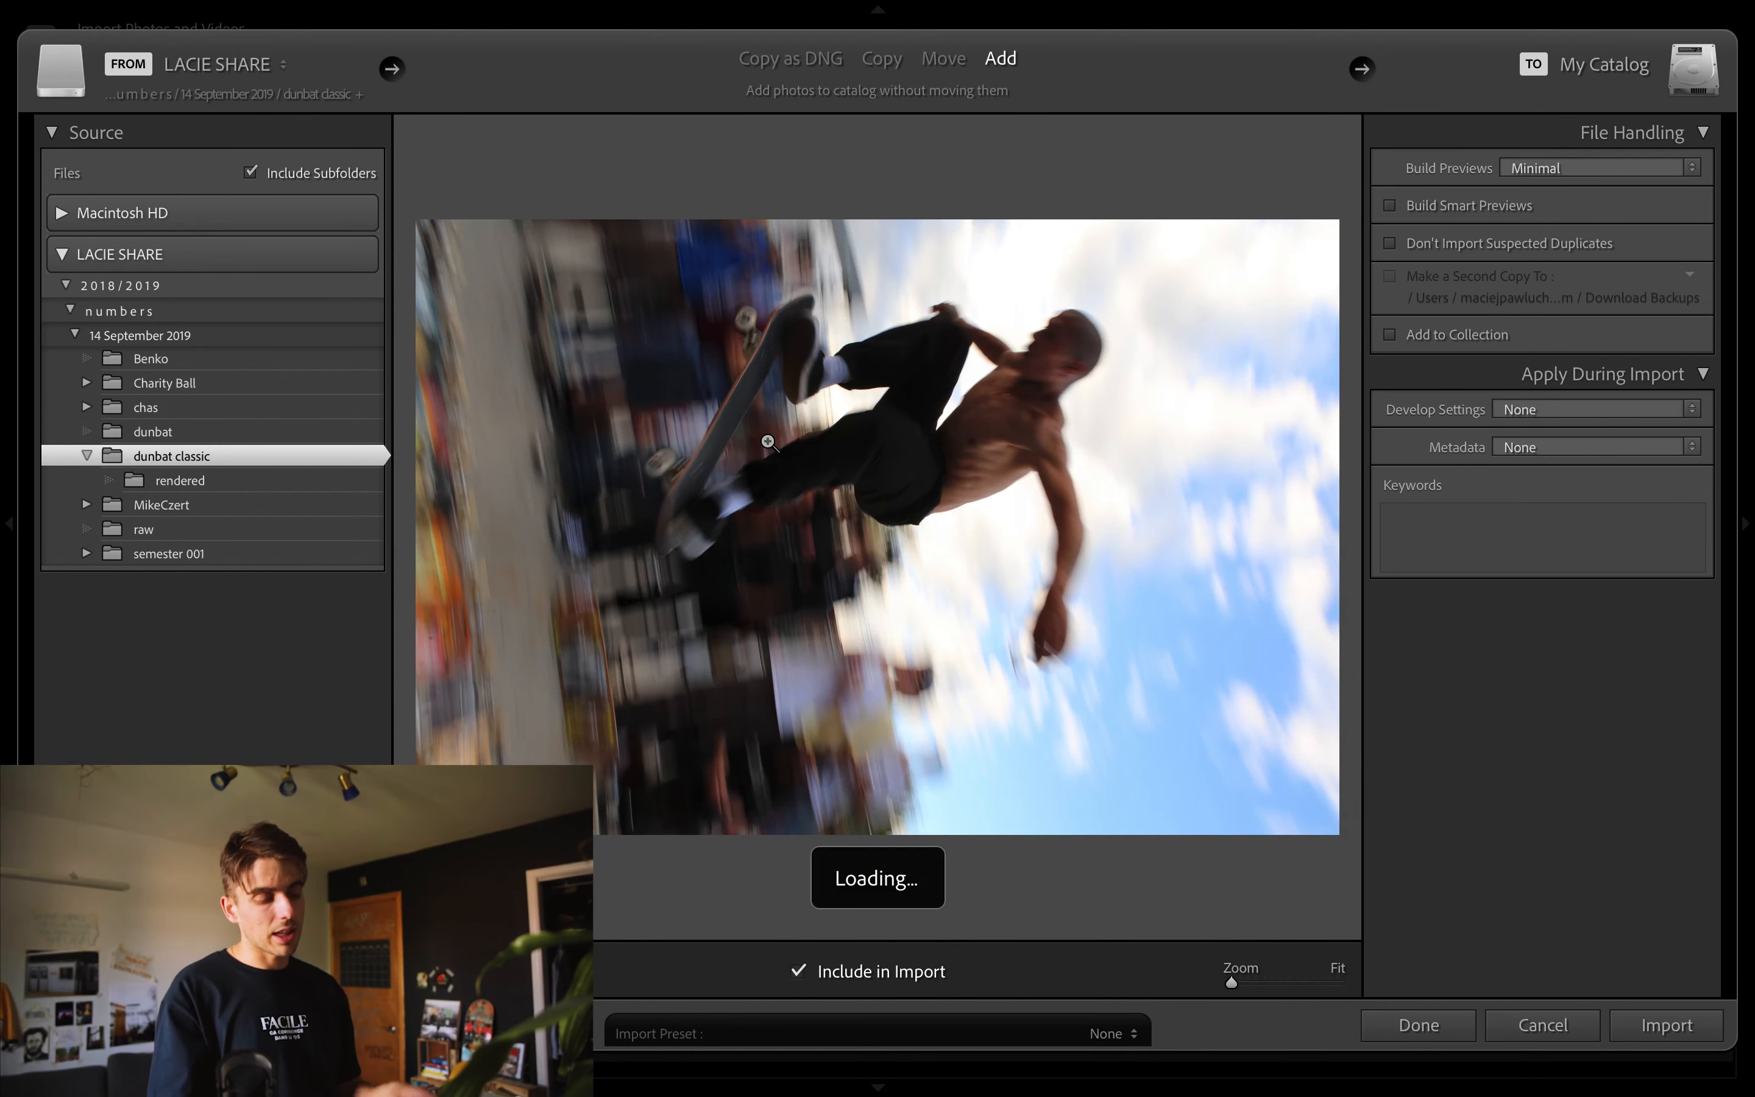
# Continue through the enlarged previews to the edited JPG portraits of the seated skater and the man filming
pyautogui.press('Right')
pyautogui.press('Right')
pyautogui.press('Right')
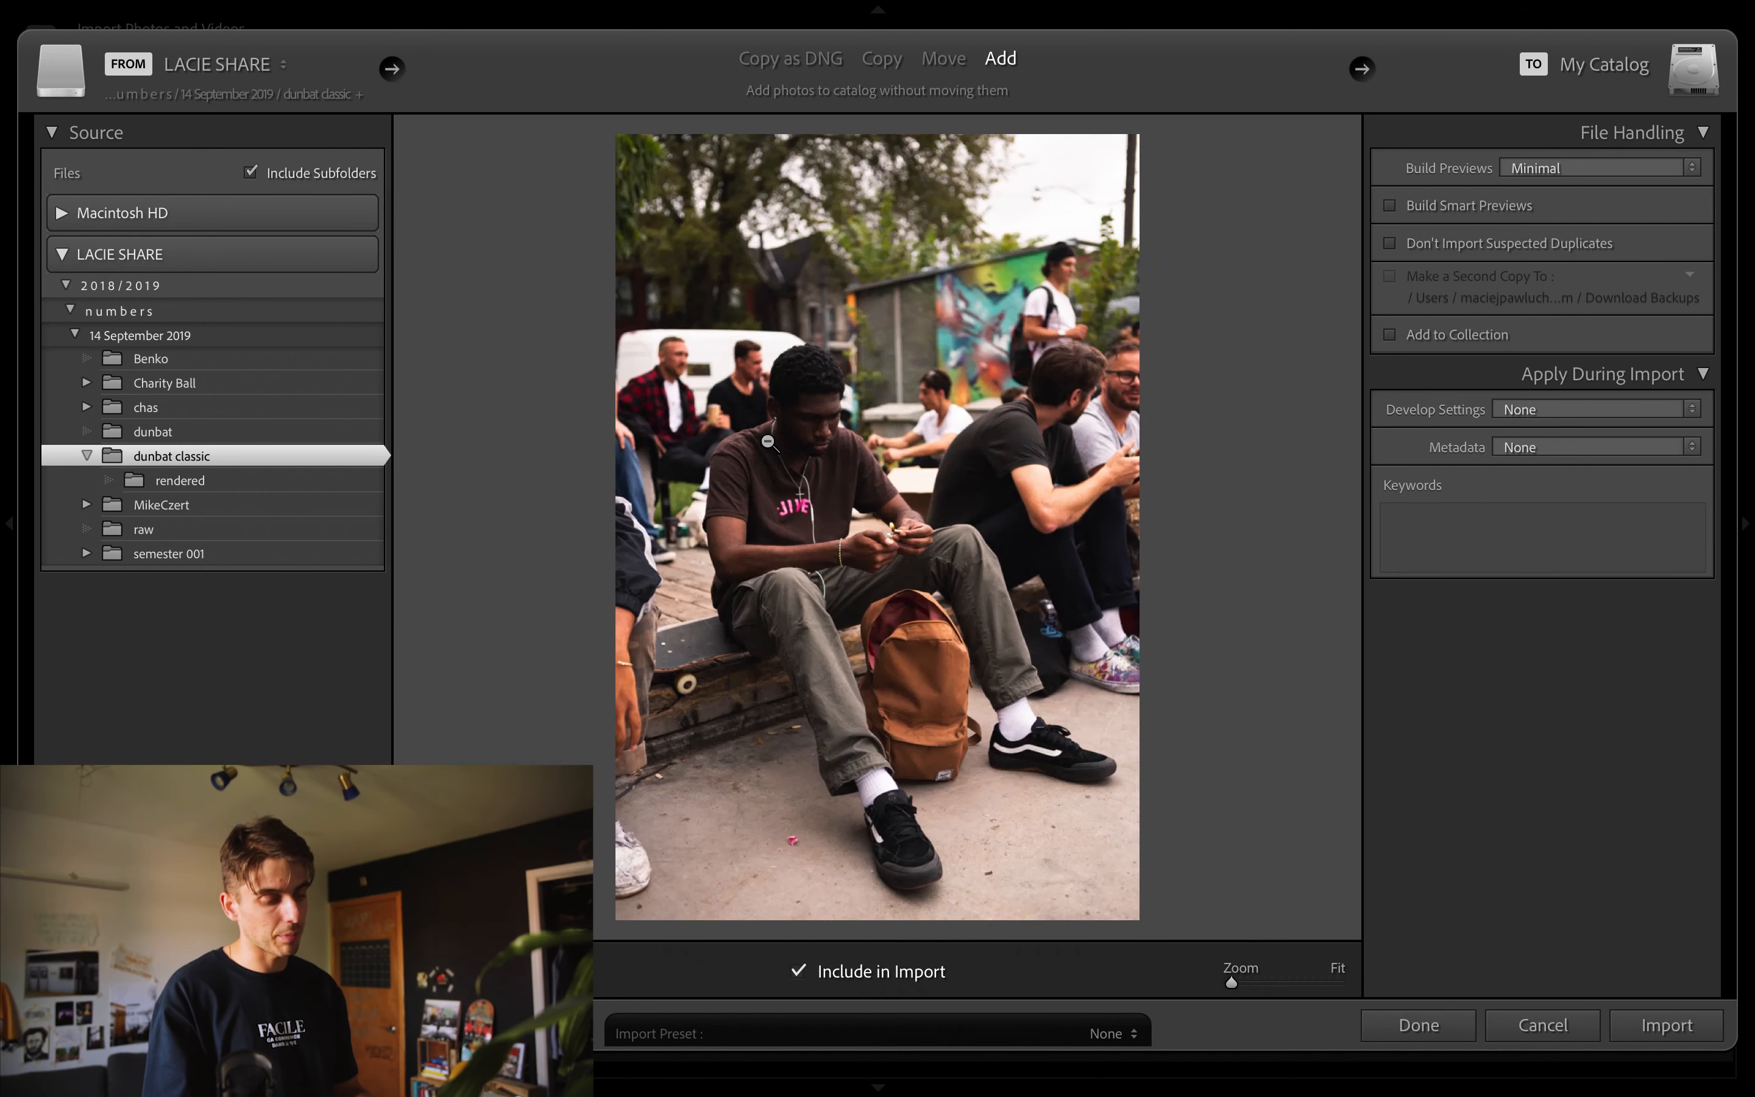
pyautogui.press('Right')
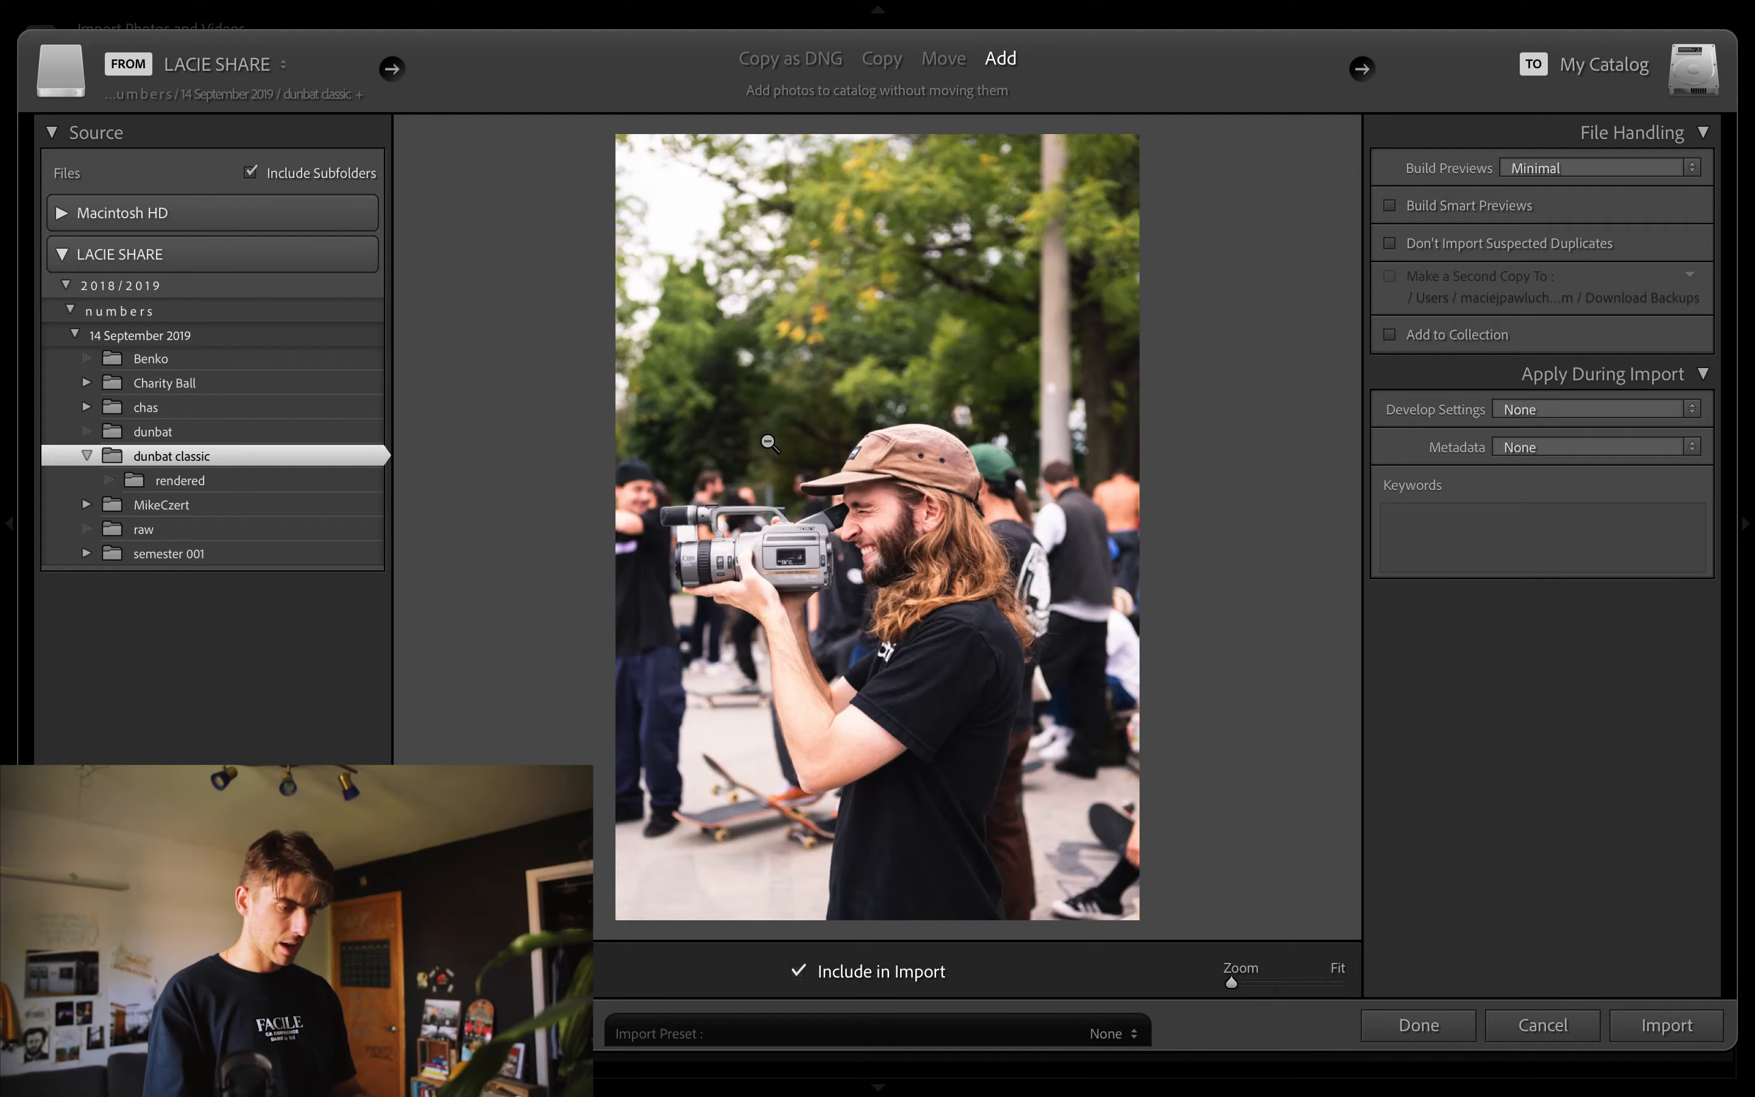
pyautogui.press('Right')
# Leave the import window, open 596A2042.CR2 in the Develop module and magnify the skater's shoe and board to 200%
pyautogui.press('Return')
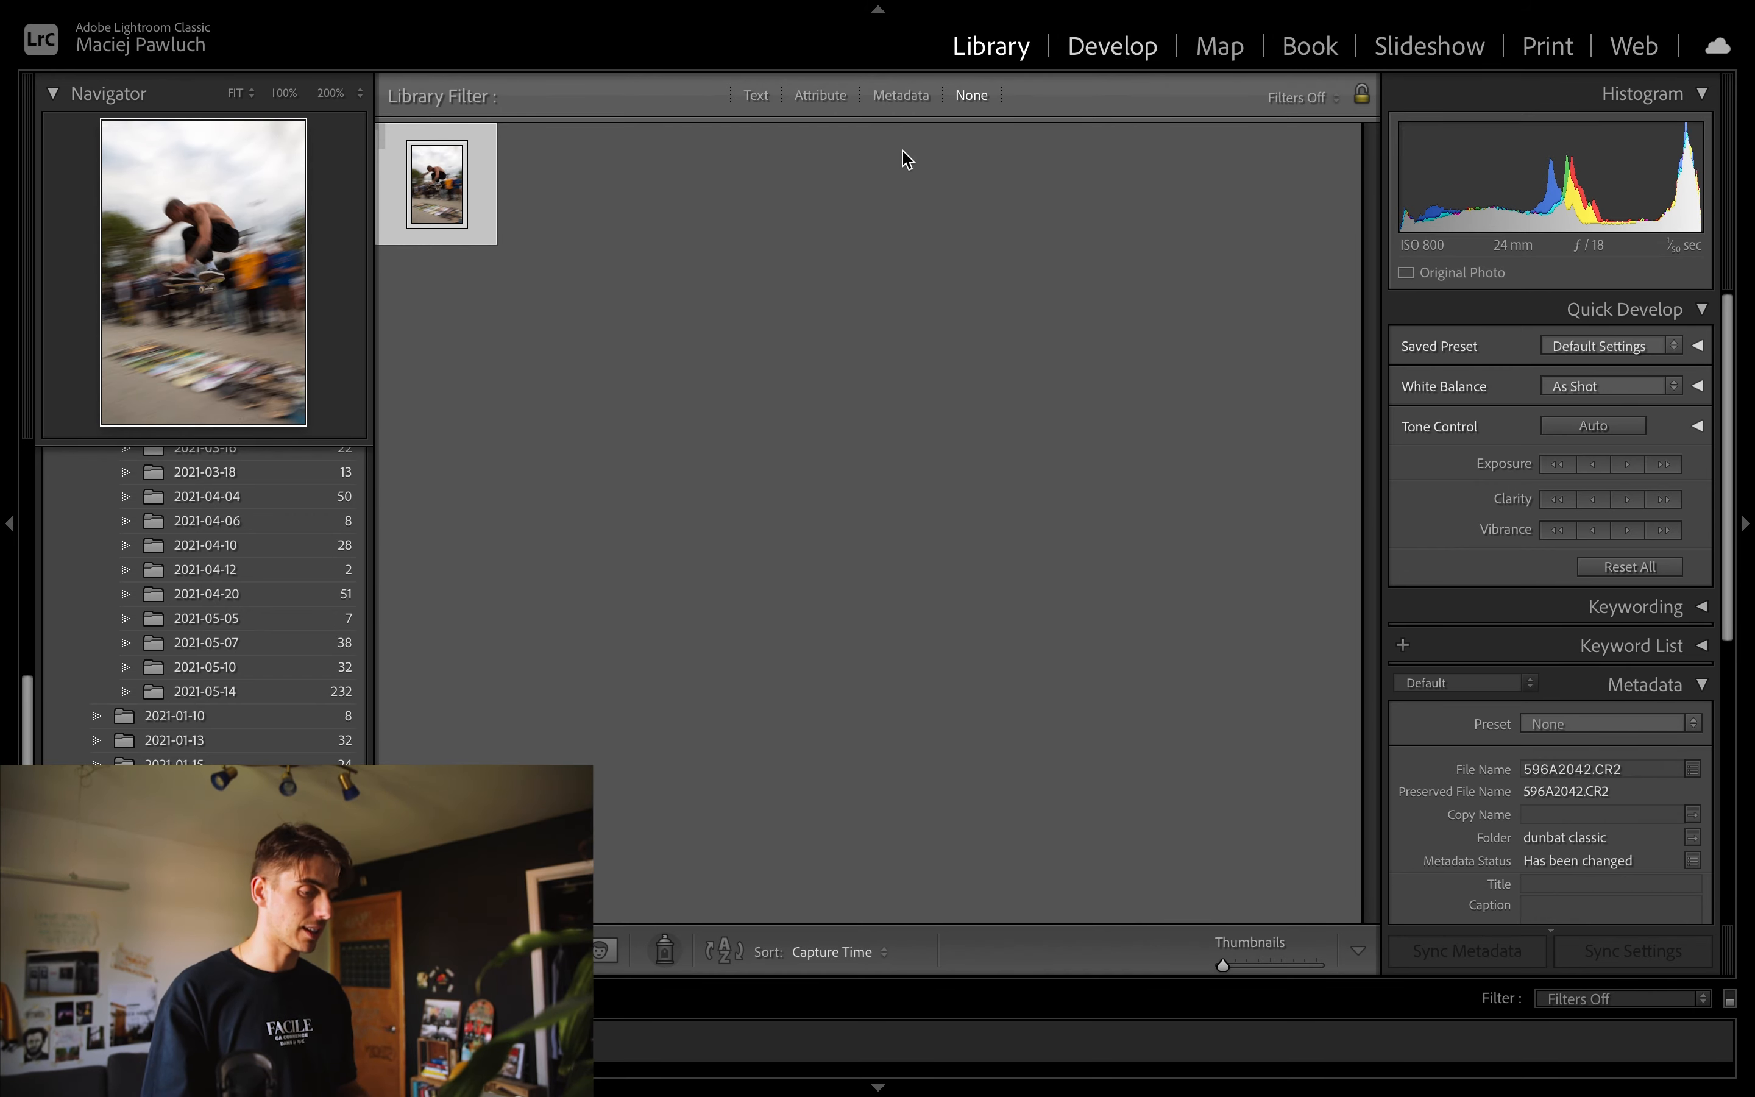
pyautogui.click(1113, 51)
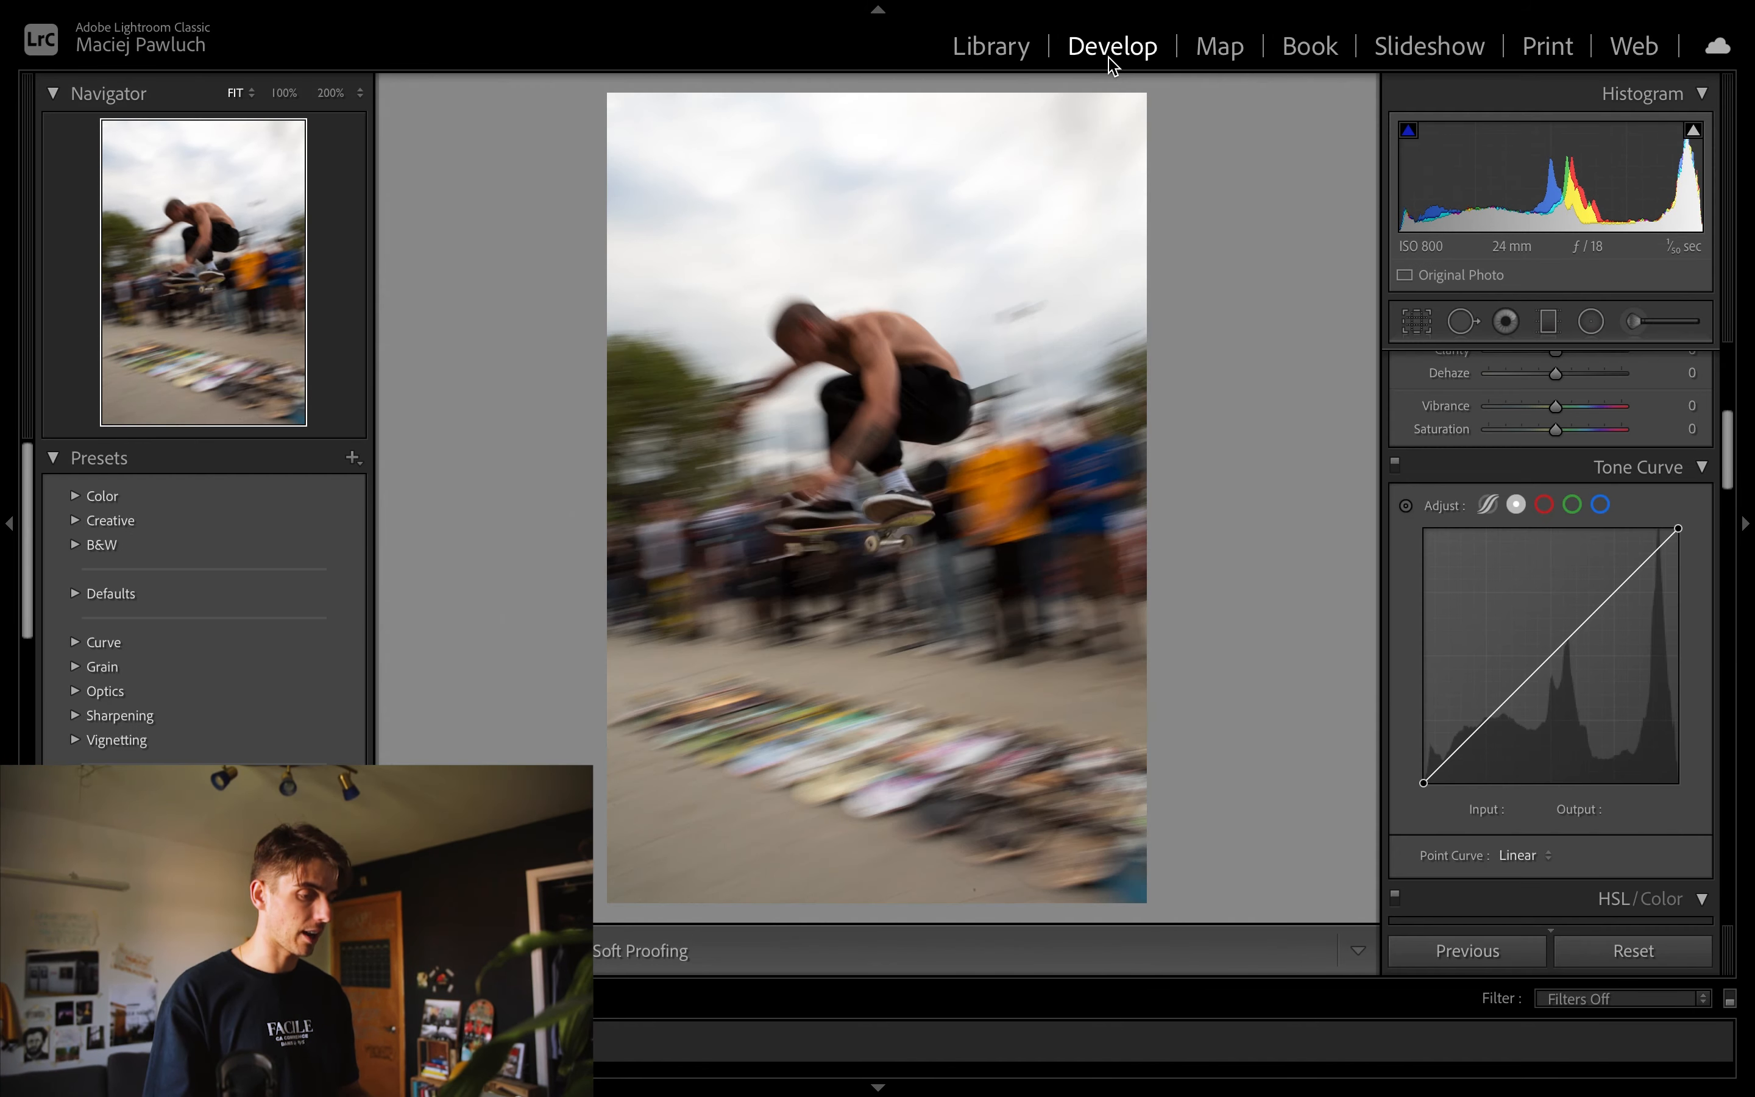
pyautogui.click(894, 515)
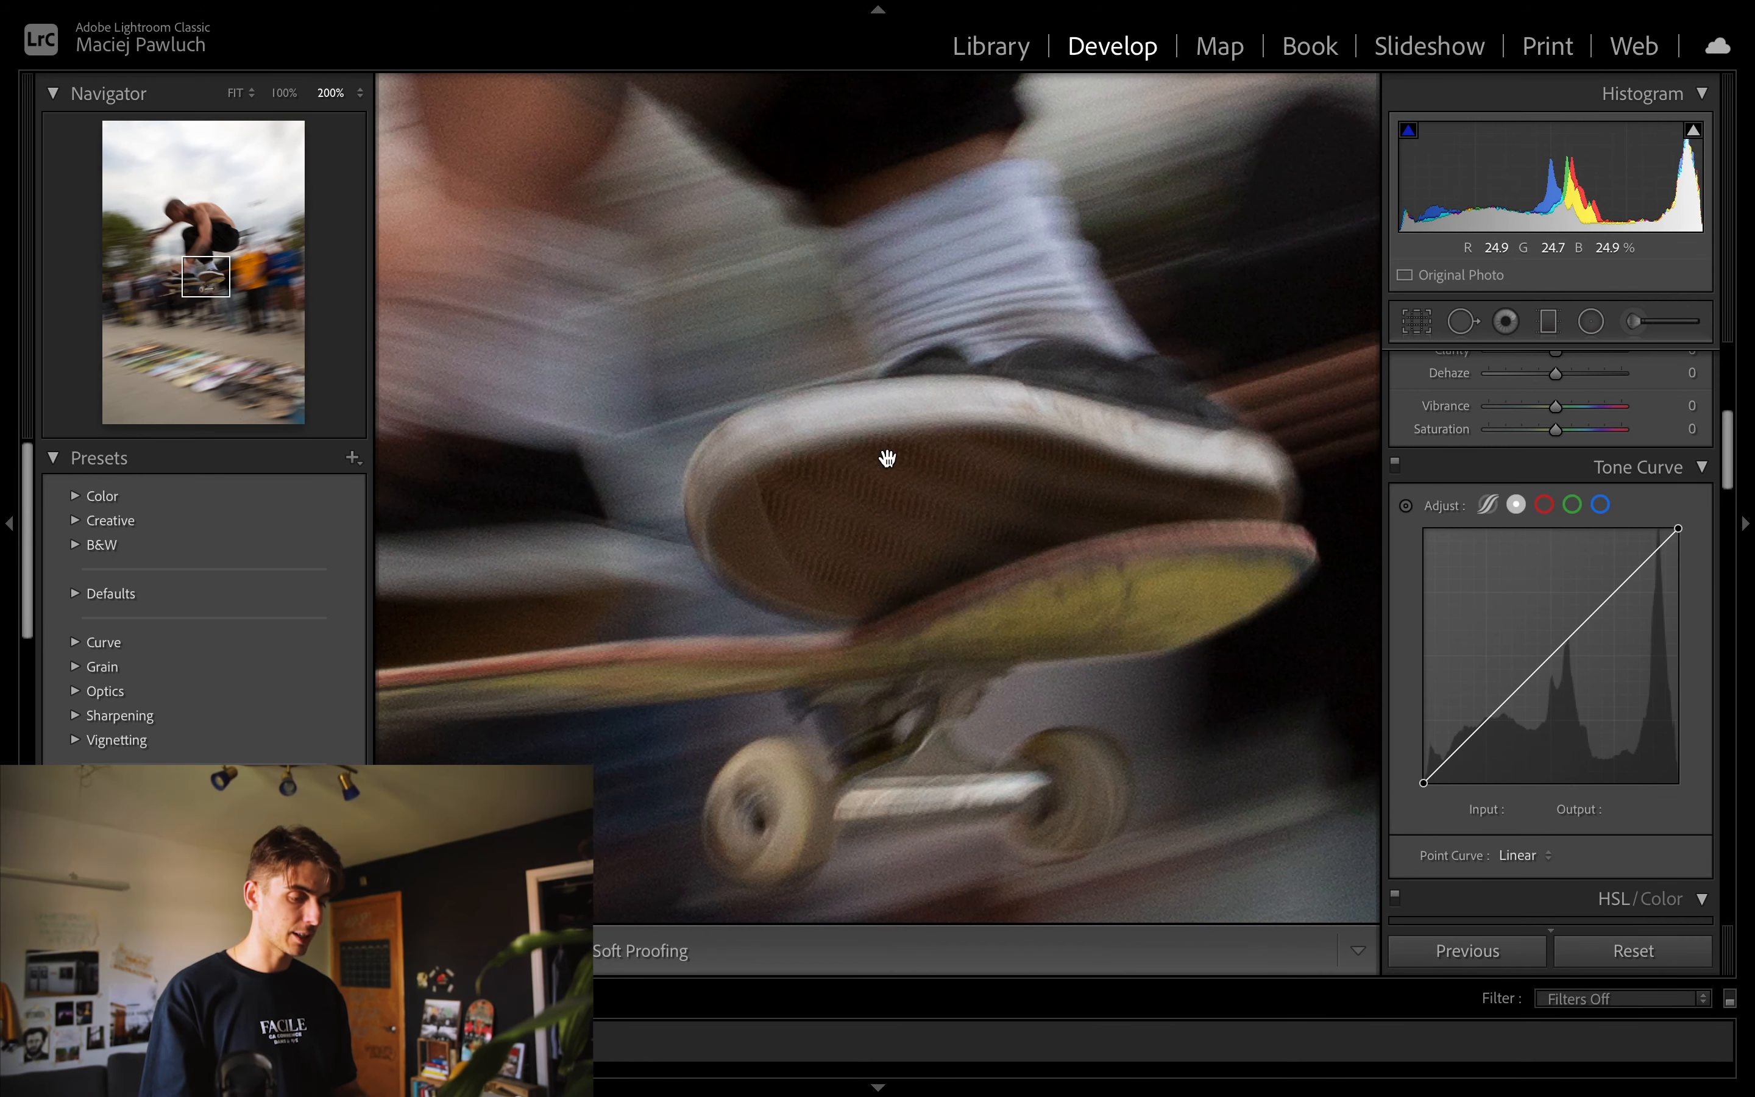
# Fit the whole photo in view and set the white balance by sampling the white sole of the skater's shoe
pyautogui.click(863, 726)
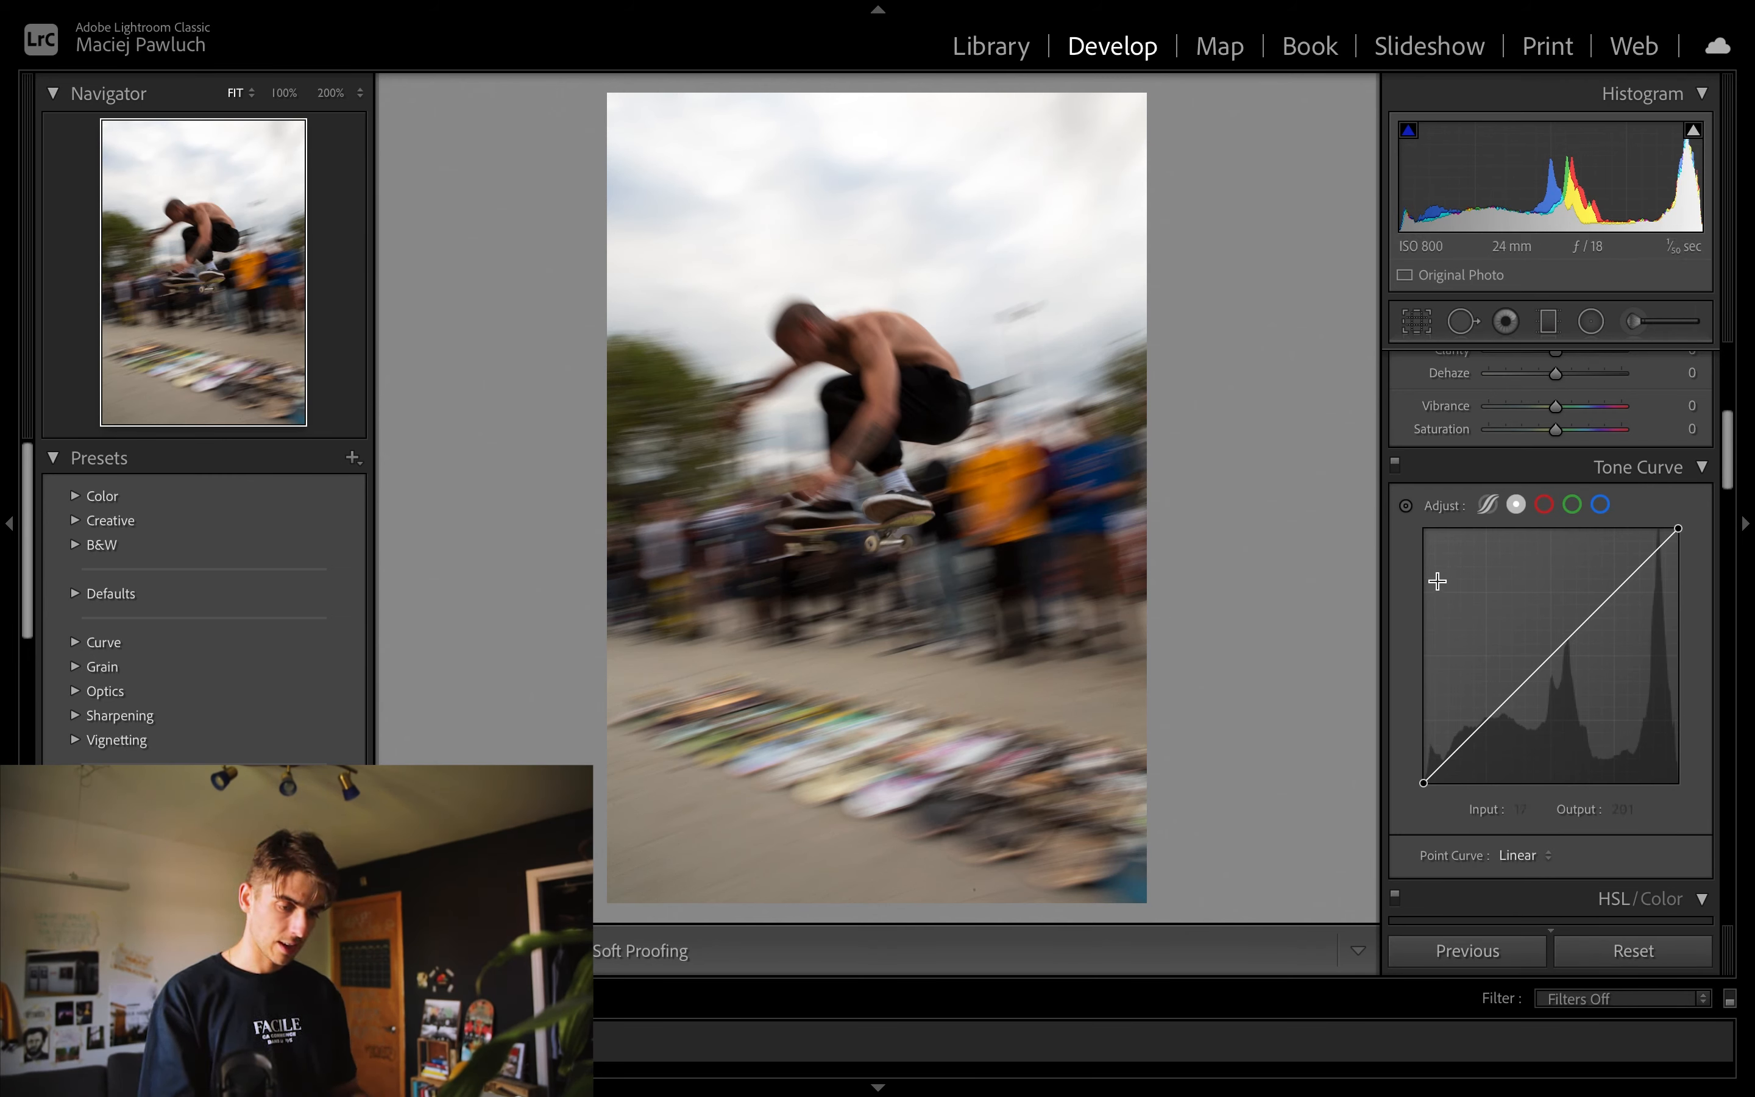
pyautogui.scroll(5, 1410, 580)
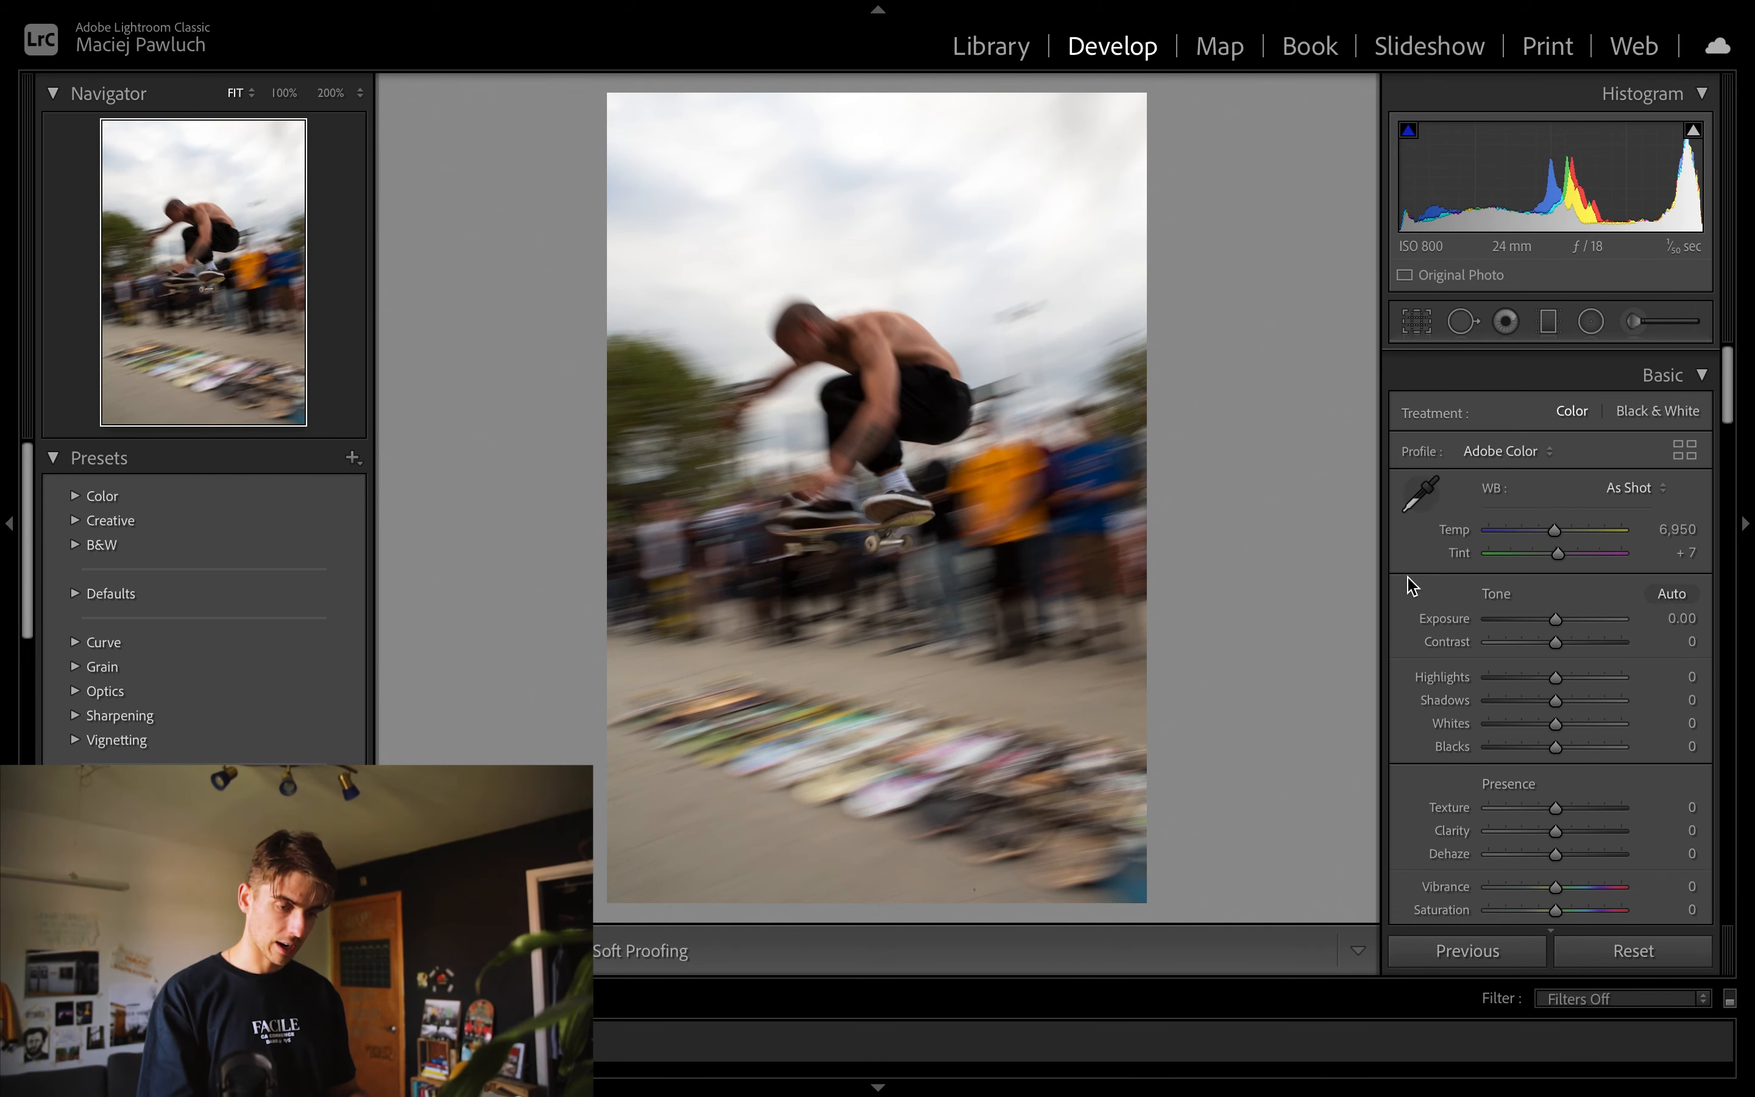
pyautogui.click(1440, 494)
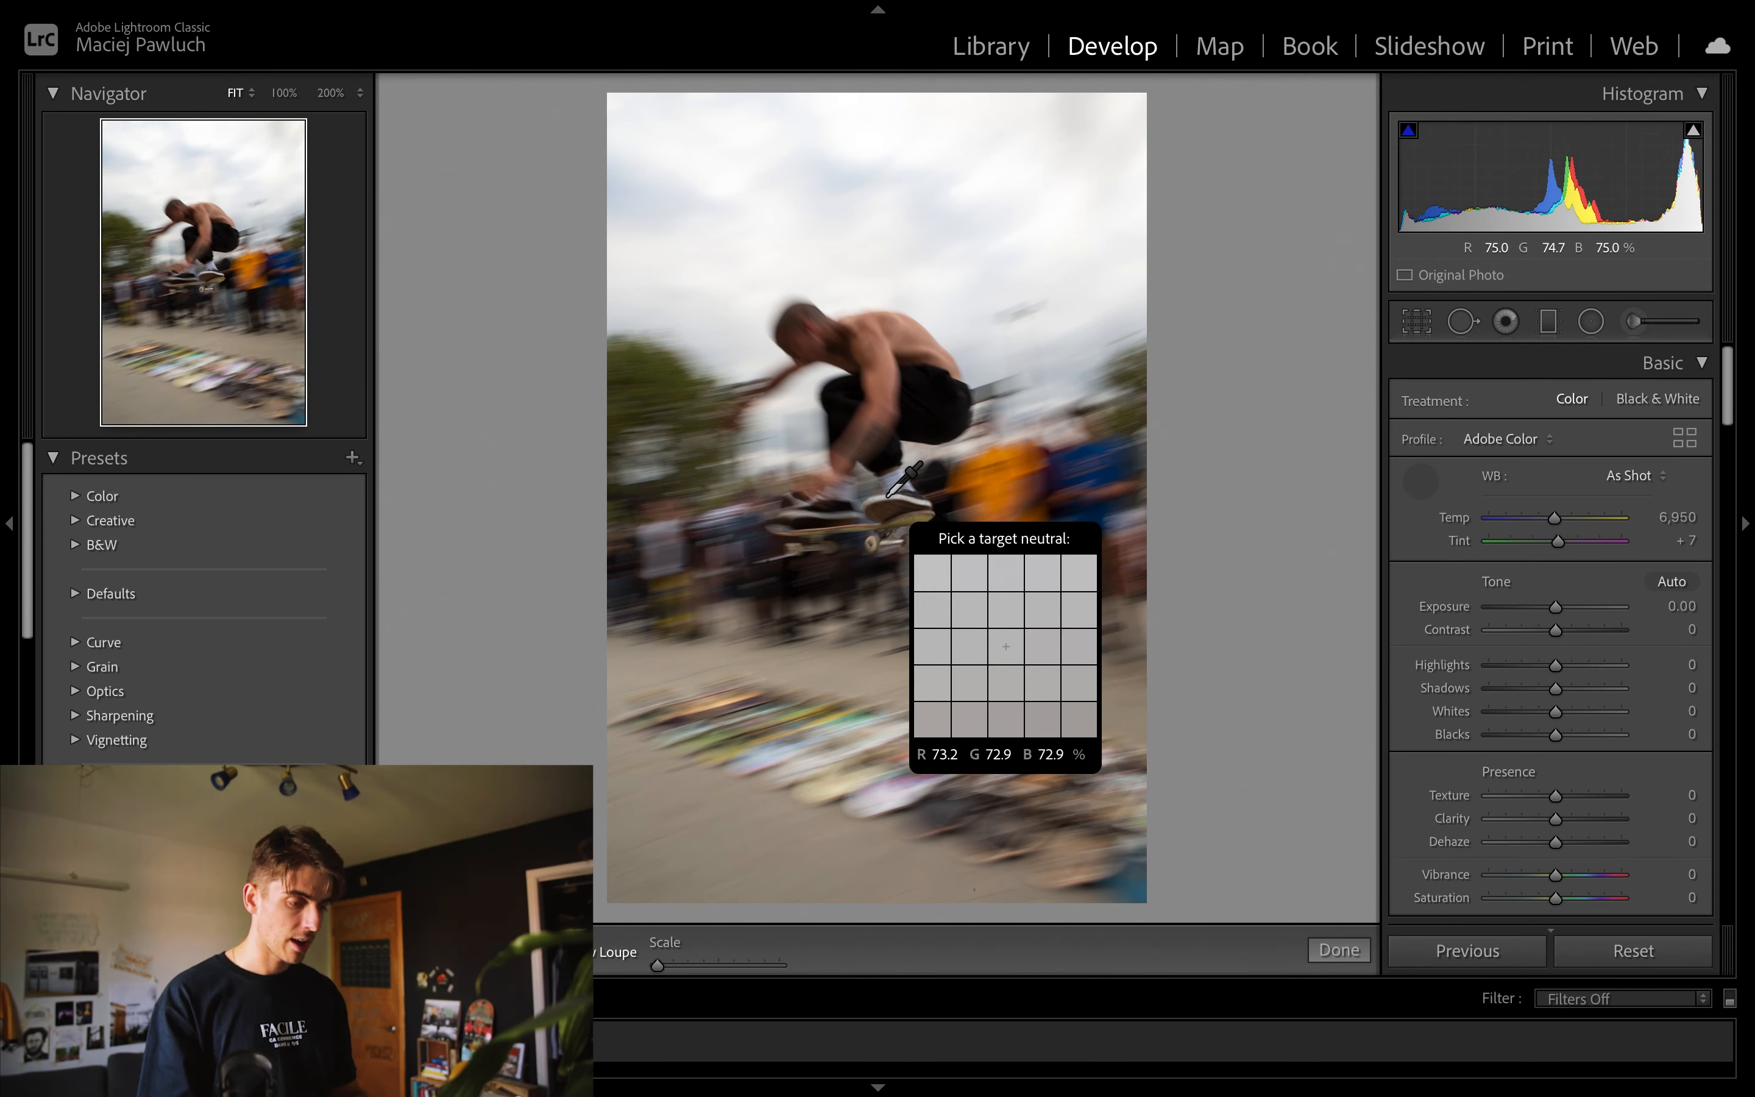
pyautogui.click(888, 498)
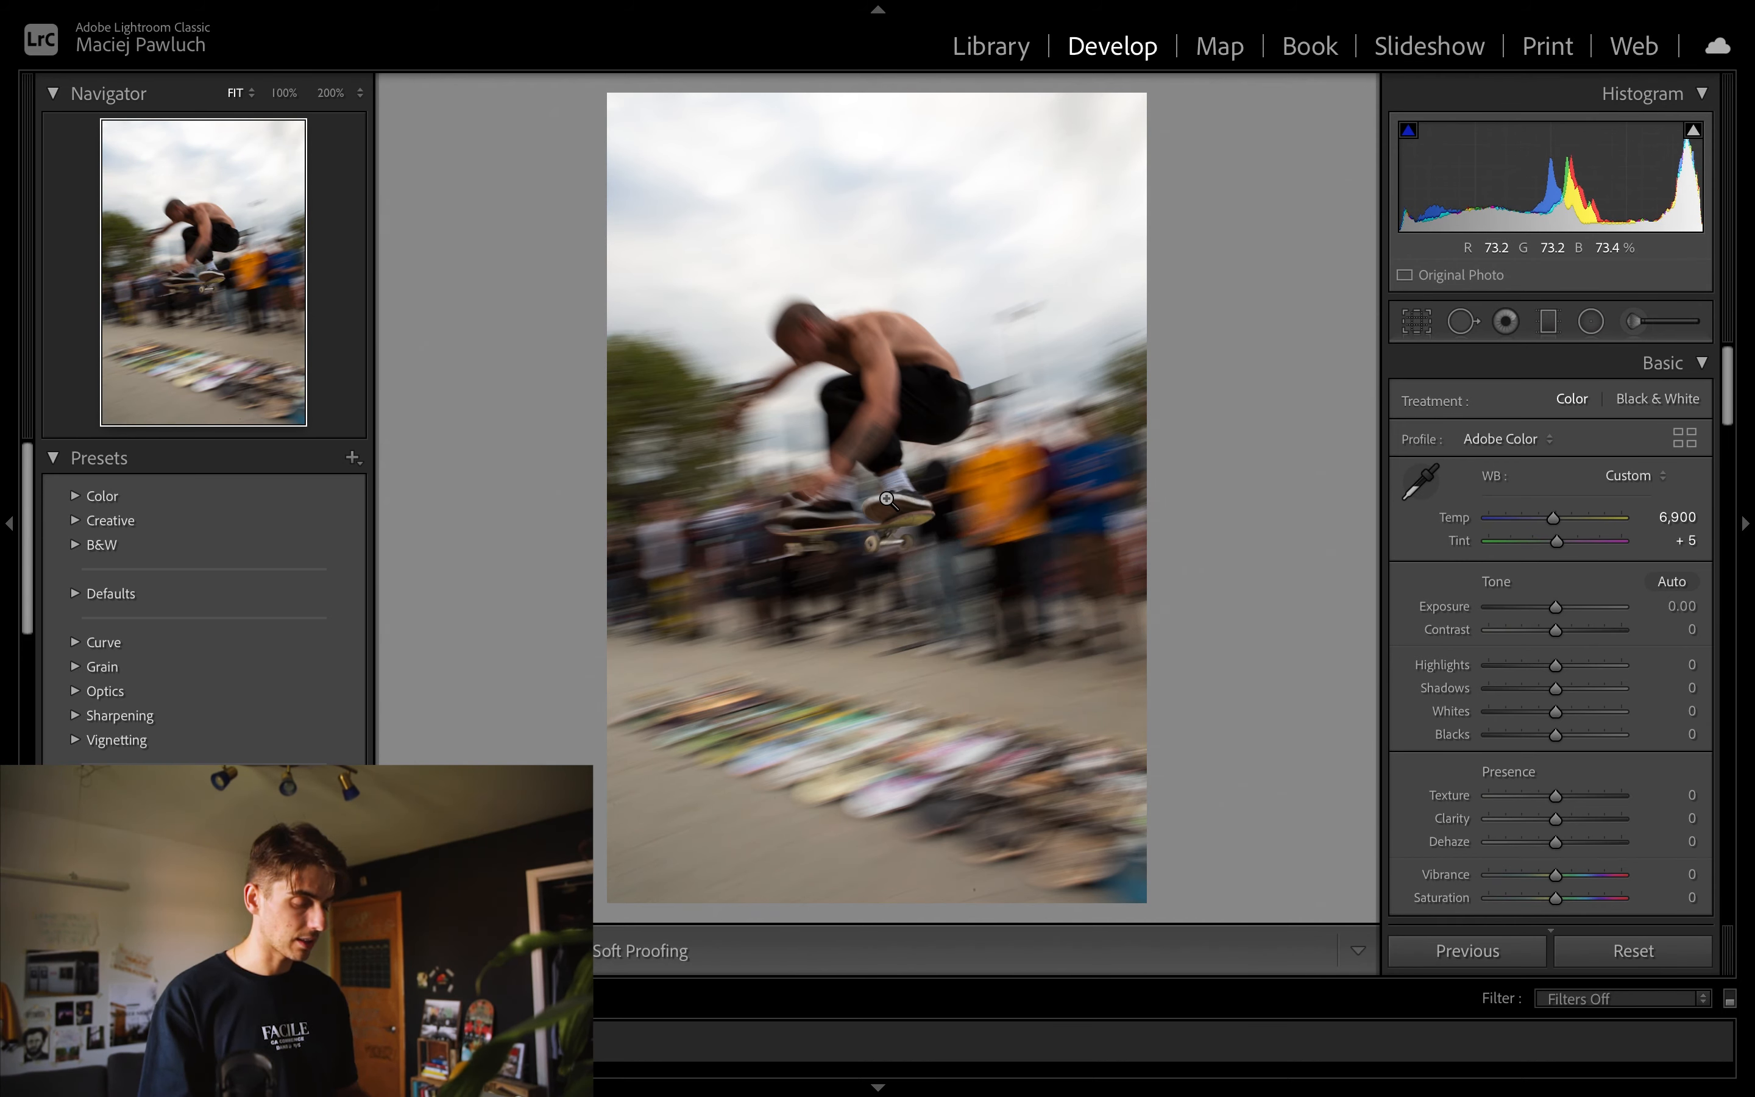
# Try other white-balance samples on the skater's two shoes and just beside the sock
pyautogui.click(1422, 496)
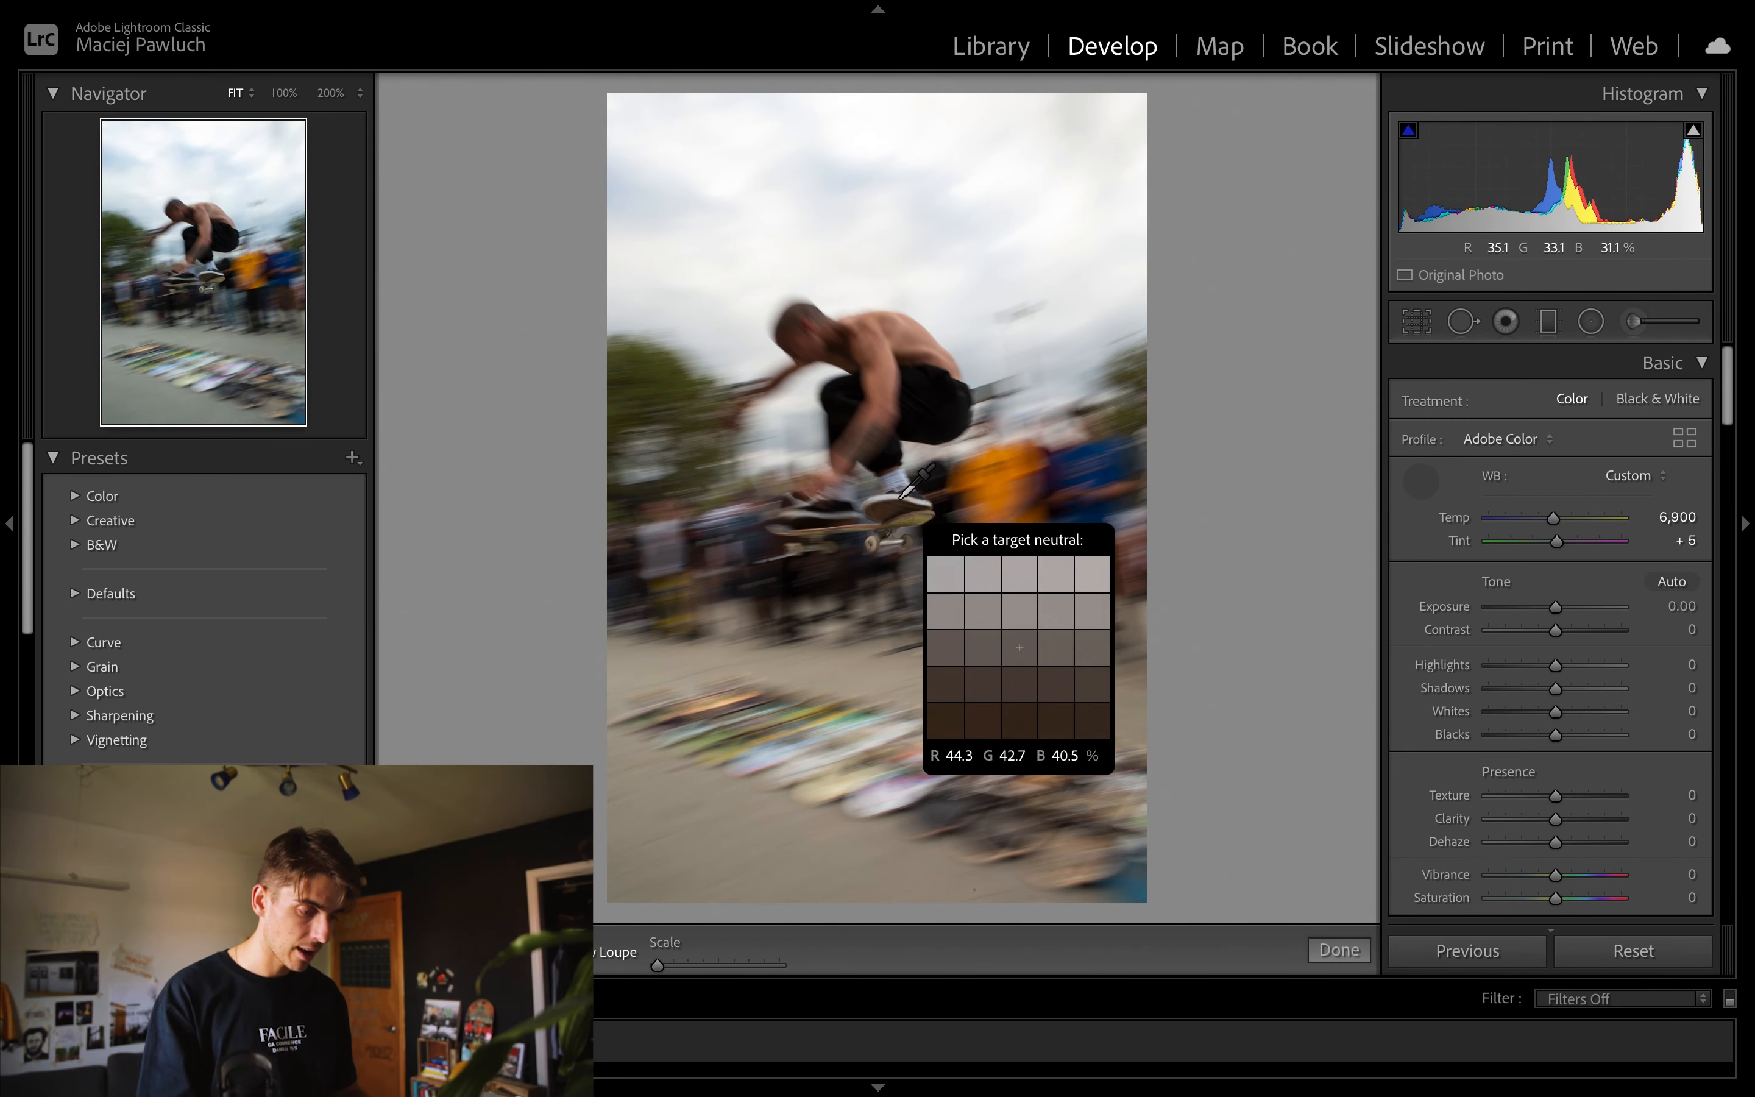
pyautogui.click(903, 495)
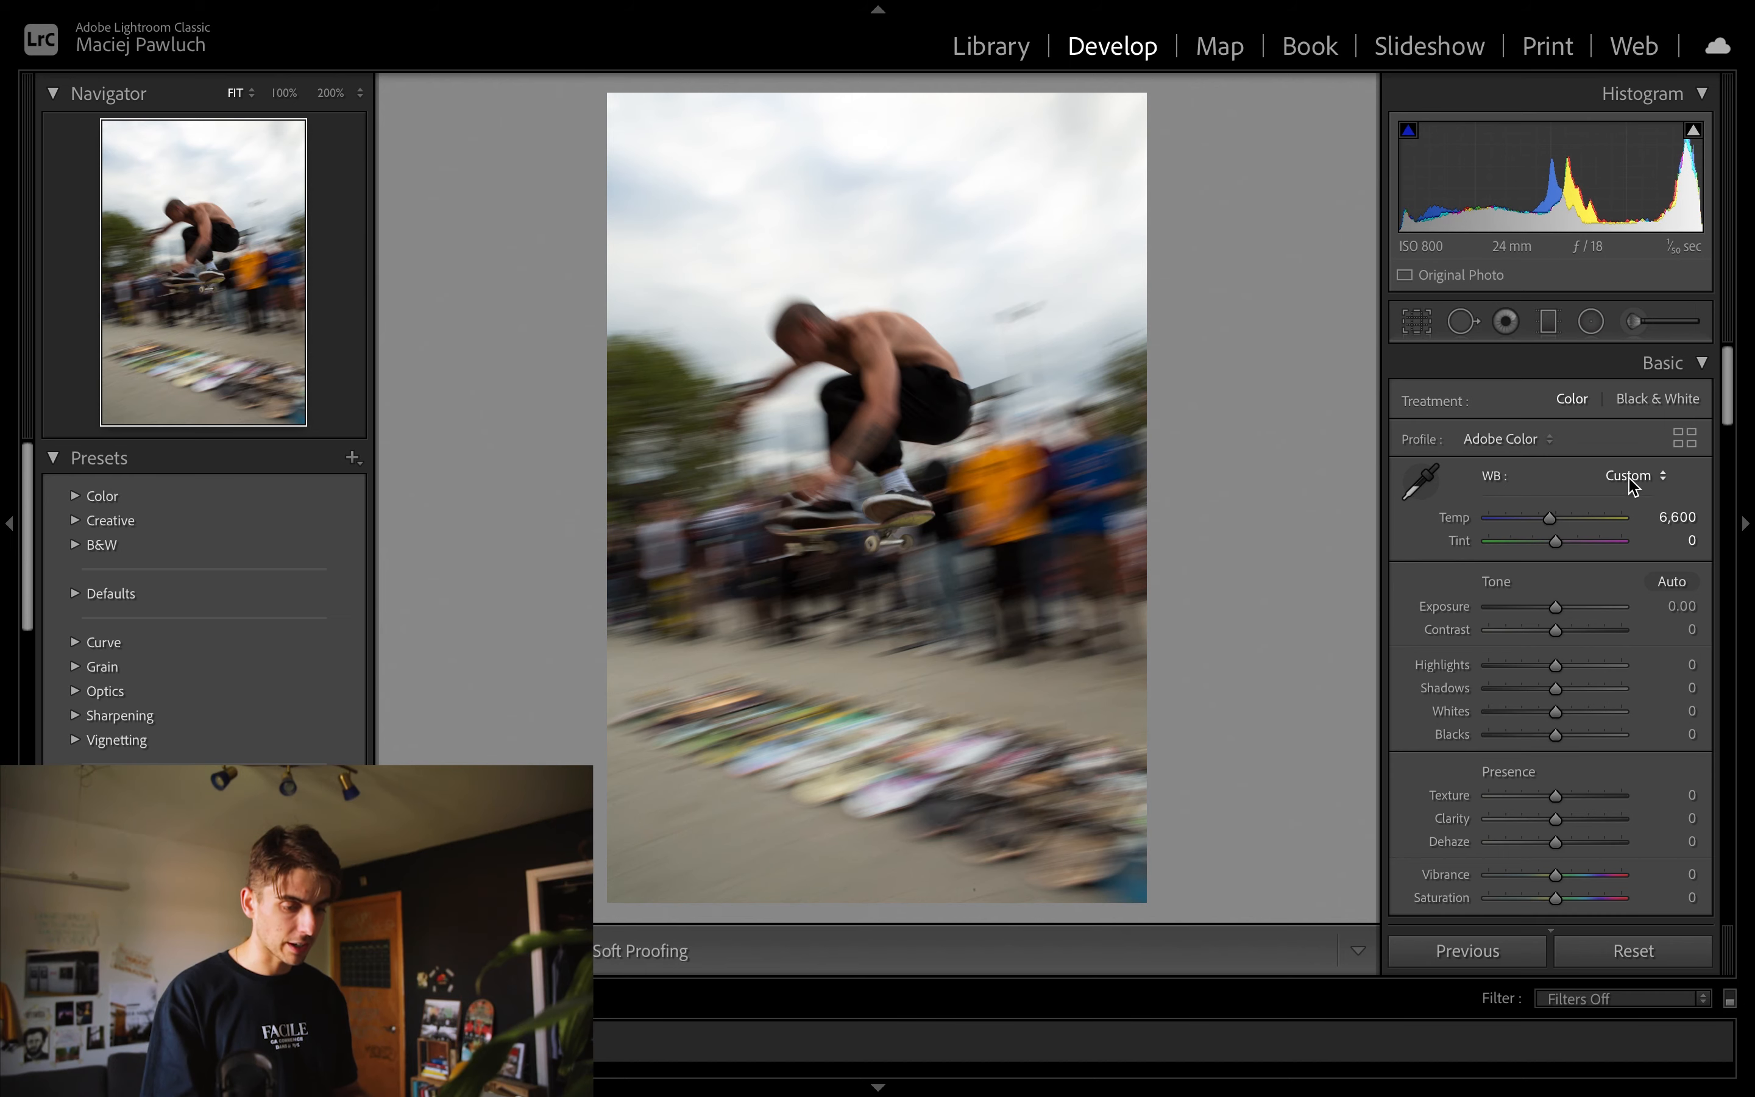
pyautogui.click(1422, 485)
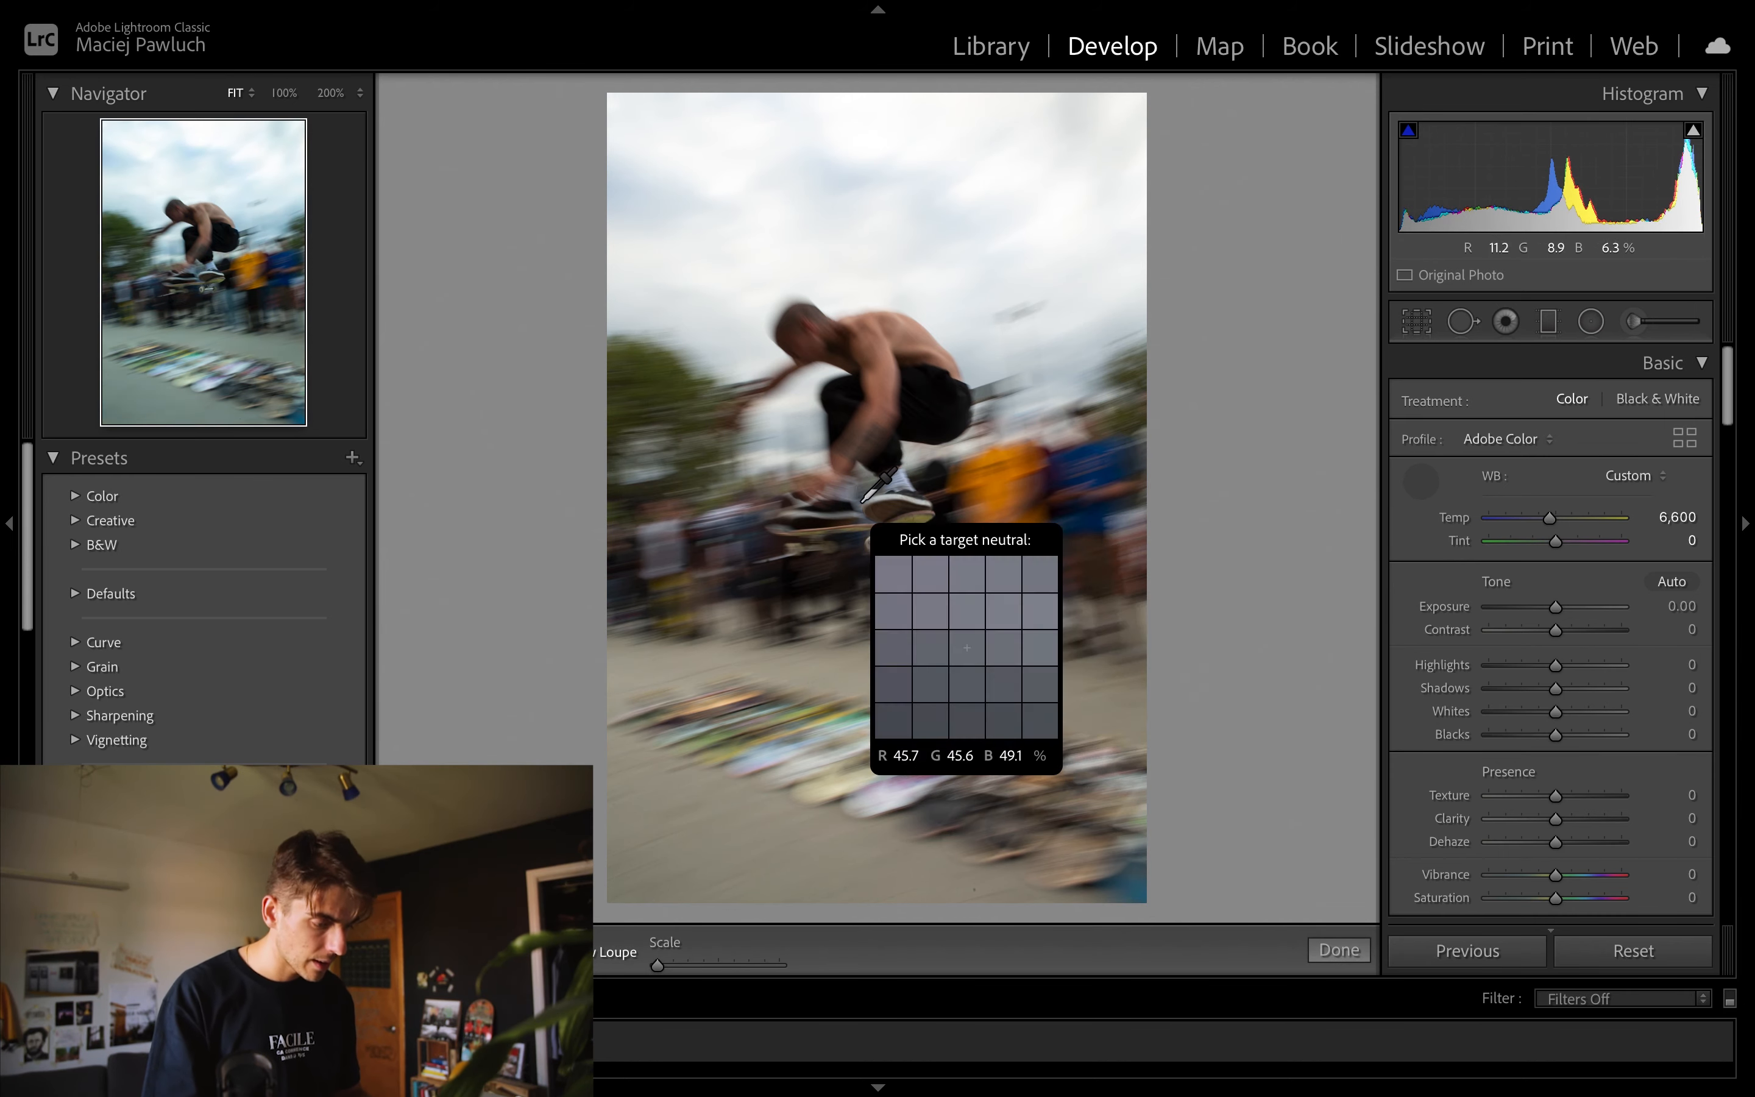
pyautogui.click(796, 511)
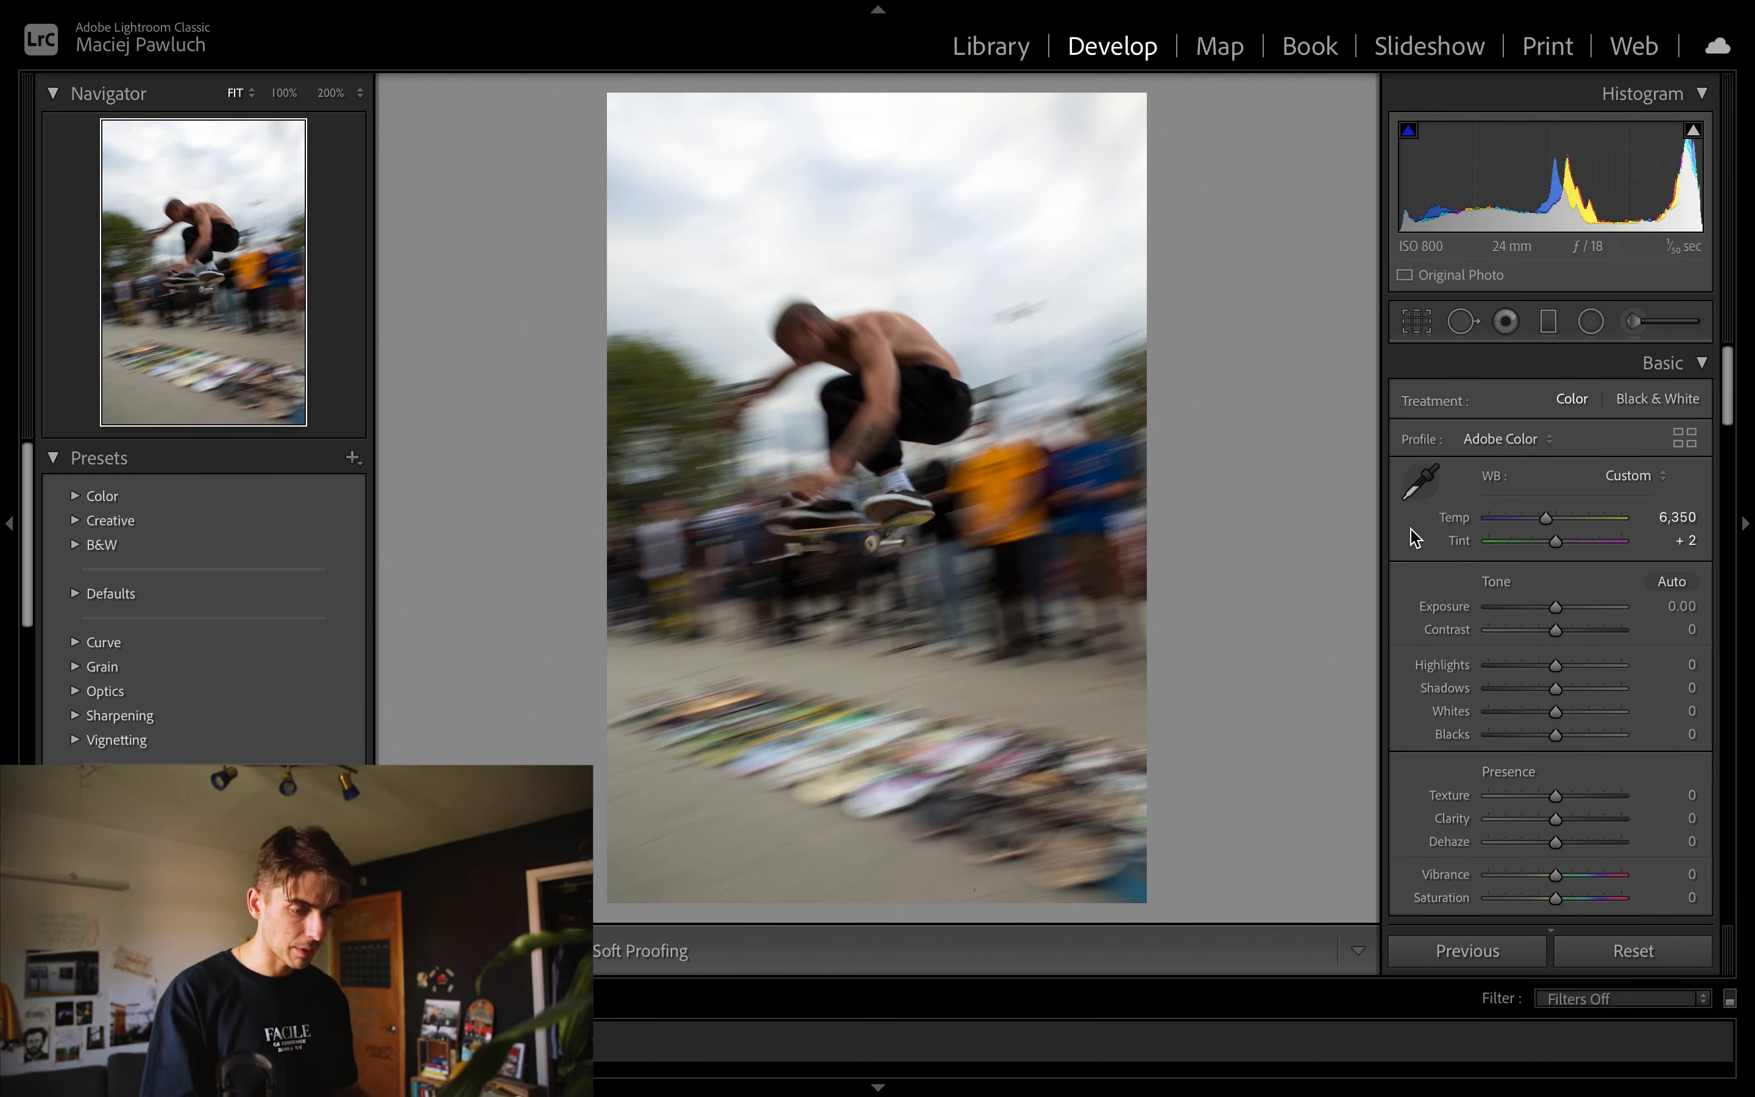
pyautogui.click(1420, 480)
pyautogui.click(912, 482)
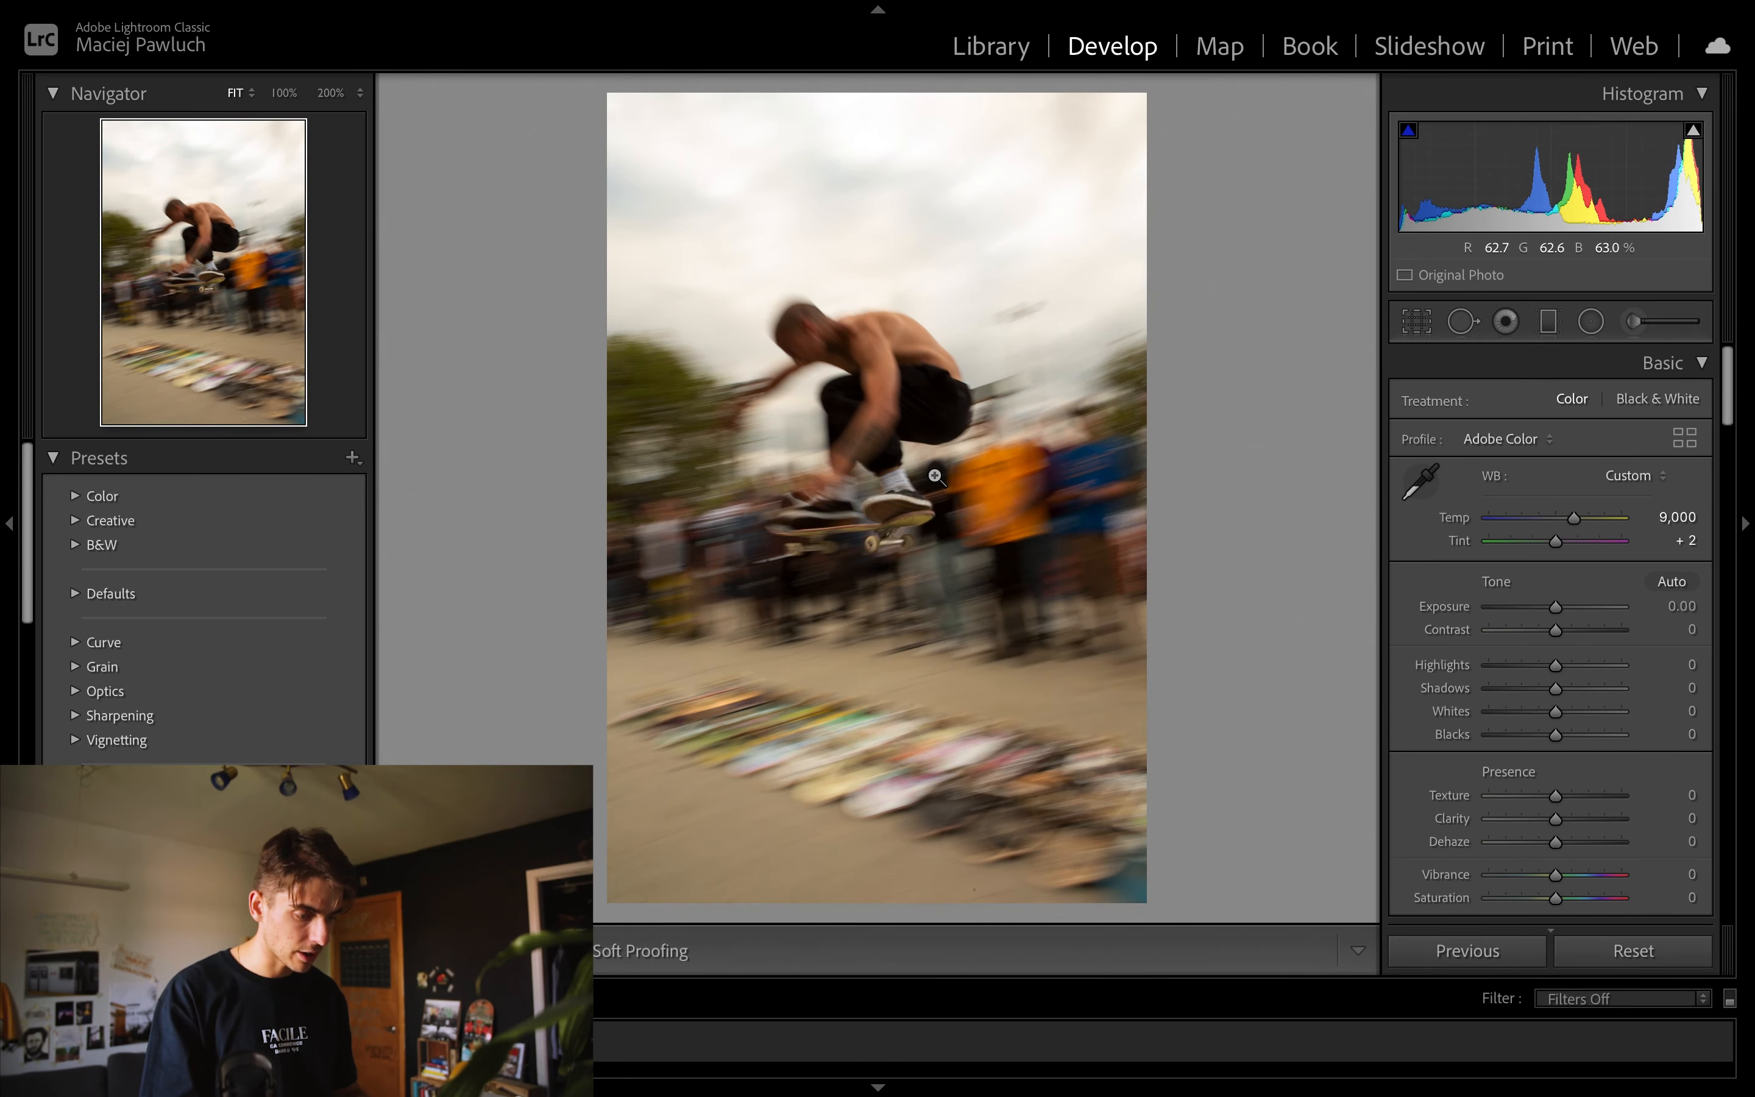
# Sample the shoe's white sole again for white balance and fine-tune the temperature to 6,950
pyautogui.click(1426, 488)
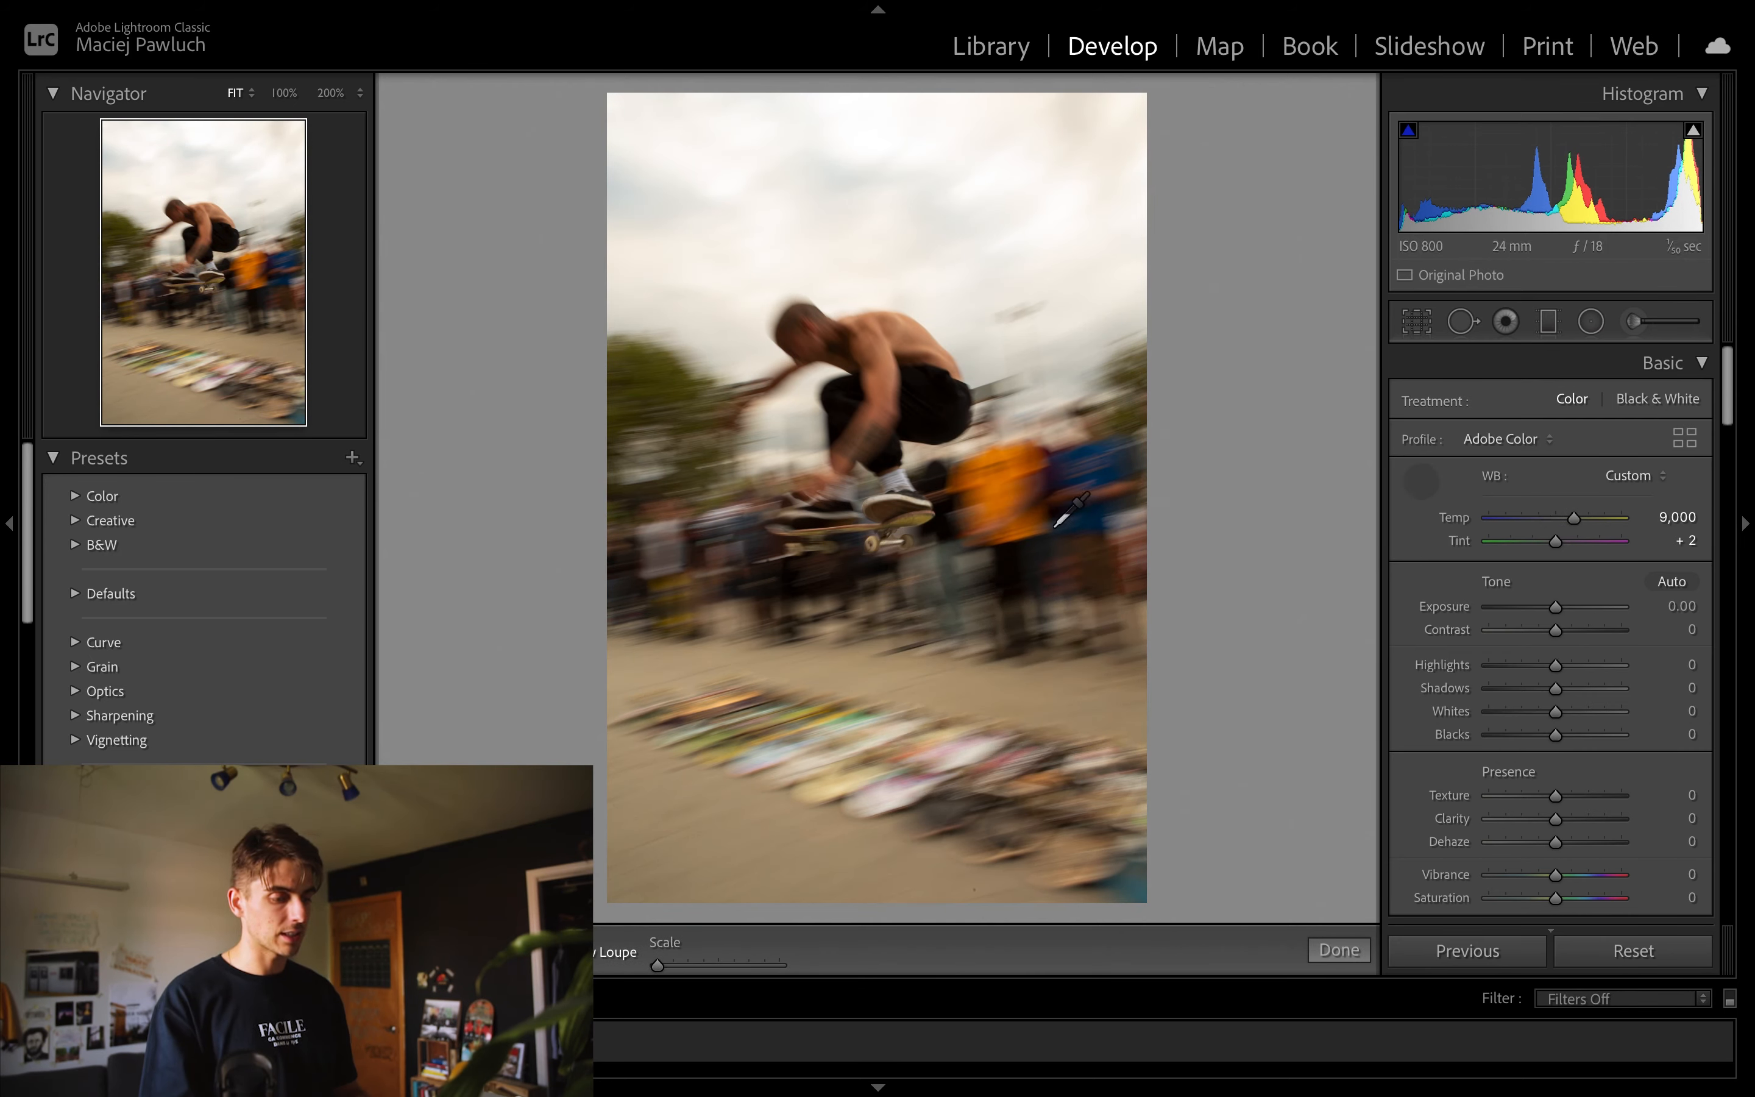
pyautogui.click(893, 495)
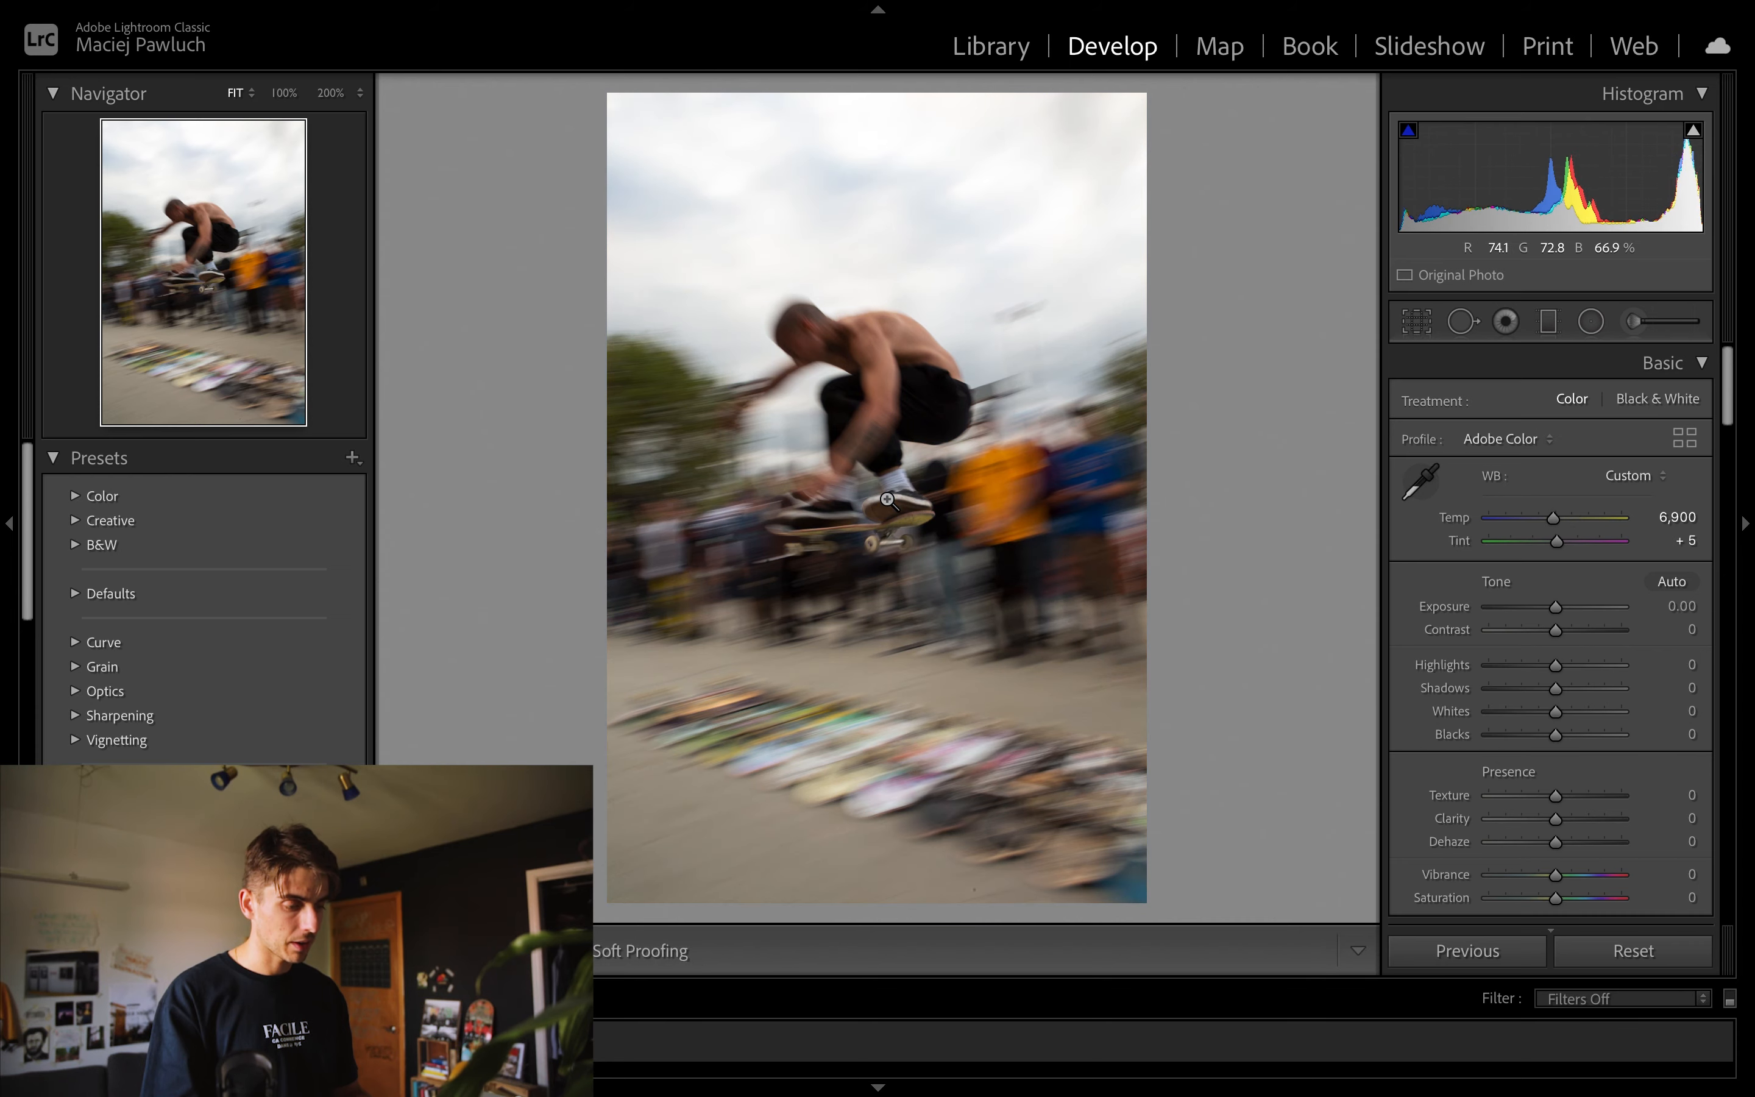
pyautogui.moveTo(1558, 520); pyautogui.dragTo(1560, 520)
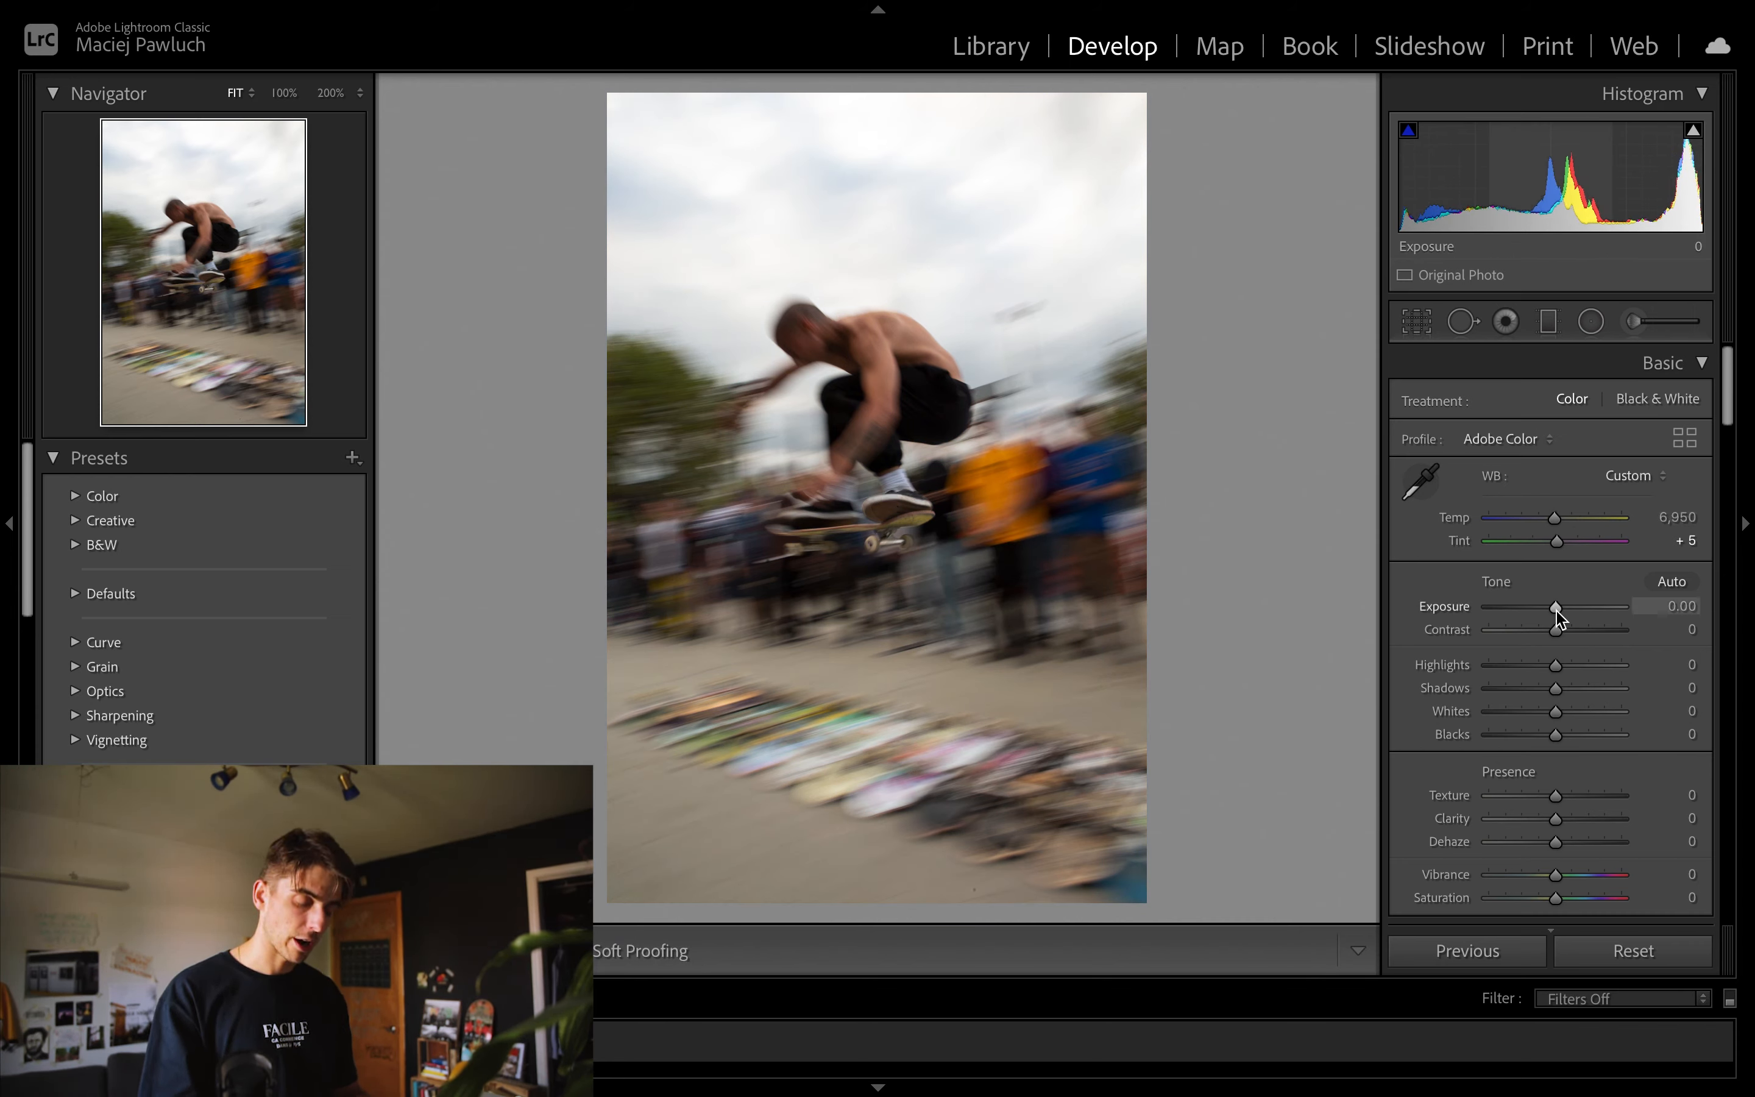
# Set Exposure to +0.50, Contrast to +32, Highlights to +18, Shadows to +12, Whites to -23 and Blacks to -21
pyautogui.moveTo(1558, 617); pyautogui.dragTo(1565, 617)
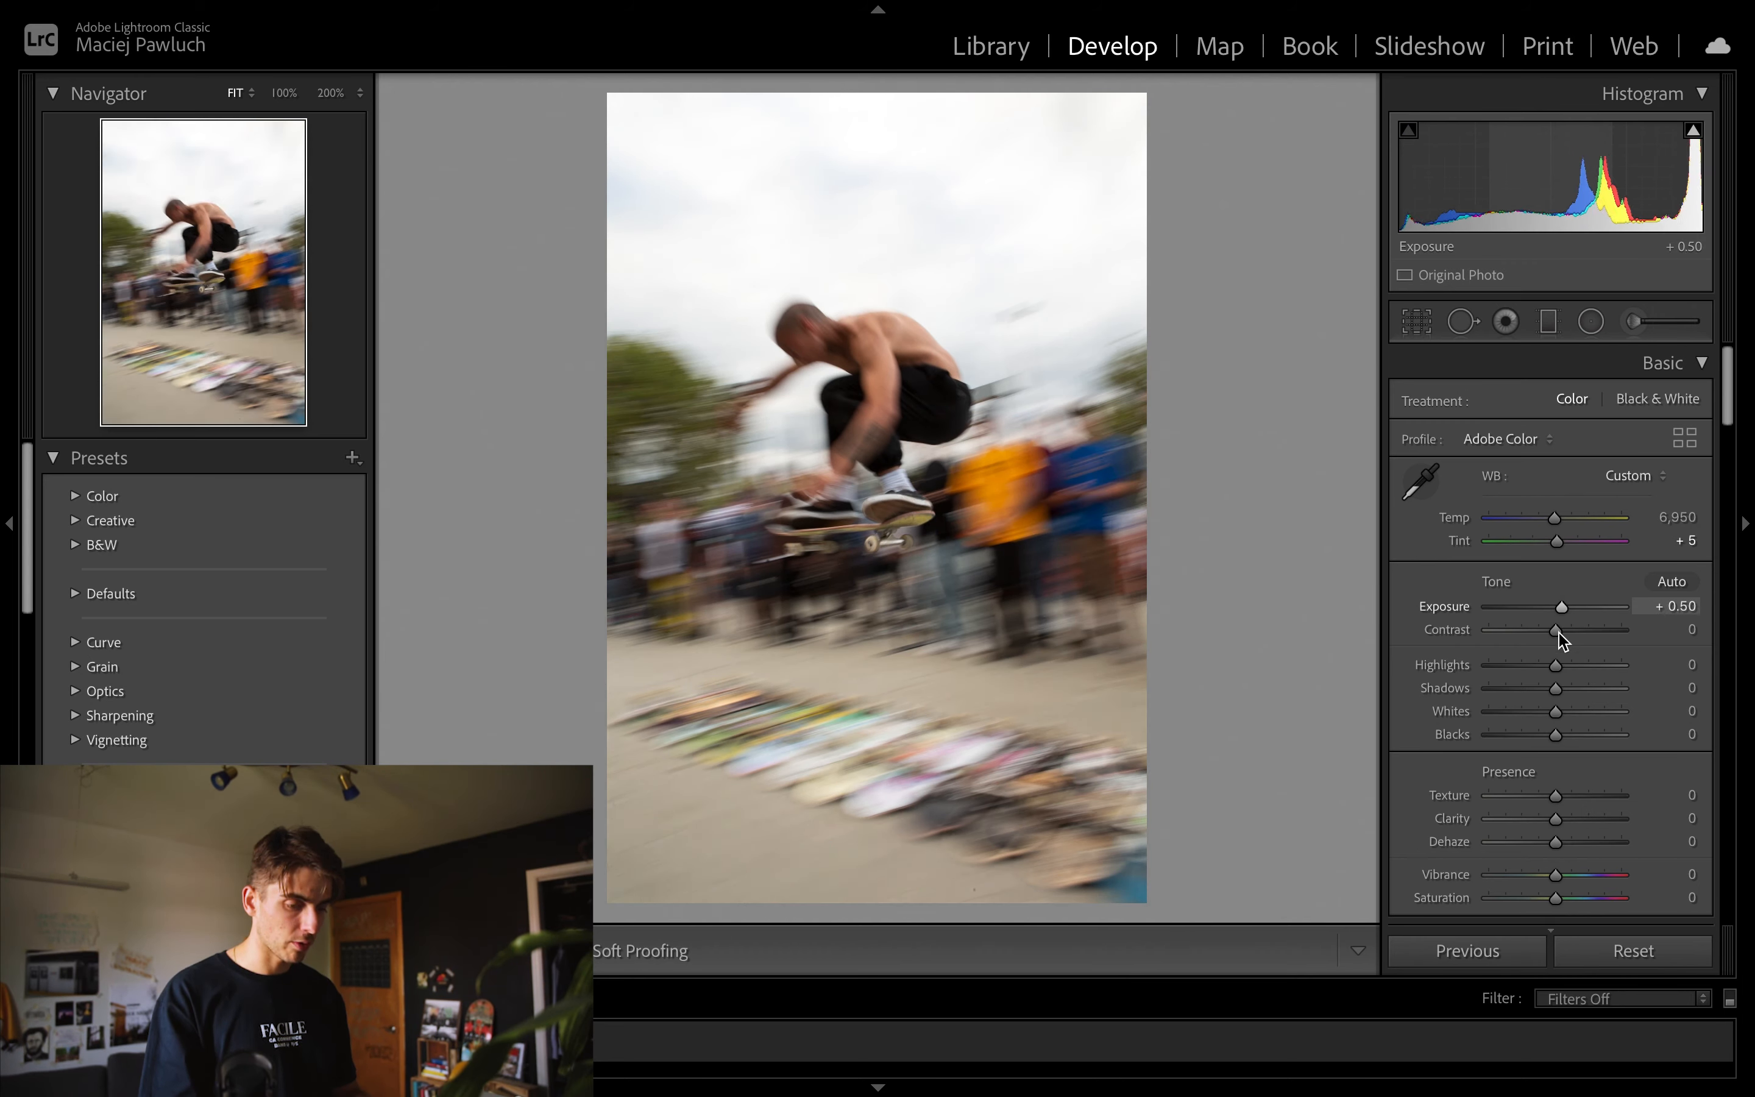
pyautogui.moveTo(1556, 631)
pyautogui.mouseDown()
pyautogui.moveTo(1636, 637)
pyautogui.moveTo(1579, 638)
pyautogui.mouseUp()
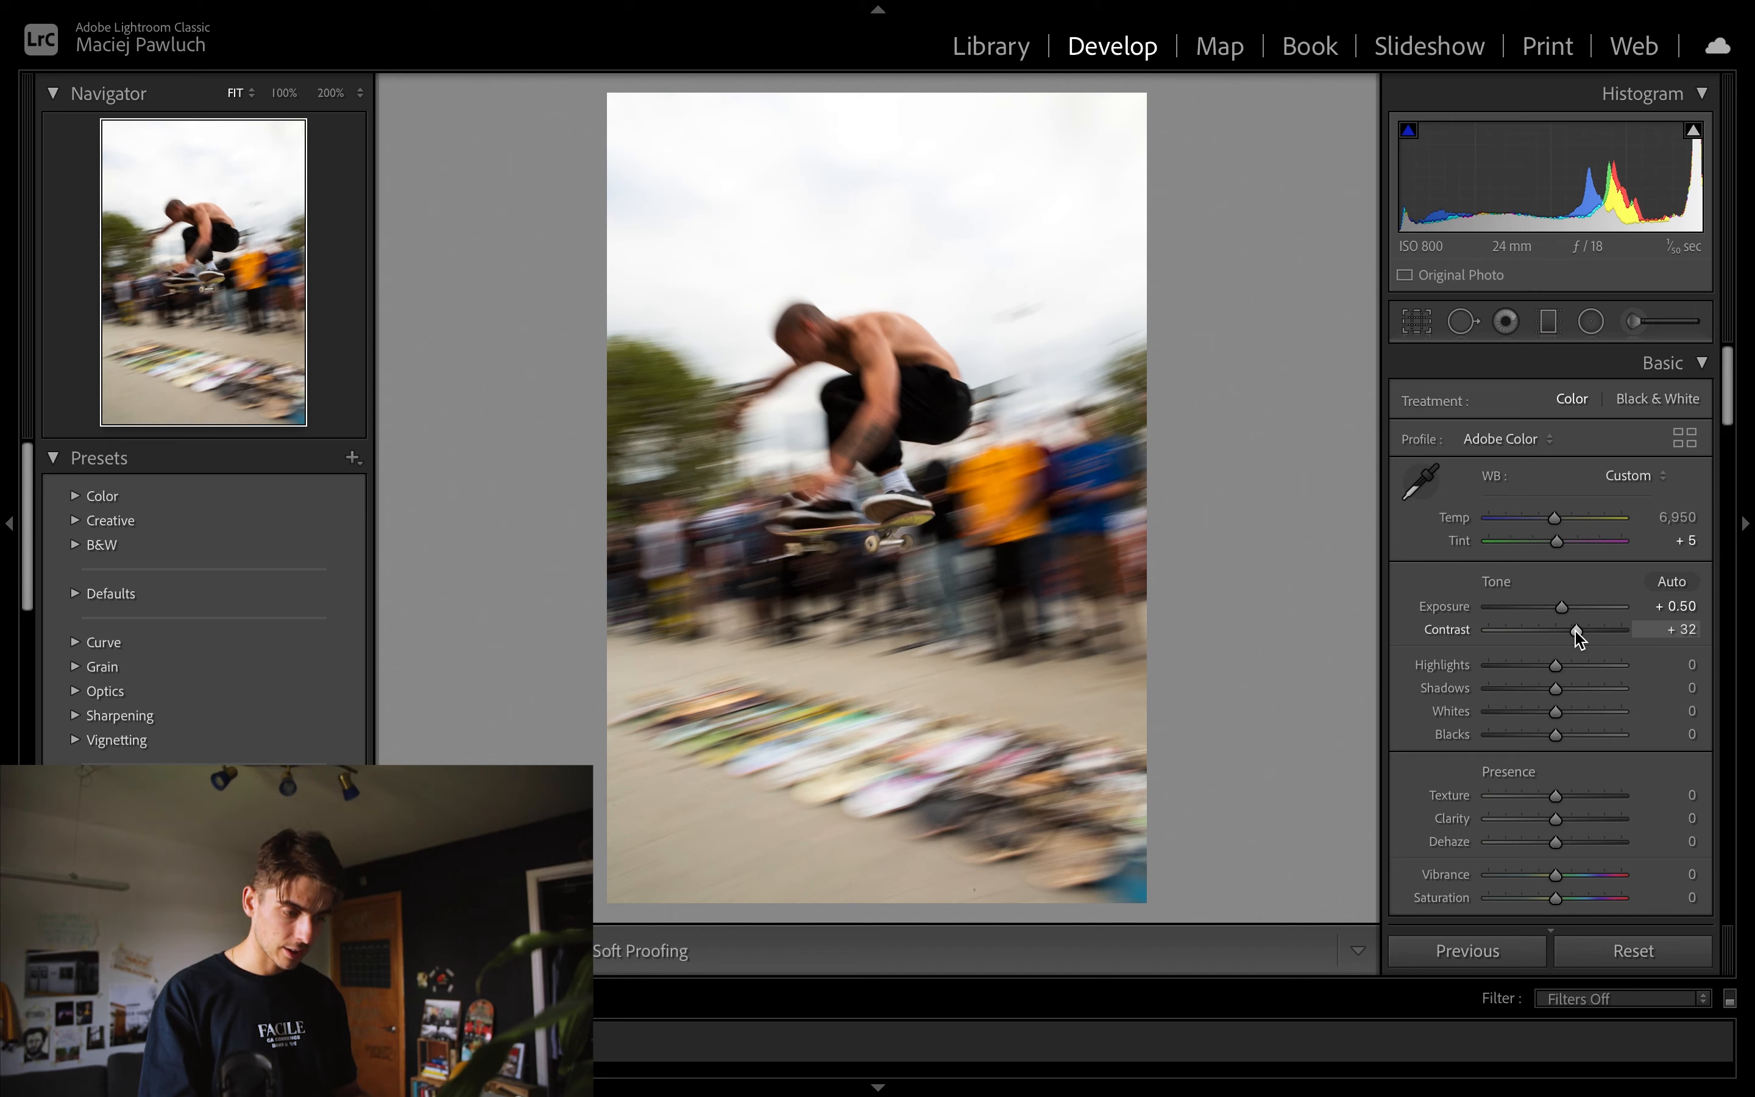
pyautogui.moveTo(1558, 669); pyautogui.dragTo(1543, 740)
# Set Vibrance to +14 and Saturation to -6, leaving the other Presence settings alone
pyautogui.scroll(-2, 1537, 768)
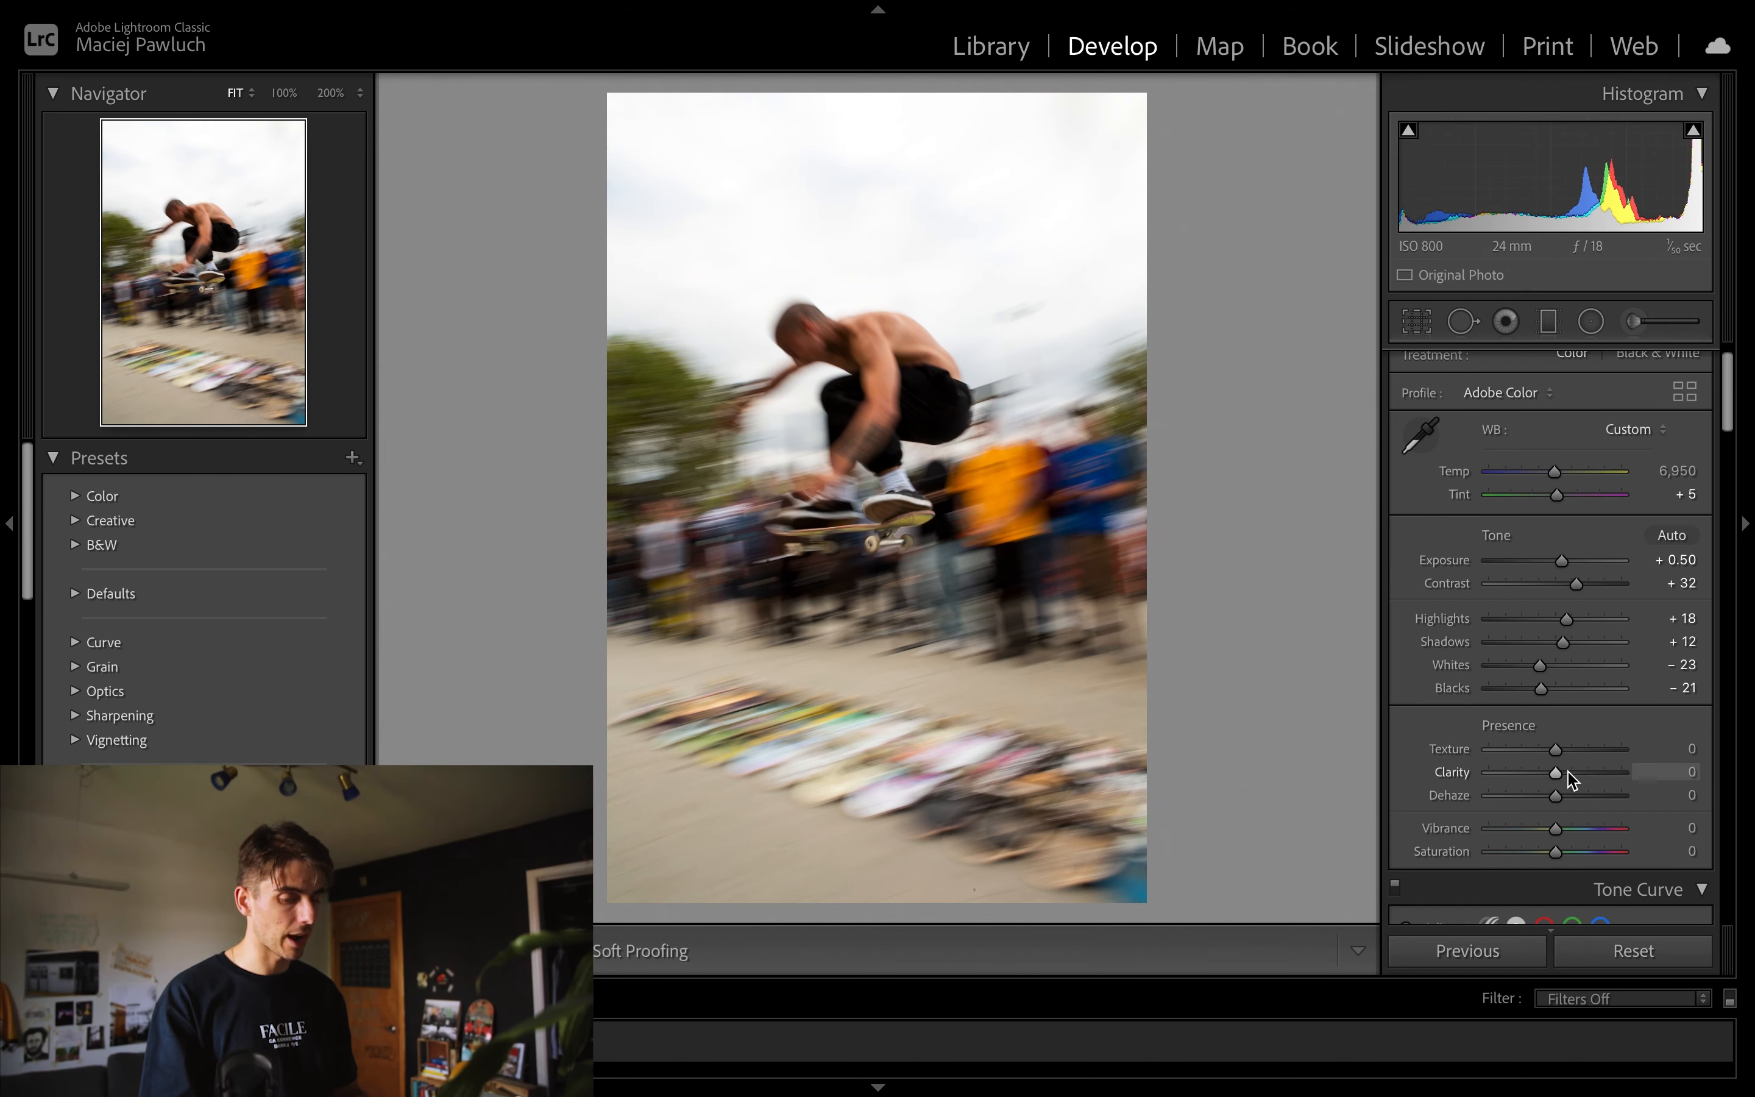
pyautogui.scroll(-4, 1405, 811)
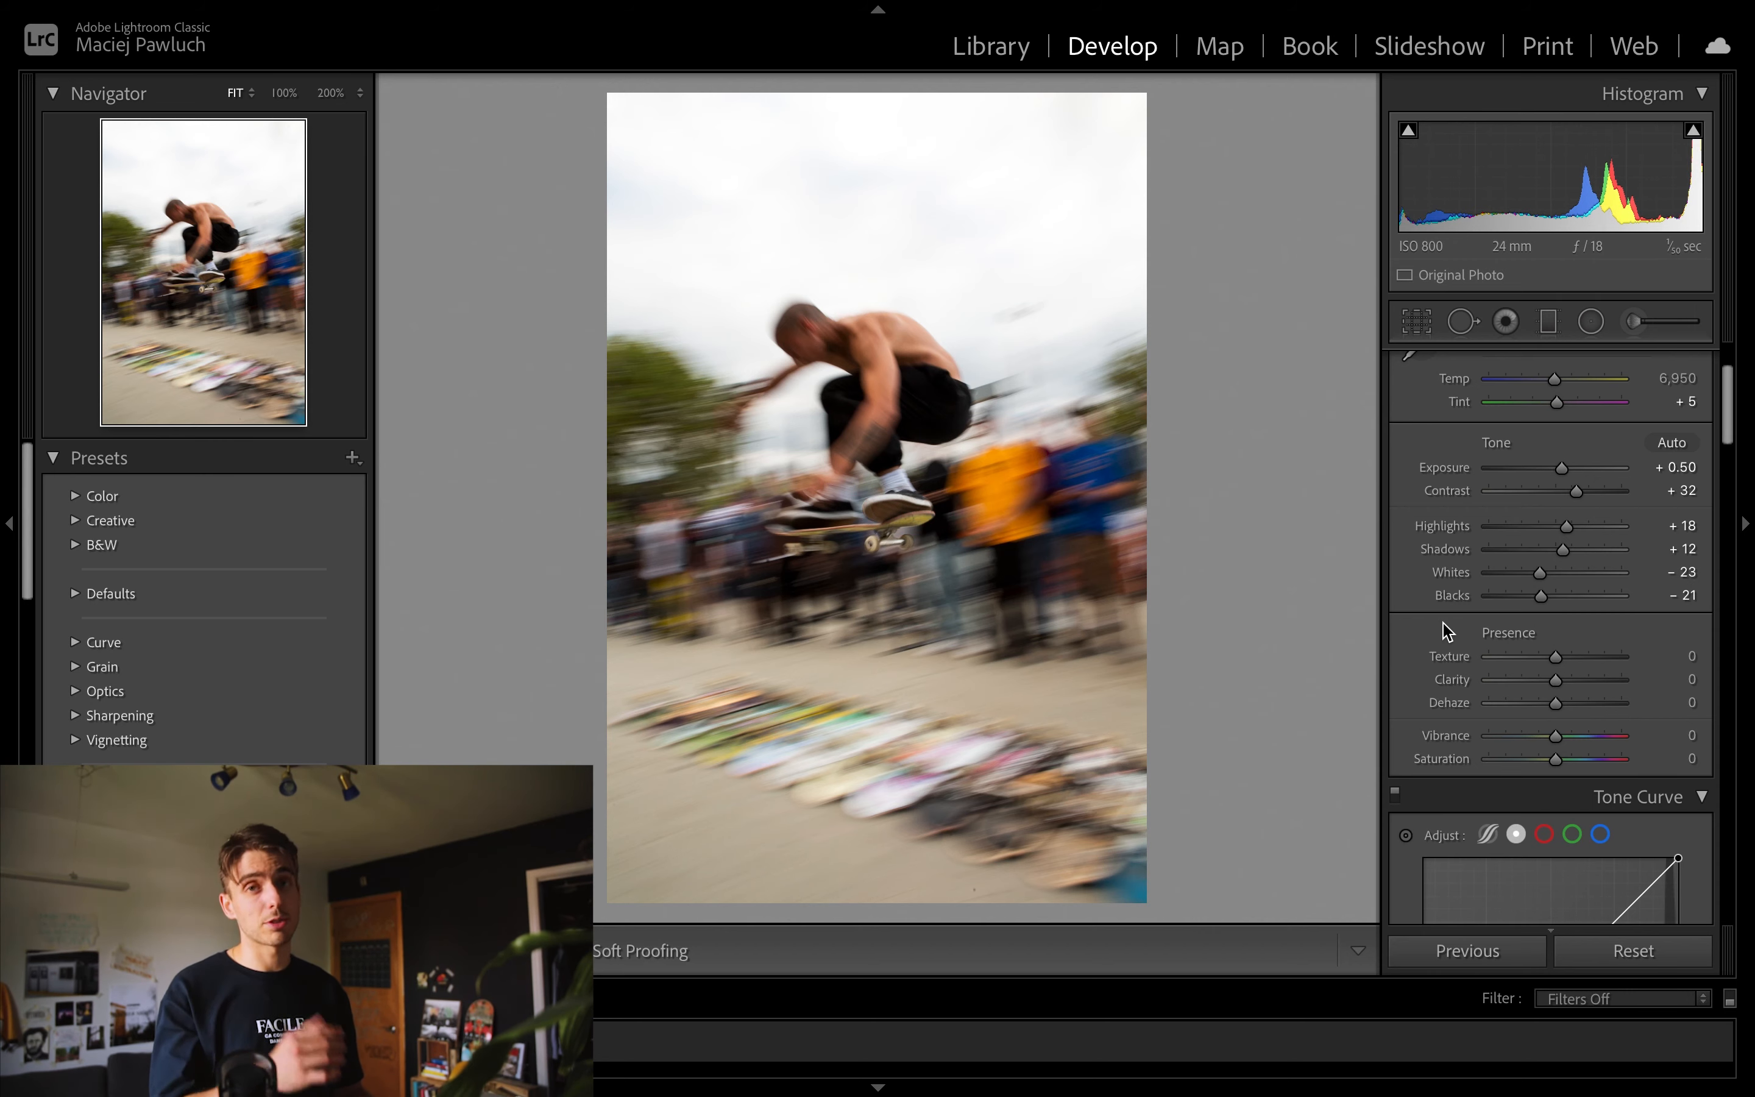
pyautogui.scroll(-2, 1434, 656)
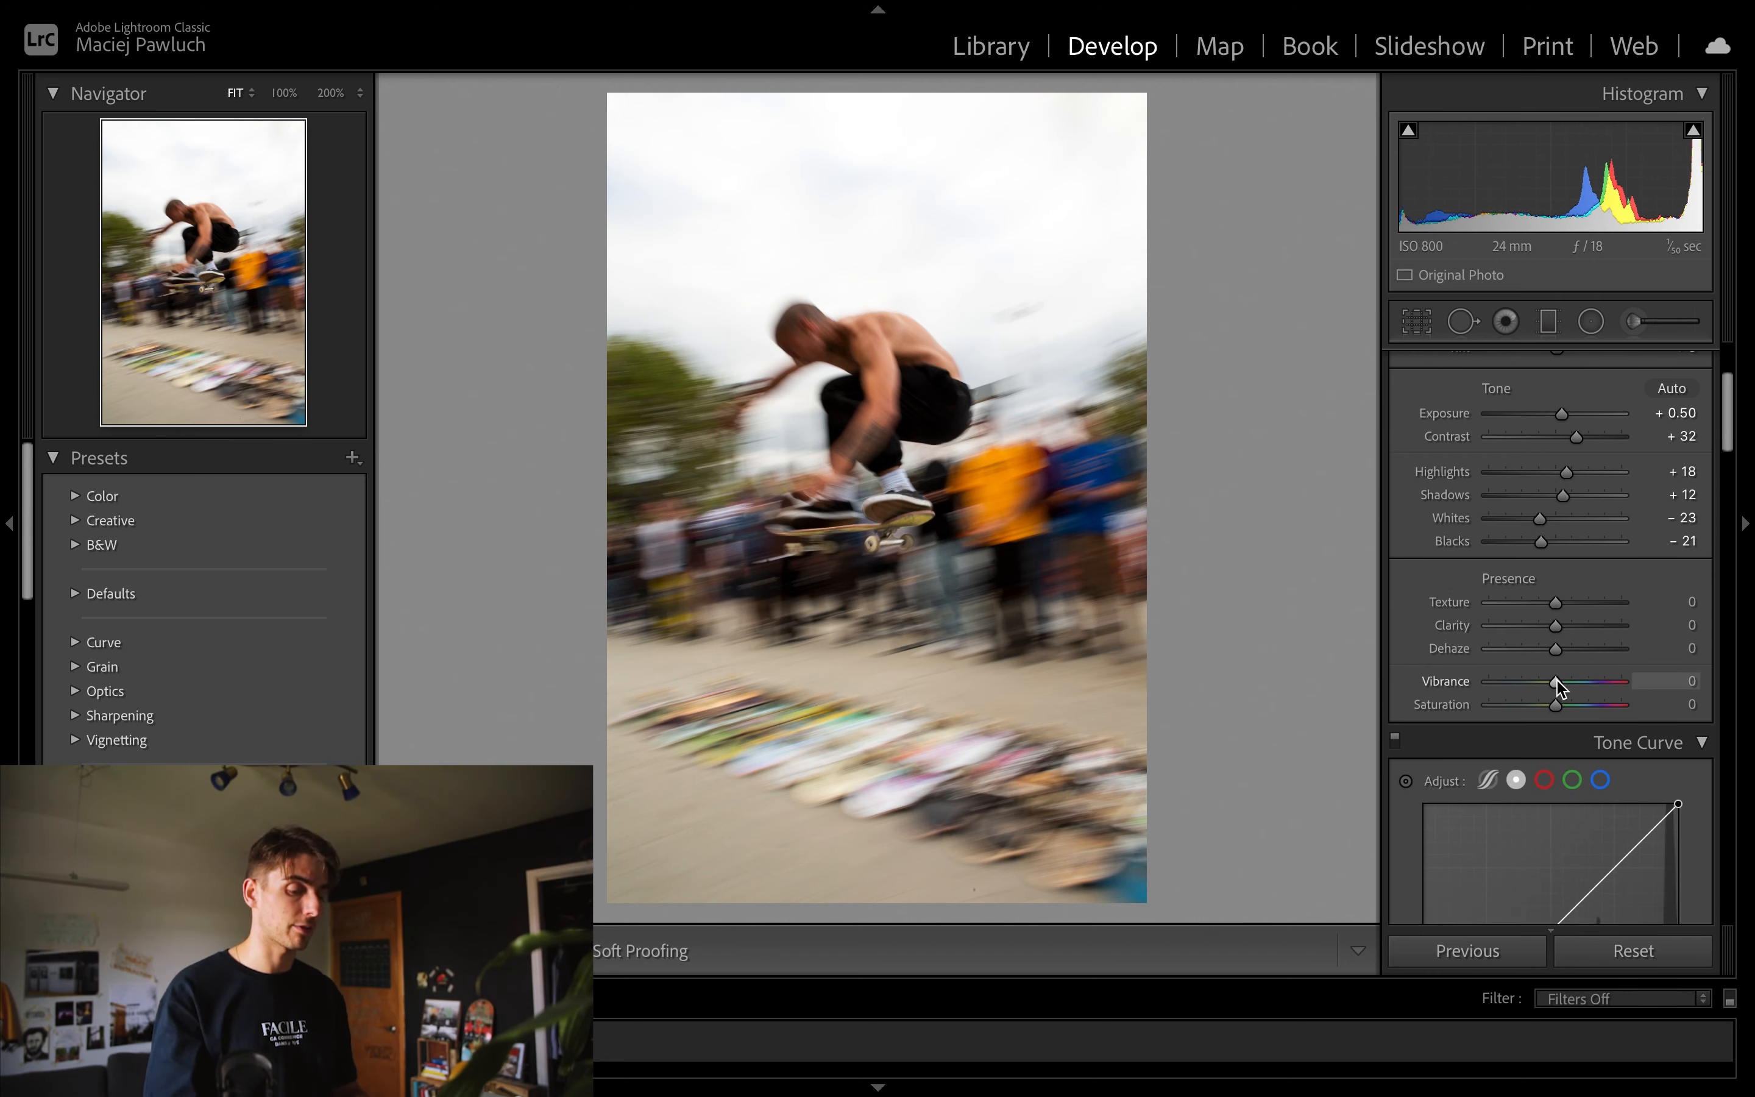
pyautogui.moveTo(1556, 686); pyautogui.dragTo(1567, 689)
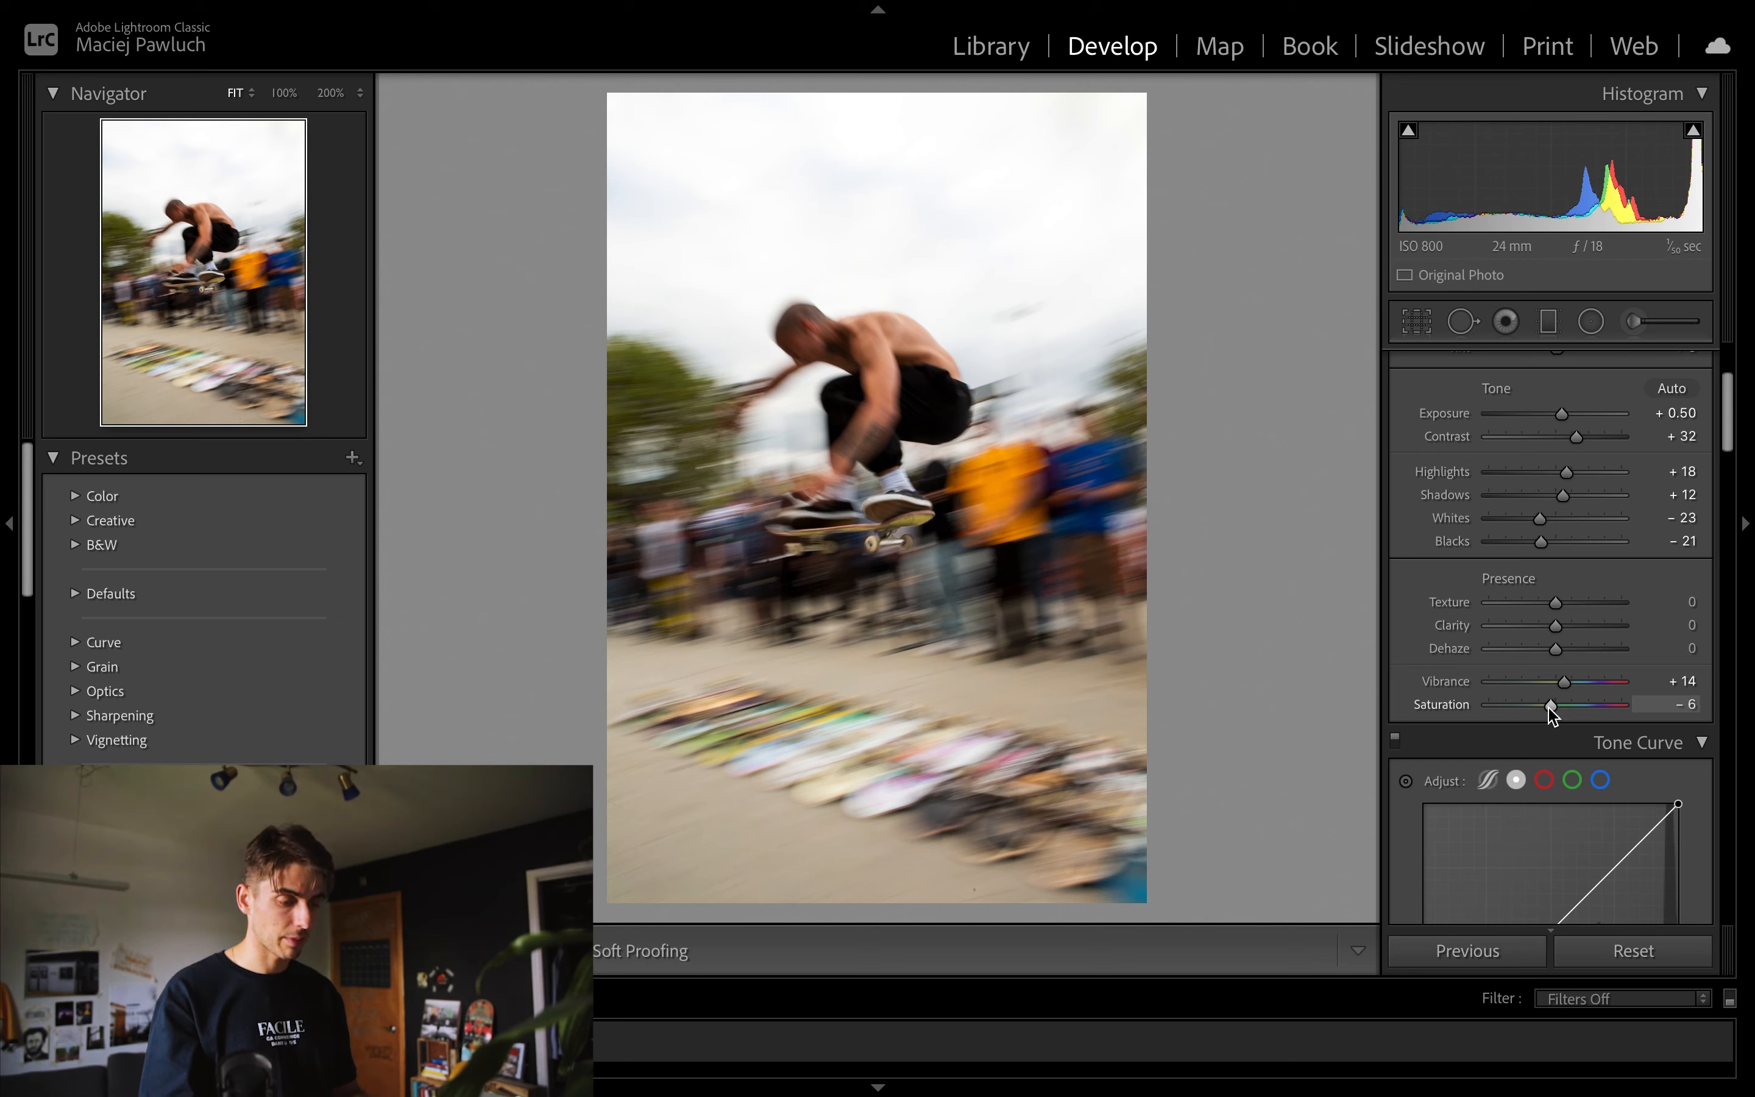
# Shape an S-shaped tone curve with points at 71/60 and 190/197, lower its white end slightly and raise its black end to output 2
pyautogui.scroll(-3, 1404, 688)
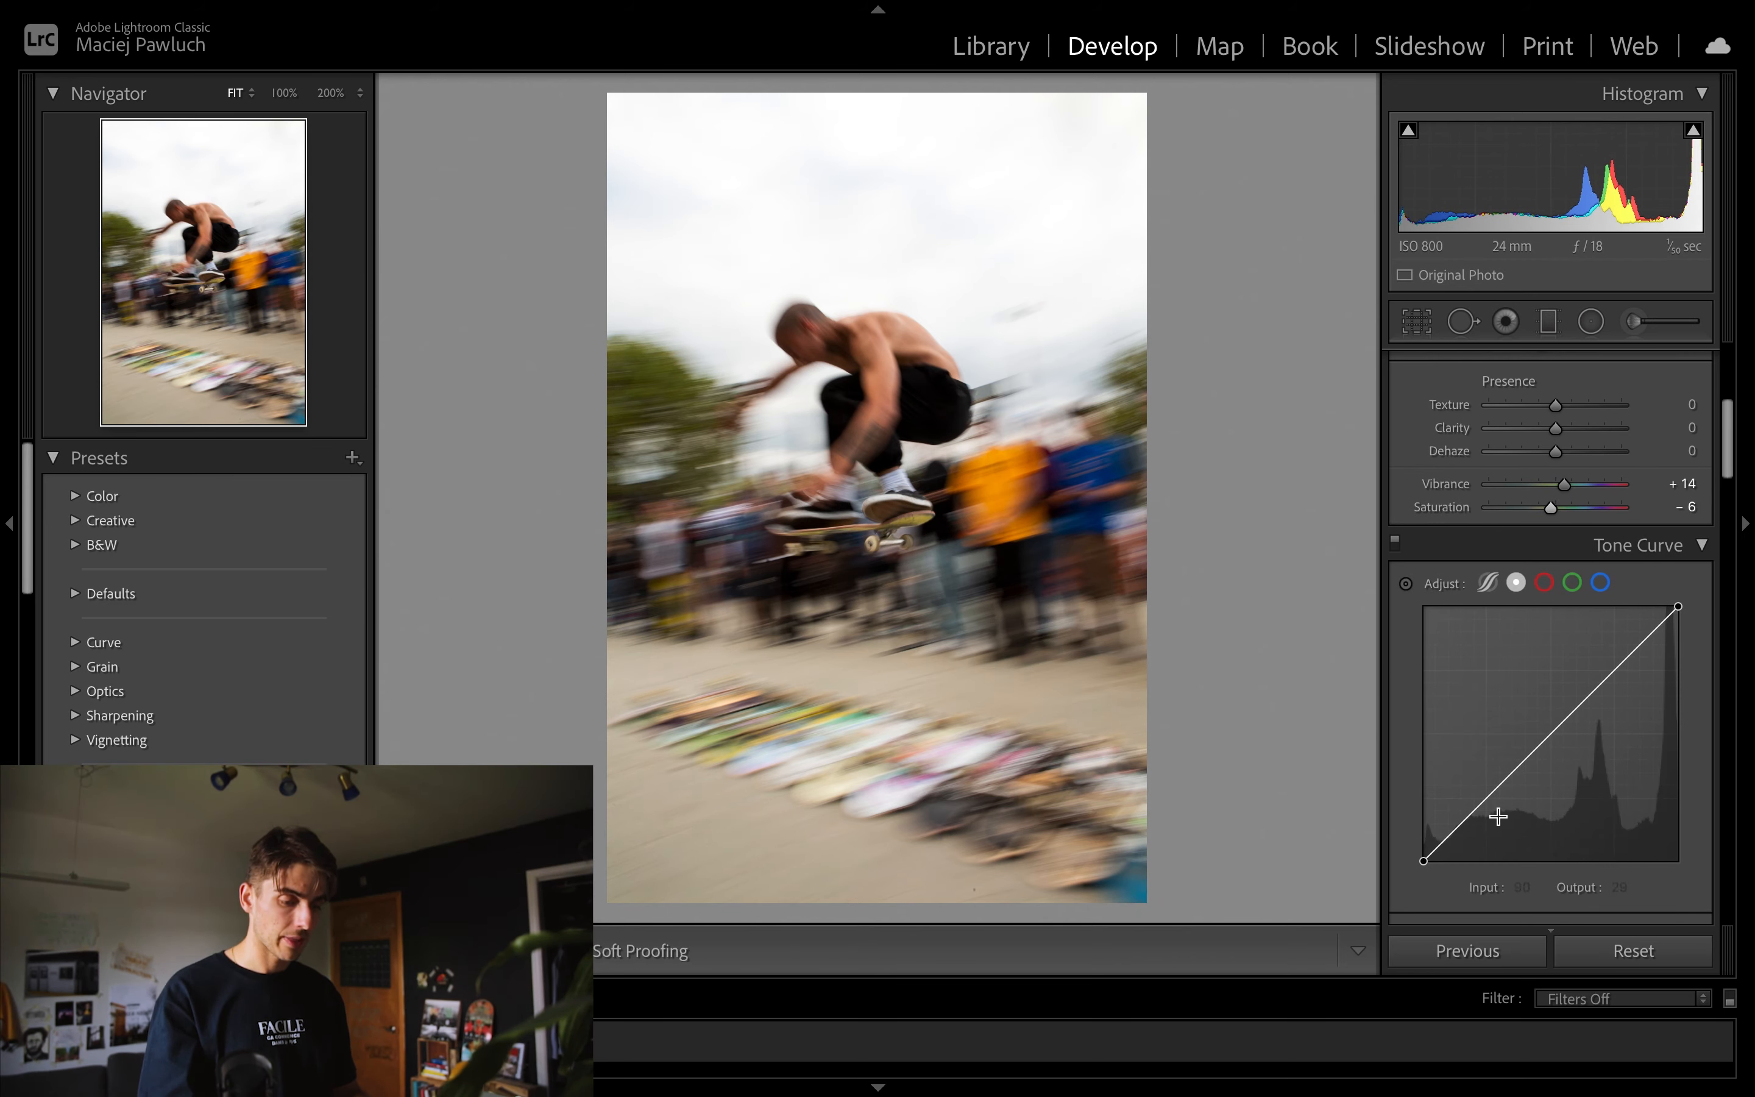
pyautogui.scroll(-2, 1415, 602)
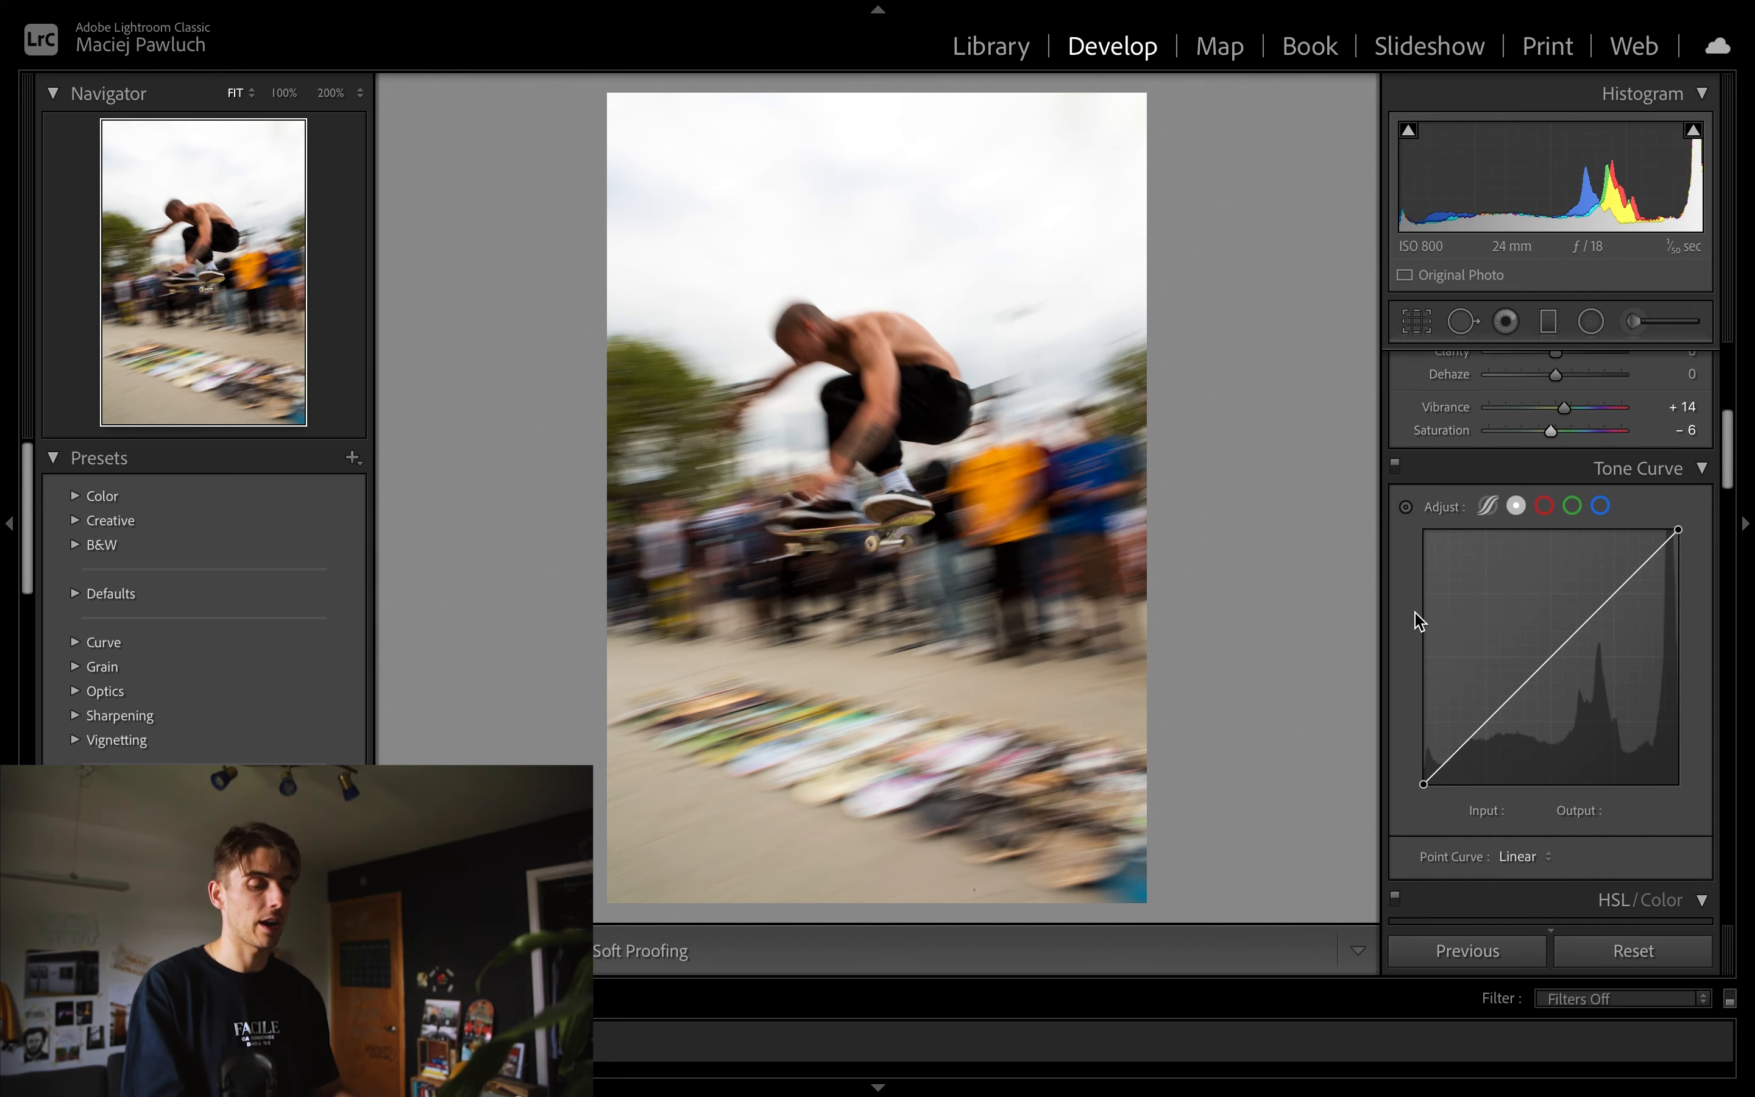
pyautogui.moveTo(1486, 708)
pyautogui.mouseDown()
pyautogui.moveTo(1500, 747)
pyautogui.moveTo(1497, 712)
pyautogui.mouseUp()
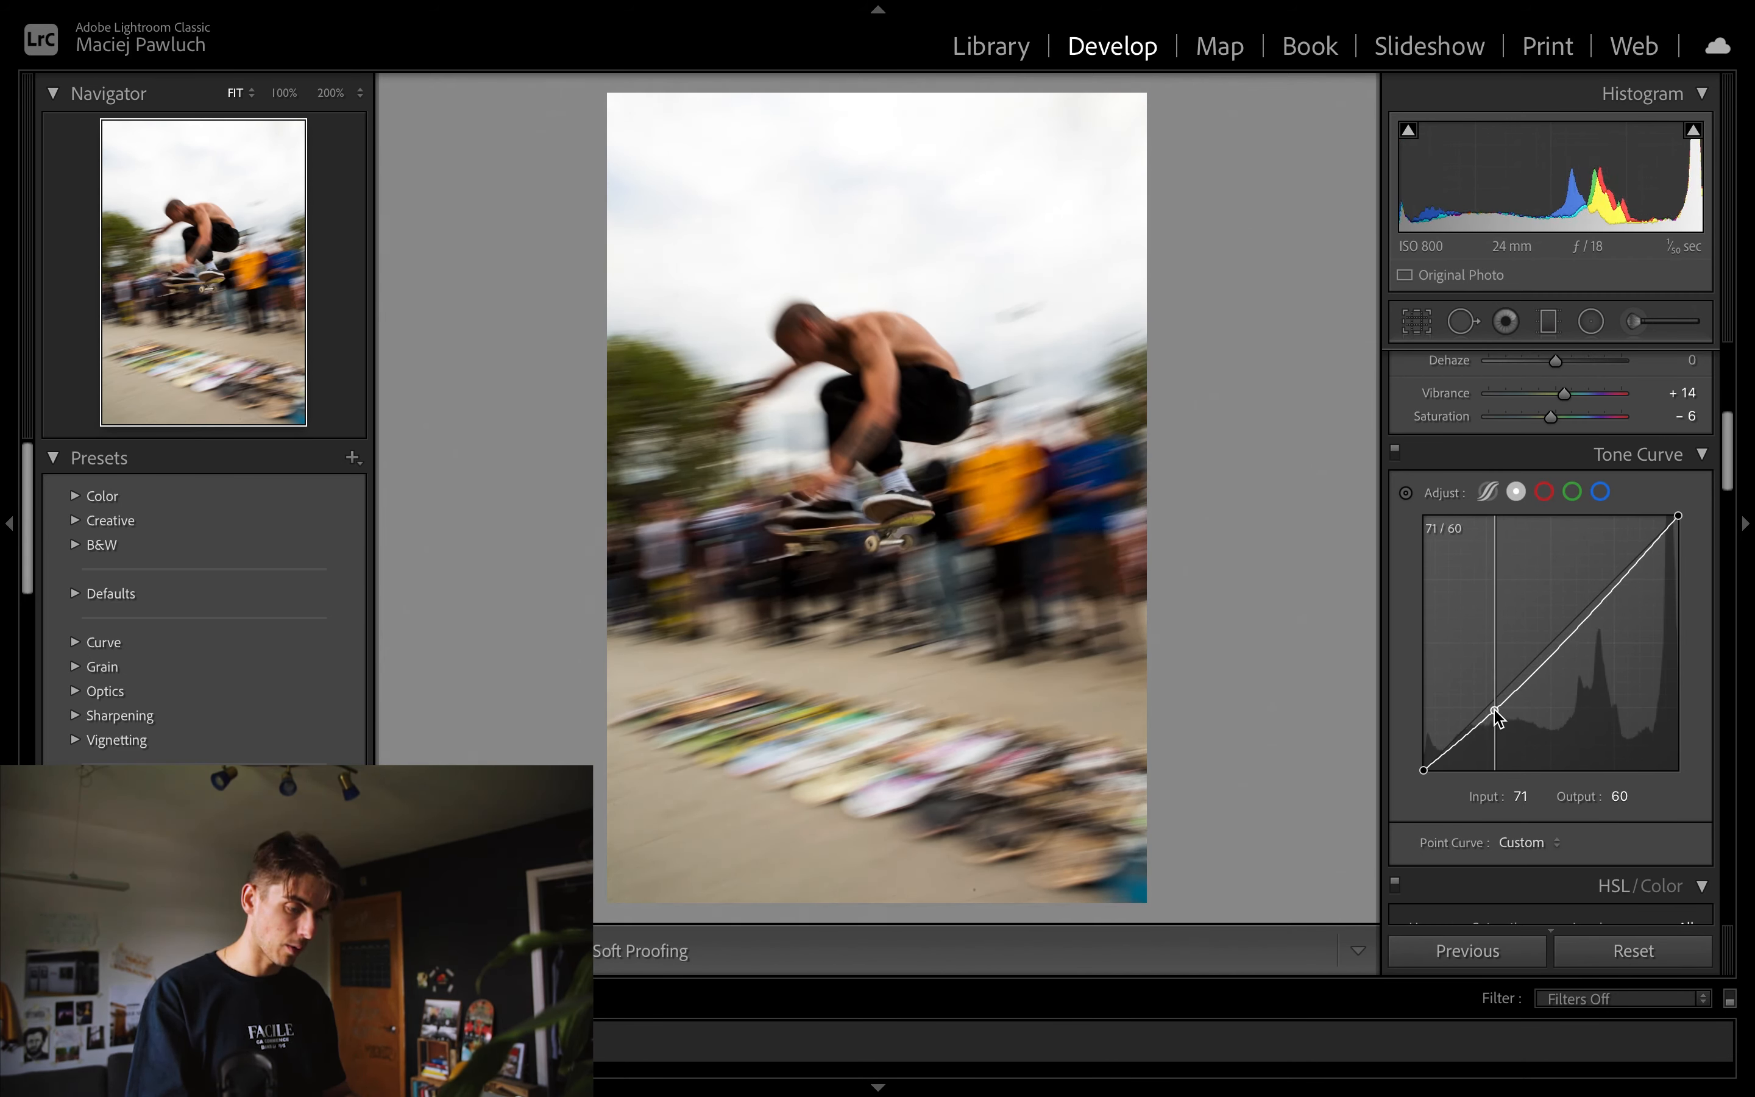
pyautogui.moveTo(1620, 582); pyautogui.dragTo(1614, 573)
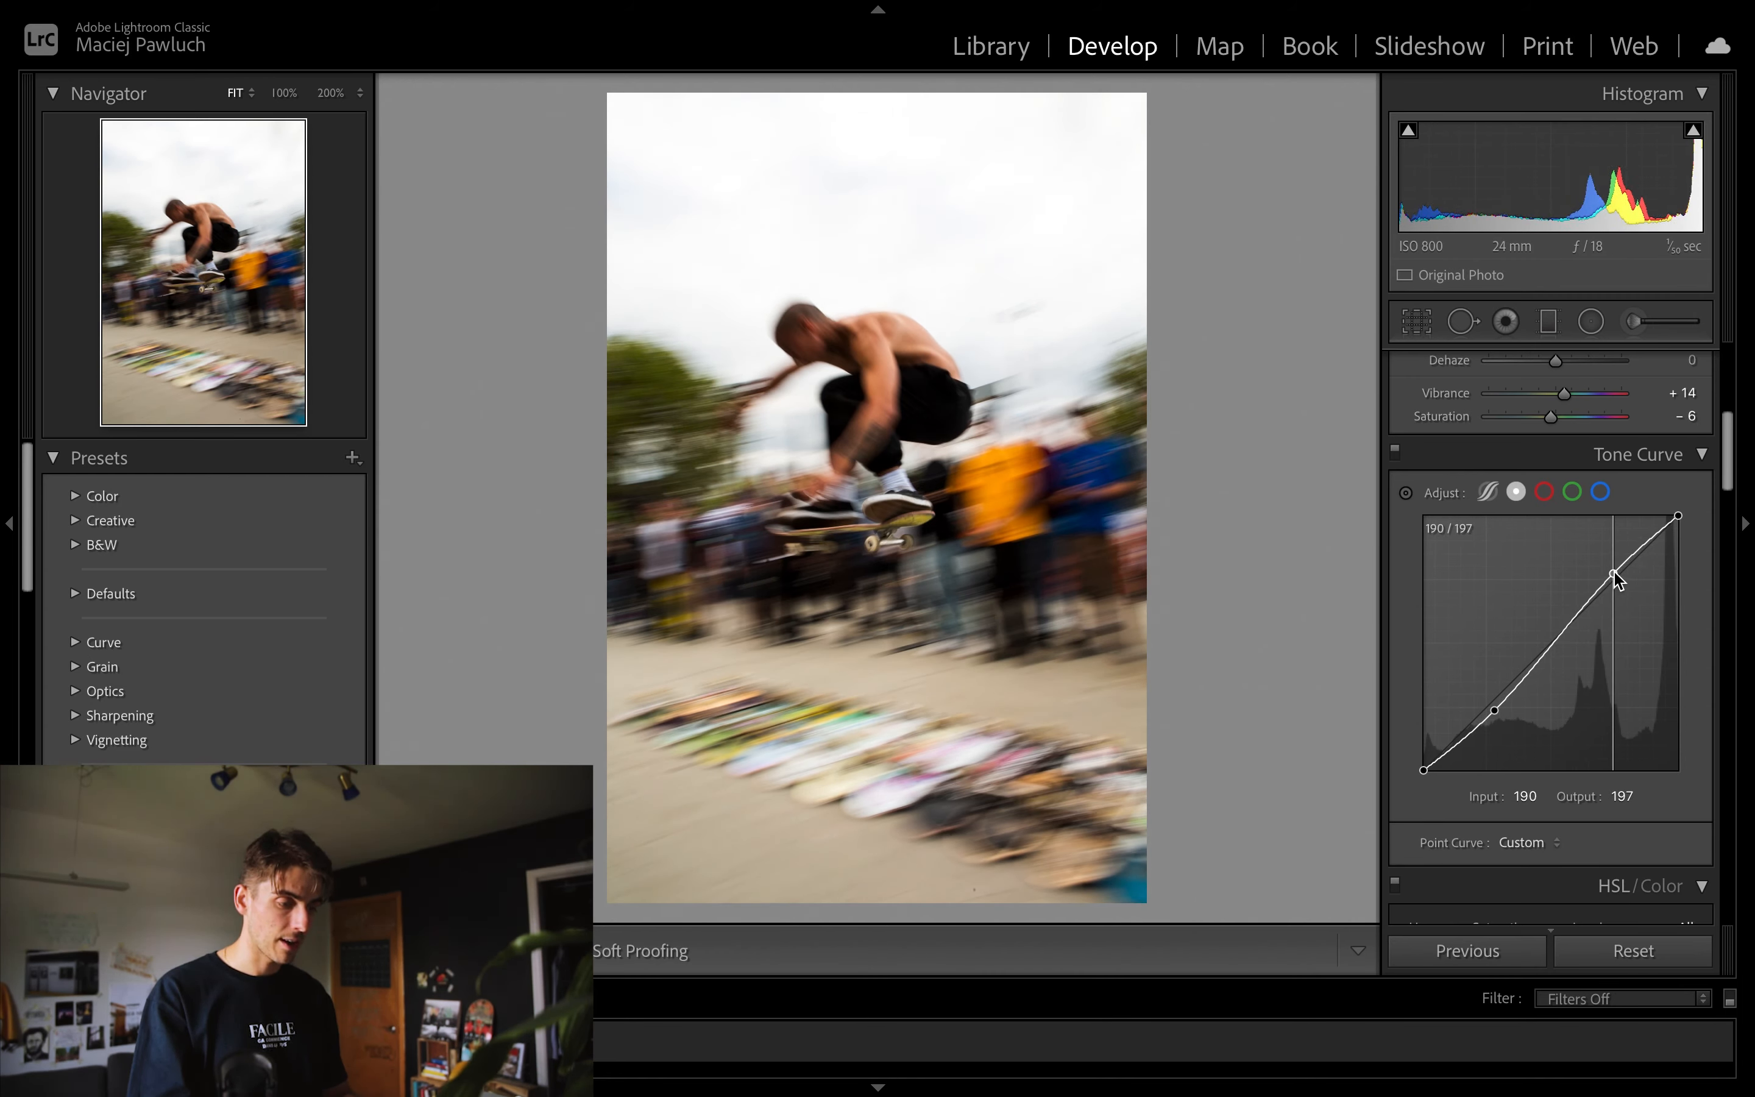
pyautogui.moveTo(1679, 517)
pyautogui.mouseDown()
pyautogui.moveTo(1700, 560)
pyautogui.moveTo(1700, 526)
pyautogui.mouseUp()
pyautogui.moveTo(1424, 769); pyautogui.dragTo(1386, 776)
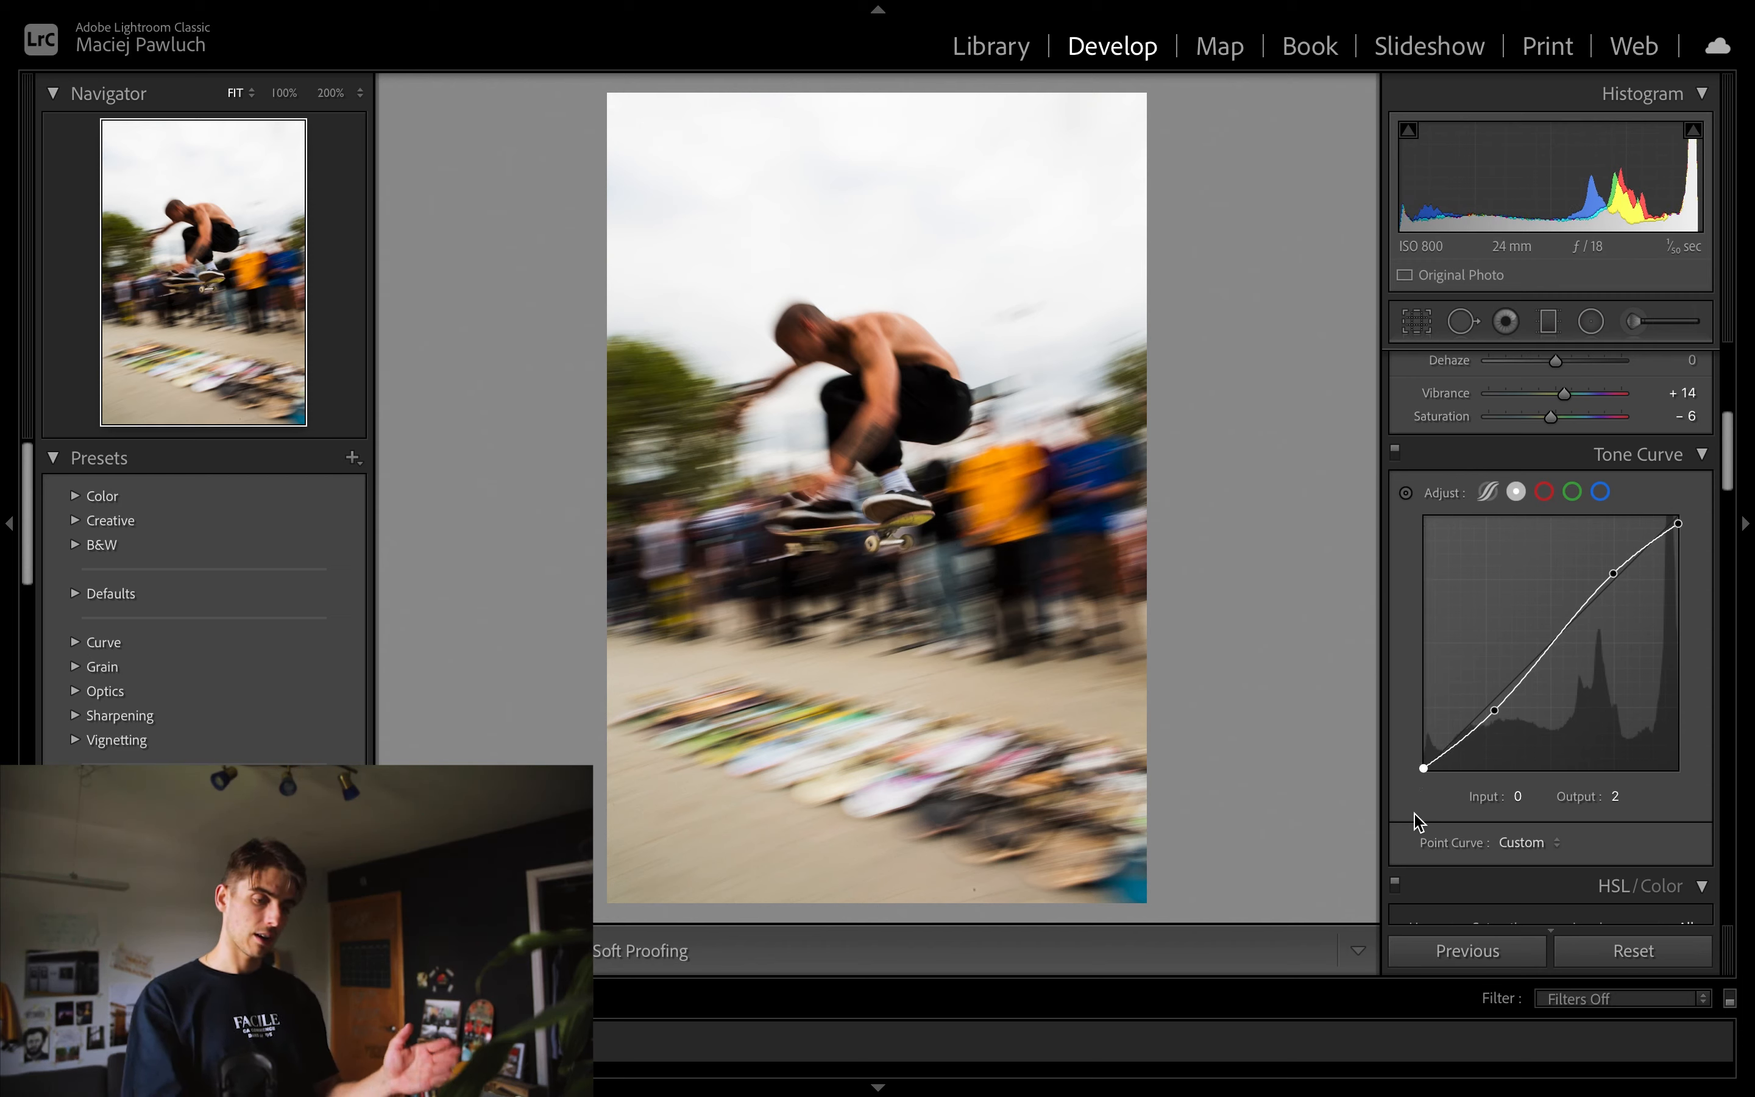
# Soften the tone curve's shadow point to input 65, output 62, and reduce Contrast to +30
pyautogui.click(1491, 715)
pyautogui.moveTo(1491, 717)
pyautogui.mouseDown()
pyautogui.moveTo(1505, 725)
pyautogui.moveTo(1490, 710)
pyautogui.mouseUp()
pyautogui.scroll(10, 1404, 632)
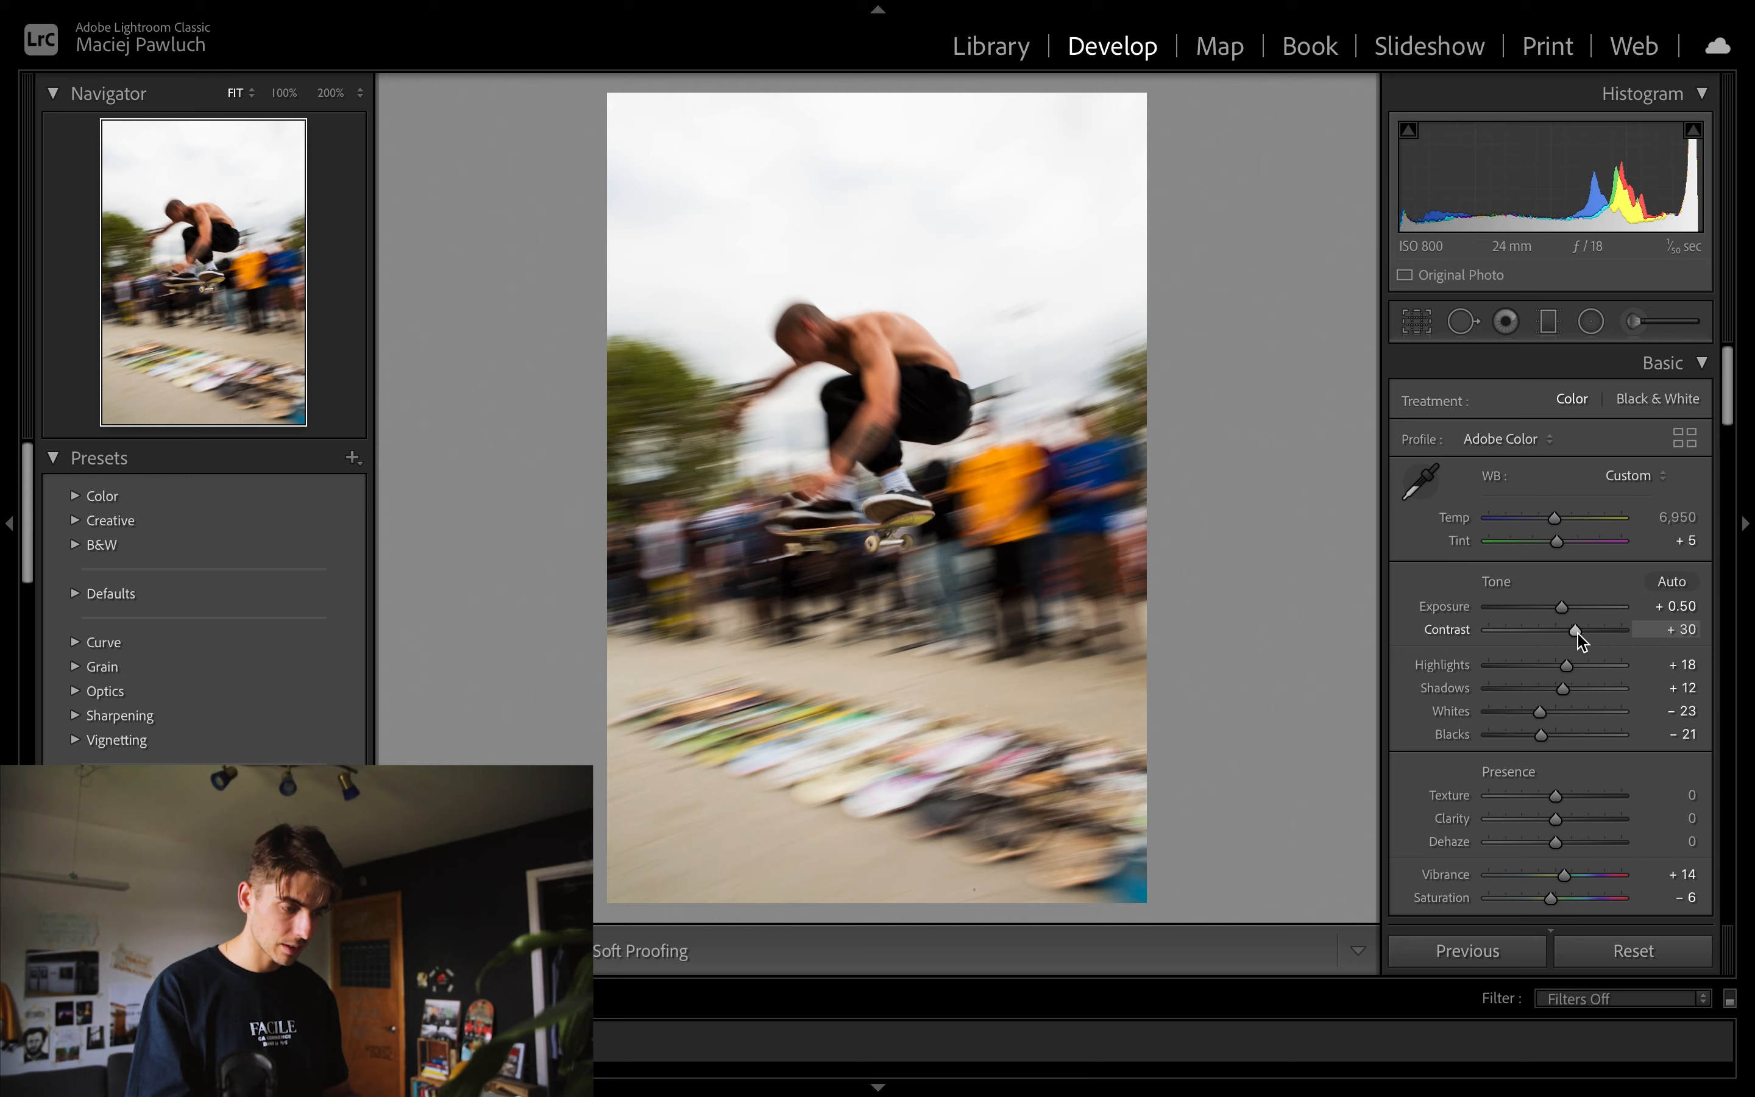
# In HSL, set the saturation of Yellow to -20, Blue to -11, Red to -7 and Purple to -4
pyautogui.scroll(-15, 1421, 702)
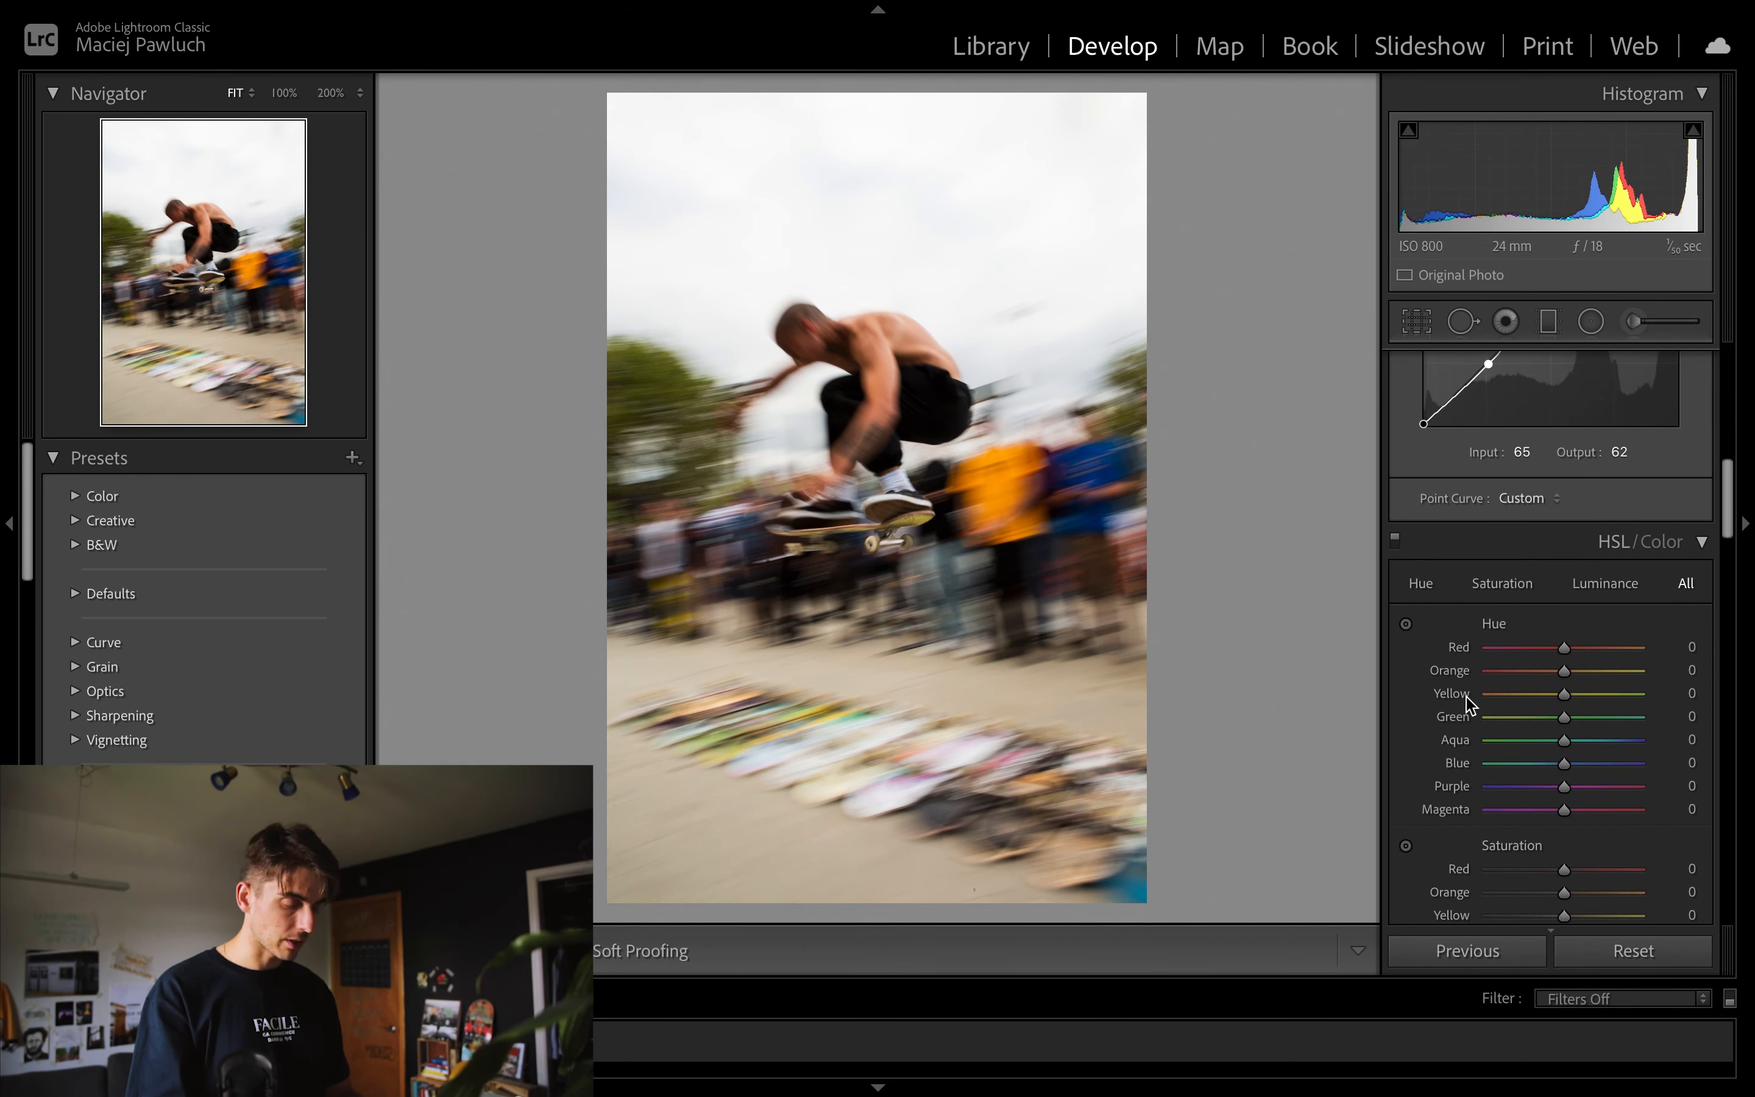
pyautogui.scroll(-2, 1480, 639)
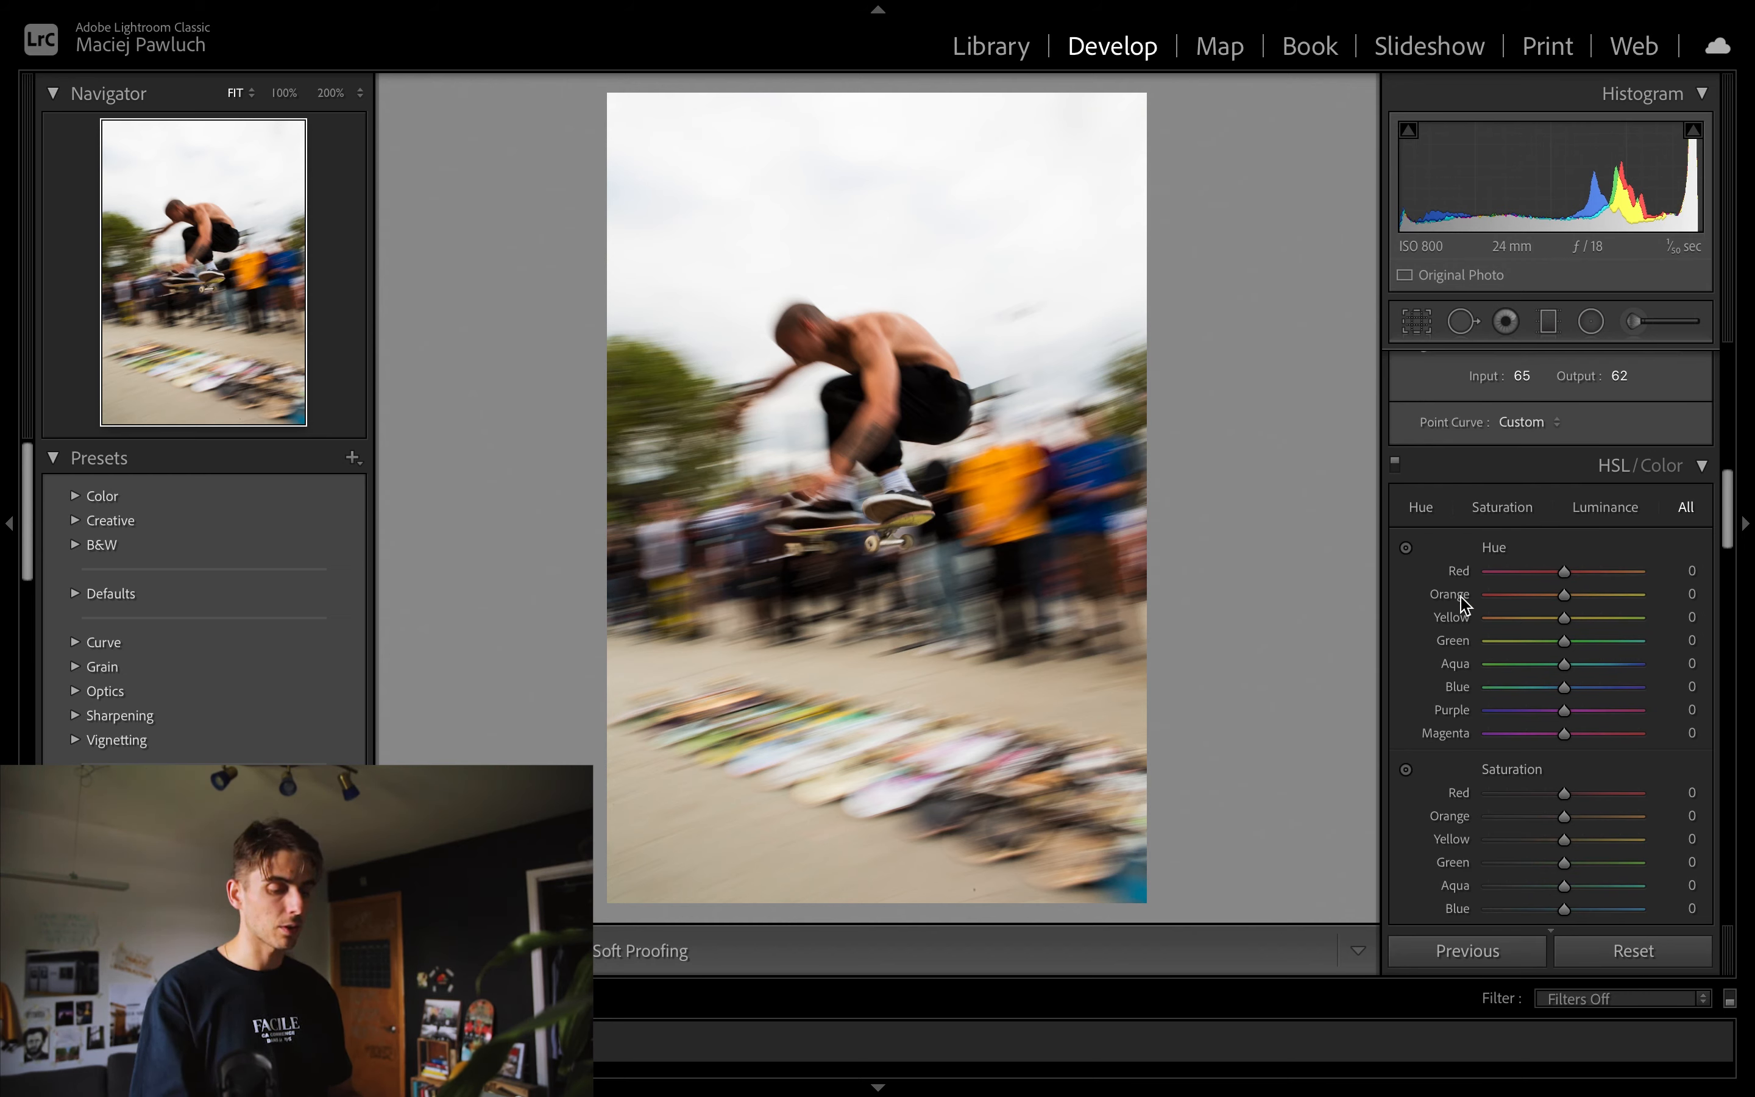
pyautogui.scroll(-2, 1552, 781)
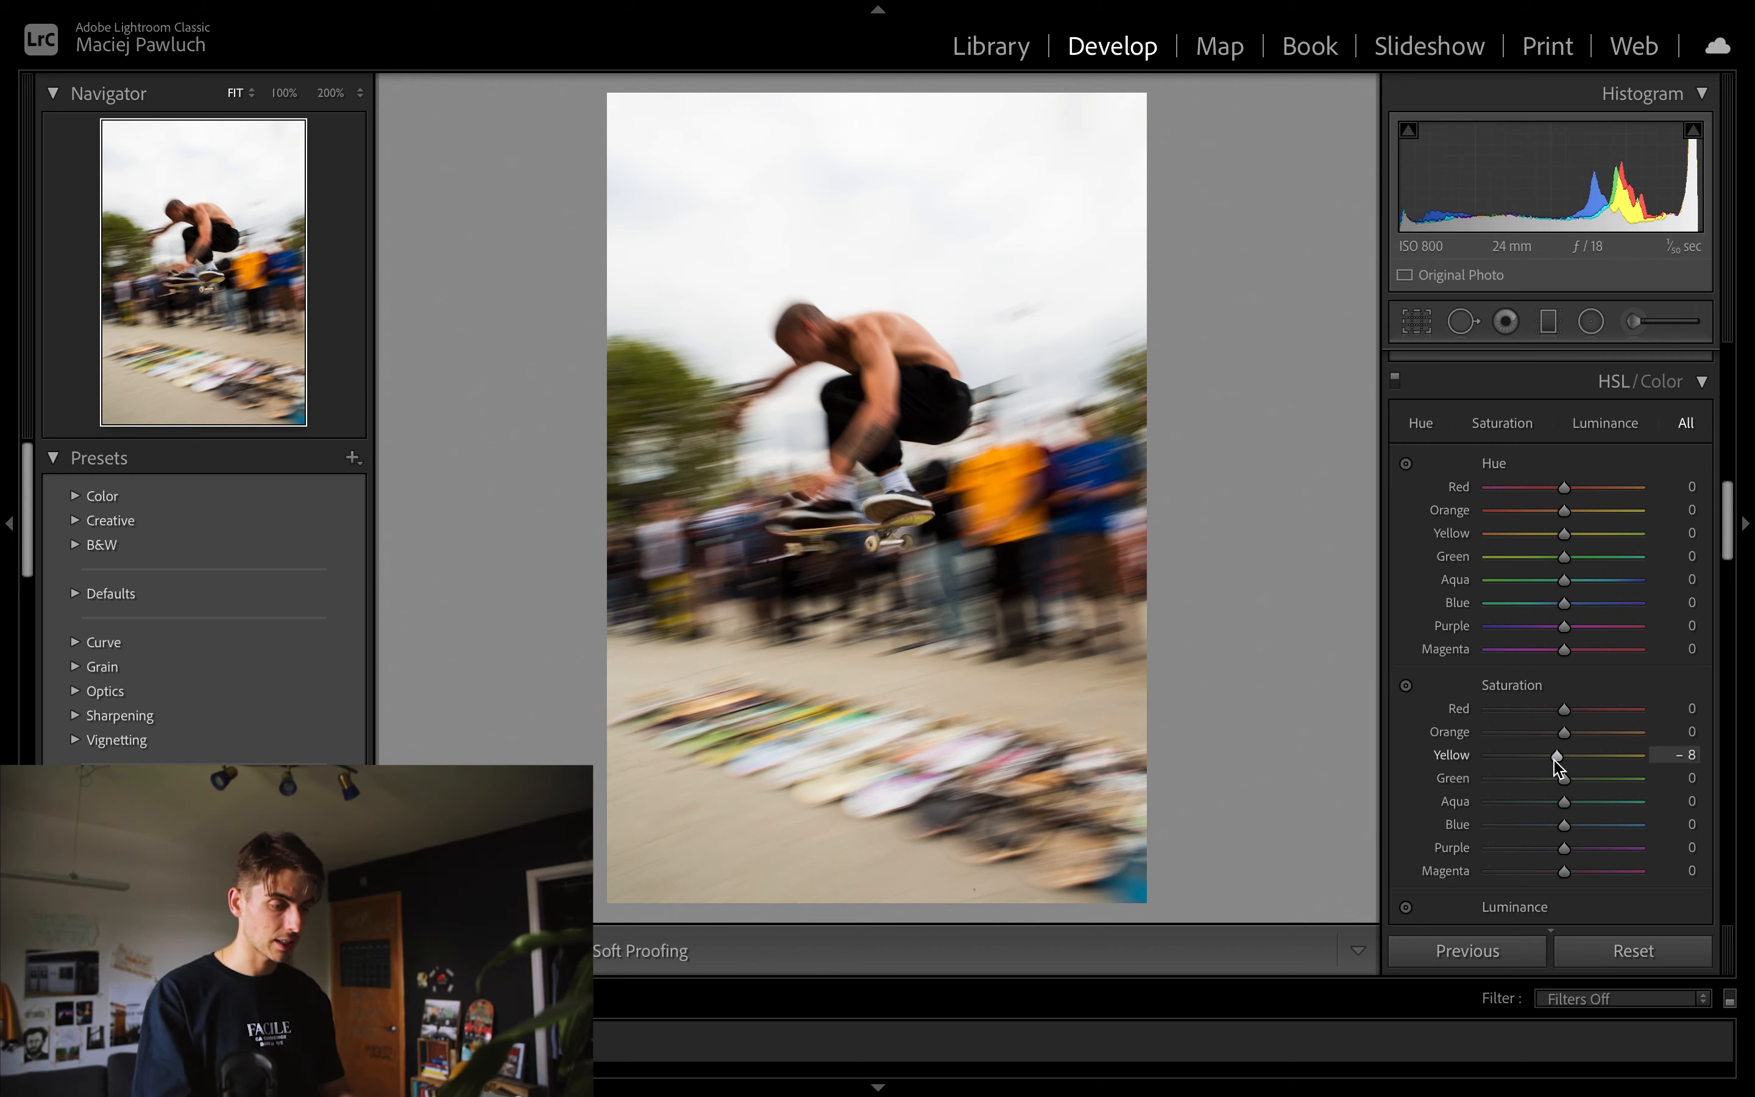
pyautogui.moveTo(1557, 761)
pyautogui.mouseDown()
pyautogui.moveTo(1535, 766)
pyautogui.moveTo(1571, 766)
pyautogui.moveTo(1550, 766)
pyautogui.mouseUp()
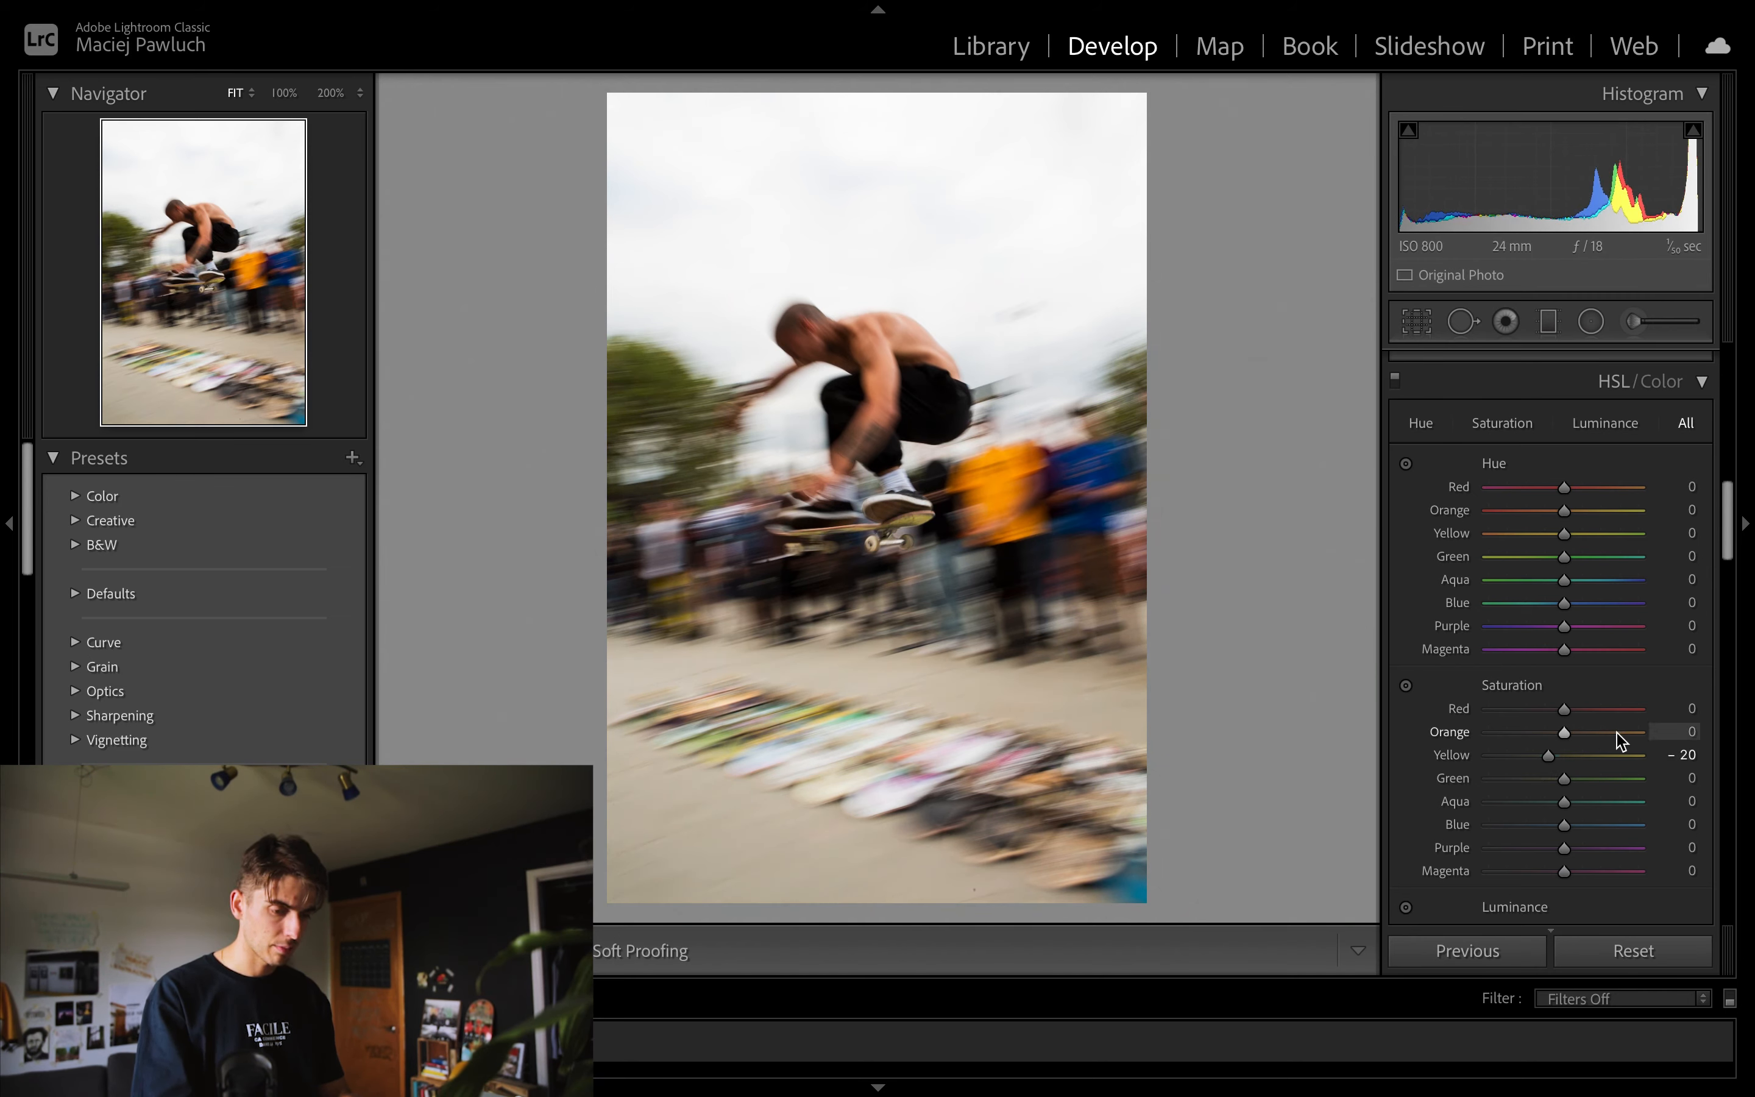
pyautogui.moveTo(1565, 827); pyautogui.dragTo(1554, 829)
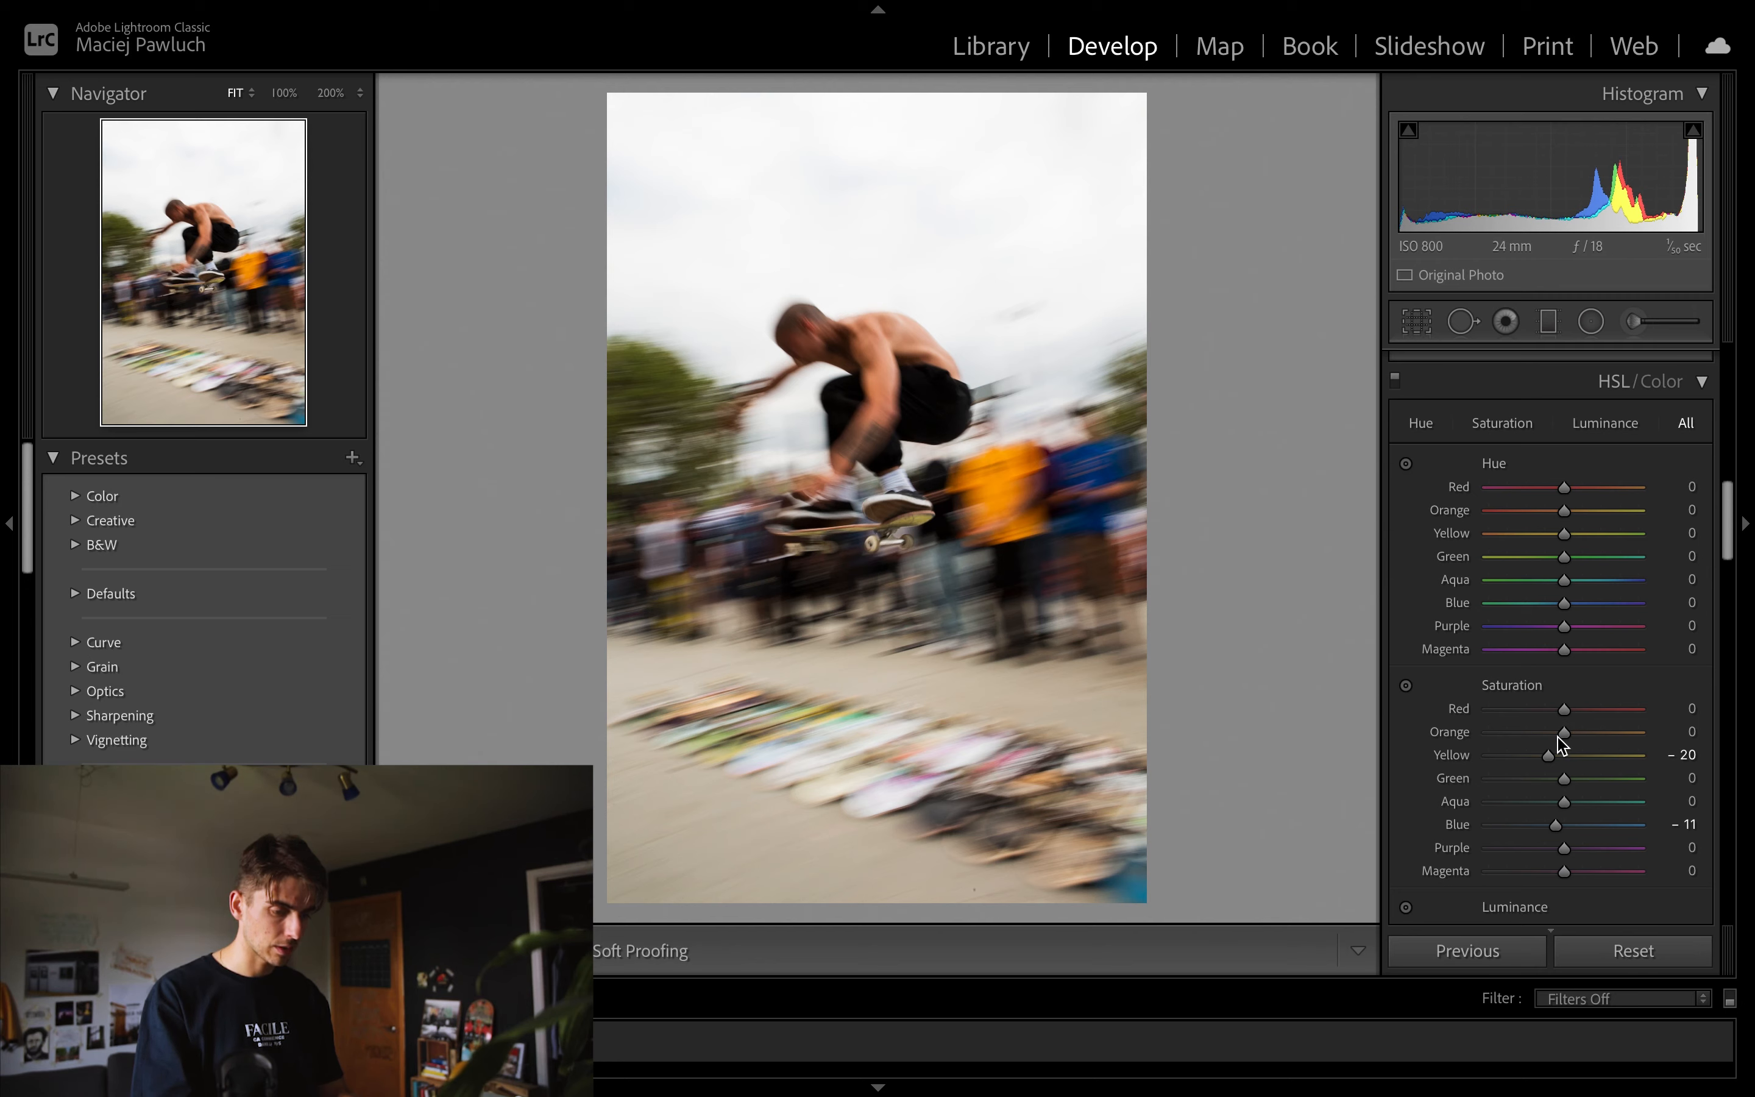
pyautogui.moveTo(1565, 711)
pyautogui.mouseDown()
pyautogui.moveTo(1531, 719)
pyautogui.moveTo(1616, 726)
pyautogui.moveTo(1526, 727)
pyautogui.moveTo(1564, 733)
pyautogui.mouseUp()
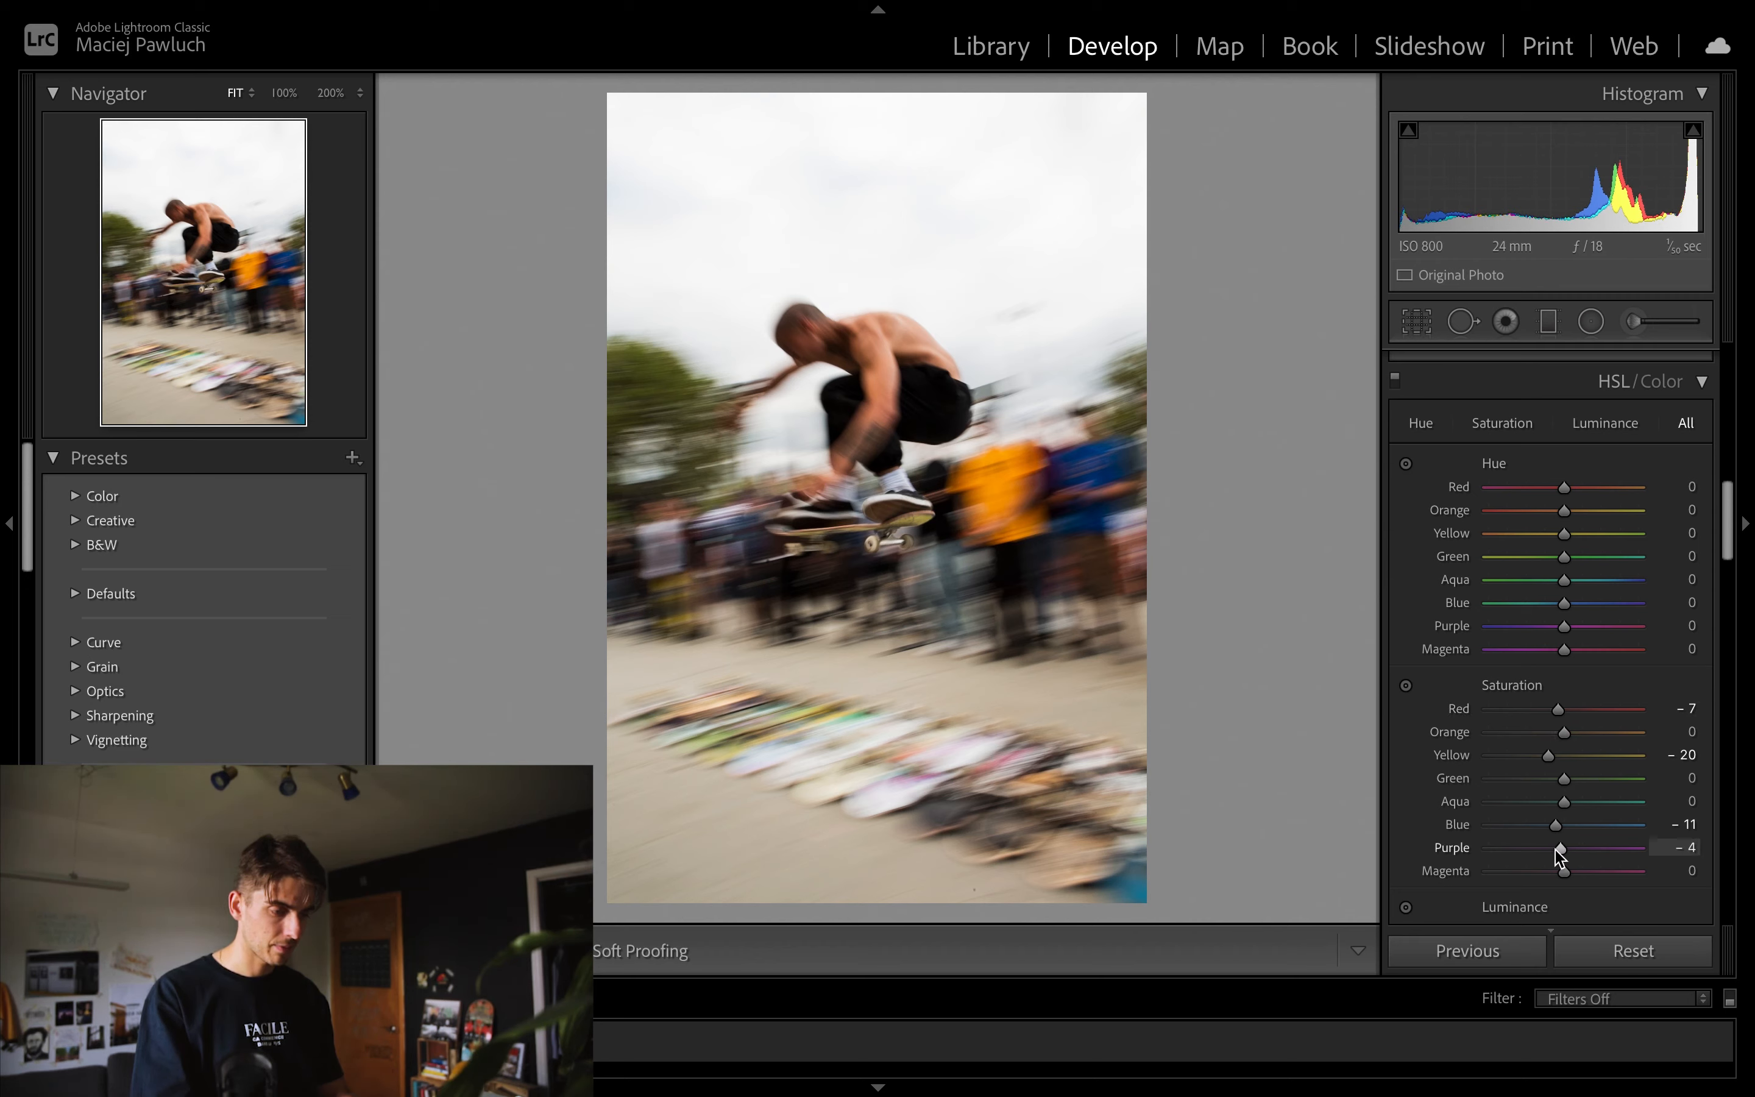
# Try a blue midtone tint in Color Grading at hue 237, first with saturation 42 and weakened to 4
pyautogui.scroll(-10, 1440, 841)
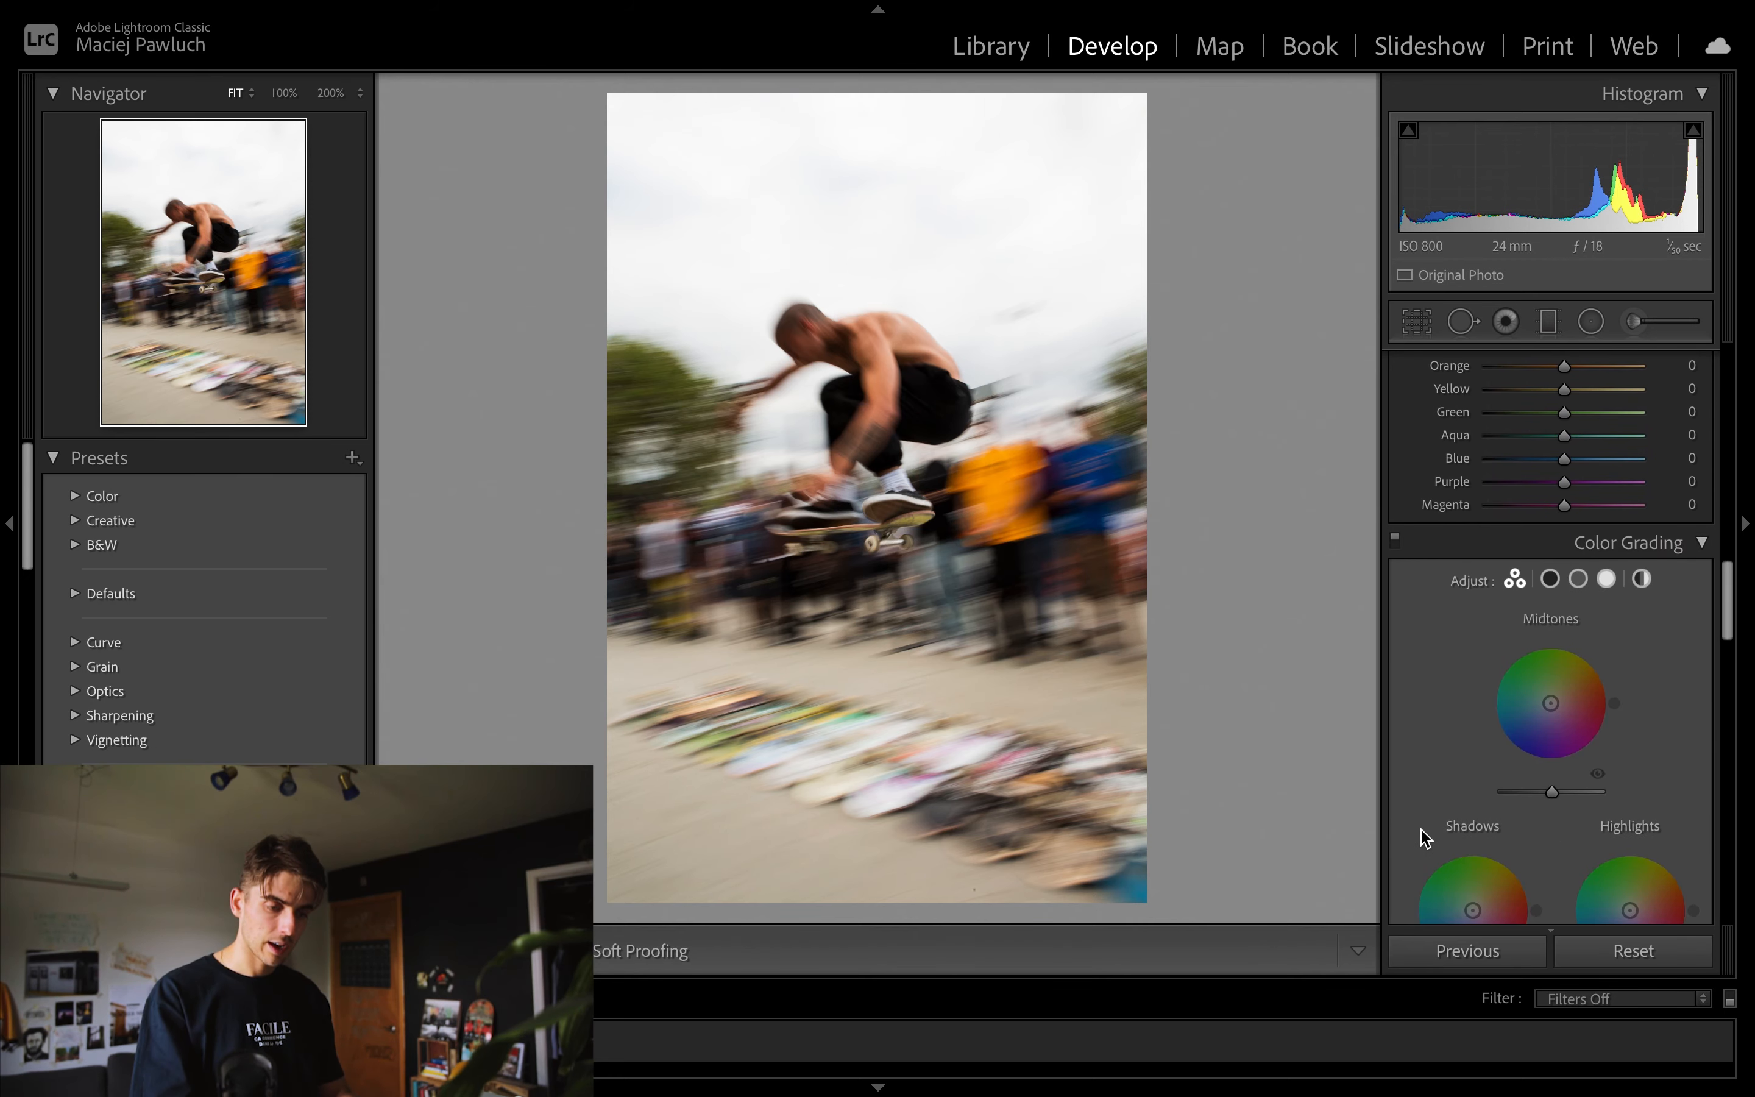
pyautogui.scroll(-5, 1426, 838)
pyautogui.moveTo(1550, 530)
pyautogui.mouseDown()
pyautogui.moveTo(1535, 553)
pyautogui.moveTo(1545, 541)
pyautogui.mouseUp()
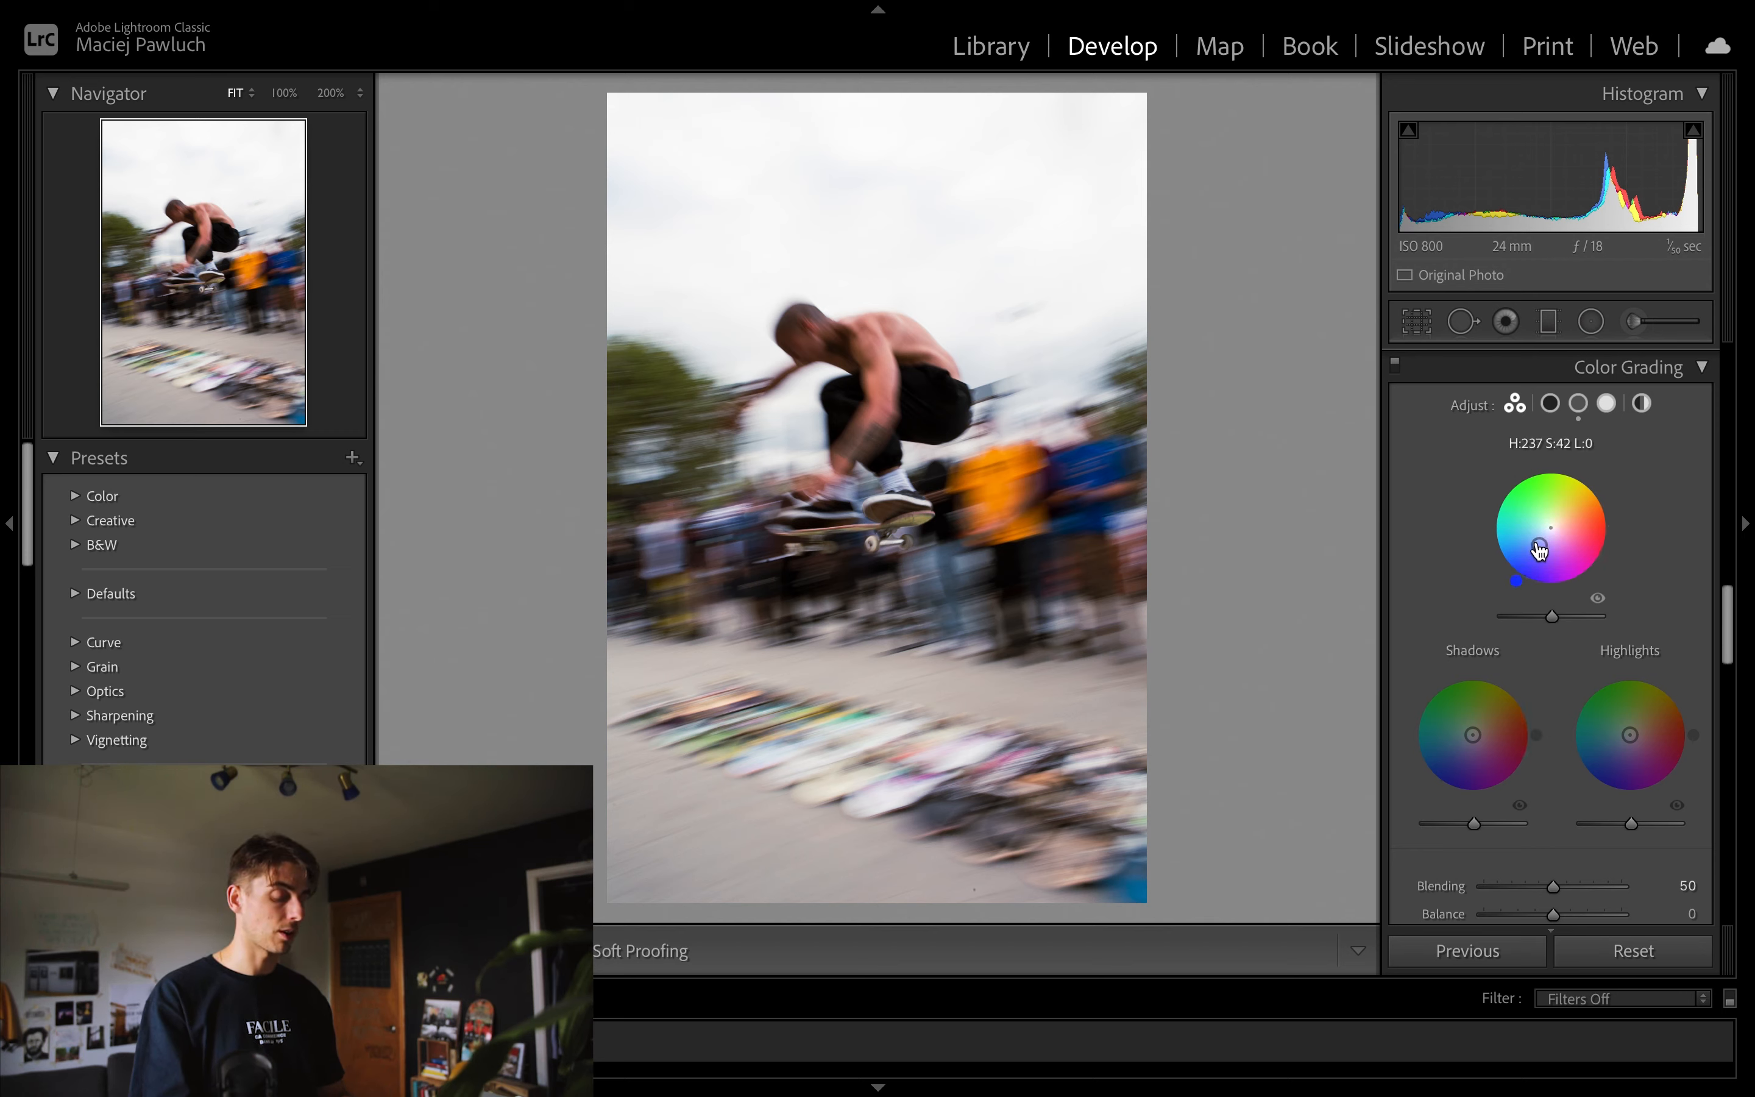
pyautogui.moveTo(1539, 549); pyautogui.dragTo(1550, 529)
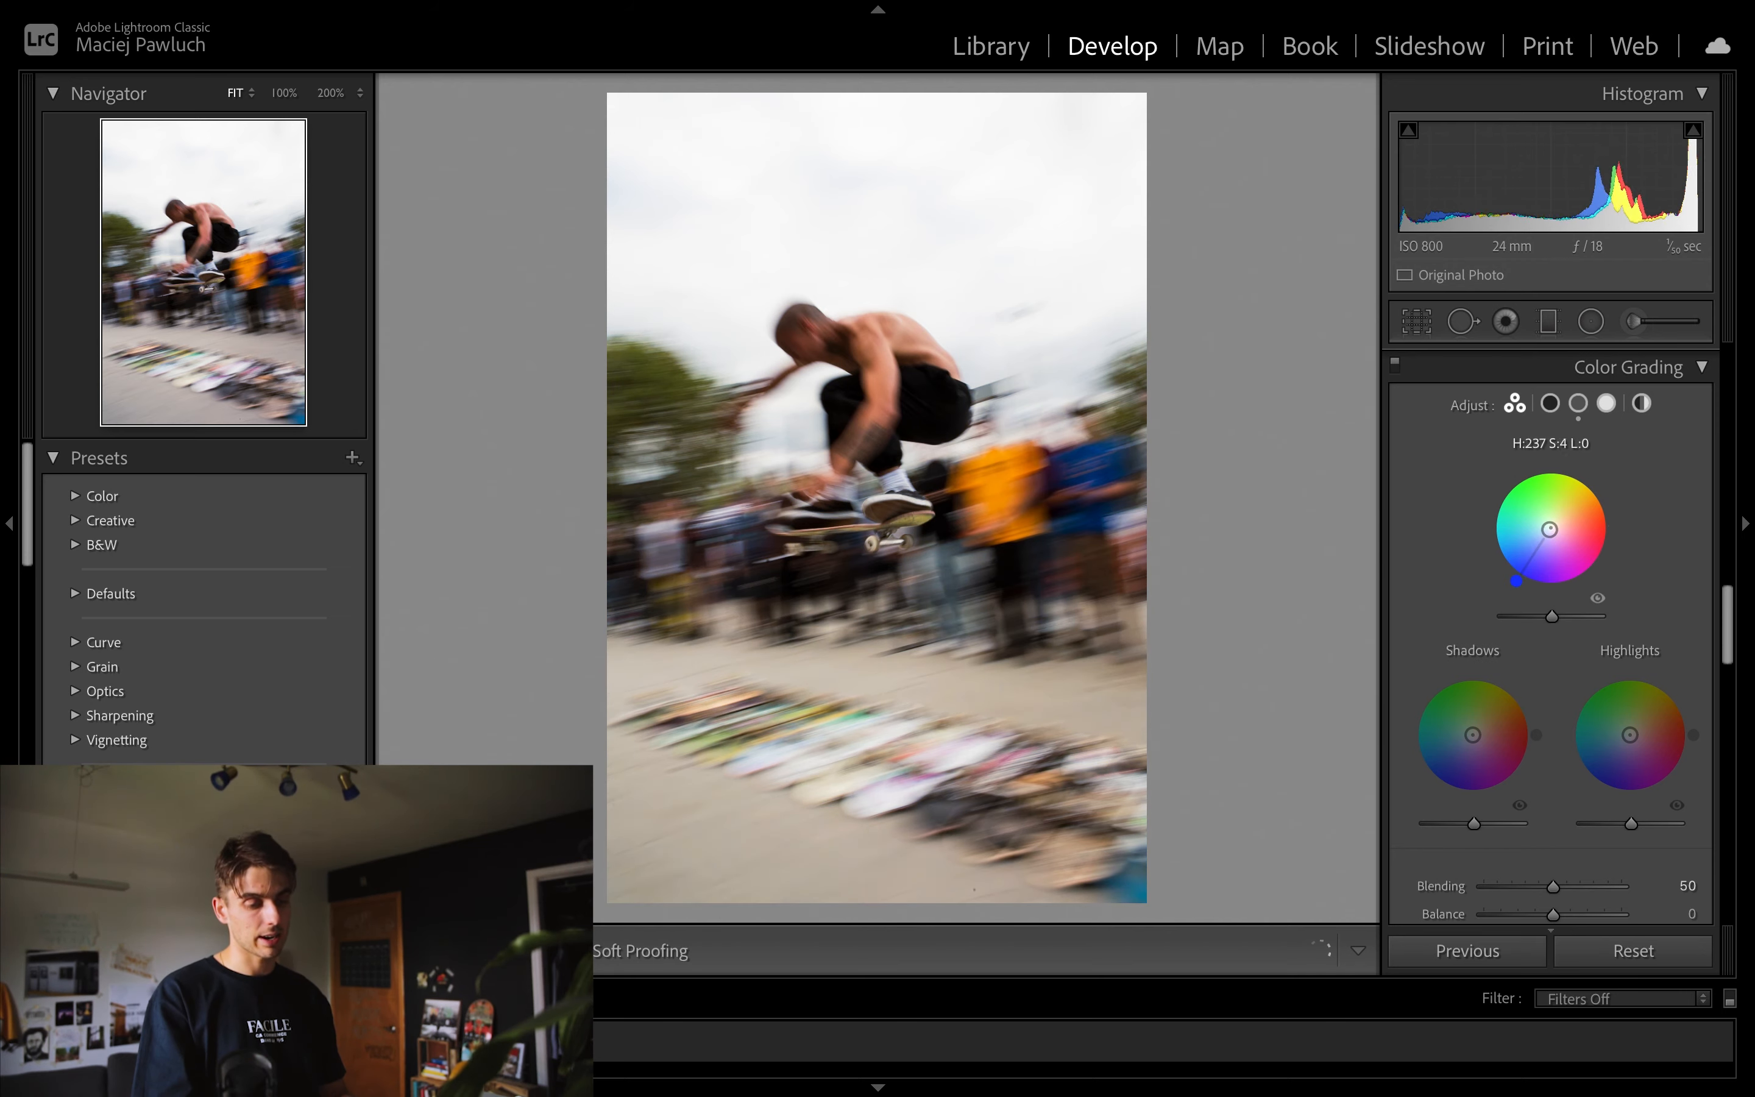
# Change the midtone color grade to a faint red tint with hue 1 and saturation 2
pyautogui.moveTo(1549, 528); pyautogui.dragTo(1550, 529)
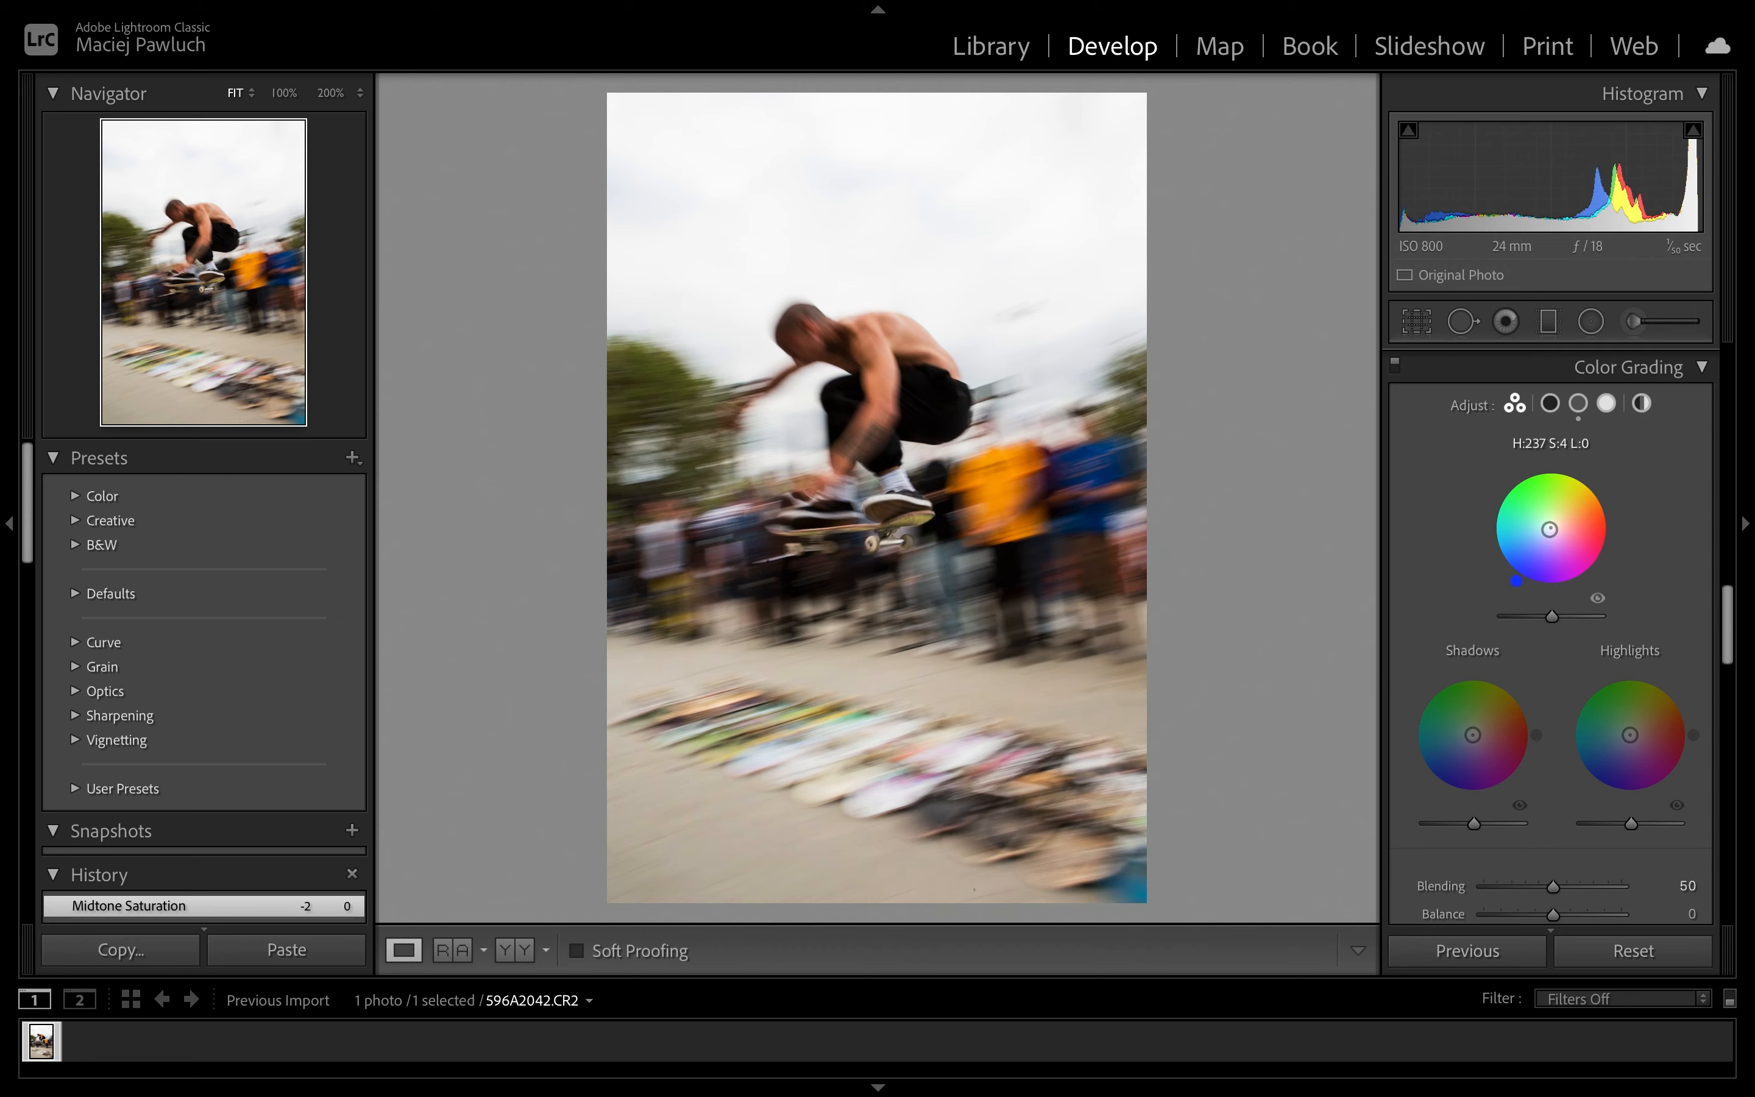
pyautogui.moveTo(1549, 527); pyautogui.dragTo(1548, 529)
pyautogui.moveTo(1550, 529)
pyautogui.mouseDown()
pyautogui.moveTo(1565, 514)
pyautogui.moveTo(1552, 529)
pyautogui.mouseUp()
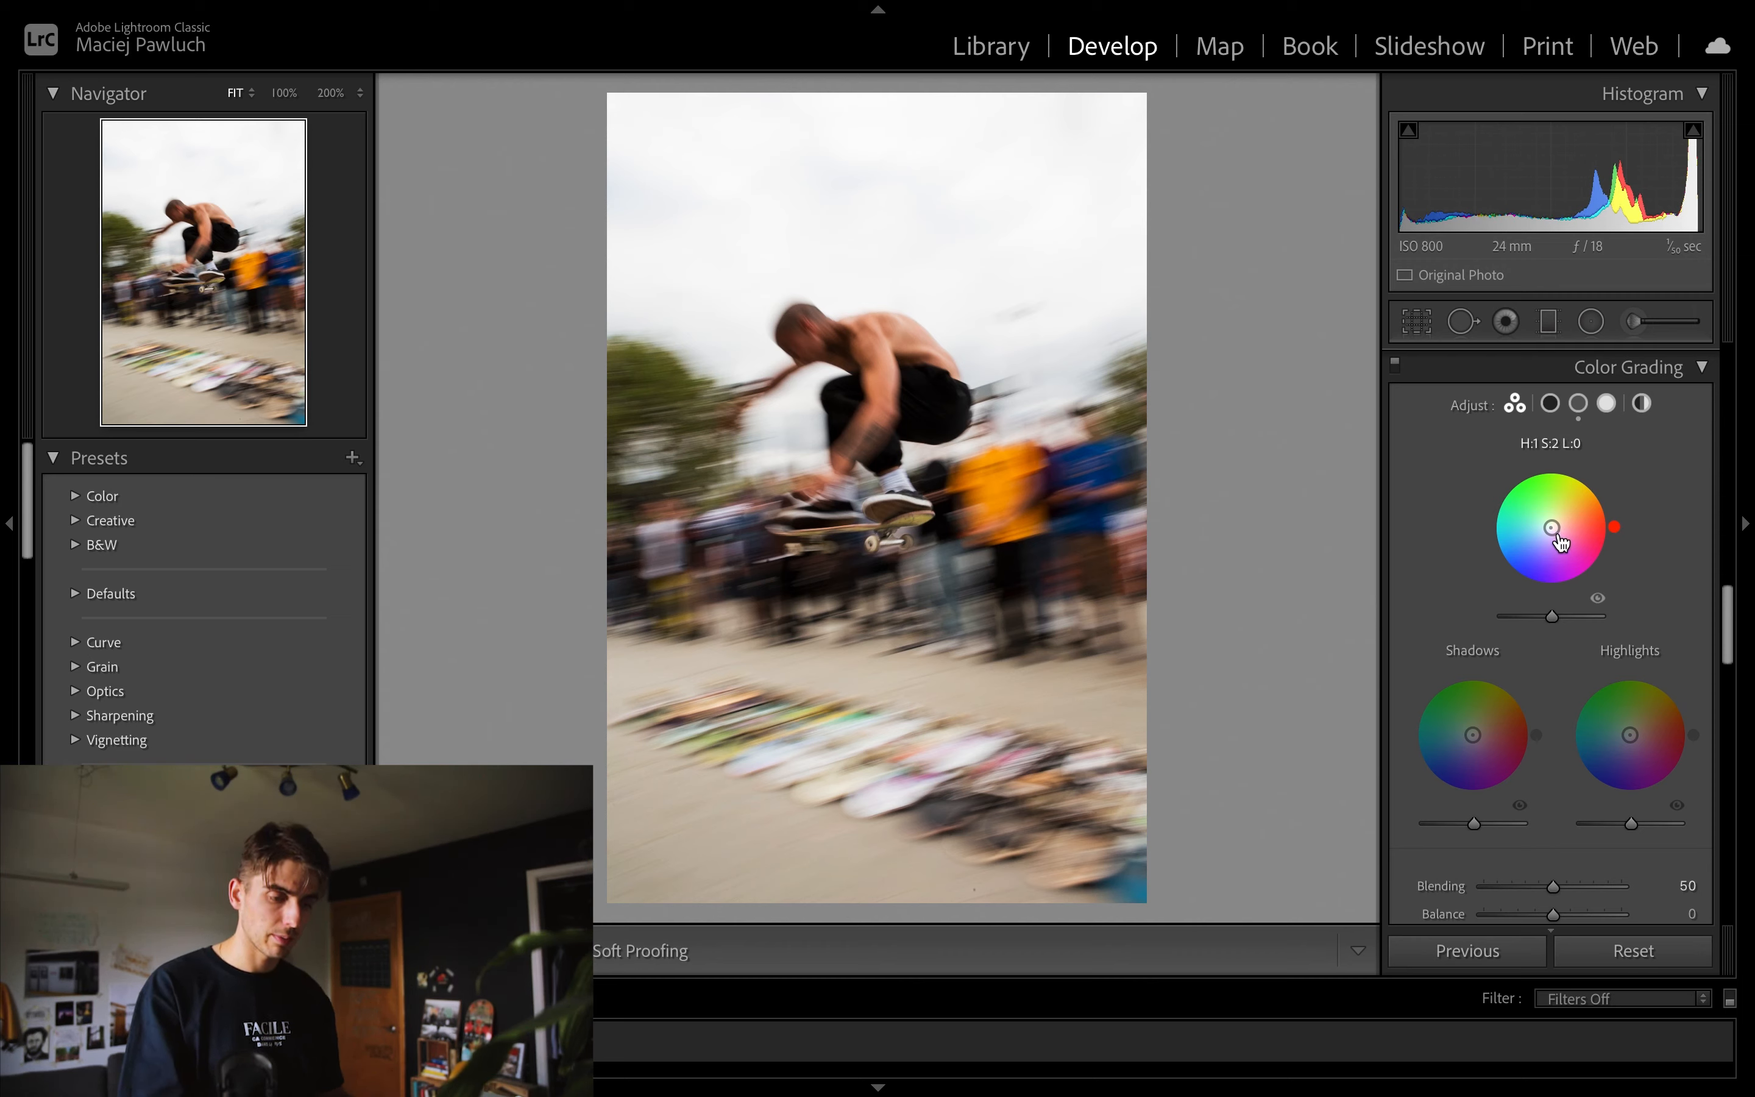
# In Color Grading, tint the midtones at hue 224, saturation 5 and the shadows at hue 238, saturation 9, and try a highlight tint
pyautogui.moveTo(1552, 528); pyautogui.dragTo(1548, 532)
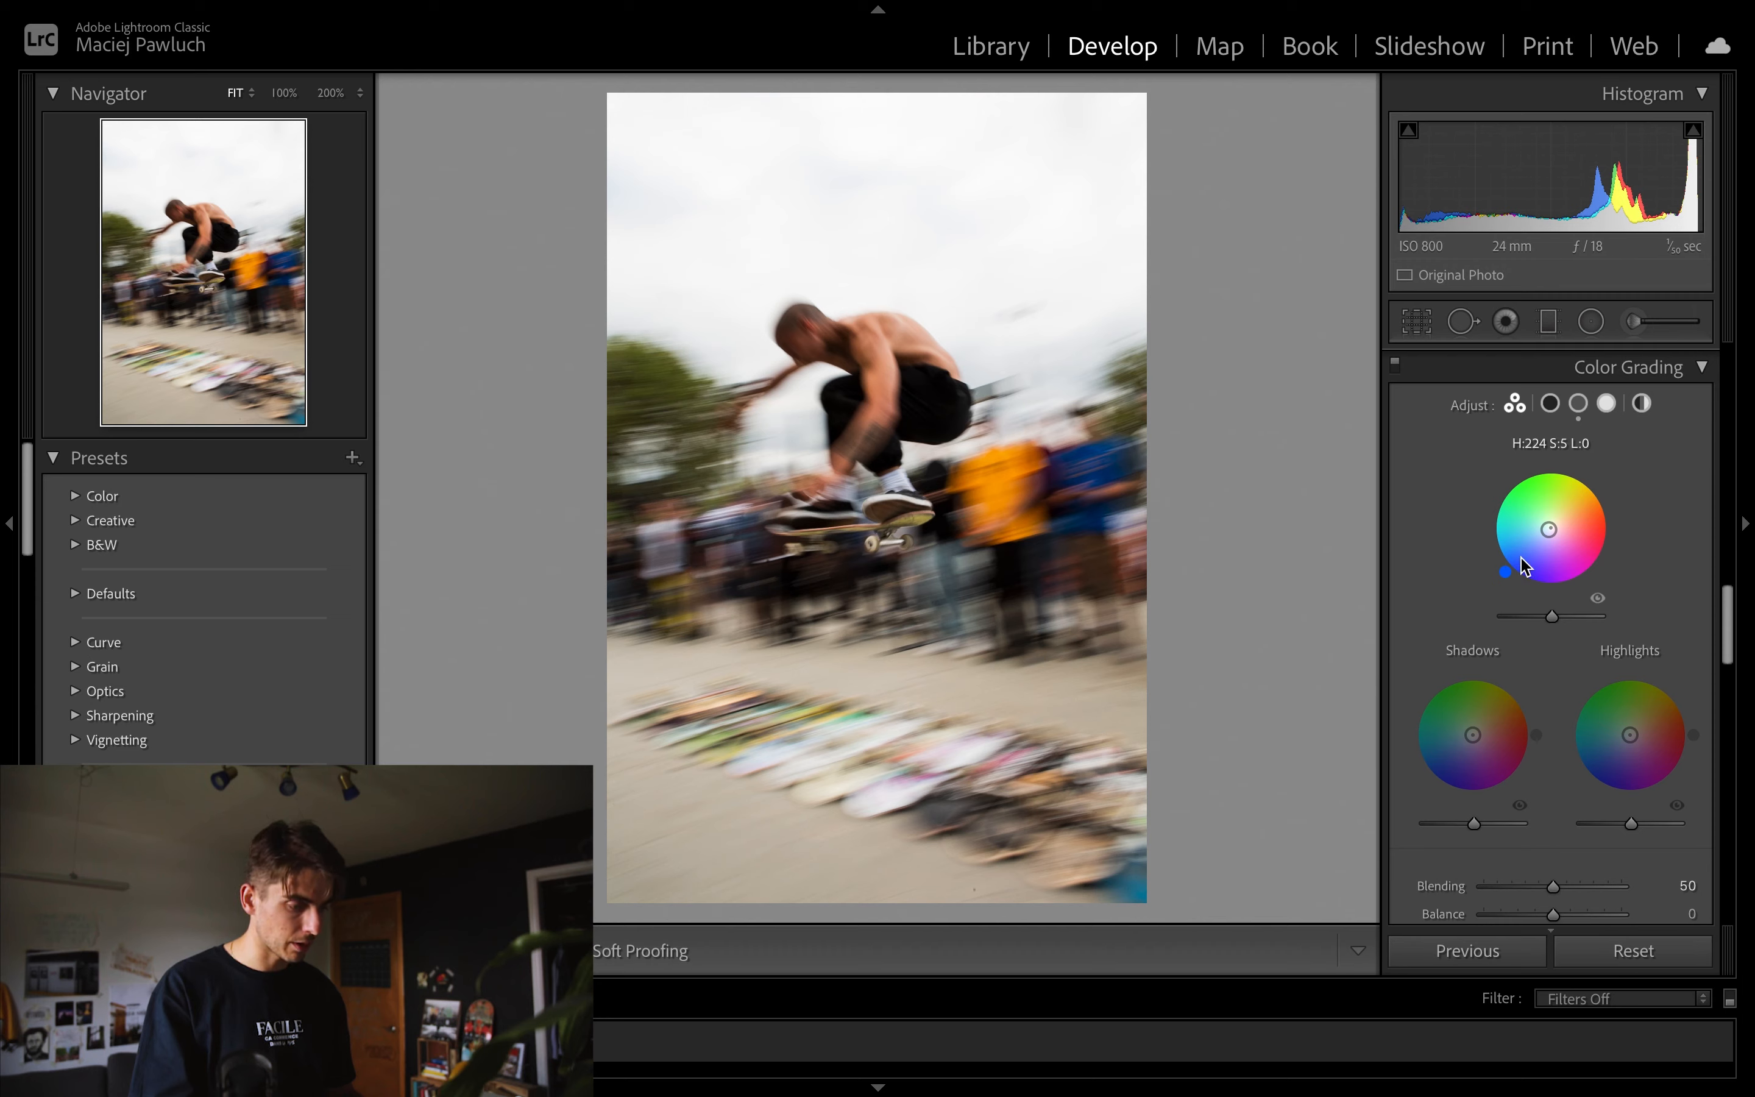
pyautogui.moveTo(1474, 735); pyautogui.dragTo(1462, 744)
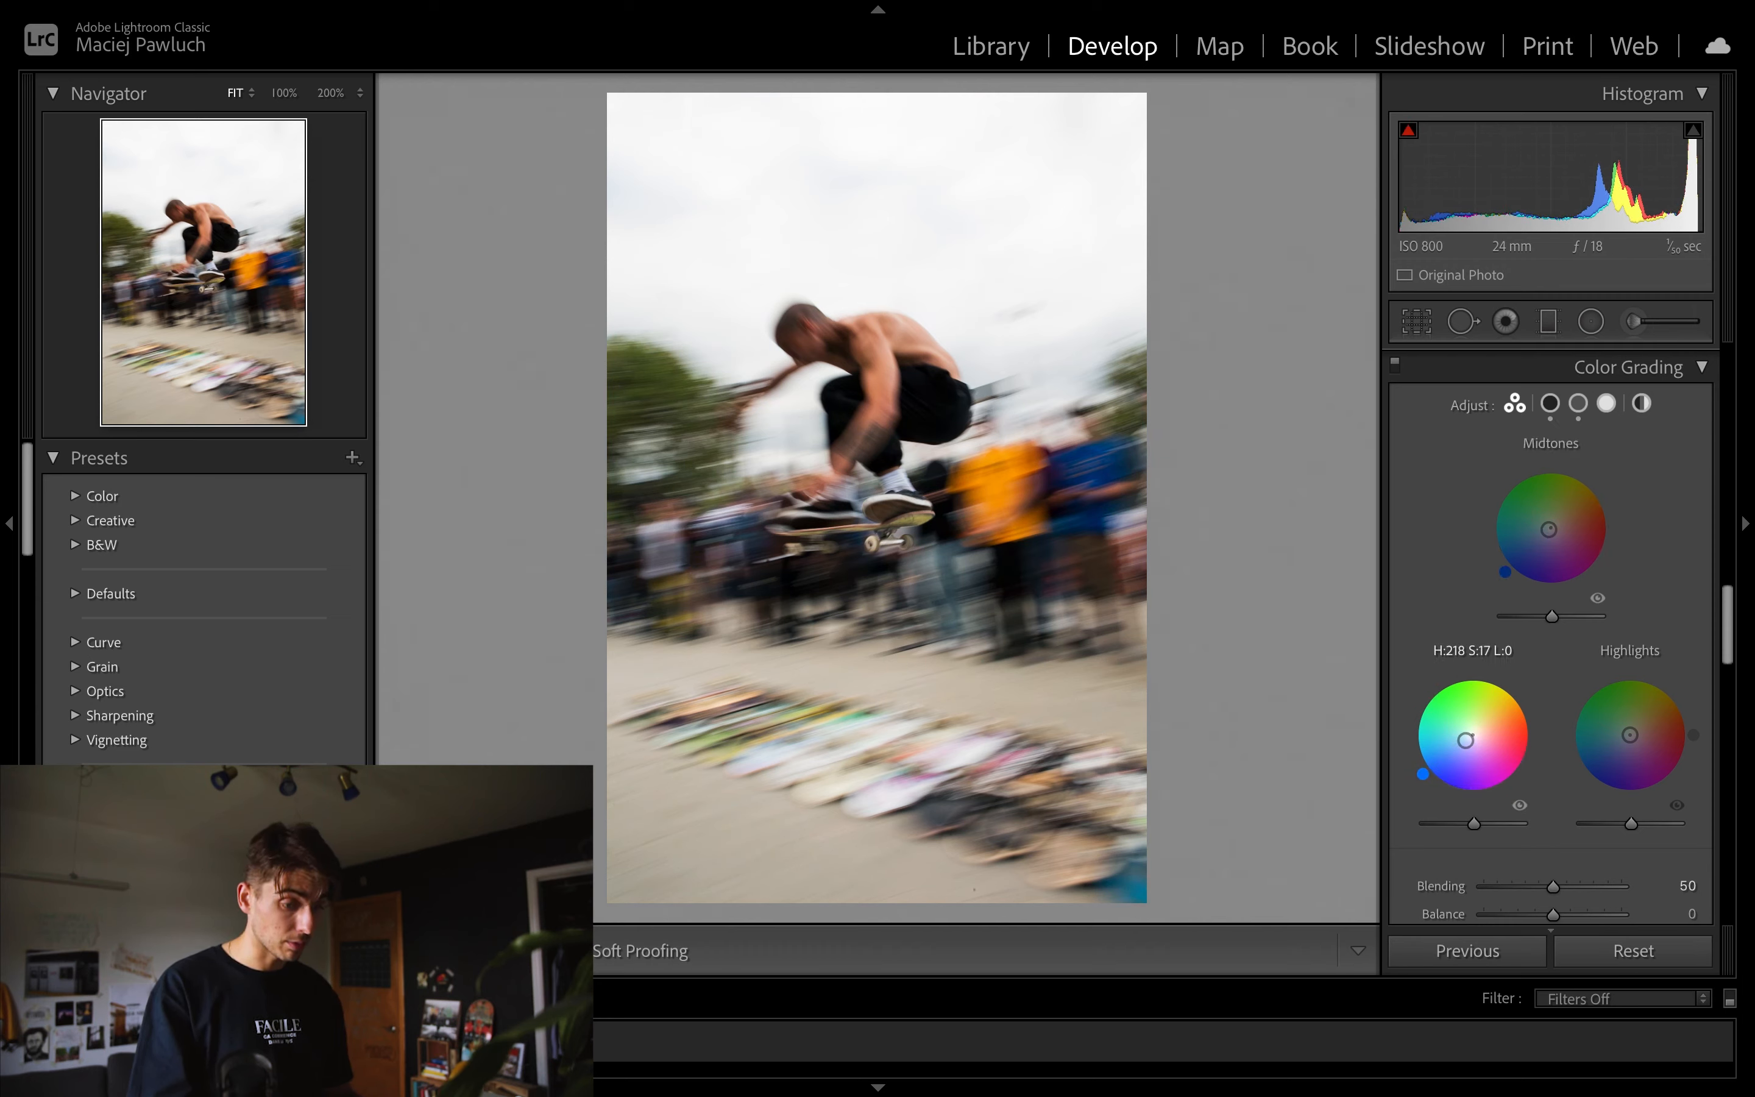
pyautogui.moveTo(1466, 740)
pyautogui.mouseDown()
pyautogui.moveTo(1486, 744)
pyautogui.moveTo(1487, 725)
pyautogui.moveTo(1475, 754)
pyautogui.moveTo(1470, 739)
pyautogui.mouseUp()
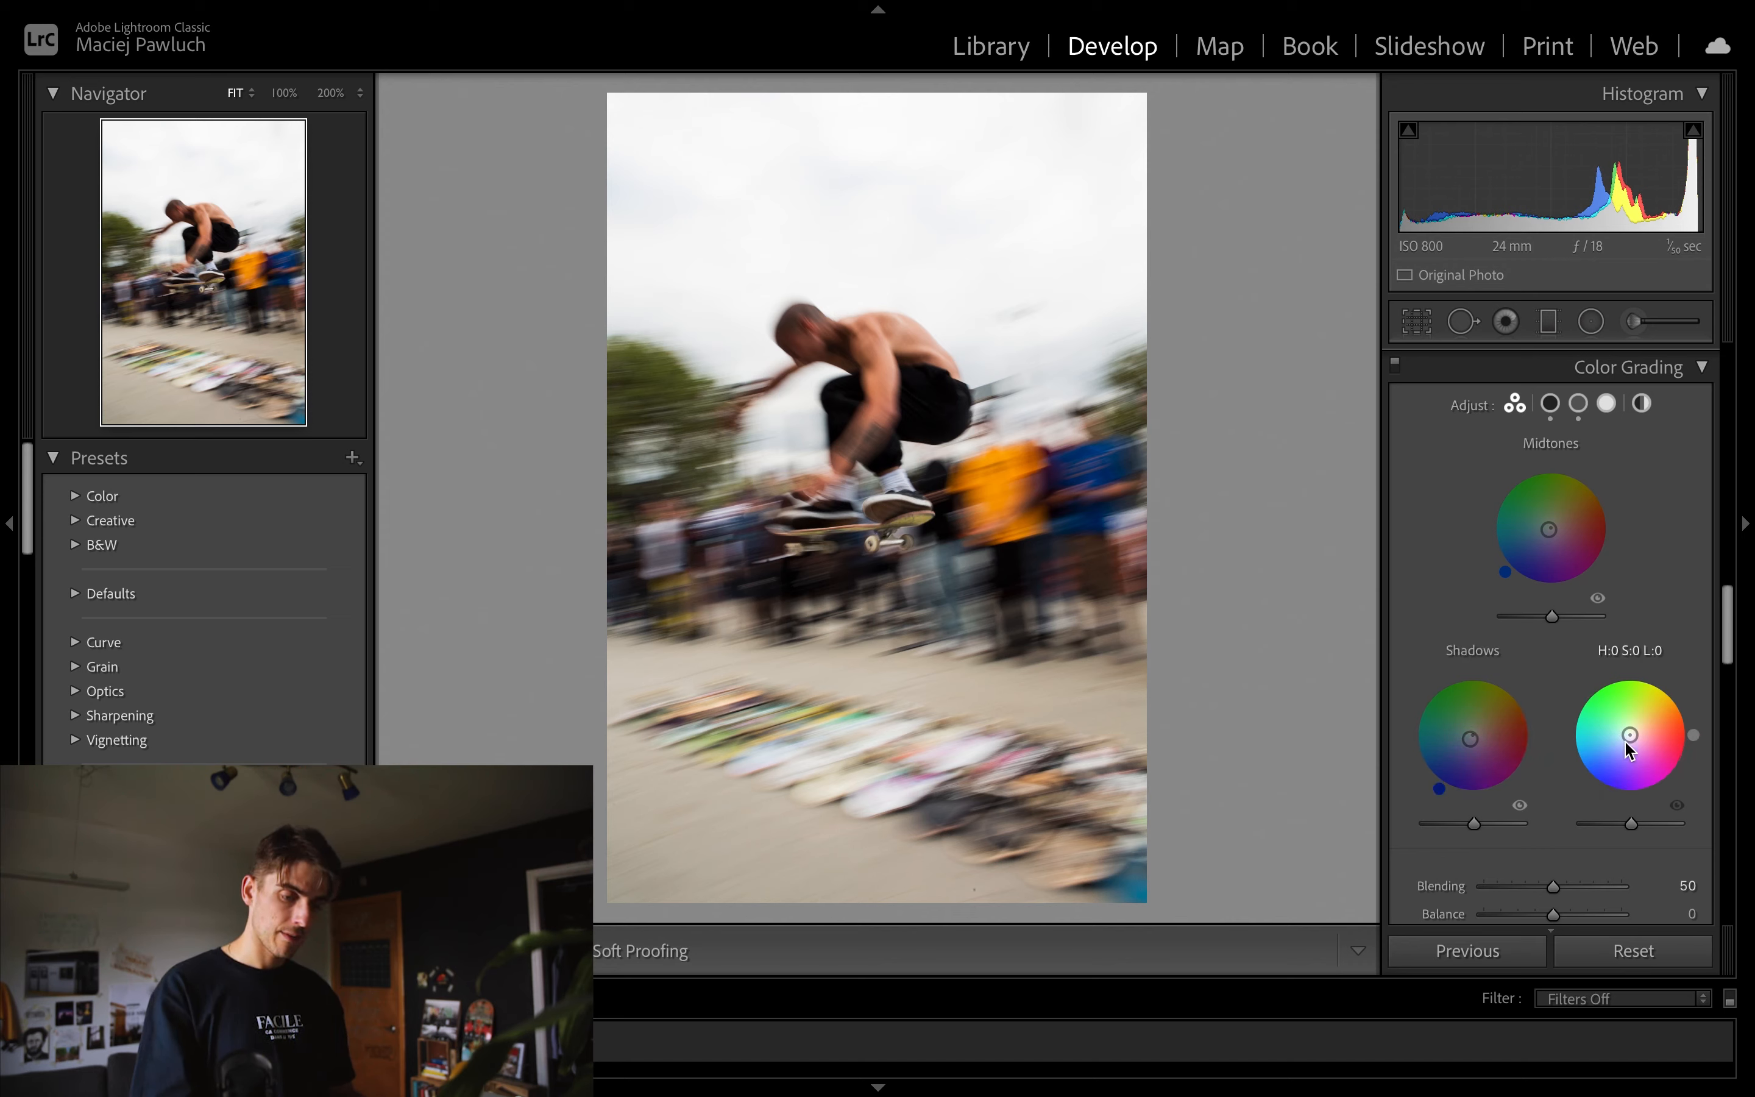
pyautogui.moveTo(1630, 735)
pyautogui.mouseDown()
pyautogui.moveTo(1622, 751)
pyautogui.moveTo(1654, 748)
pyautogui.moveTo(1626, 712)
pyautogui.moveTo(1633, 746)
pyautogui.mouseUp()
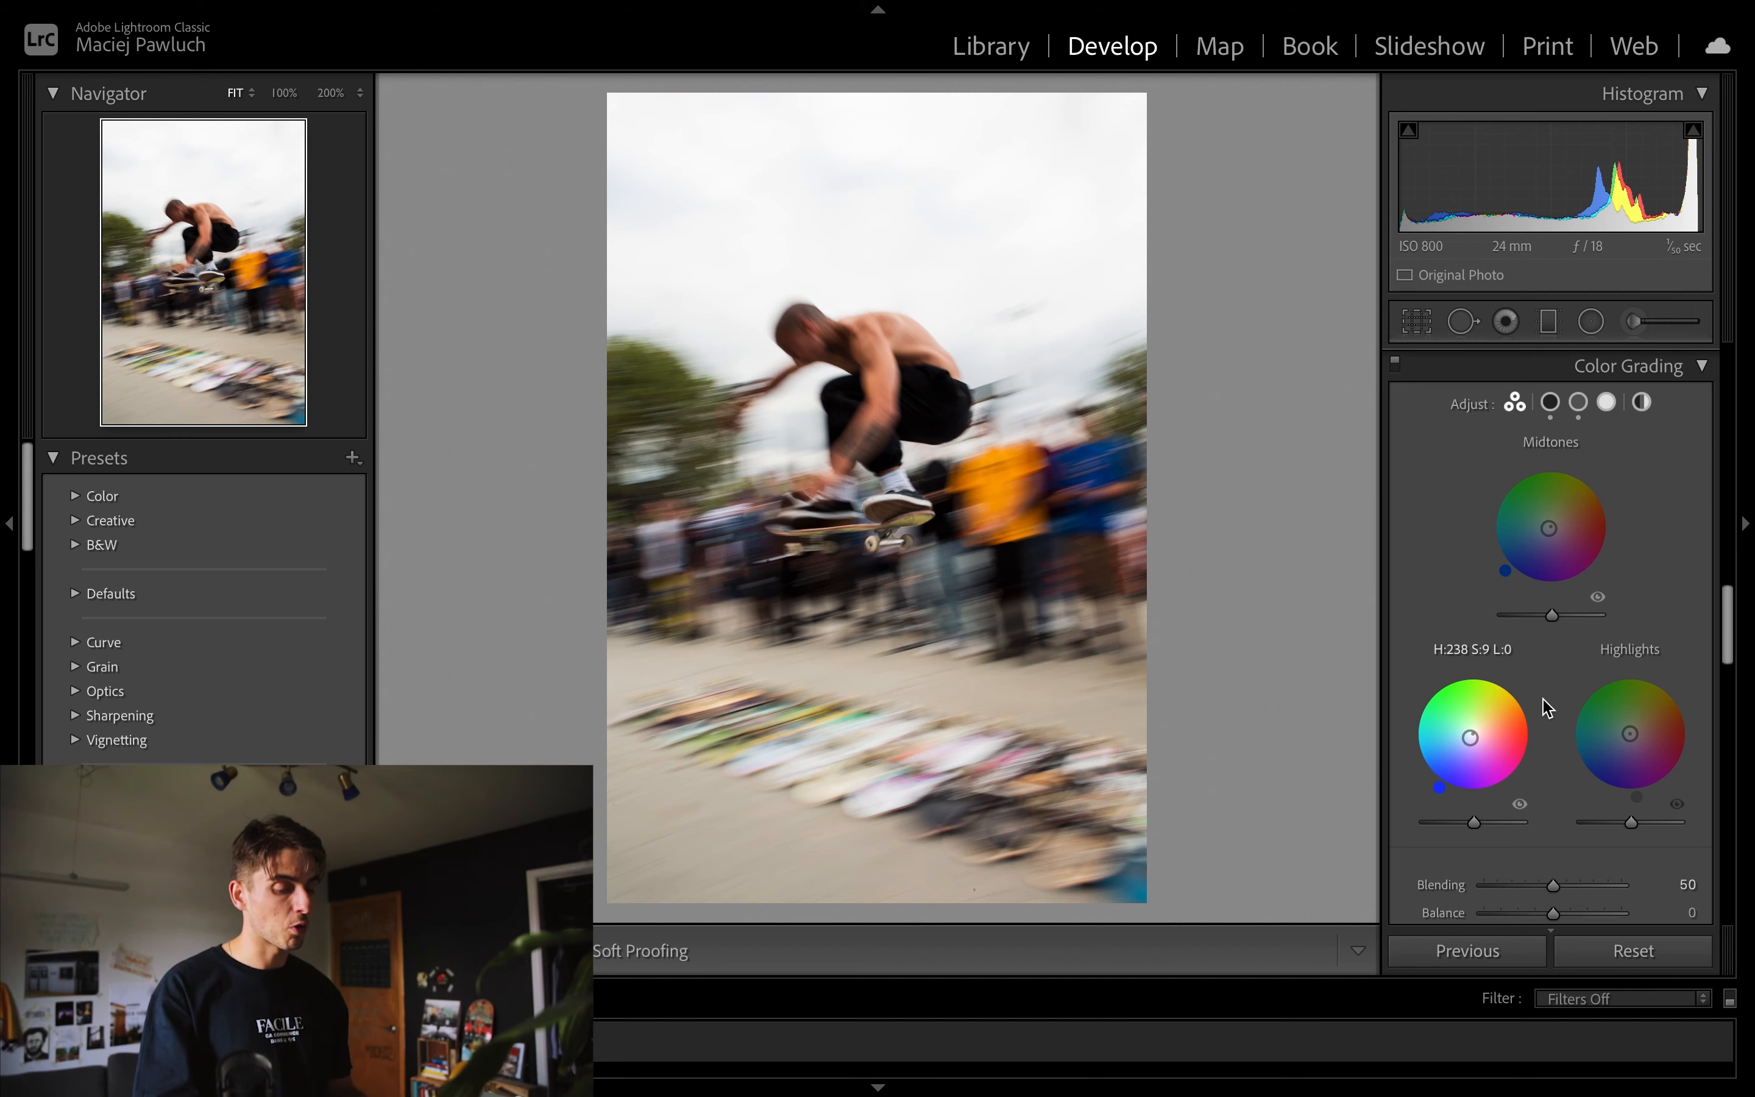
# Turn on Remove Chromatic Aberration and Enable Profile Corrections for the photo's lens
pyautogui.scroll(-3, 1547, 708)
pyautogui.scroll(-4, 1425, 747)
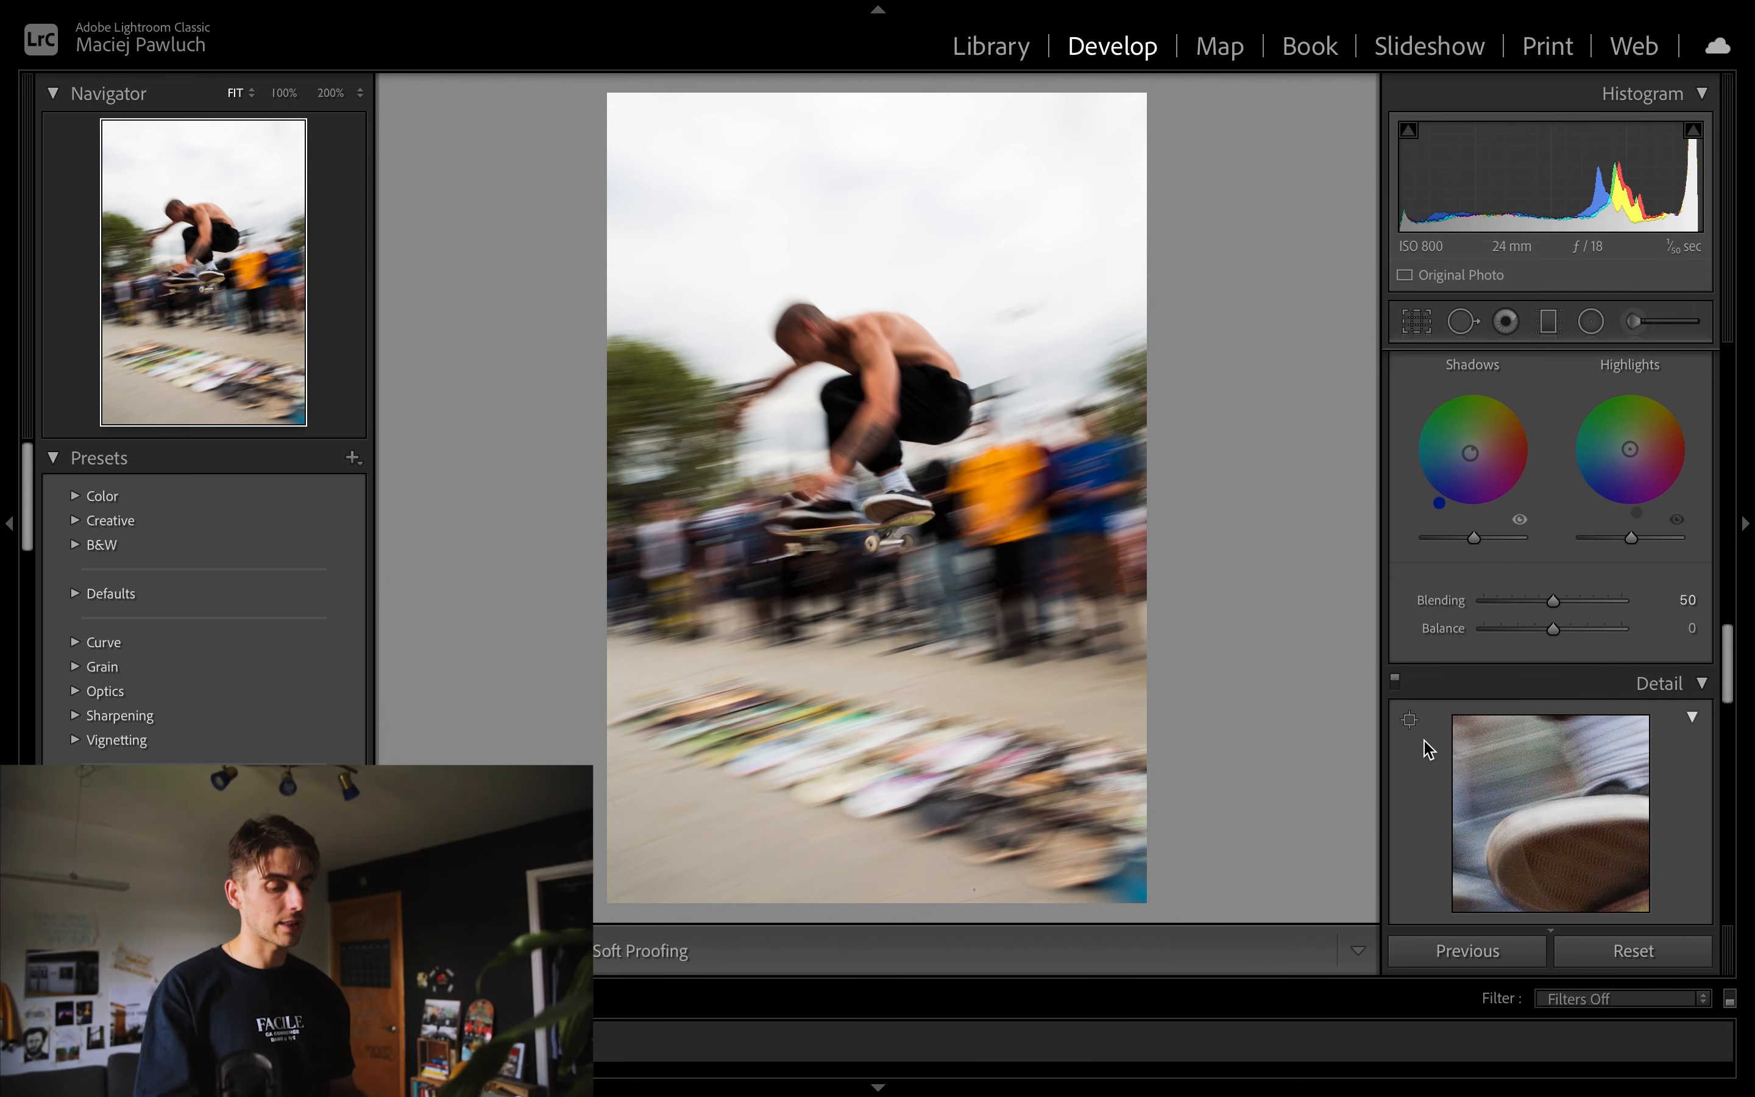
pyautogui.scroll(-3, 1427, 749)
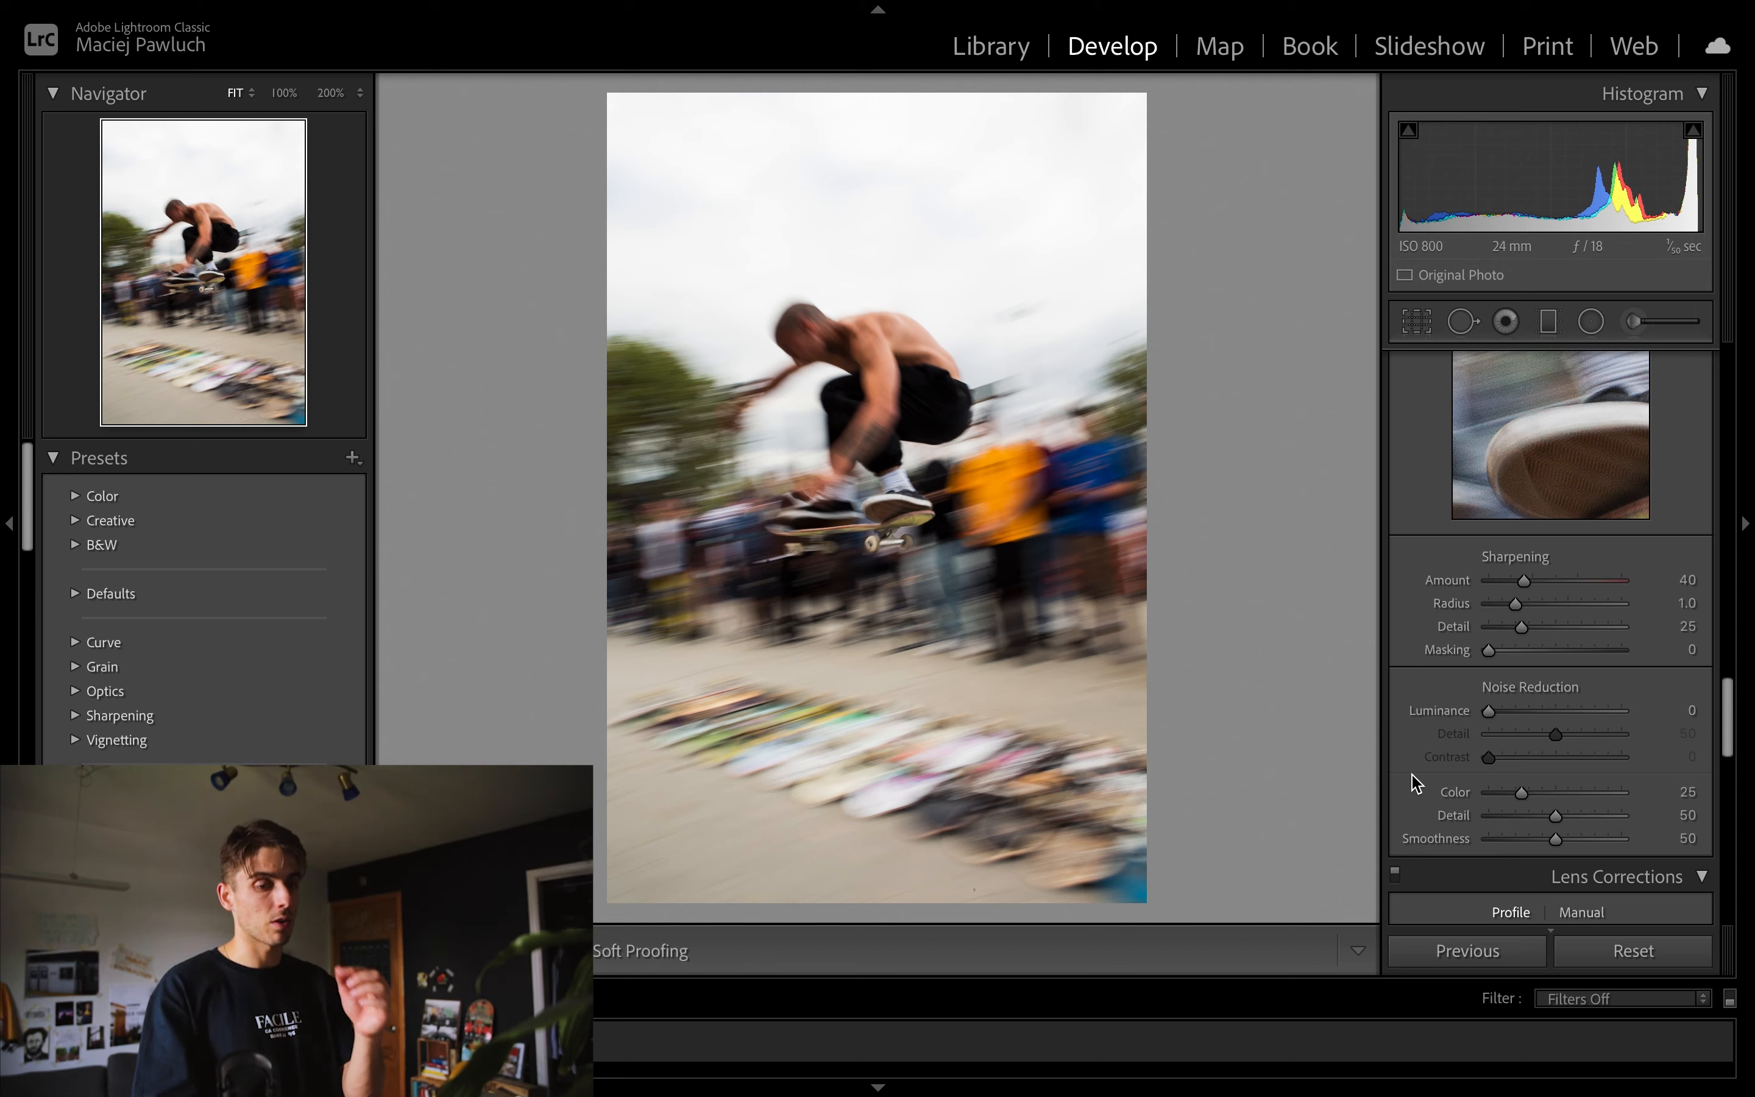
pyautogui.scroll(-2, 1462, 757)
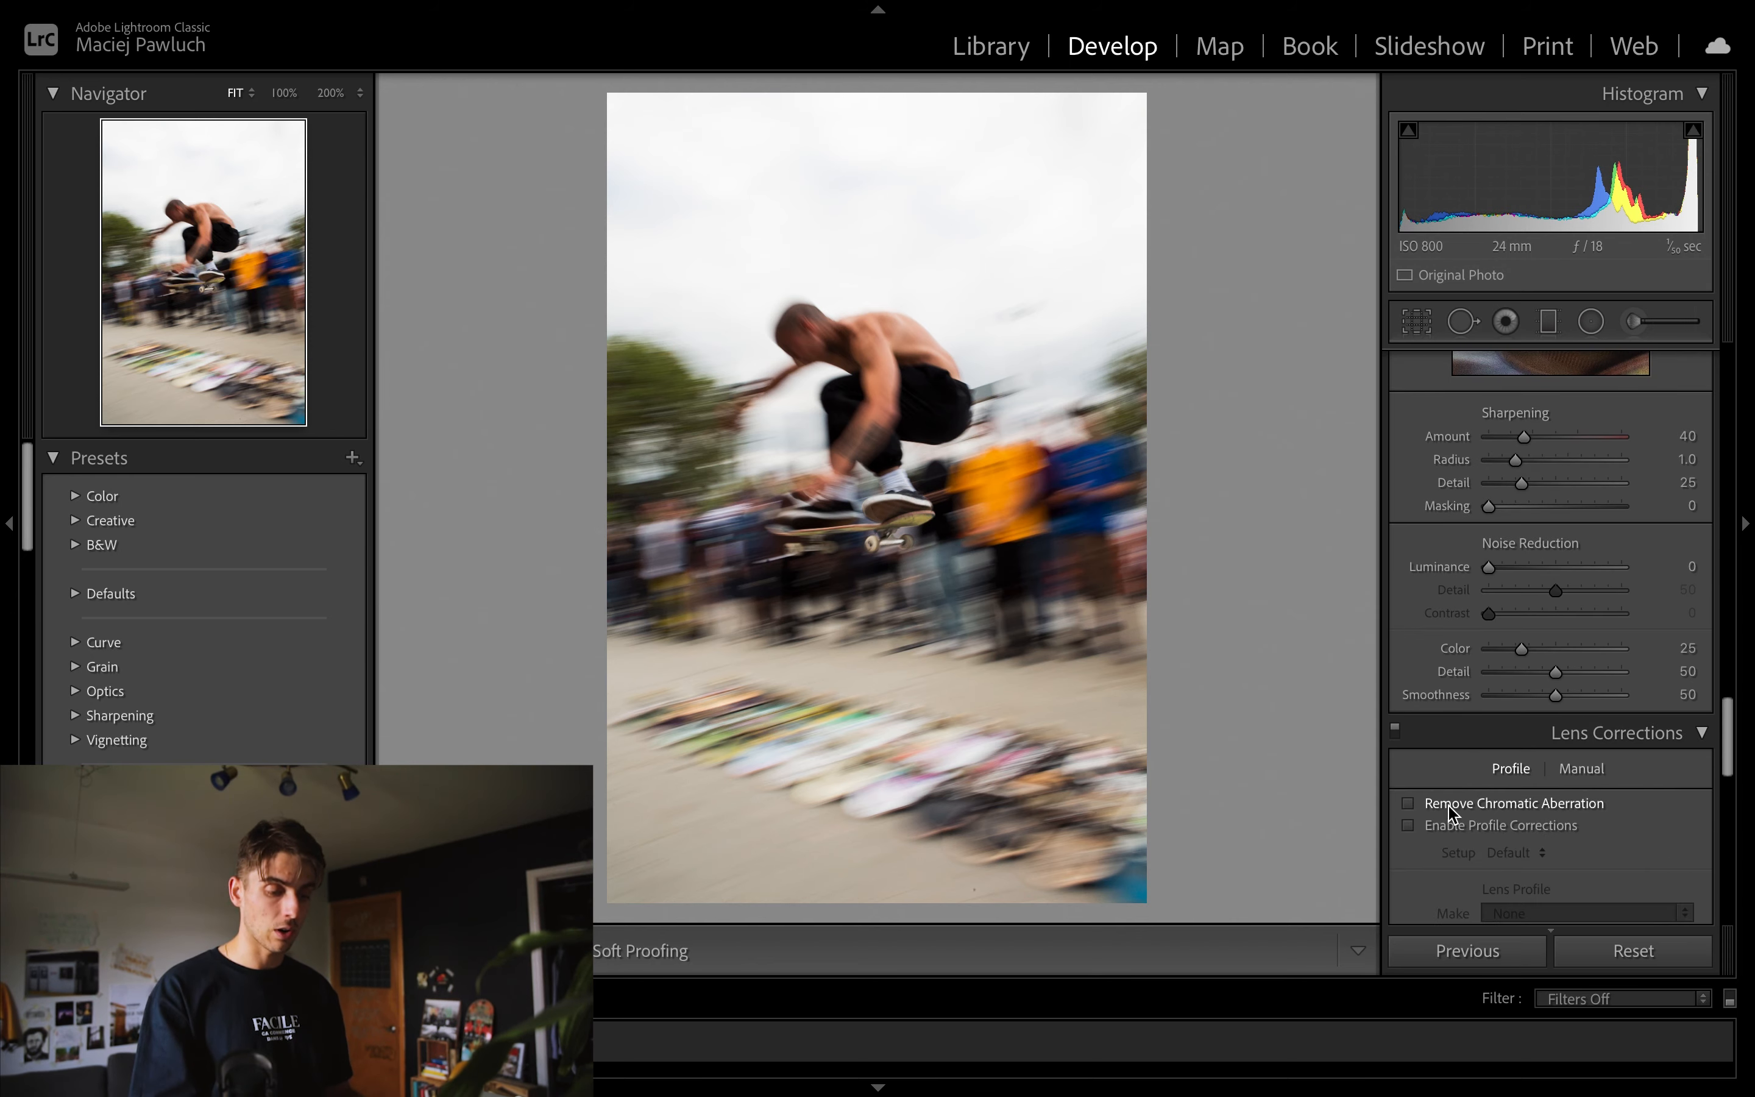
pyautogui.scroll(-1, 1441, 806)
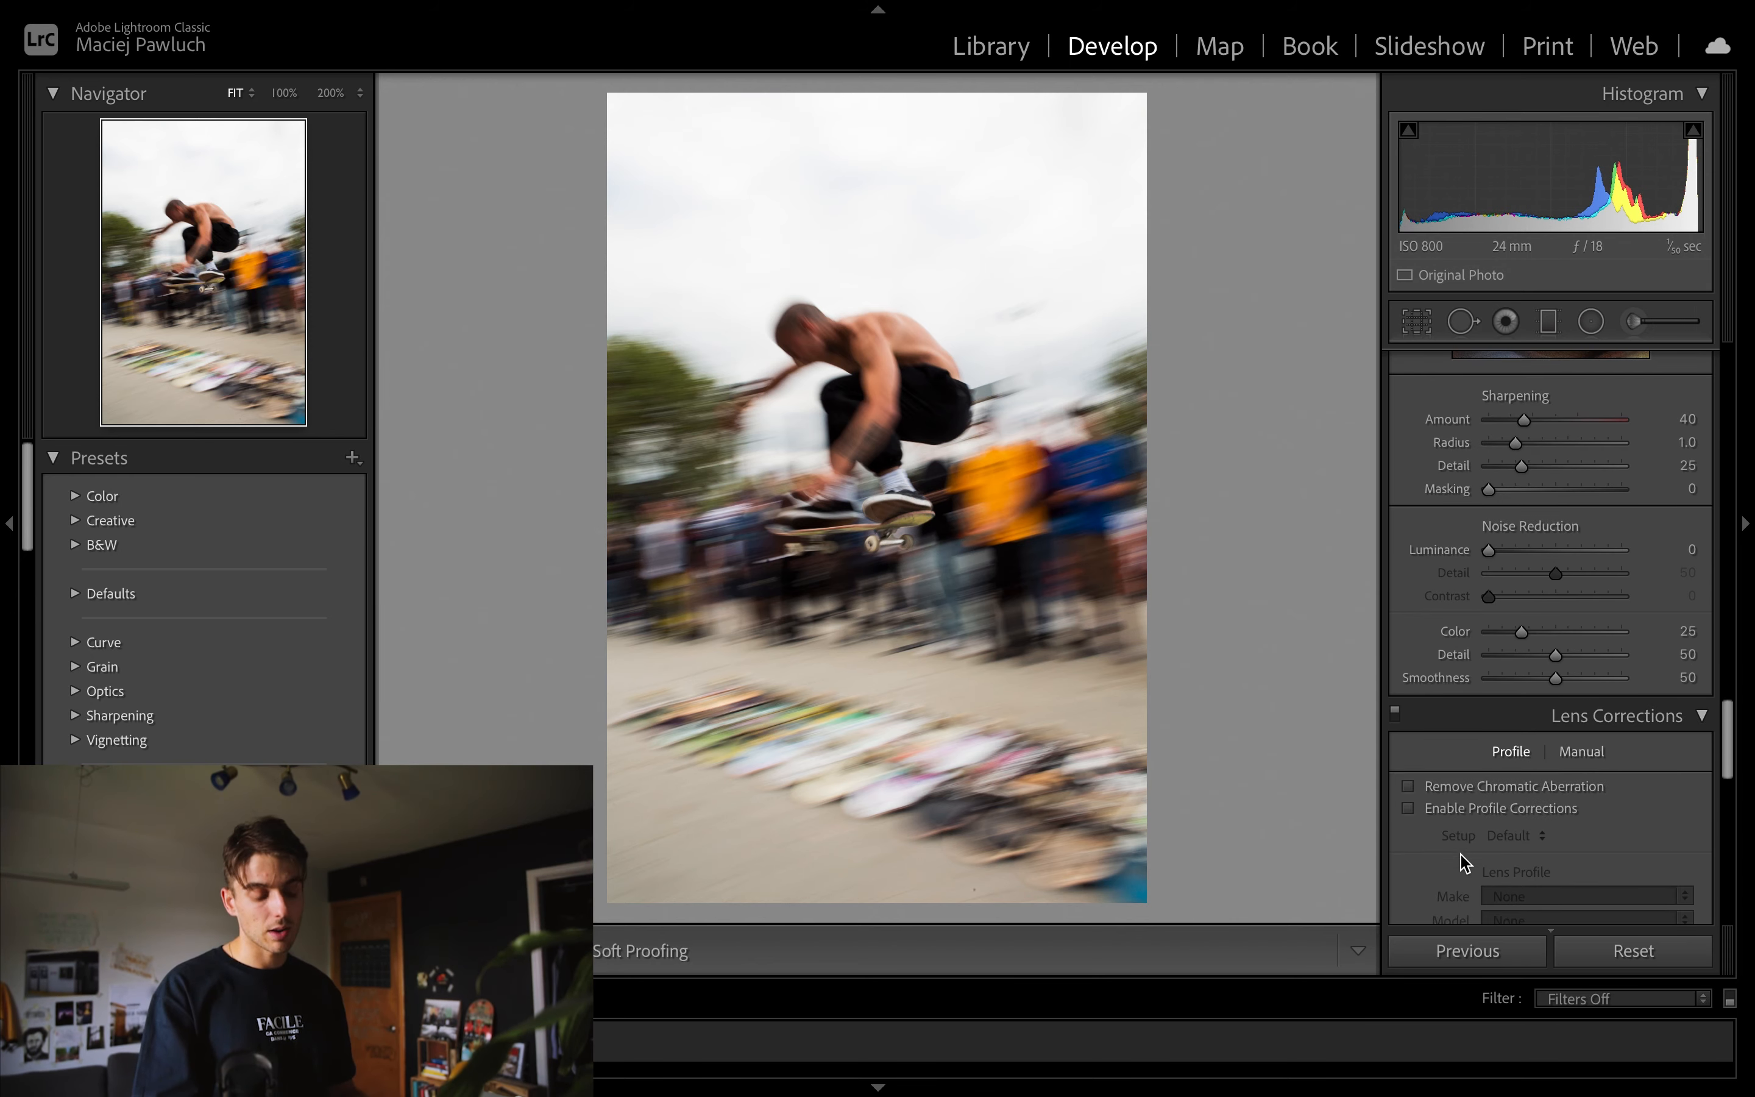
pyautogui.click(1443, 788)
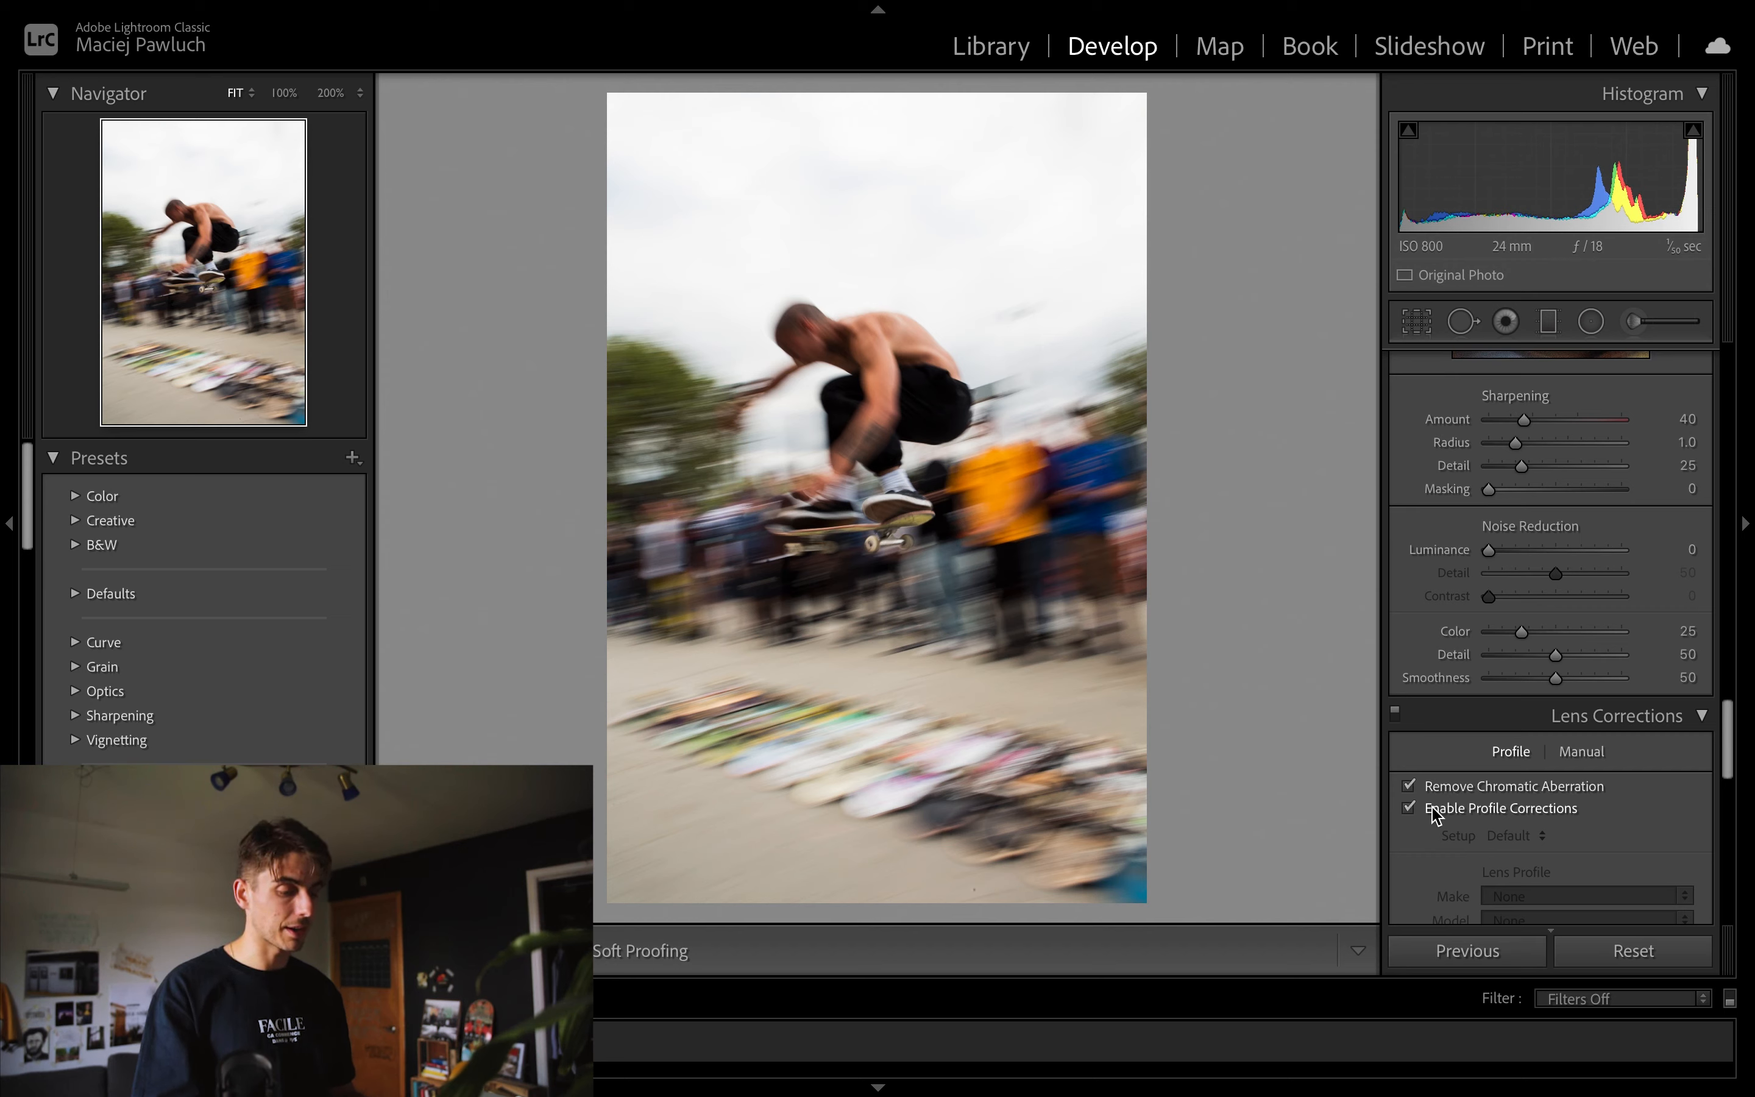
# Lower the photo's Exposure to +0.35
pyautogui.scroll(10, 1443, 708)
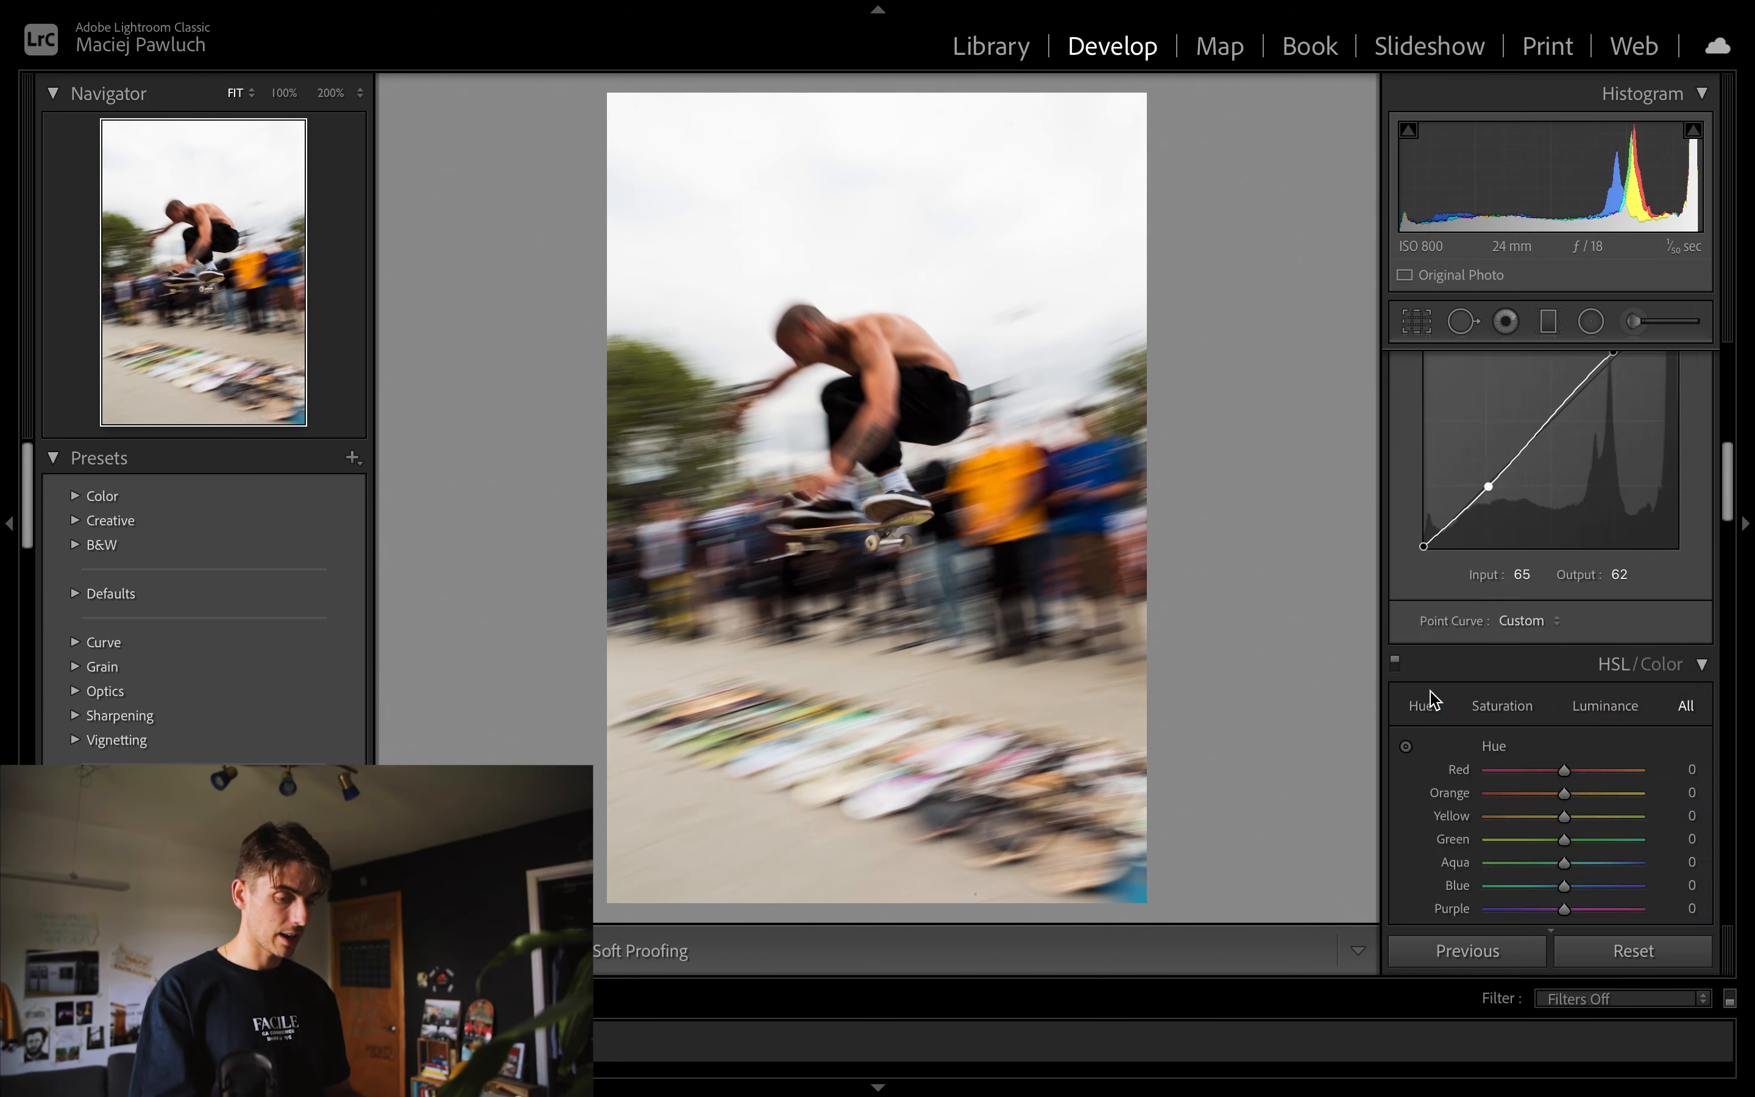
pyautogui.scroll(-1, 1523, 639)
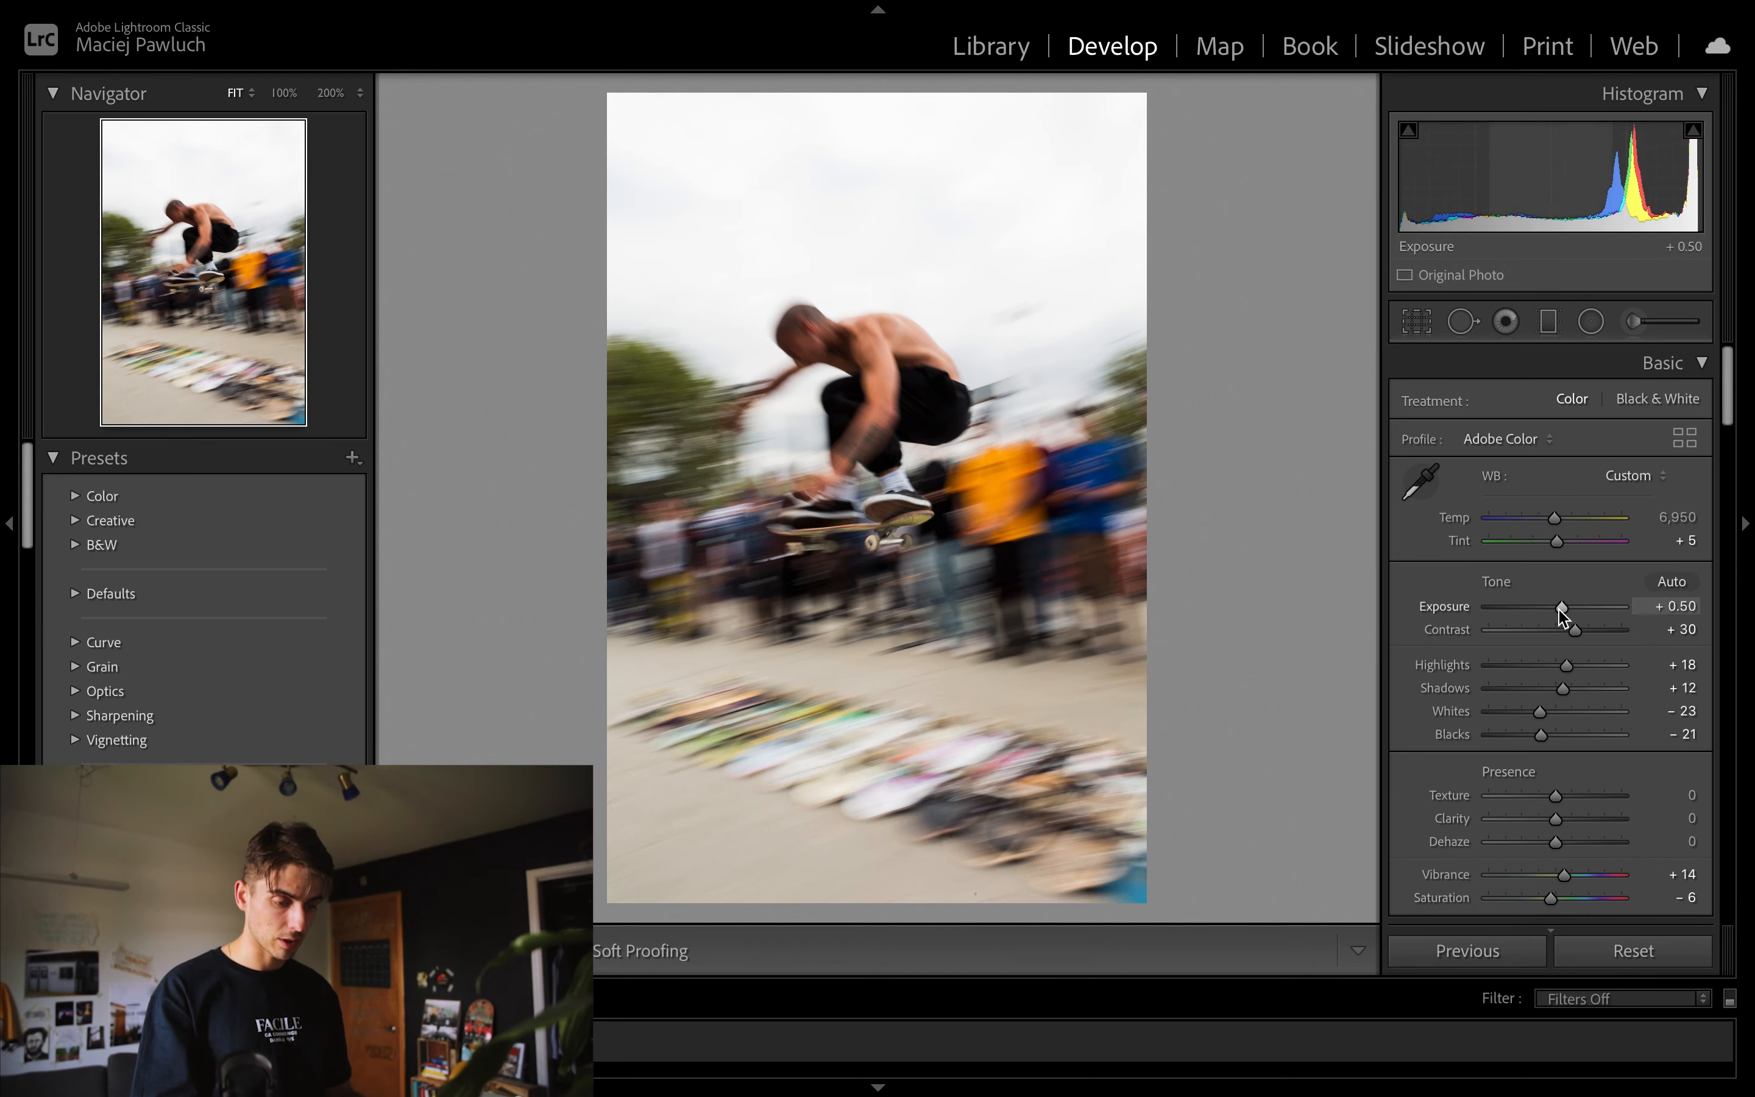
pyautogui.moveTo(1560, 609); pyautogui.dragTo(1558, 610)
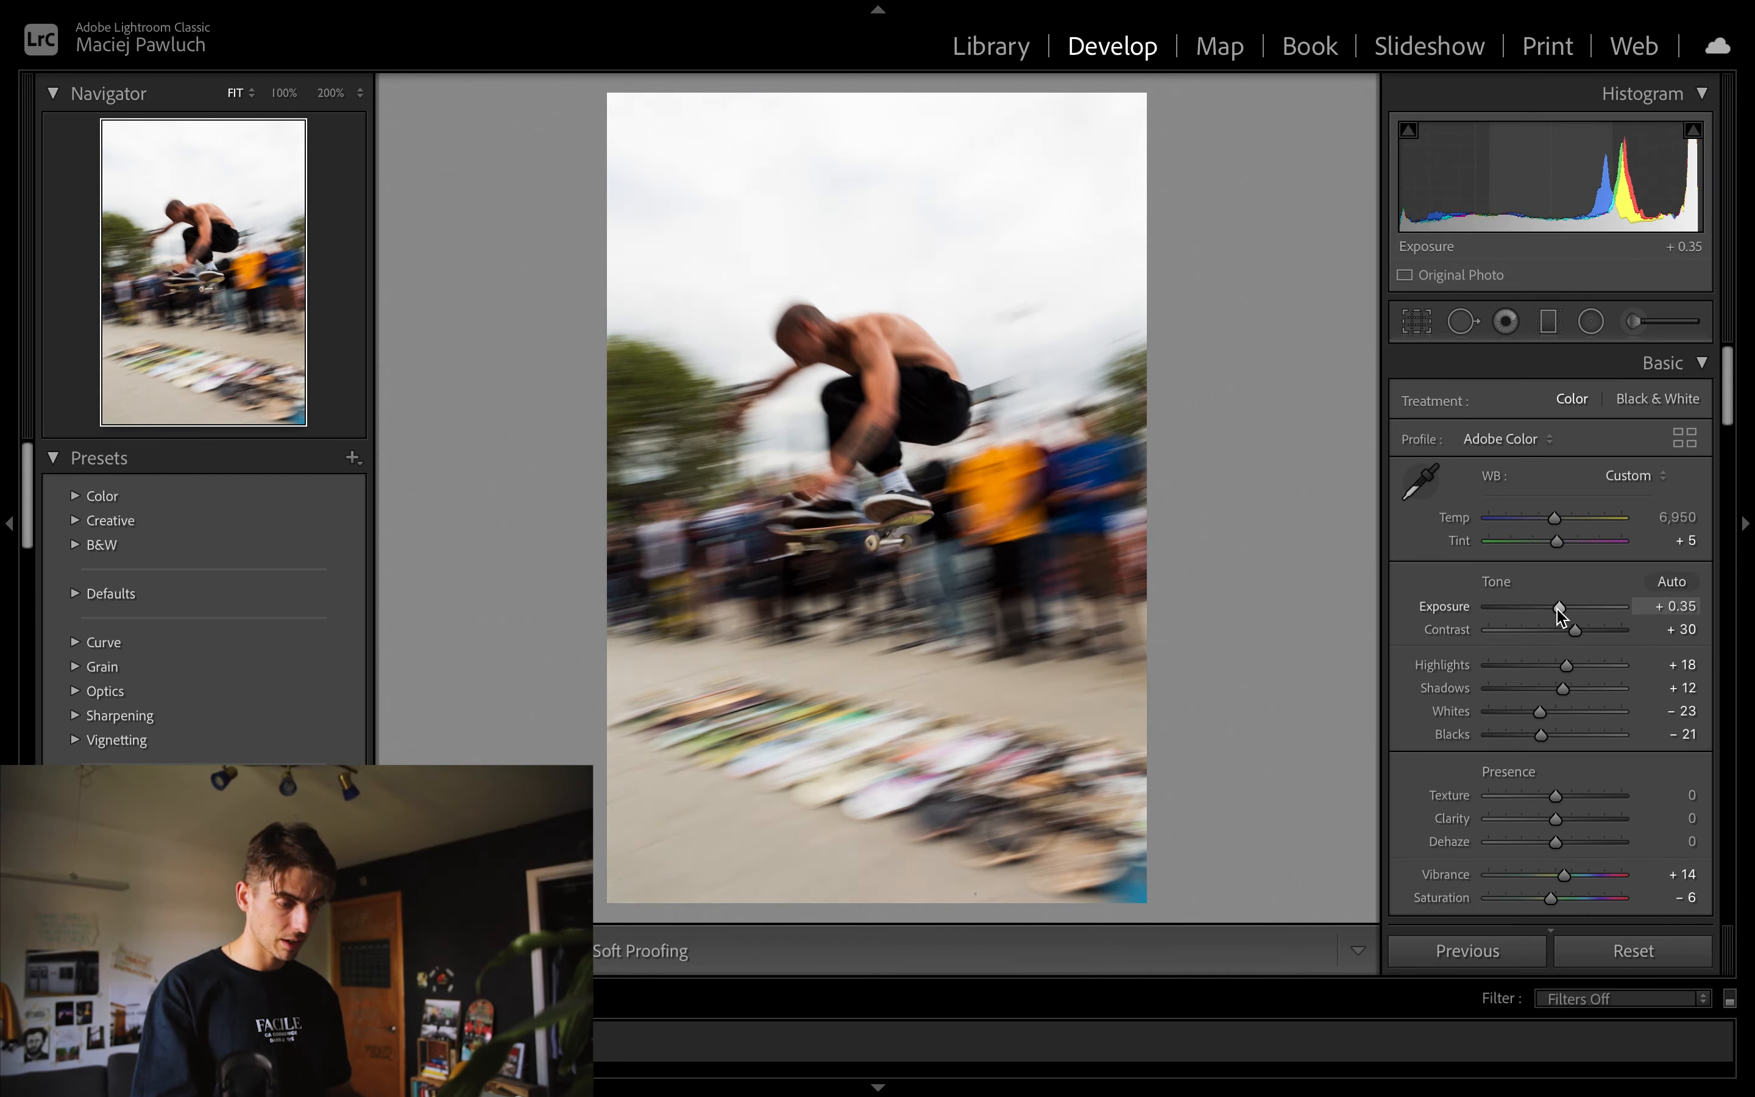
# Compare the photo with and without lens profile corrections, leaving the corrections enabled
pyautogui.scroll(-10, 1422, 685)
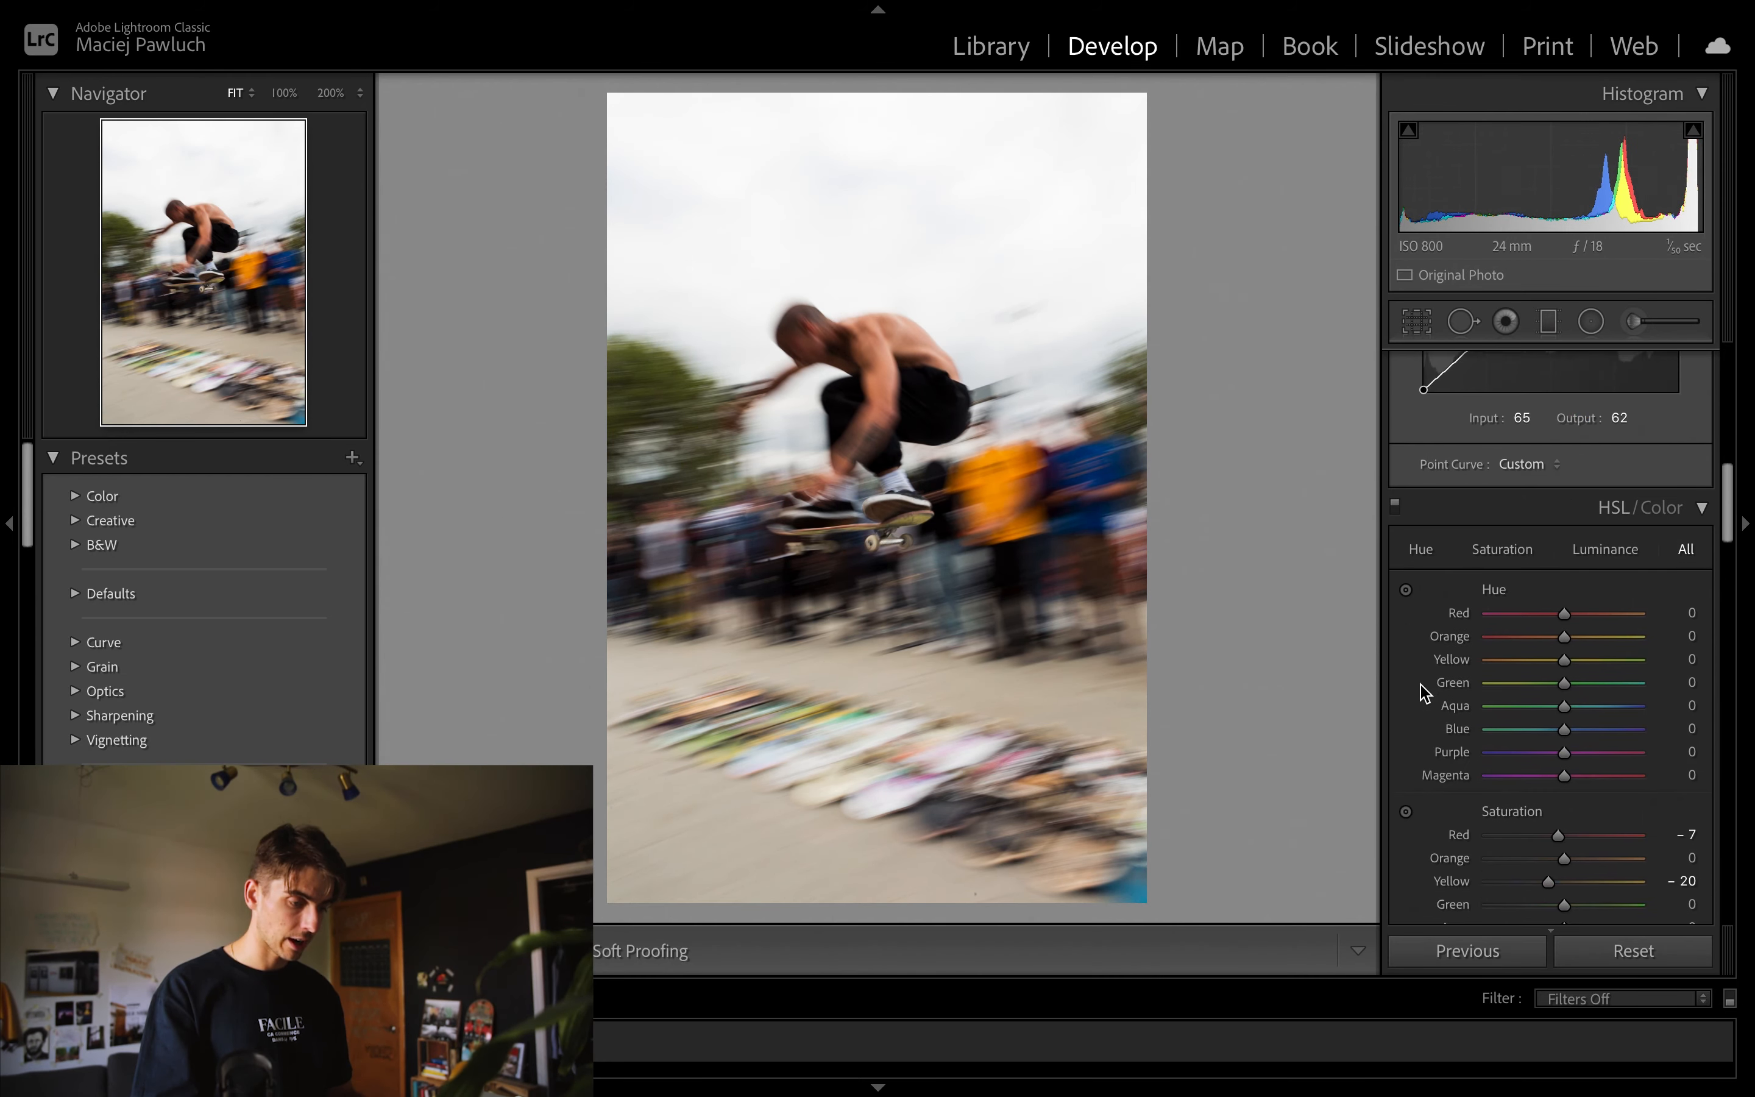
pyautogui.scroll(-10, 1423, 693)
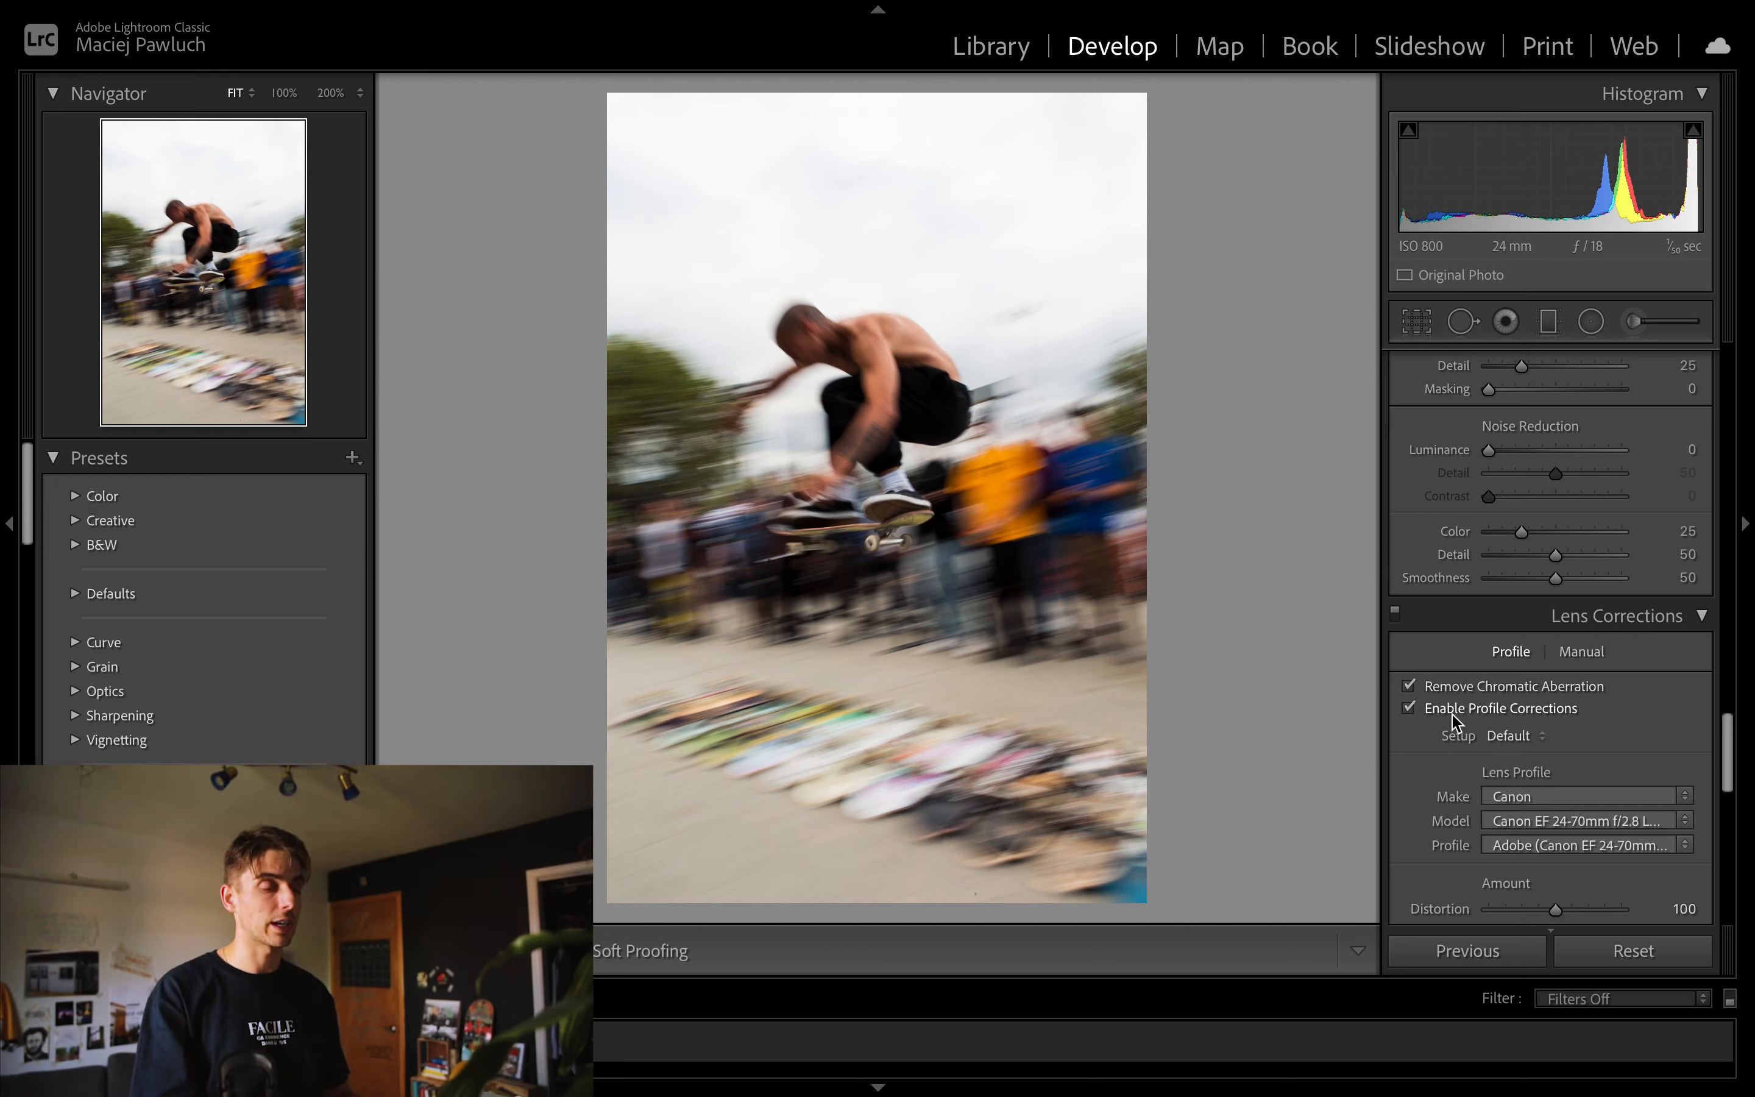
pyautogui.click(1410, 709)
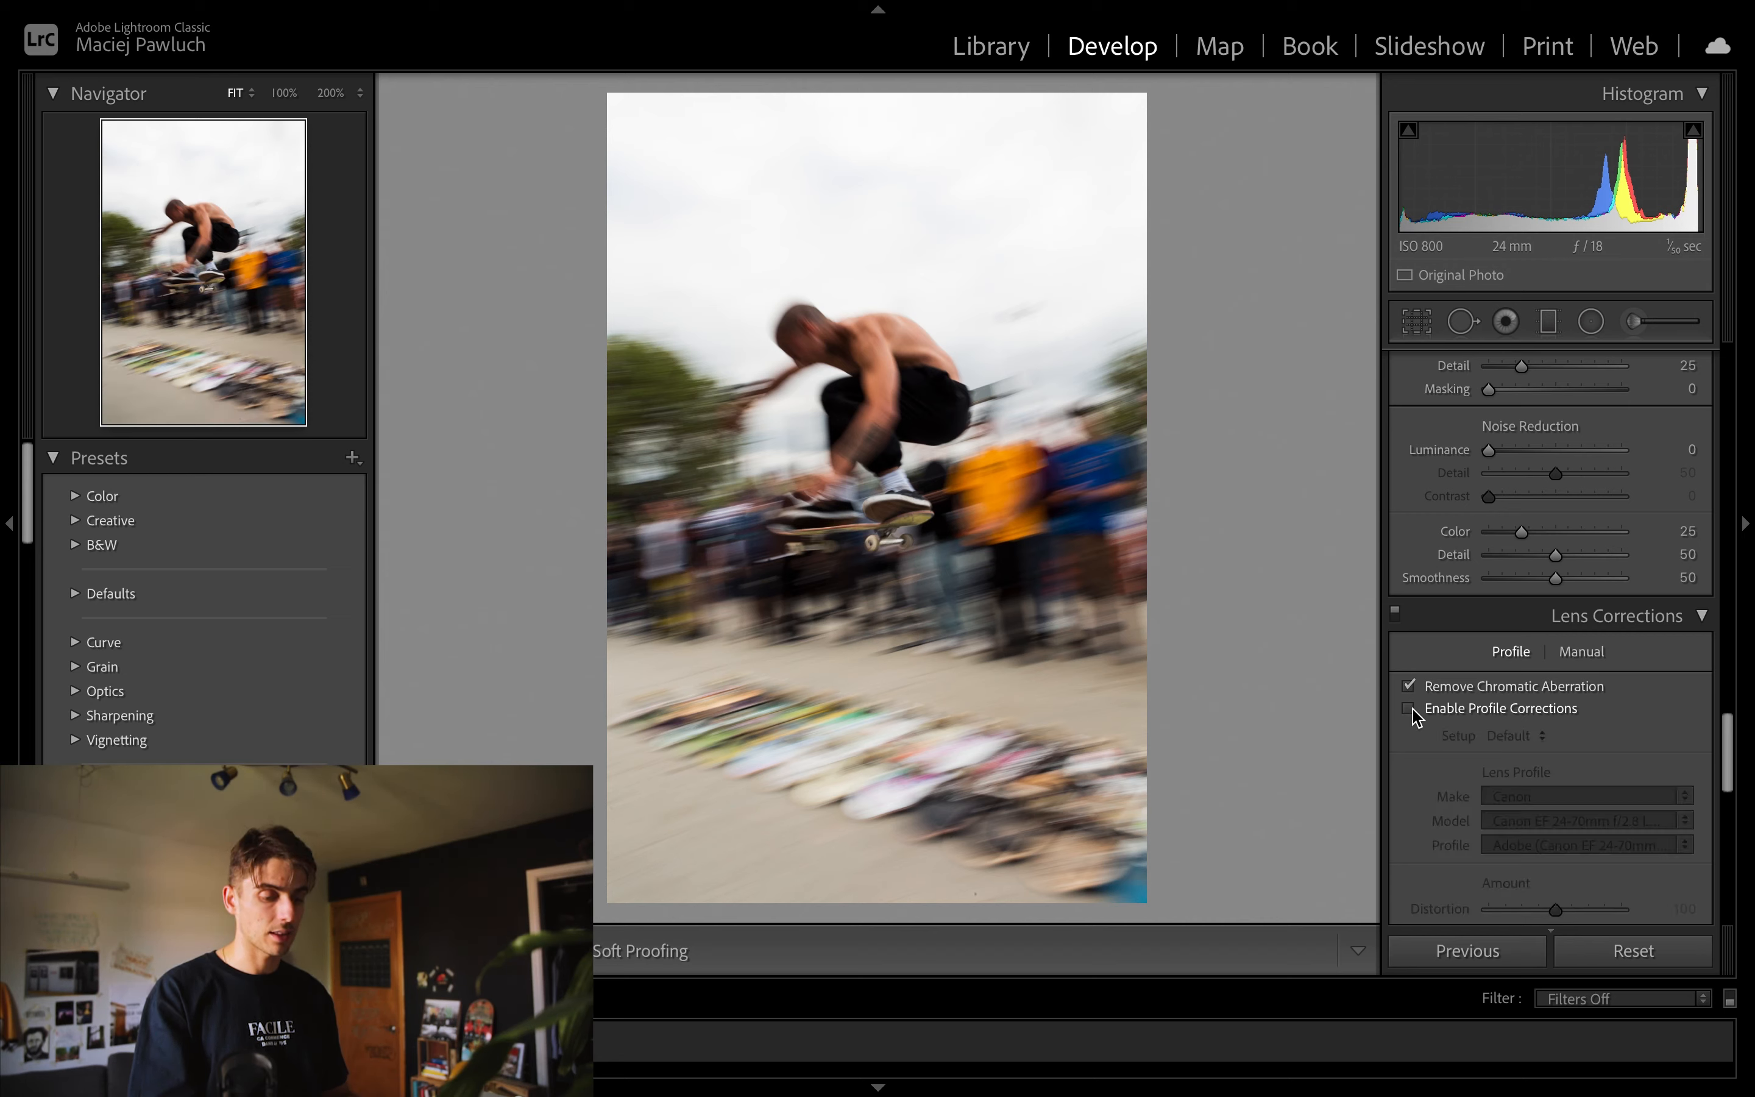
pyautogui.click(1410, 710)
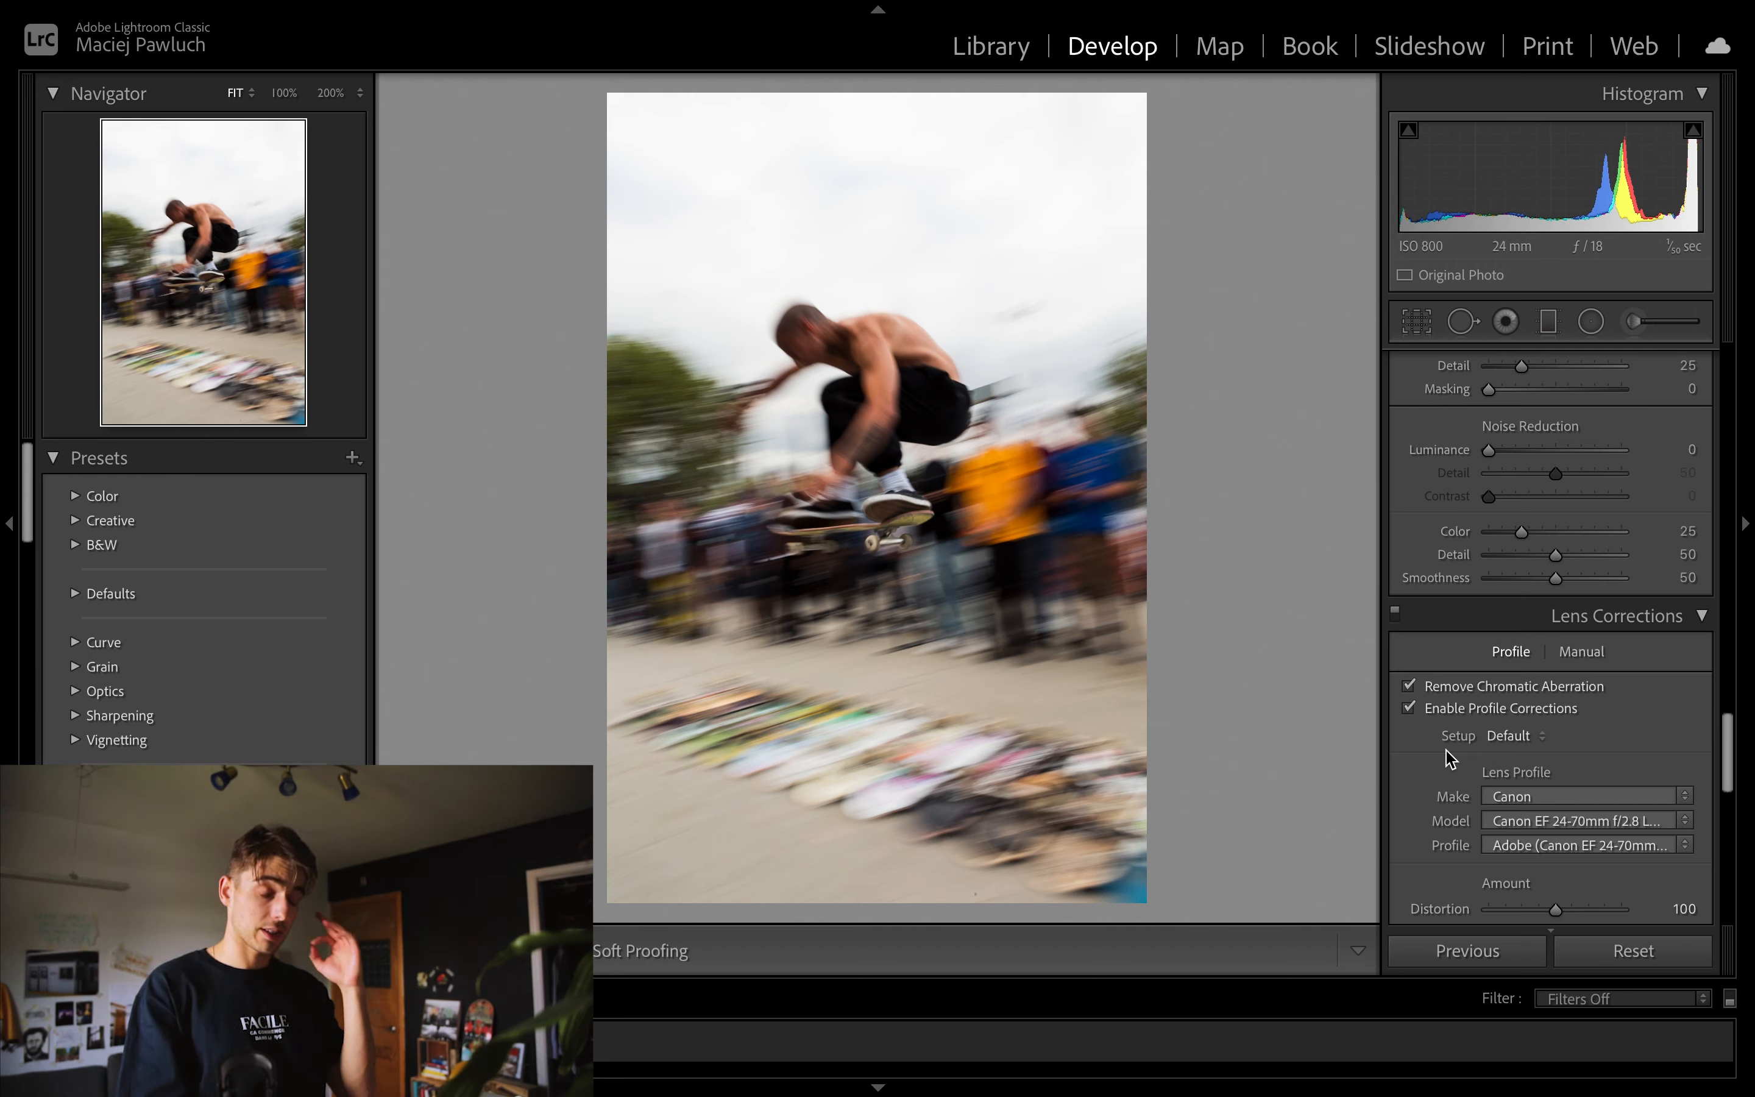
pyautogui.click(1409, 709)
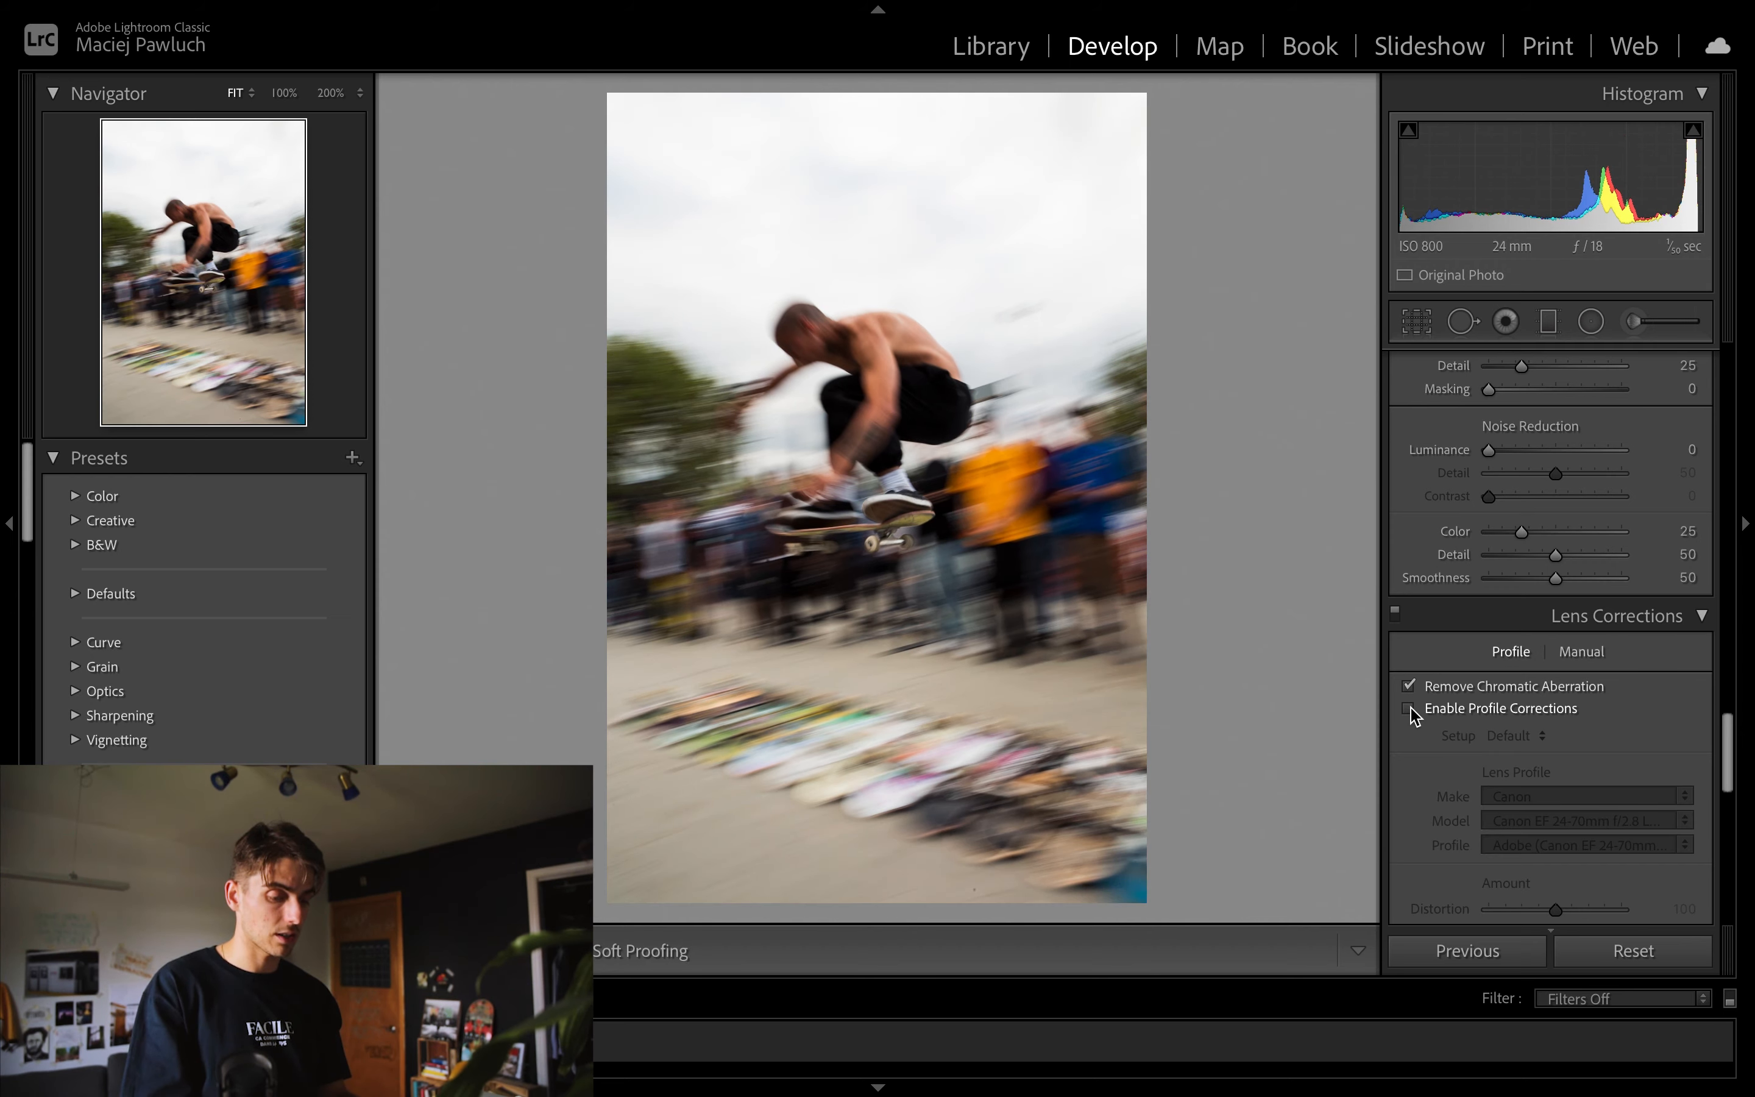
pyautogui.click(1411, 709)
# Try a post-crop vignette with Amount -100, reset the amount to 0, and review the photo full screen
pyautogui.scroll(-4, 1419, 797)
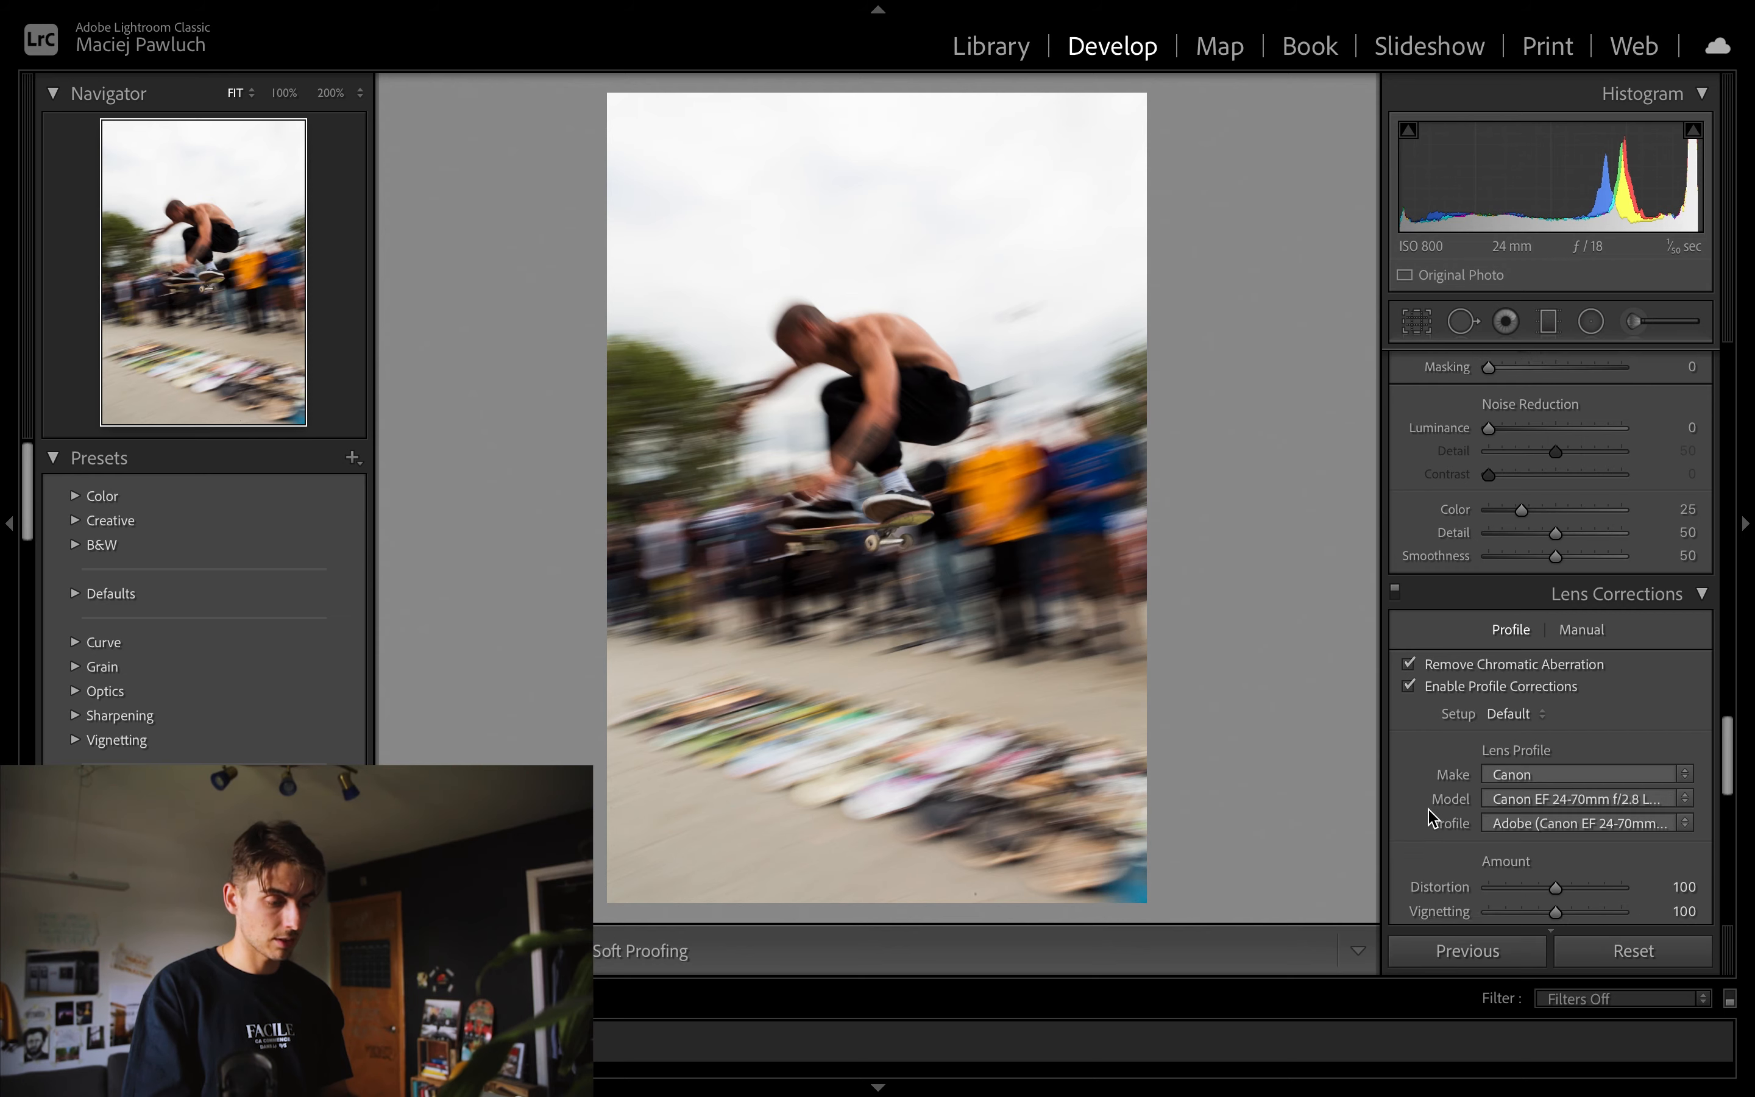
pyautogui.scroll(-15, 1432, 818)
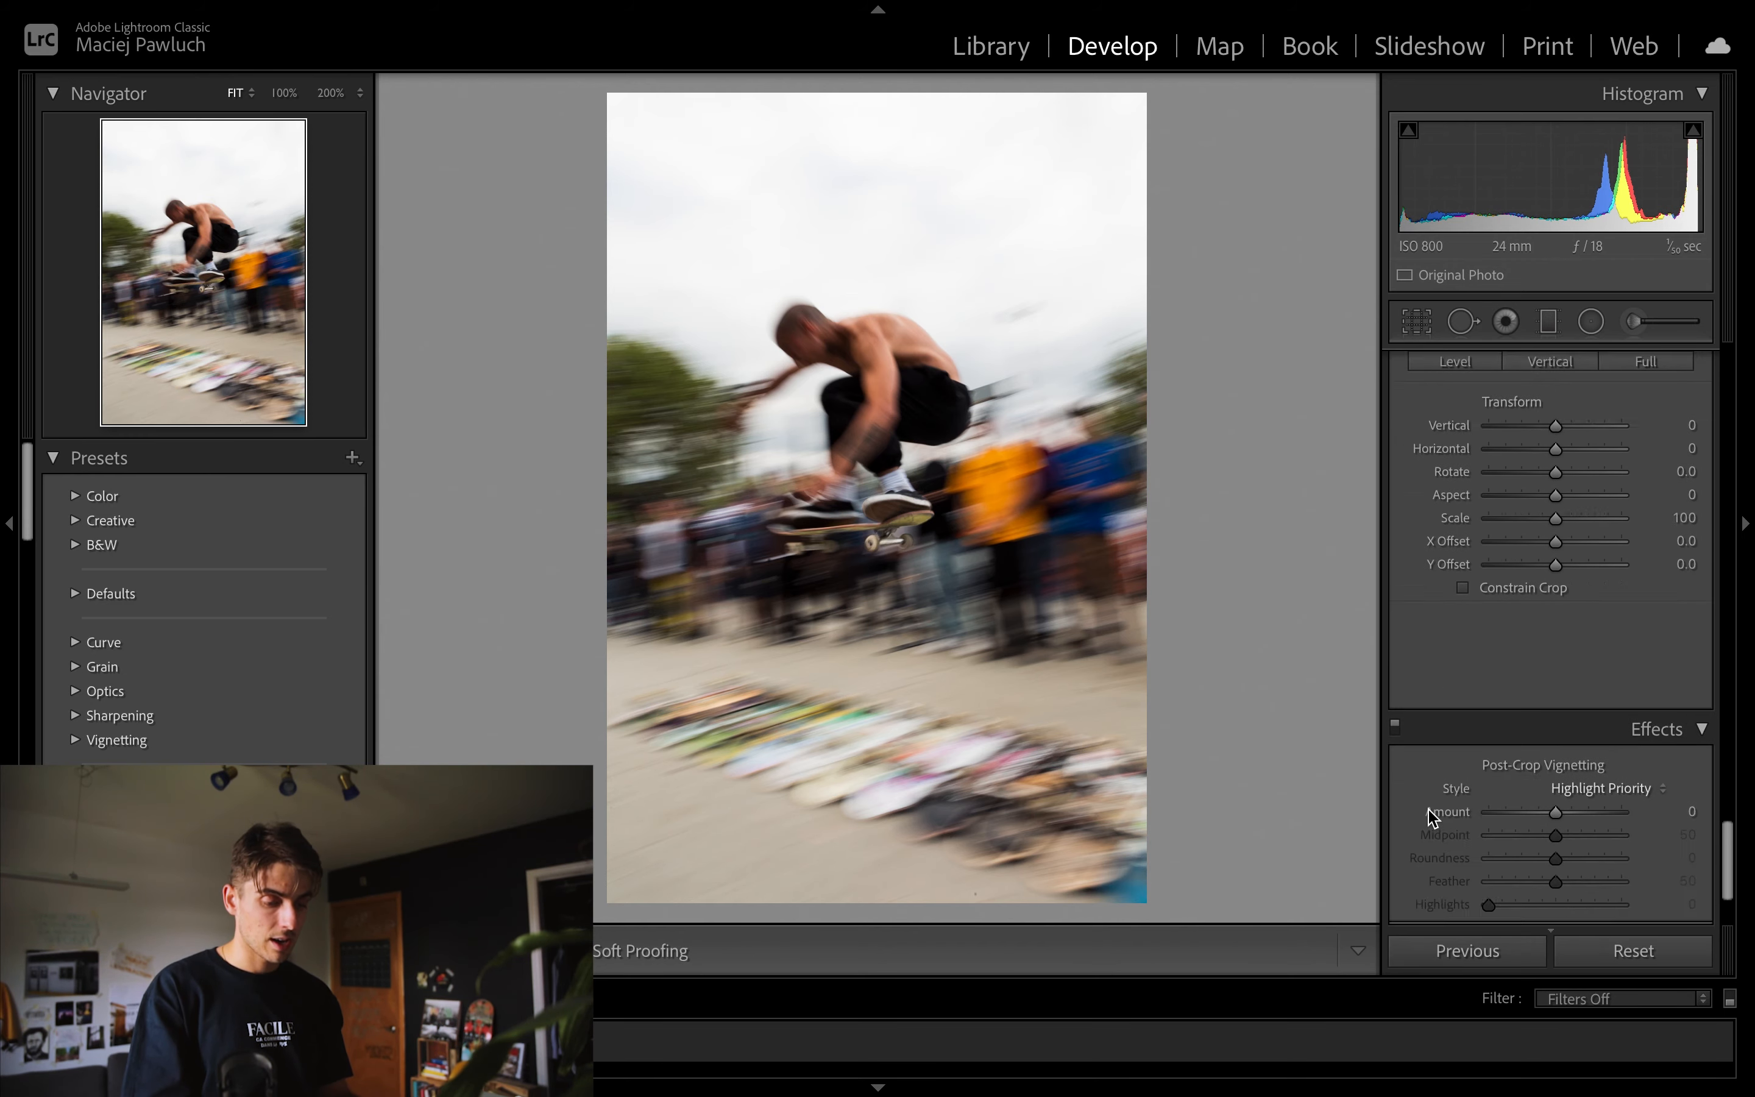
pyautogui.scroll(-2, 1522, 707)
pyautogui.moveTo(1556, 667); pyautogui.dragTo(1433, 686)
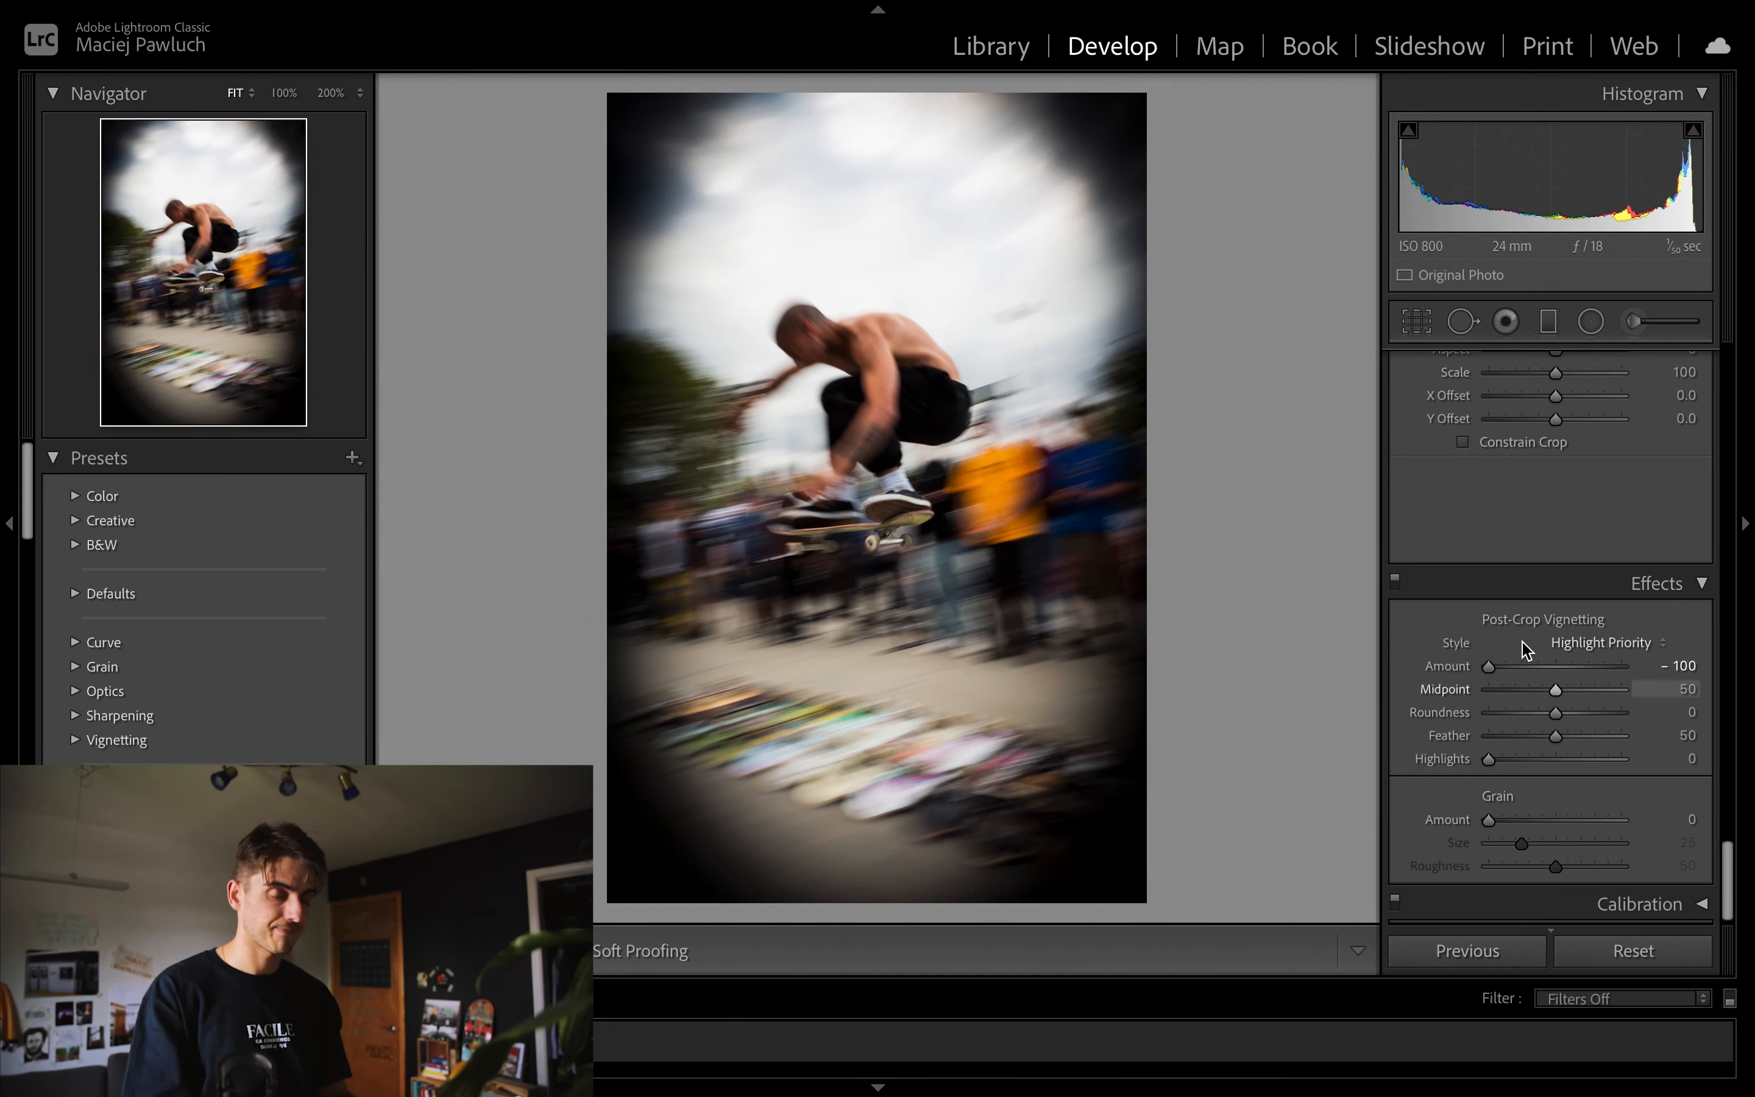
pyautogui.moveTo(1488, 667); pyautogui.dragTo(1542, 671)
pyautogui.doubleClick(1540, 669)
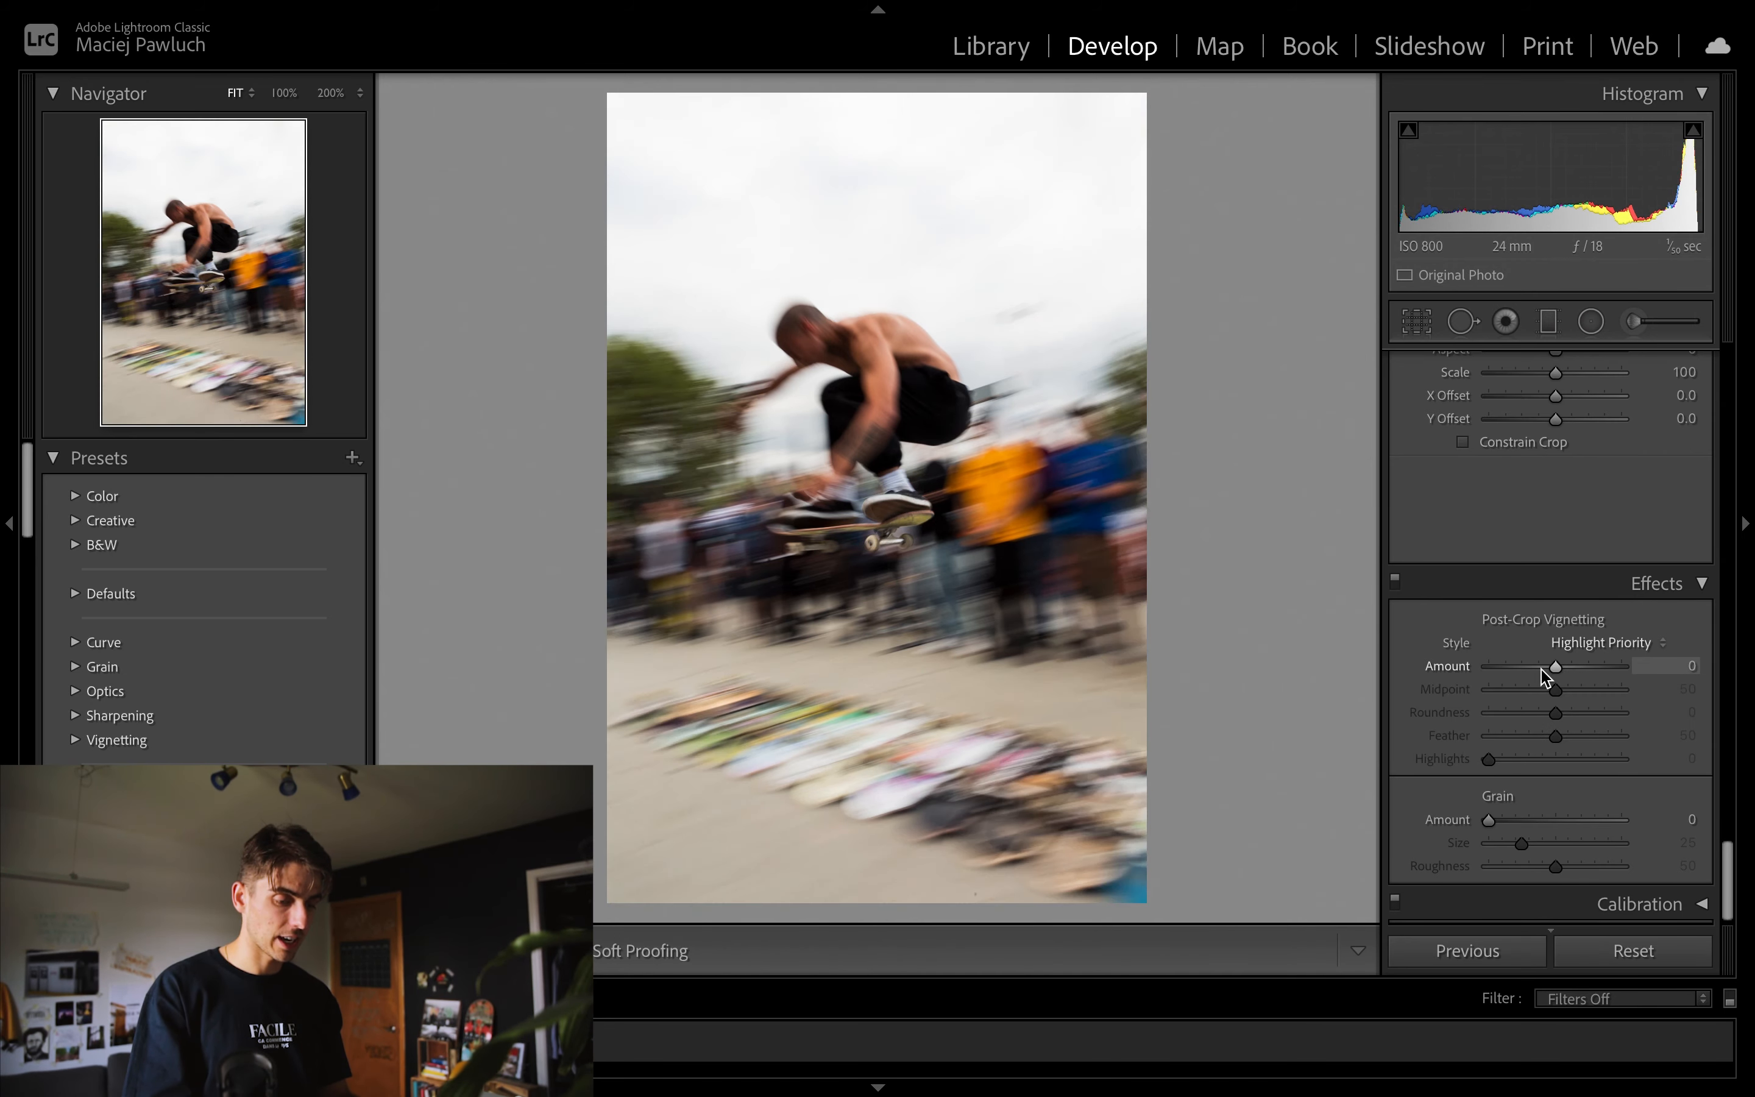
pyautogui.scroll(-1, 1438, 780)
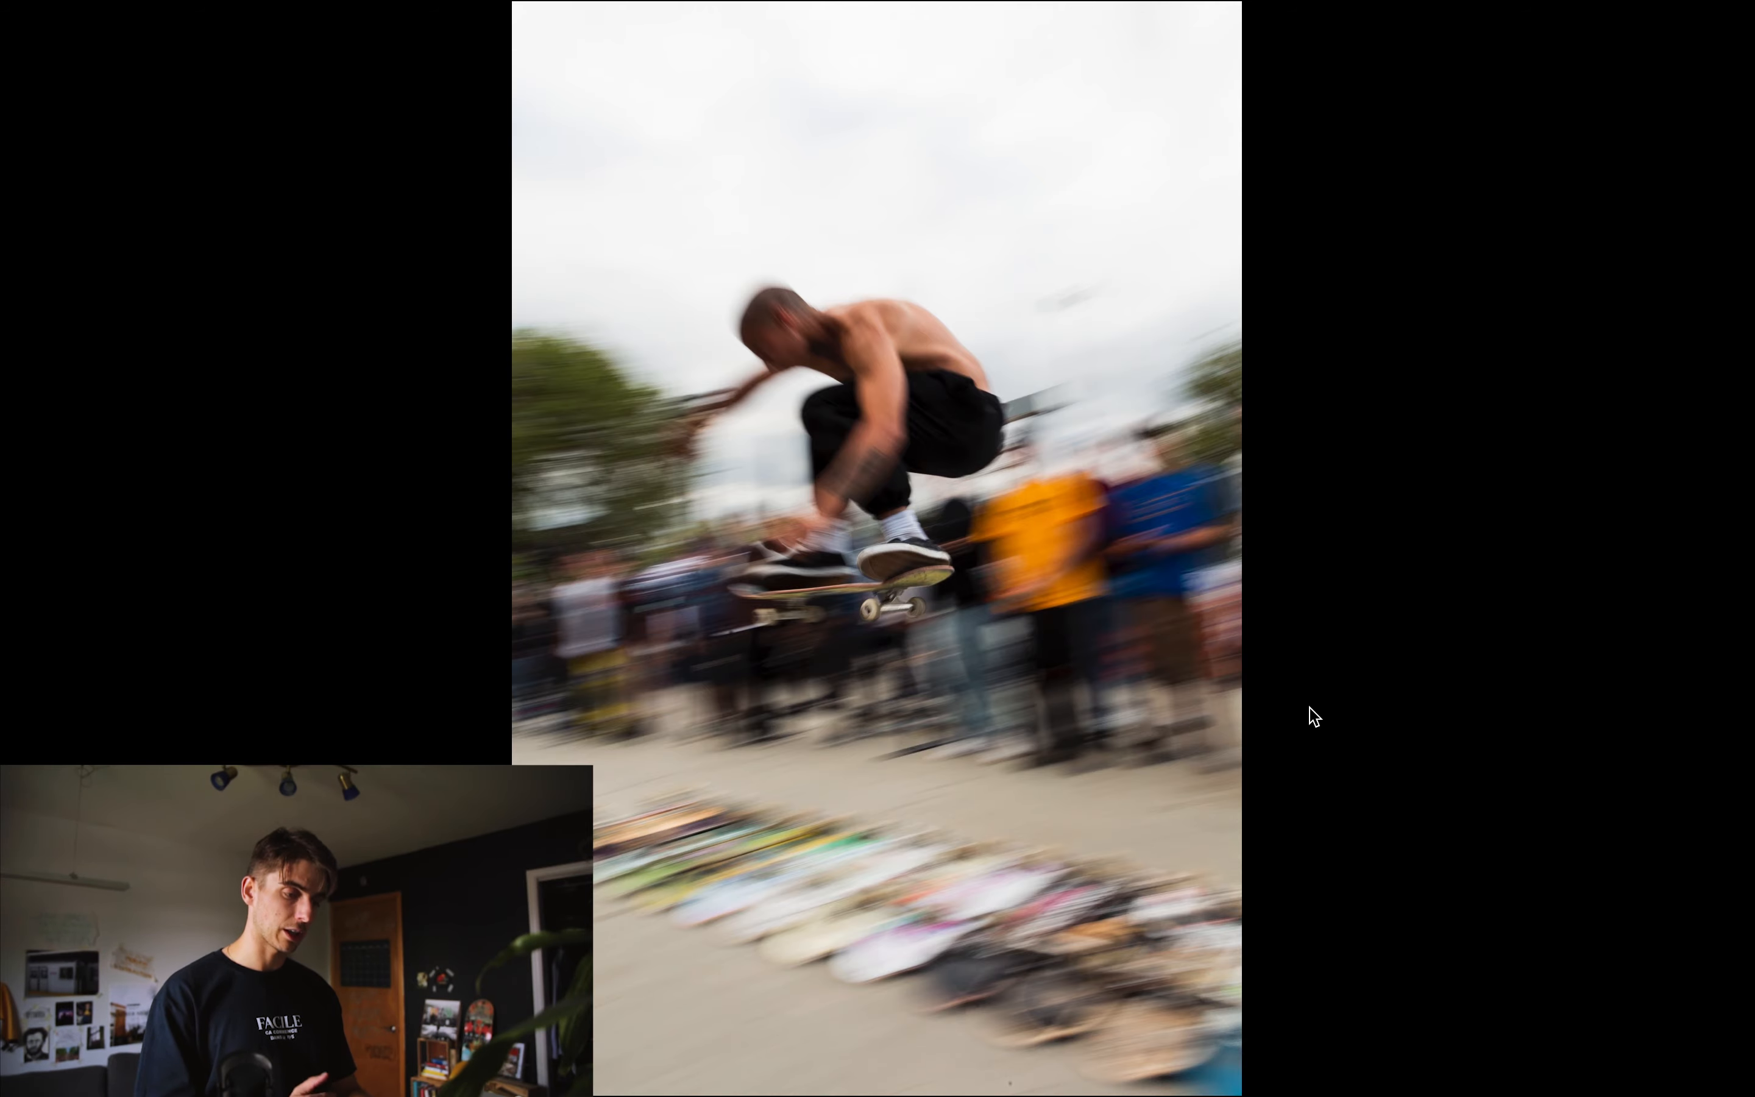
pyautogui.press('f')
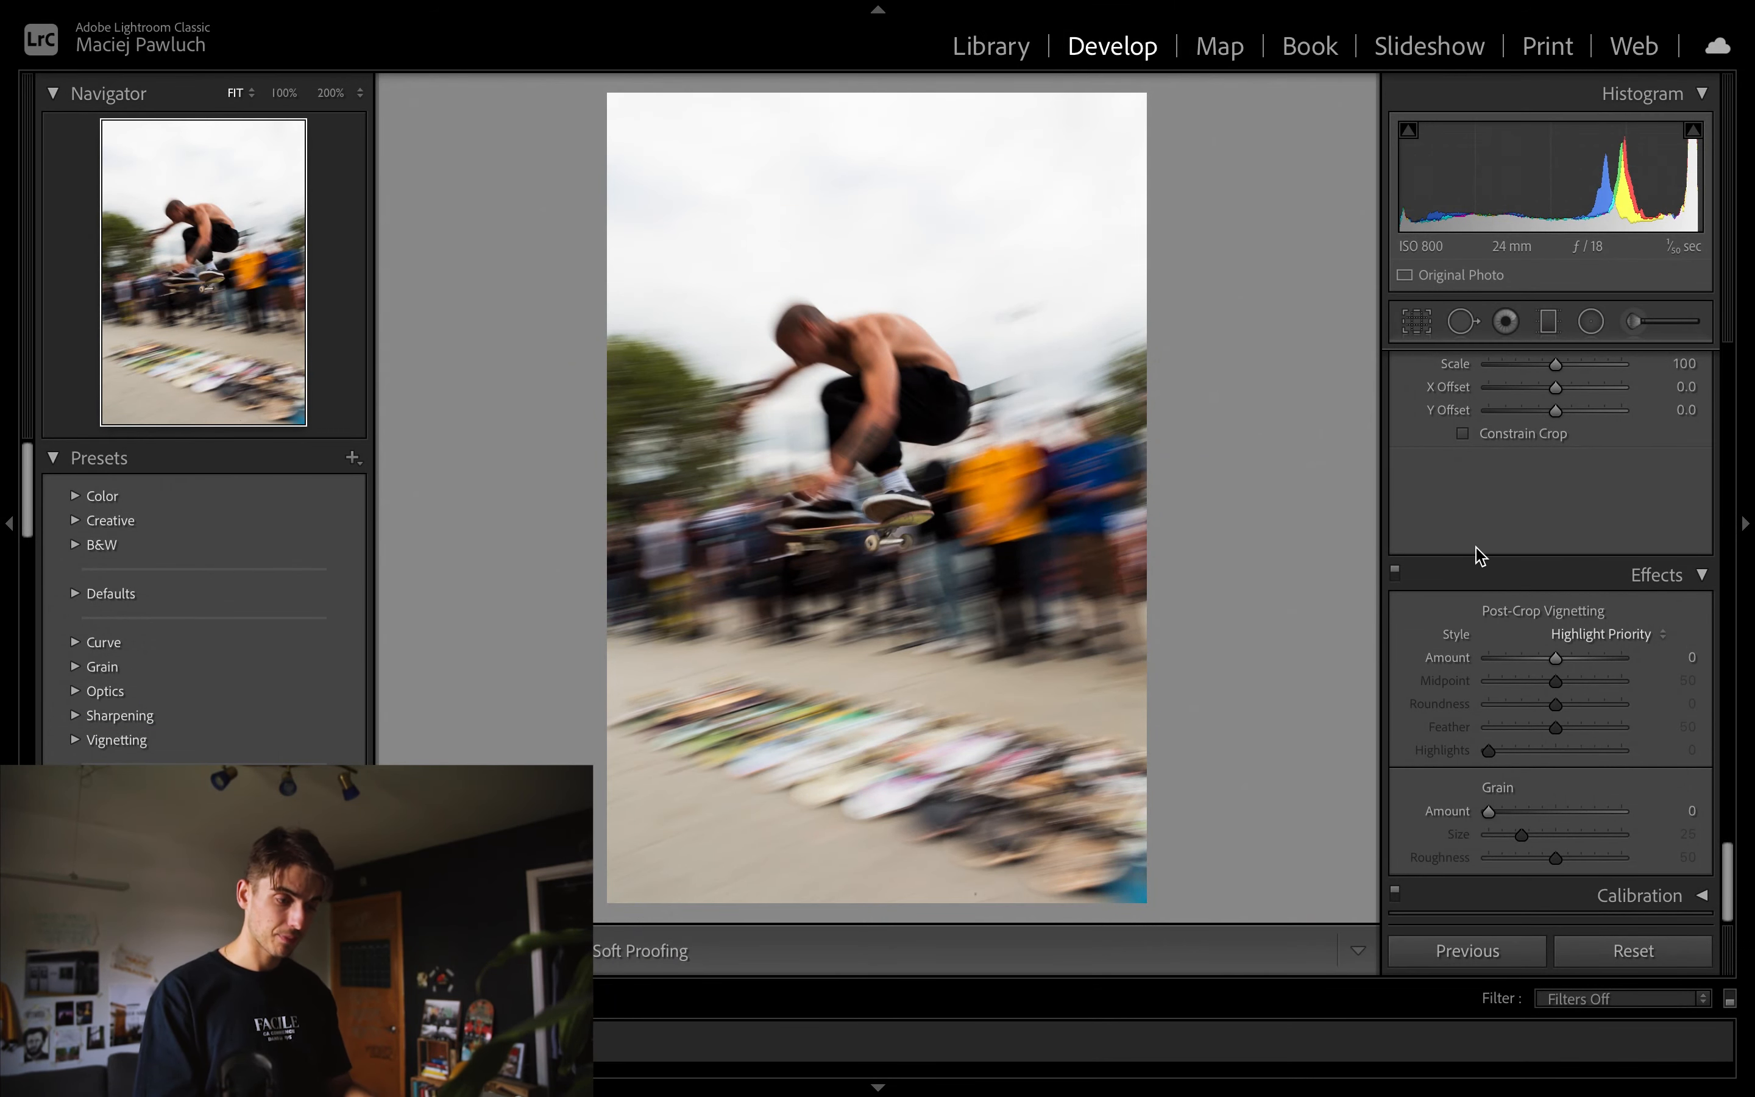
# In HSL, set Green to saturation +13 and hue -12, and set the Yellow hue to +10
pyautogui.scroll(15, 1481, 552)
pyautogui.scroll(-10, 1451, 675)
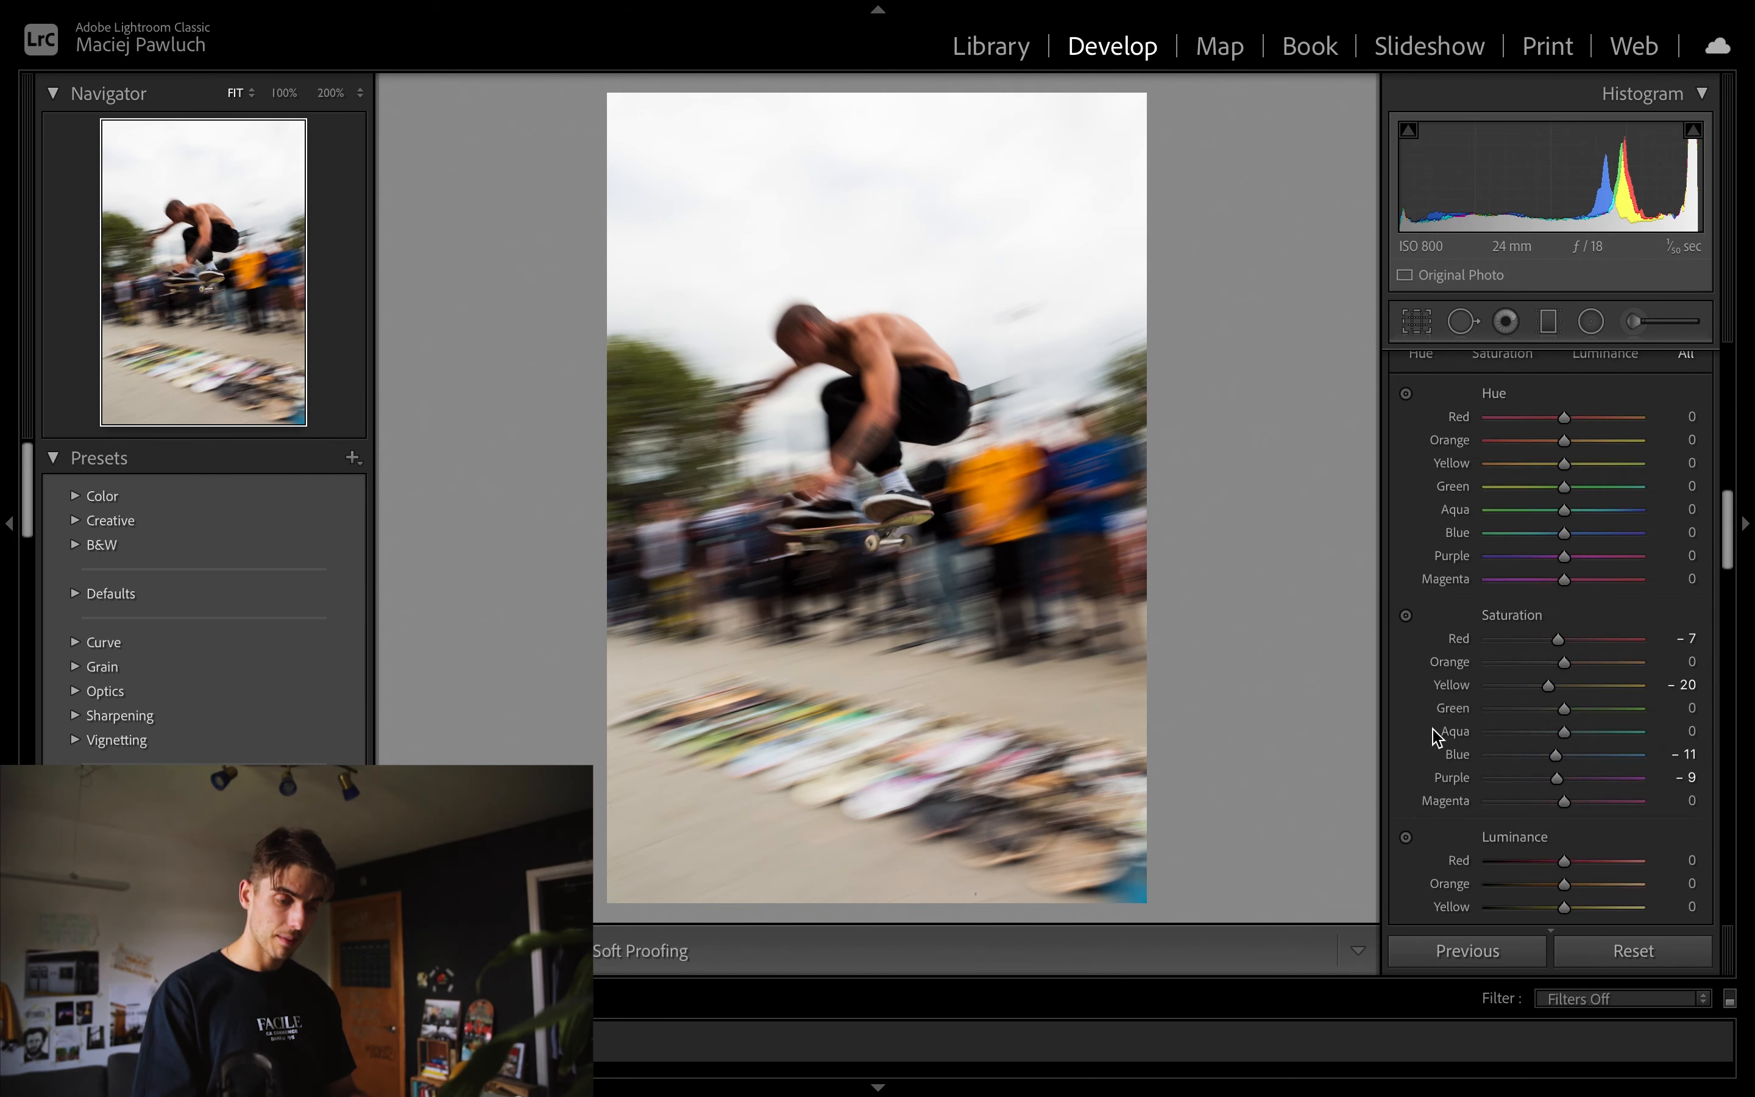
pyautogui.moveTo(1567, 733)
pyautogui.mouseDown()
pyautogui.moveTo(1623, 724)
pyautogui.moveTo(1584, 724)
pyautogui.mouseUp()
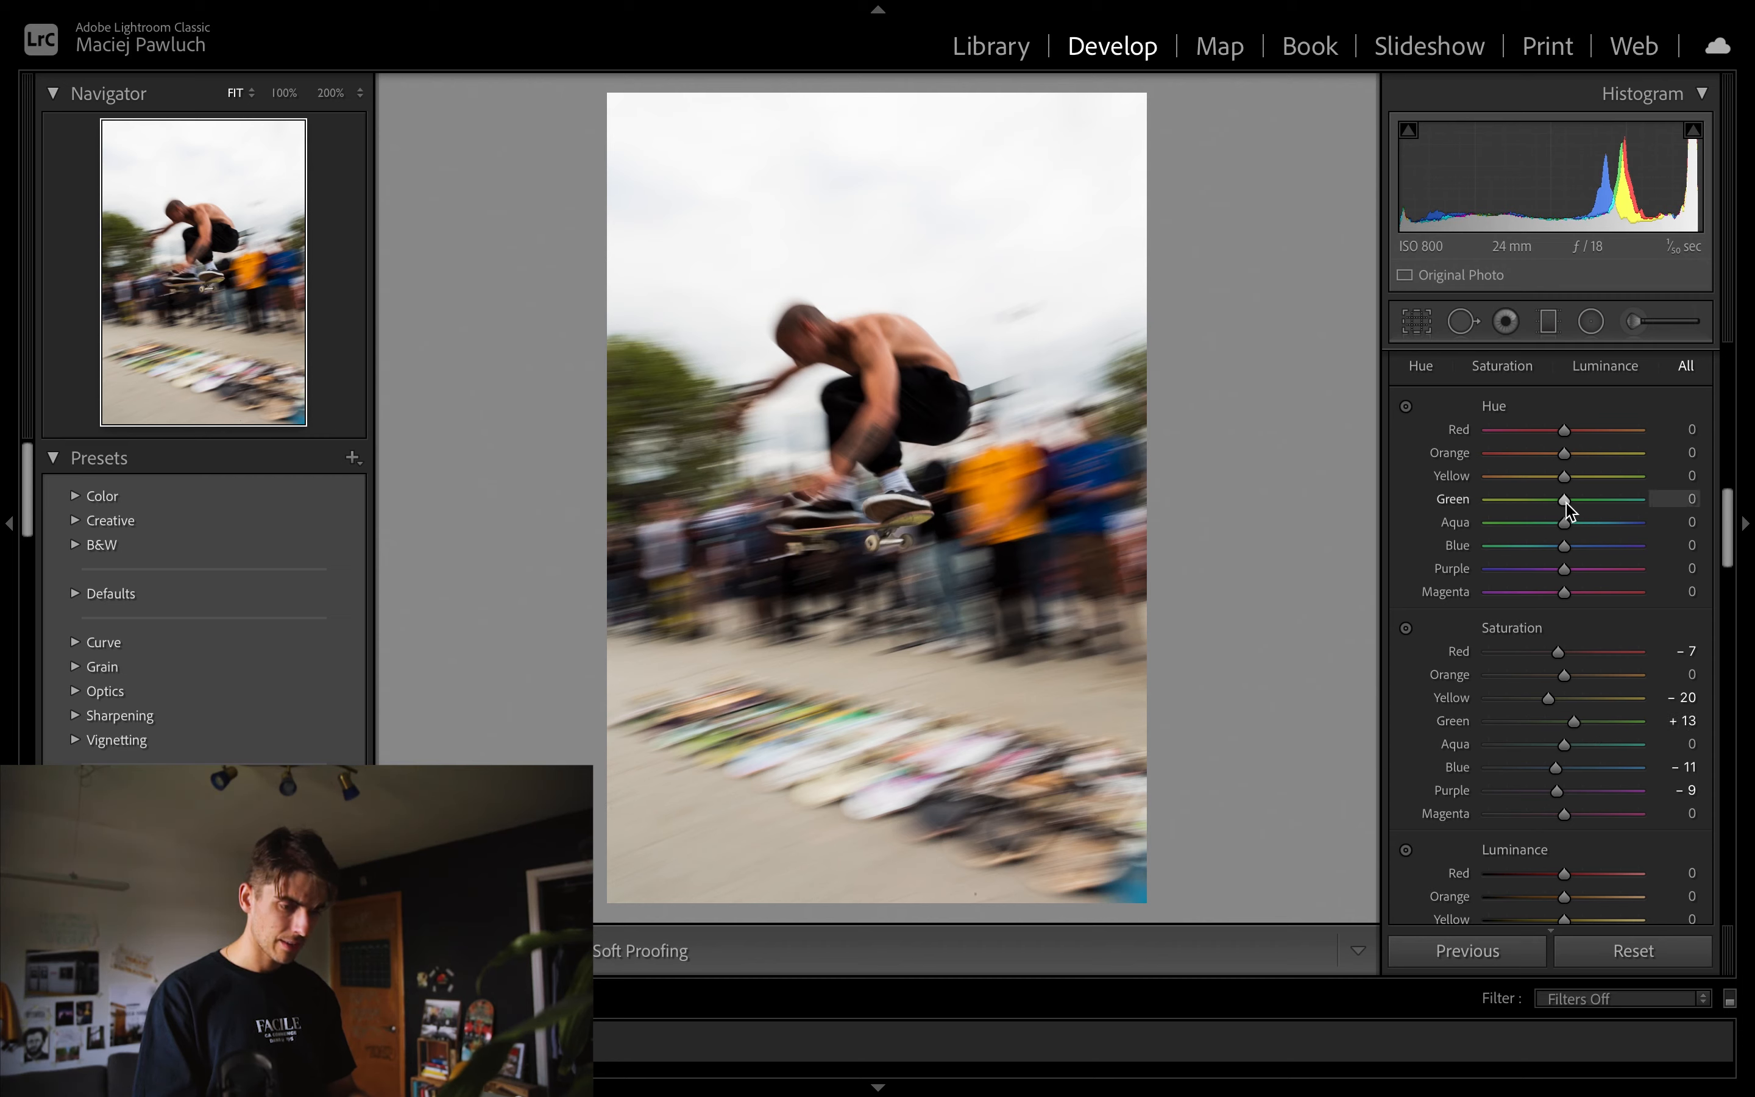
pyautogui.moveTo(1565, 506)
pyautogui.mouseDown()
pyautogui.moveTo(1538, 507)
pyautogui.moveTo(1608, 514)
pyautogui.moveTo(1523, 527)
pyautogui.moveTo(1625, 522)
pyautogui.moveTo(1586, 528)
pyautogui.mouseUp()
pyautogui.doubleClick(1564, 522)
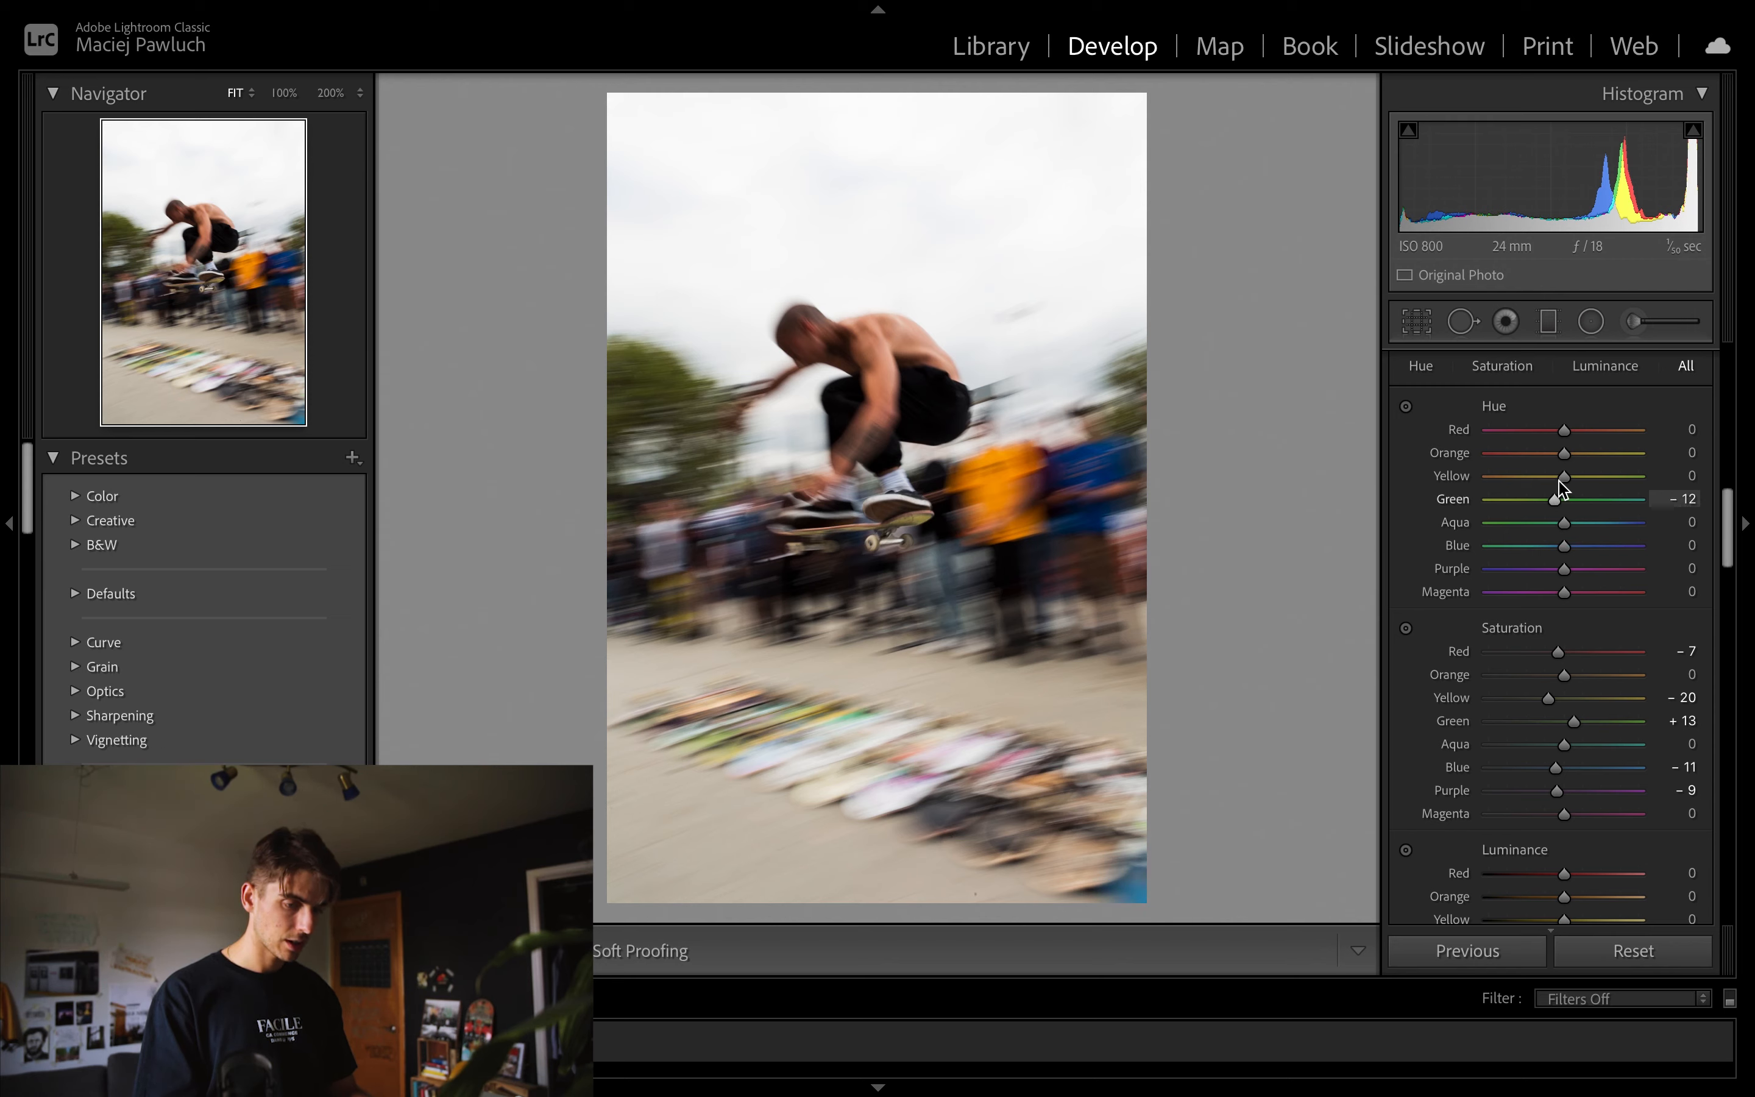
pyautogui.moveTo(1564, 476)
pyautogui.mouseDown()
pyautogui.moveTo(1610, 487)
pyautogui.moveTo(1534, 489)
pyautogui.moveTo(1574, 491)
pyautogui.mouseUp()
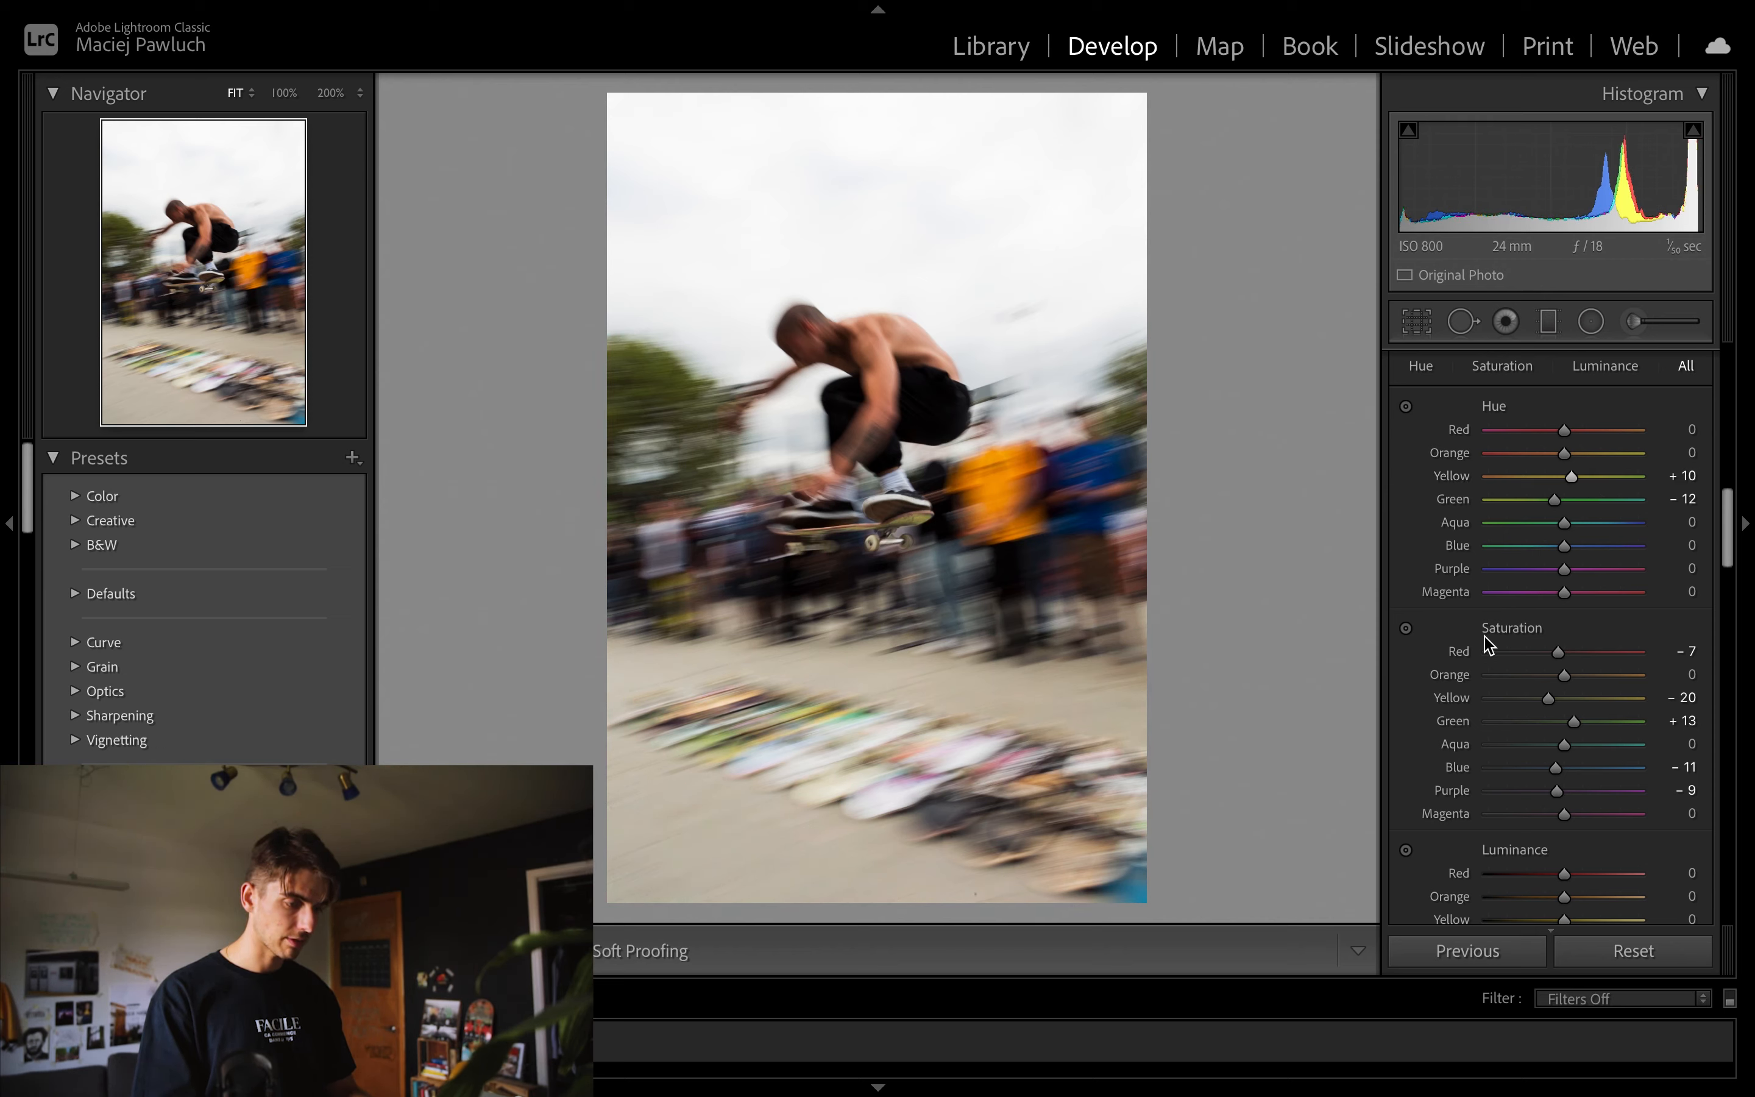
# Reduce the Yellow saturation in HSL to -36
pyautogui.scroll(-5, 1469, 792)
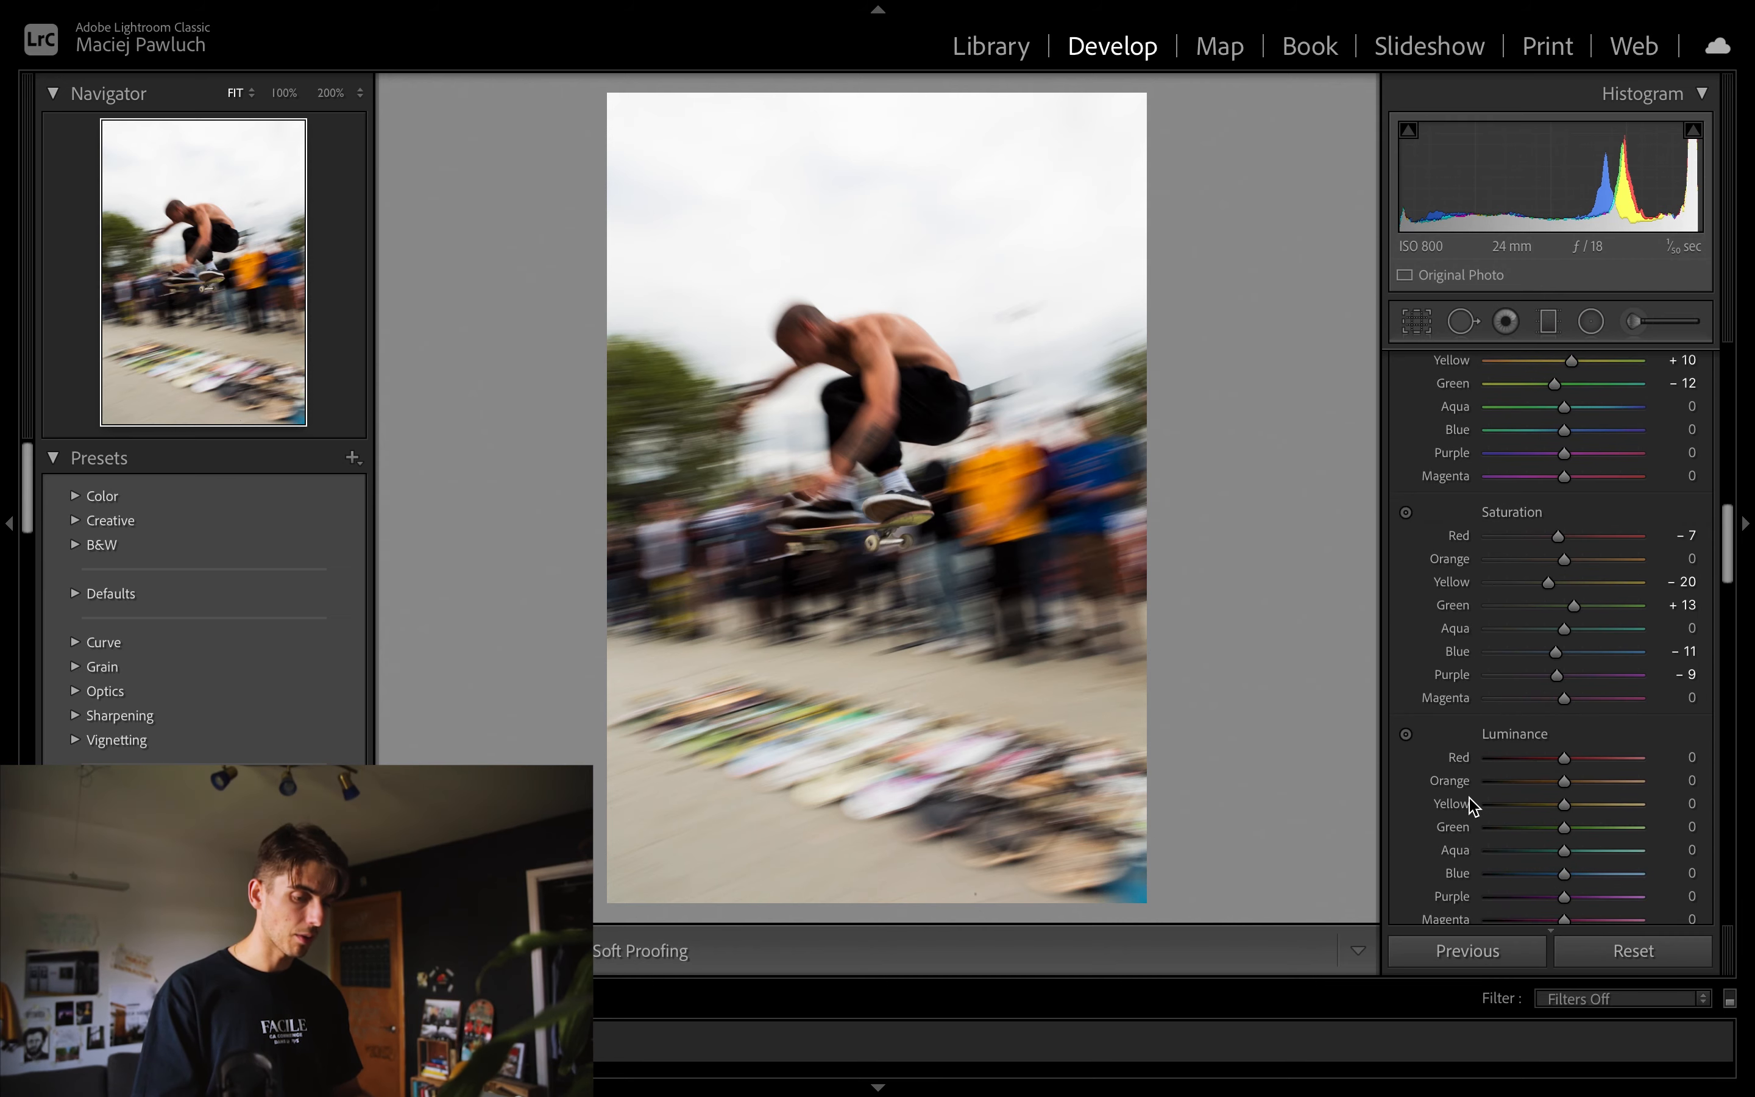
pyautogui.scroll(2, 1469, 798)
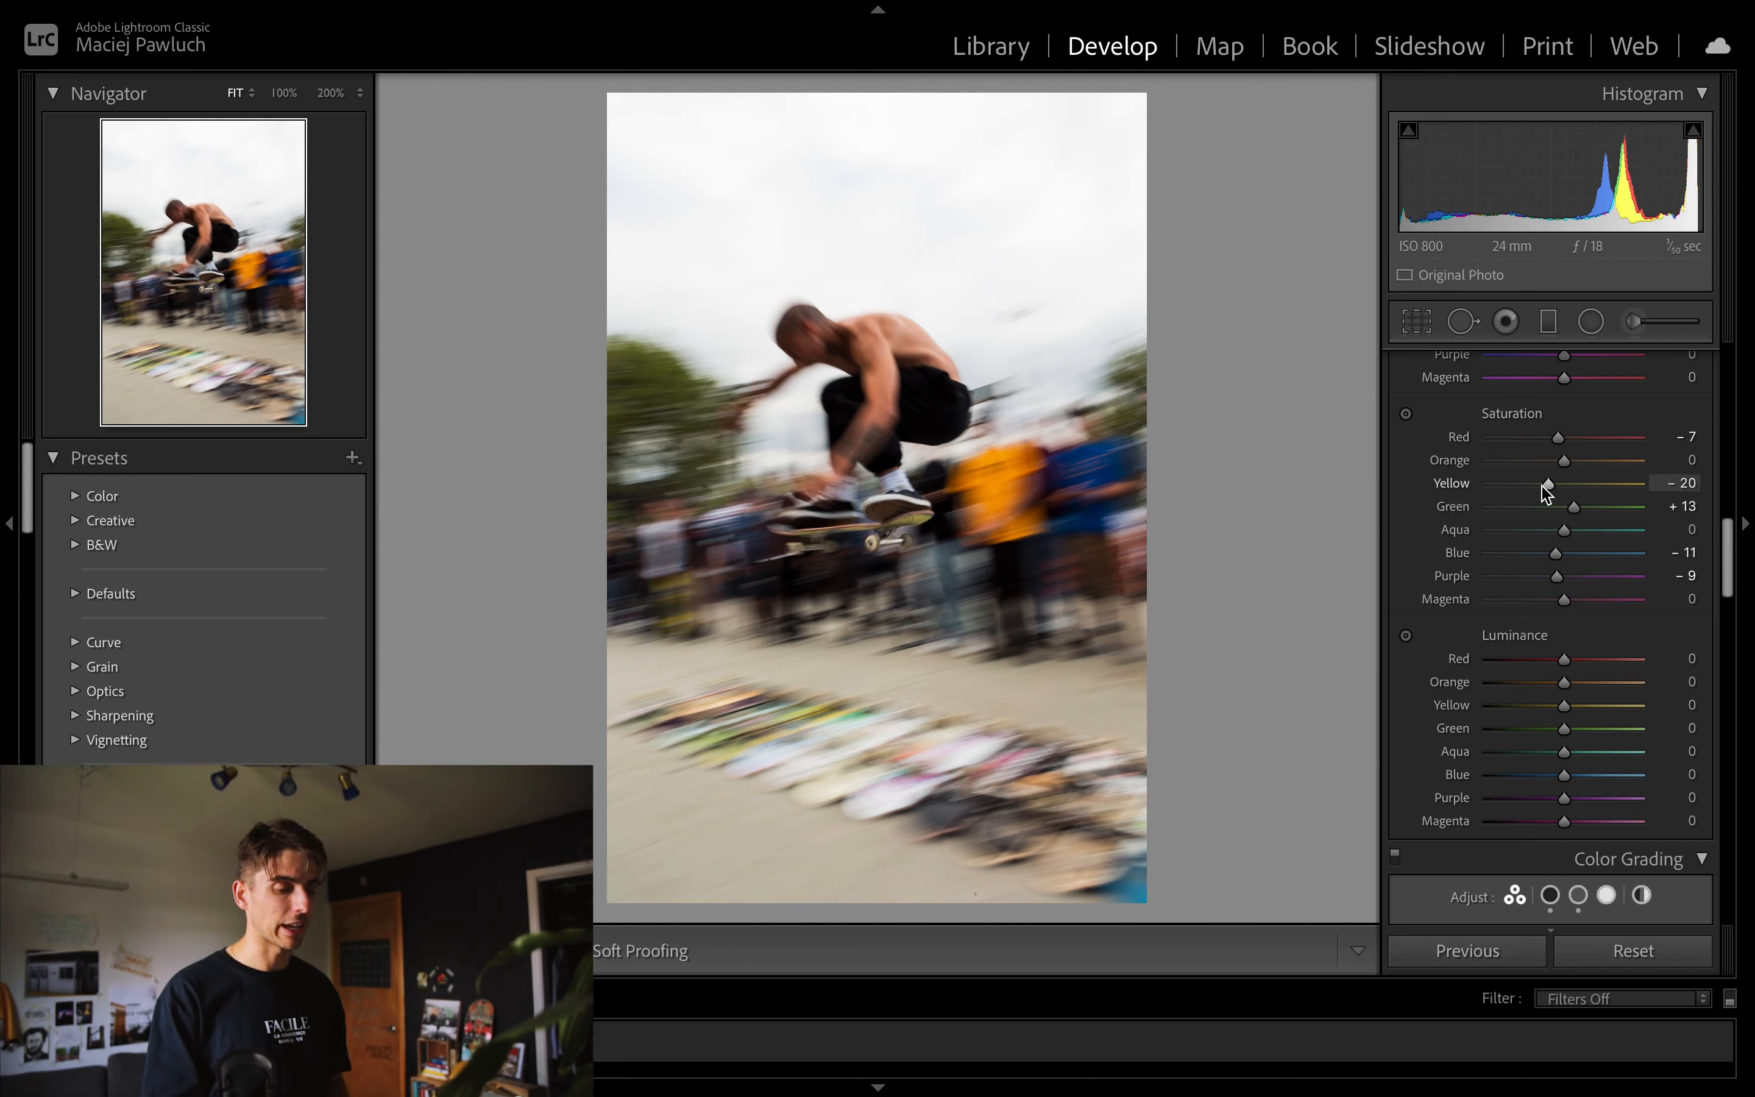
pyautogui.moveTo(1548, 488)
pyautogui.mouseDown()
pyautogui.moveTo(1525, 492)
pyautogui.moveTo(1592, 493)
pyautogui.moveTo(1537, 496)
pyautogui.mouseUp()
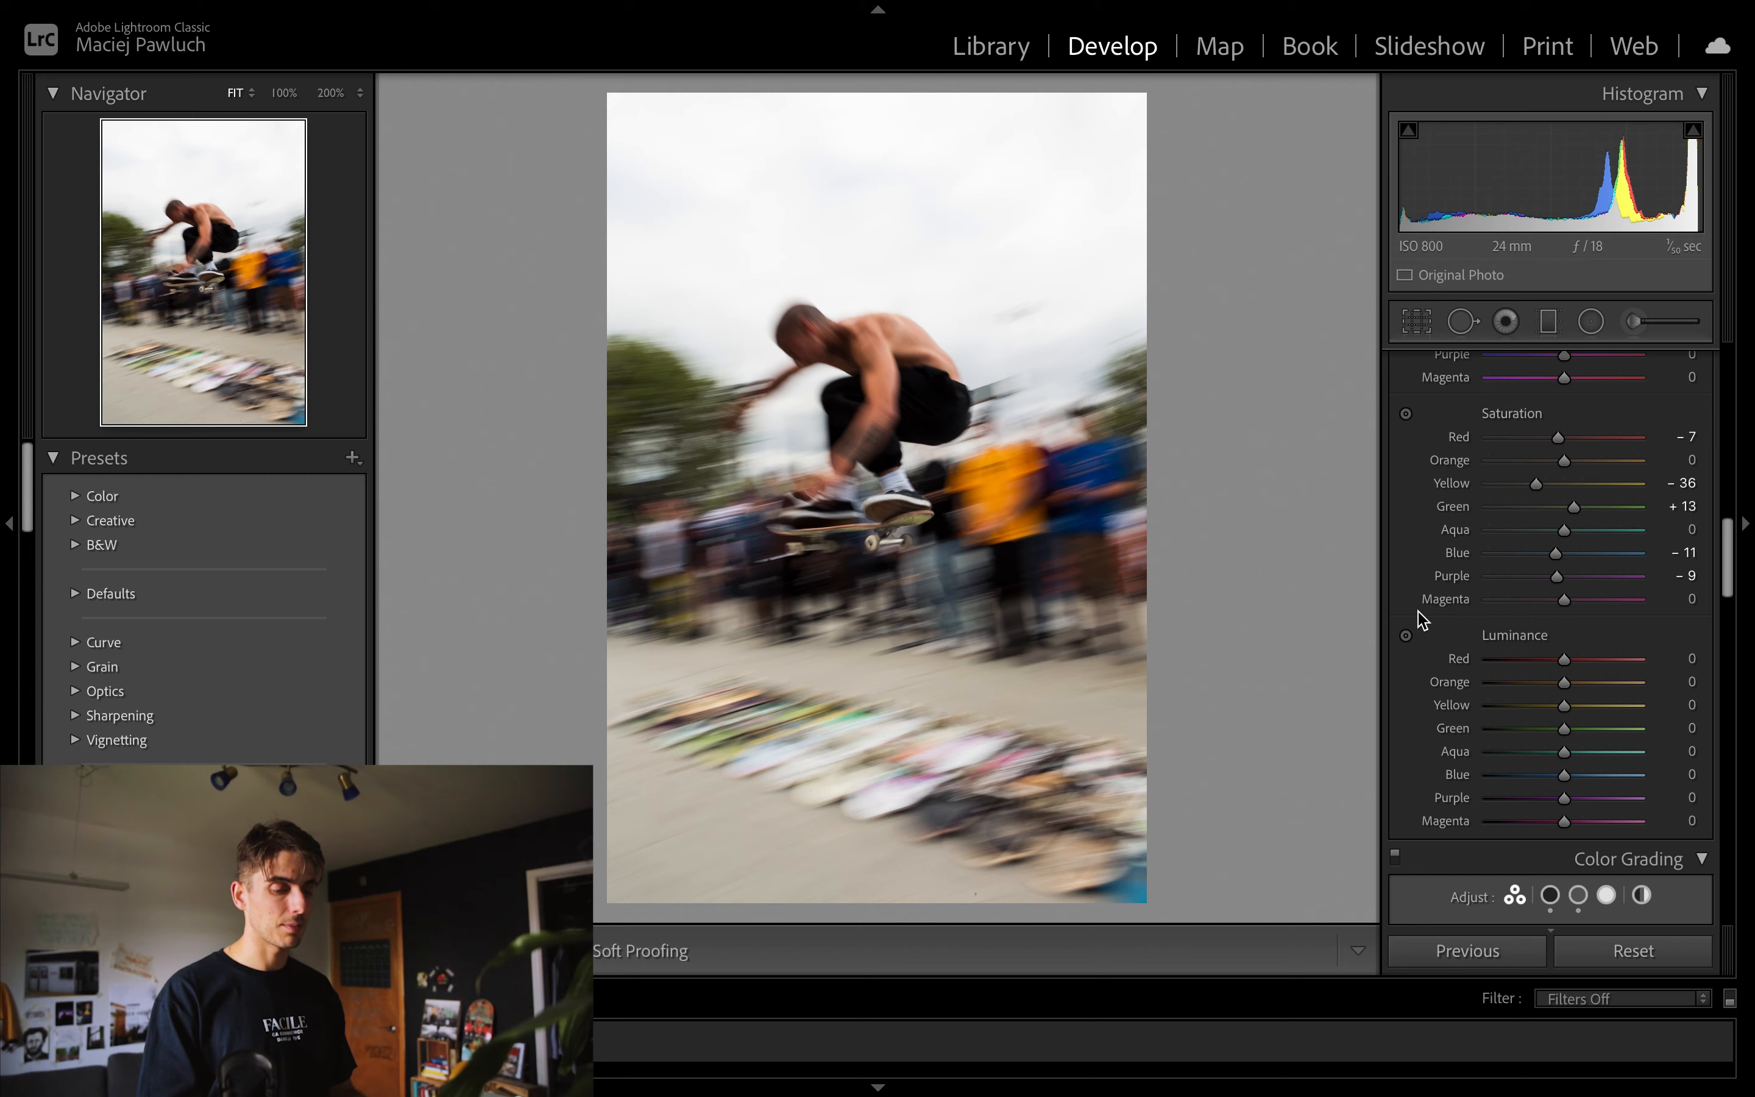
# Compare the edited photo with its original in a side-by-side Before and After view, dismissing the disk space notification
pyautogui.scroll(-6, 1422, 580)
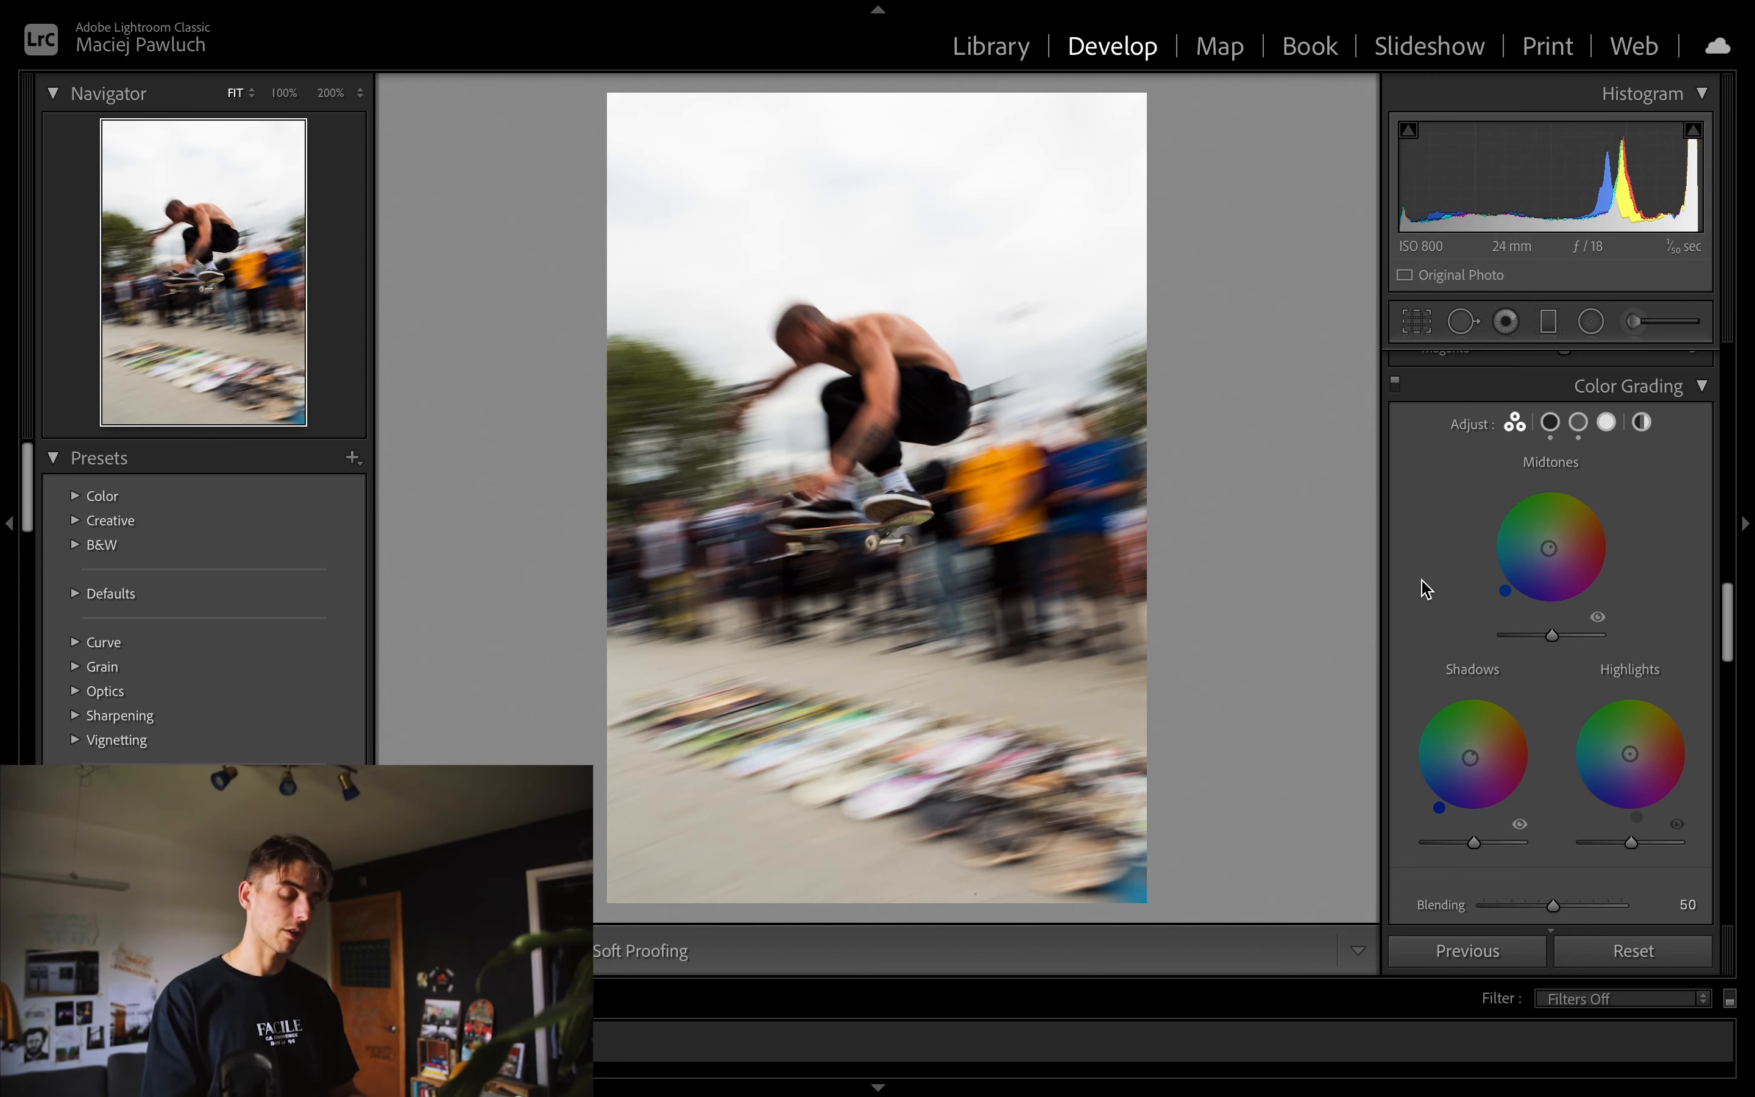
pyautogui.scroll(-8, 1422, 580)
pyautogui.scroll(-10, 1423, 586)
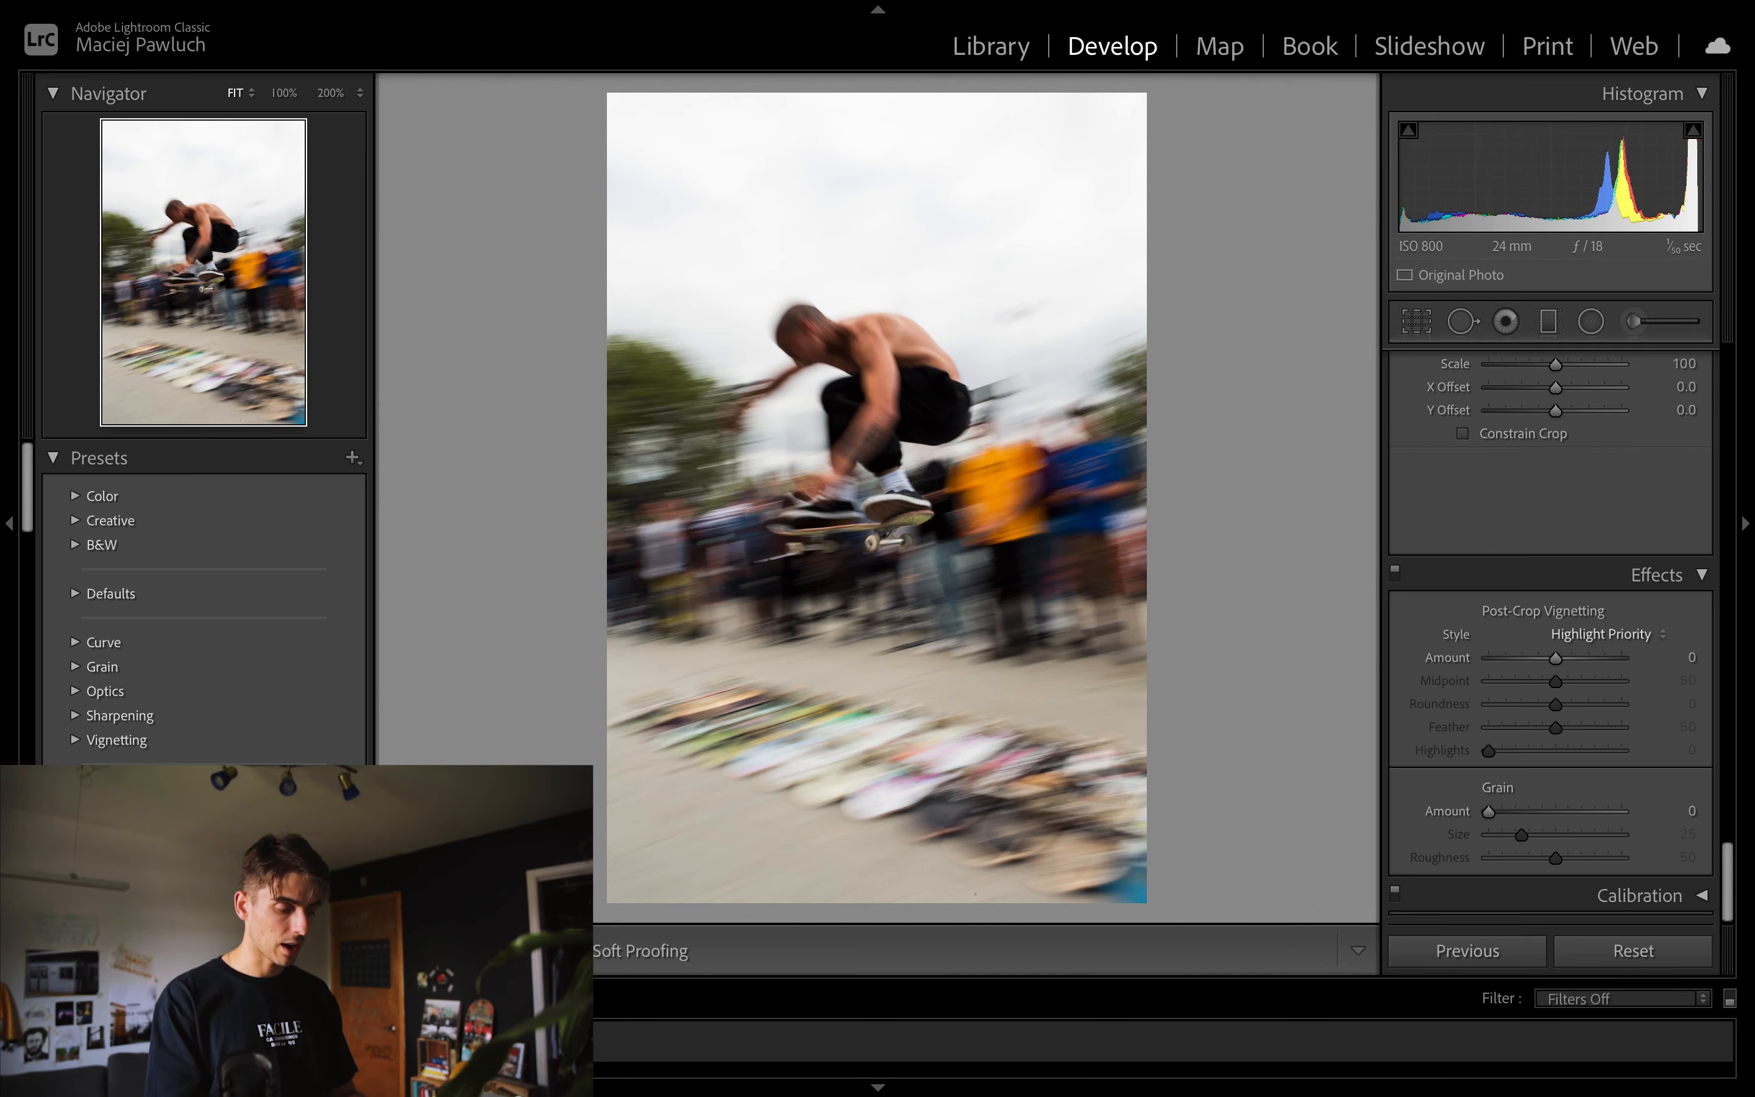
pyautogui.hotkey('shift', 'r')
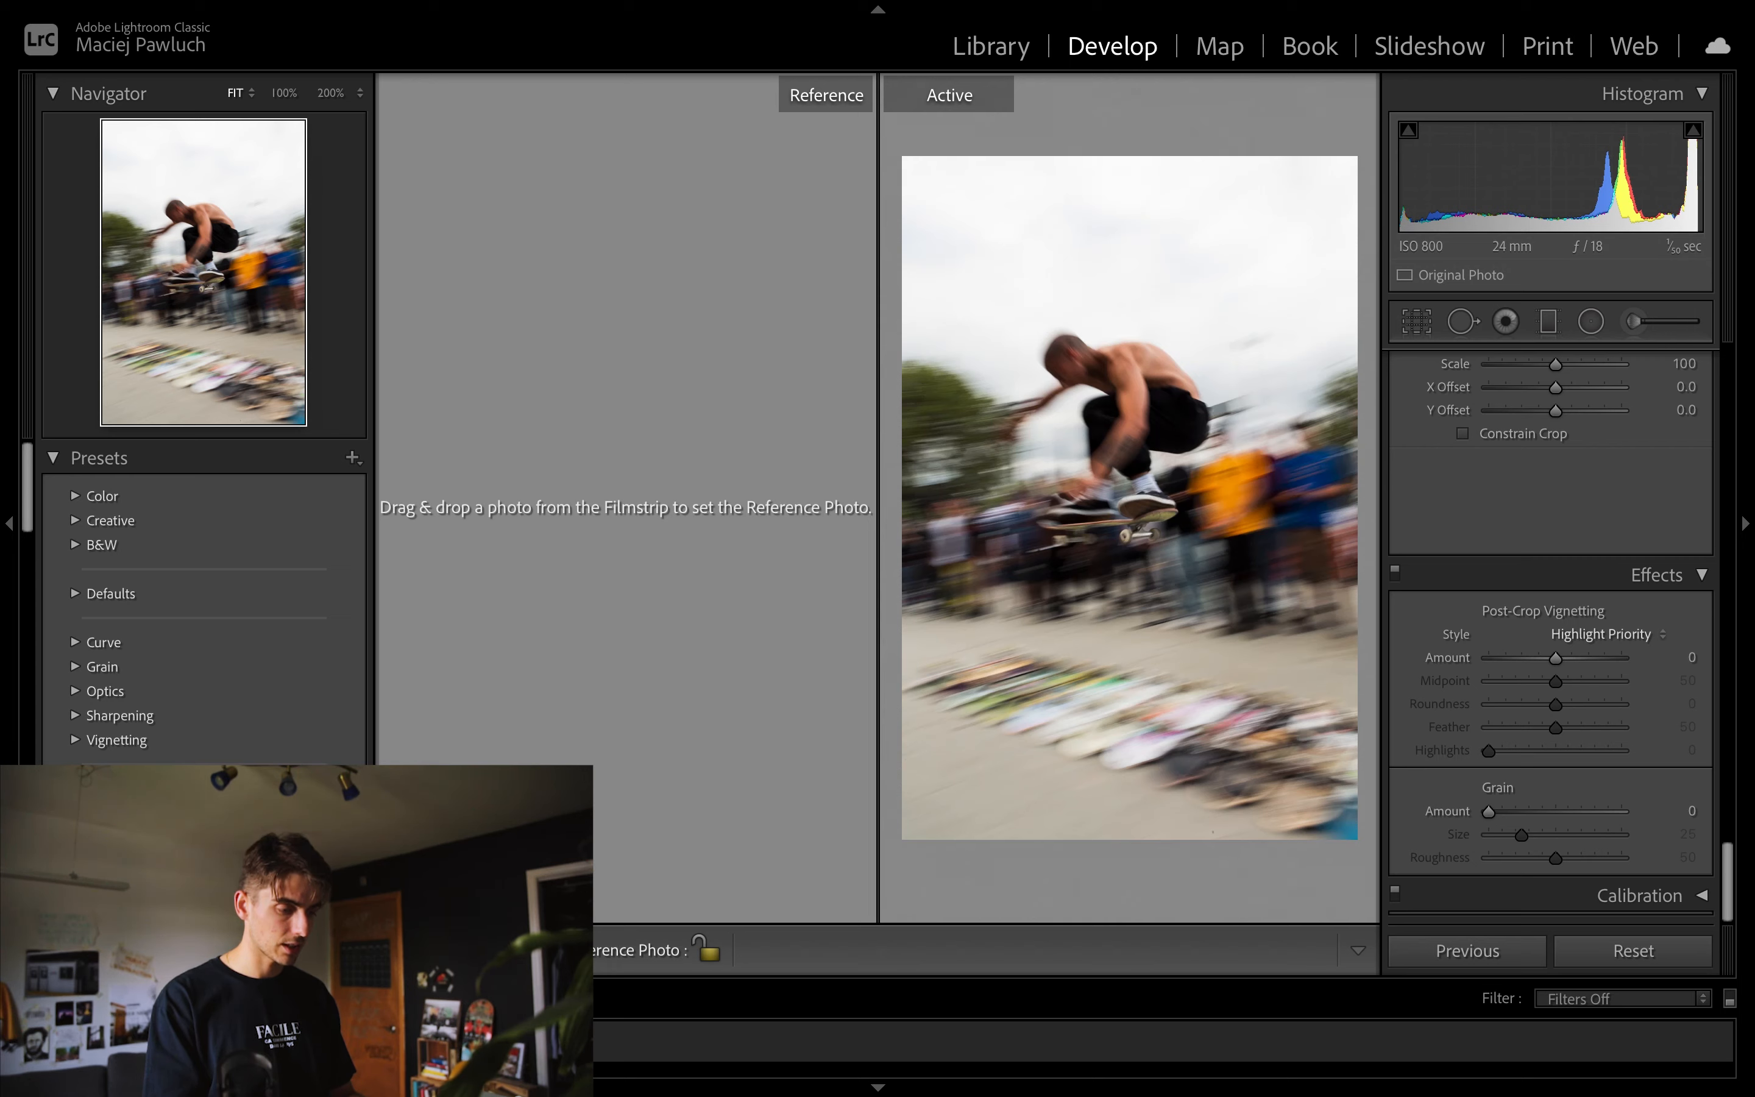
pyautogui.press('y')
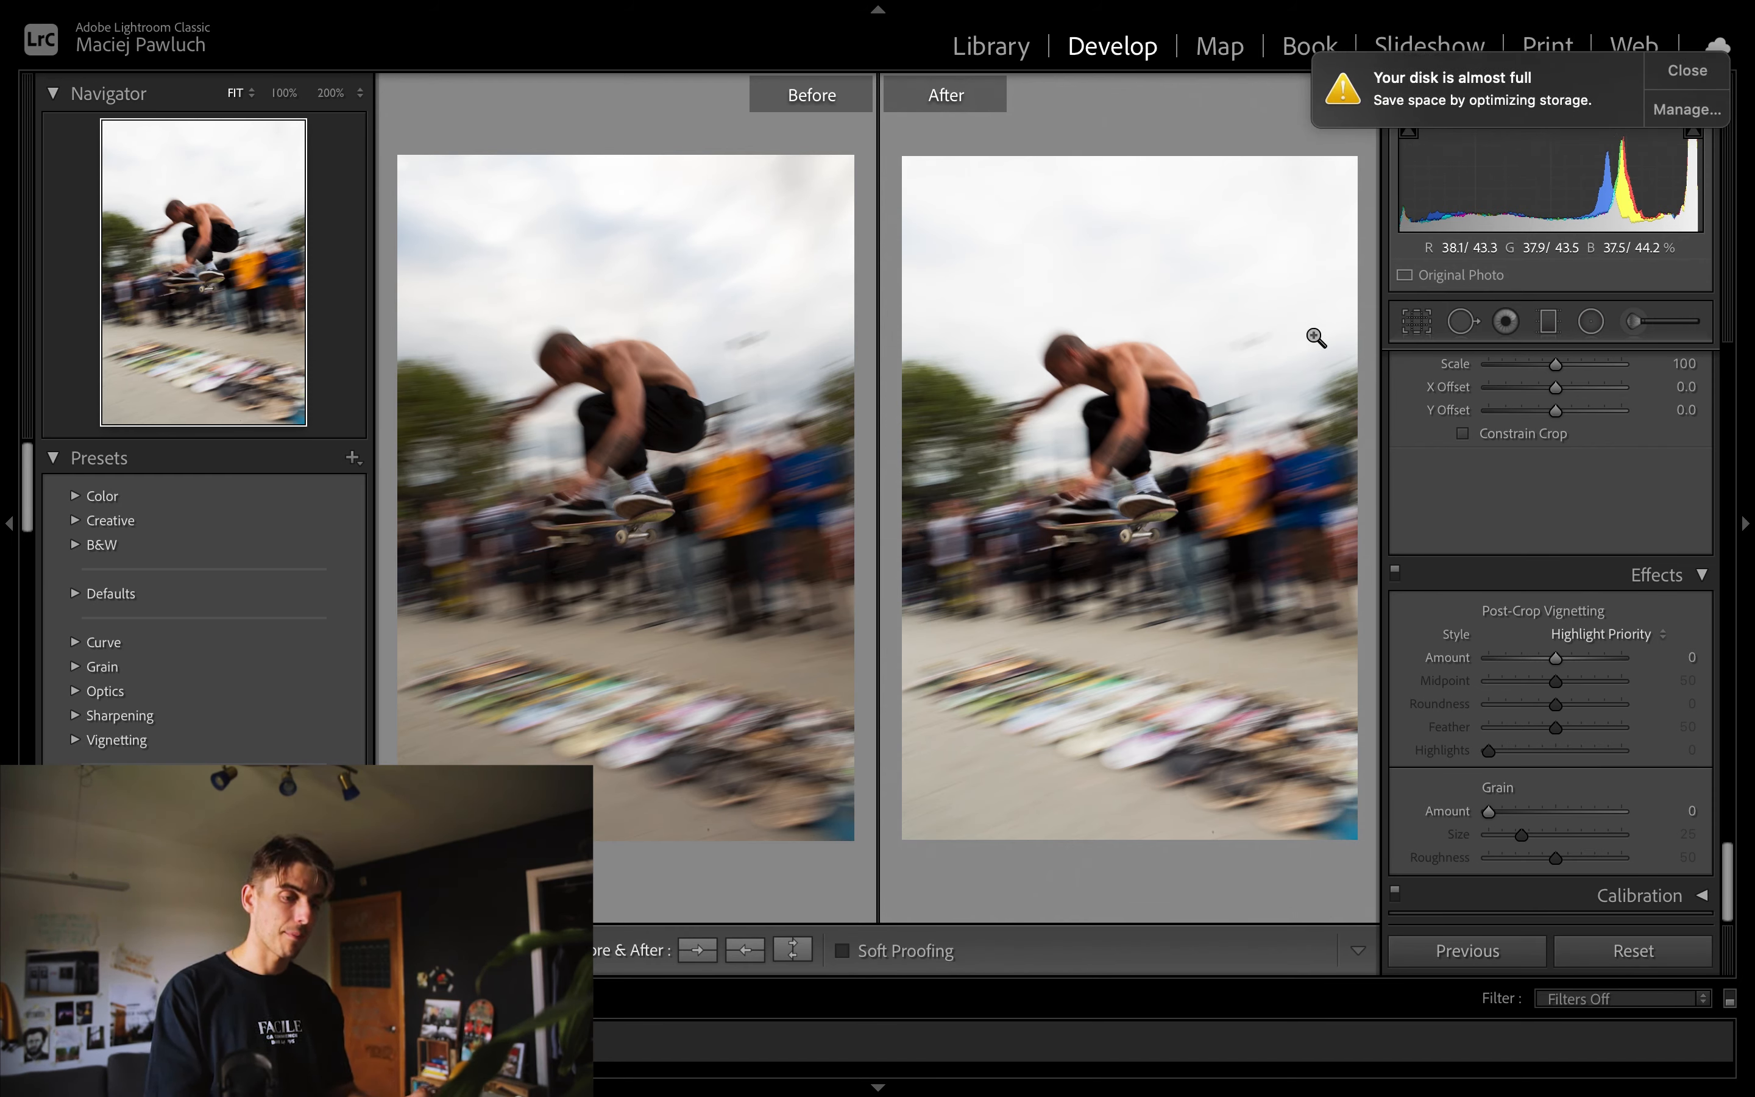
pyautogui.click(1687, 72)
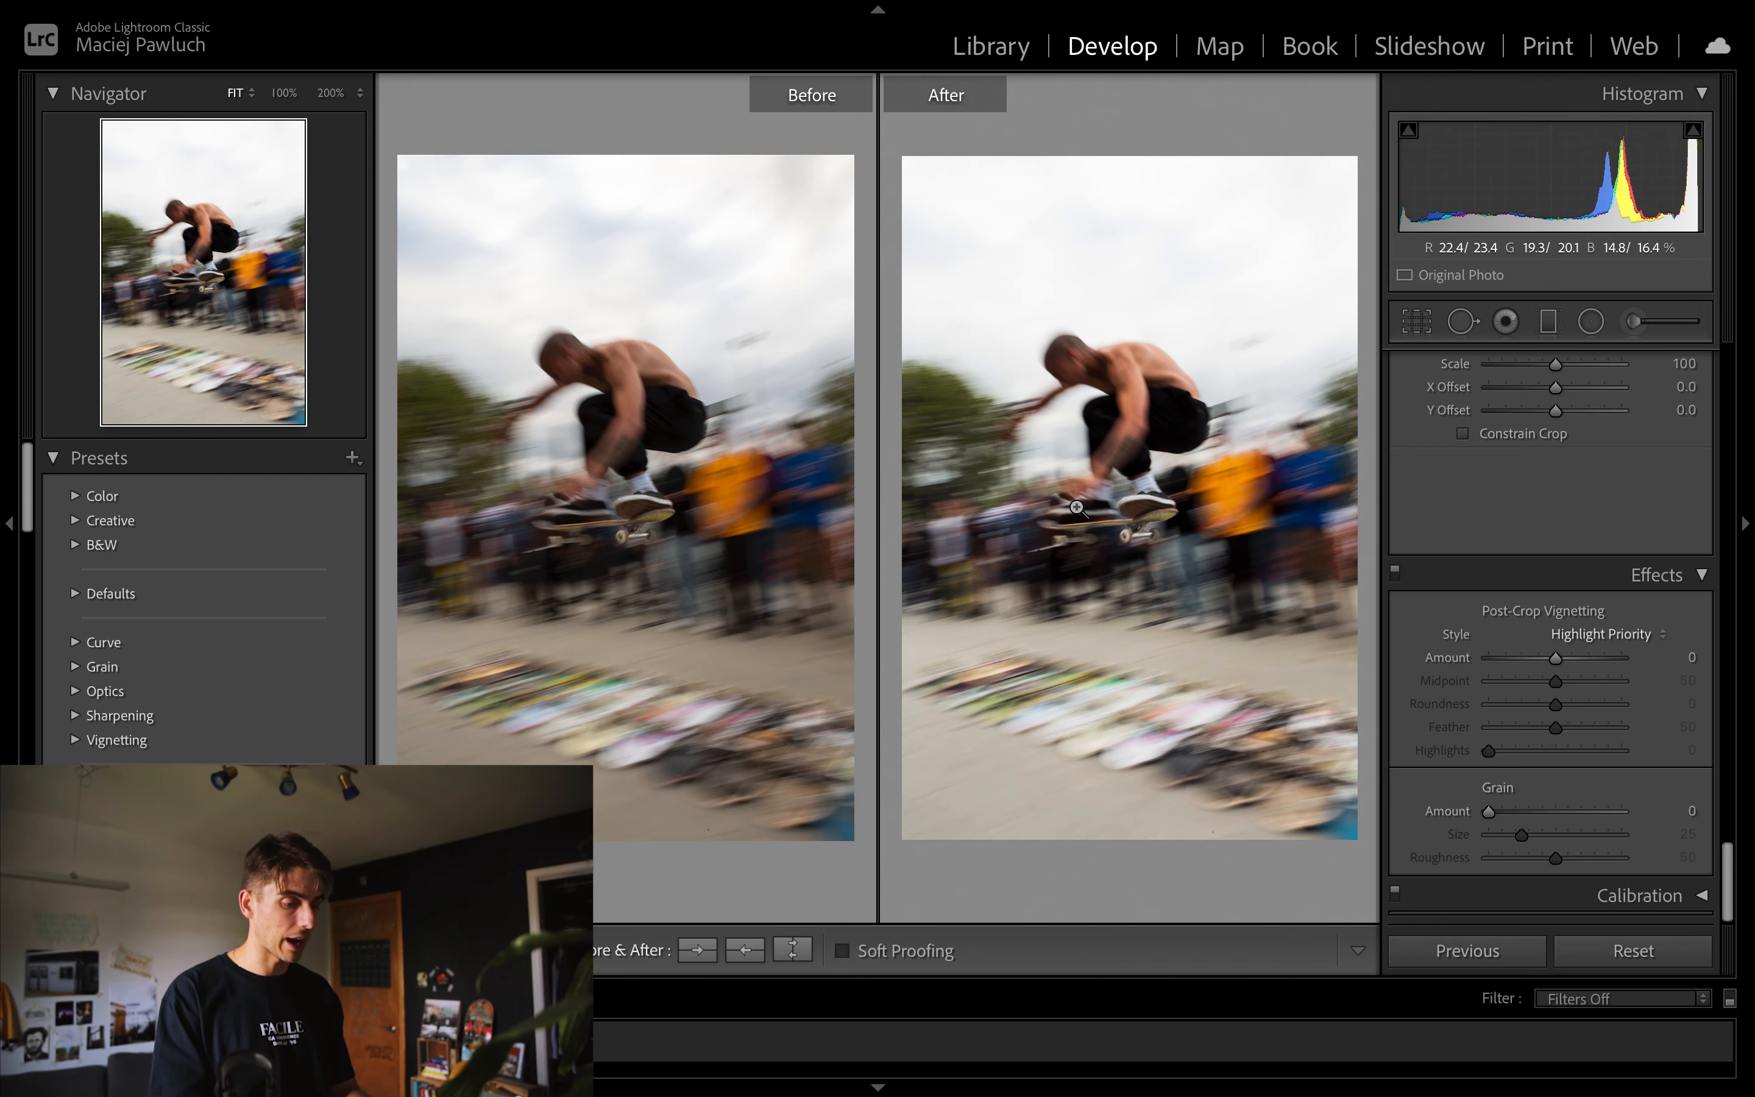
pyautogui.click(1034, 515)
pyautogui.click(1035, 515)
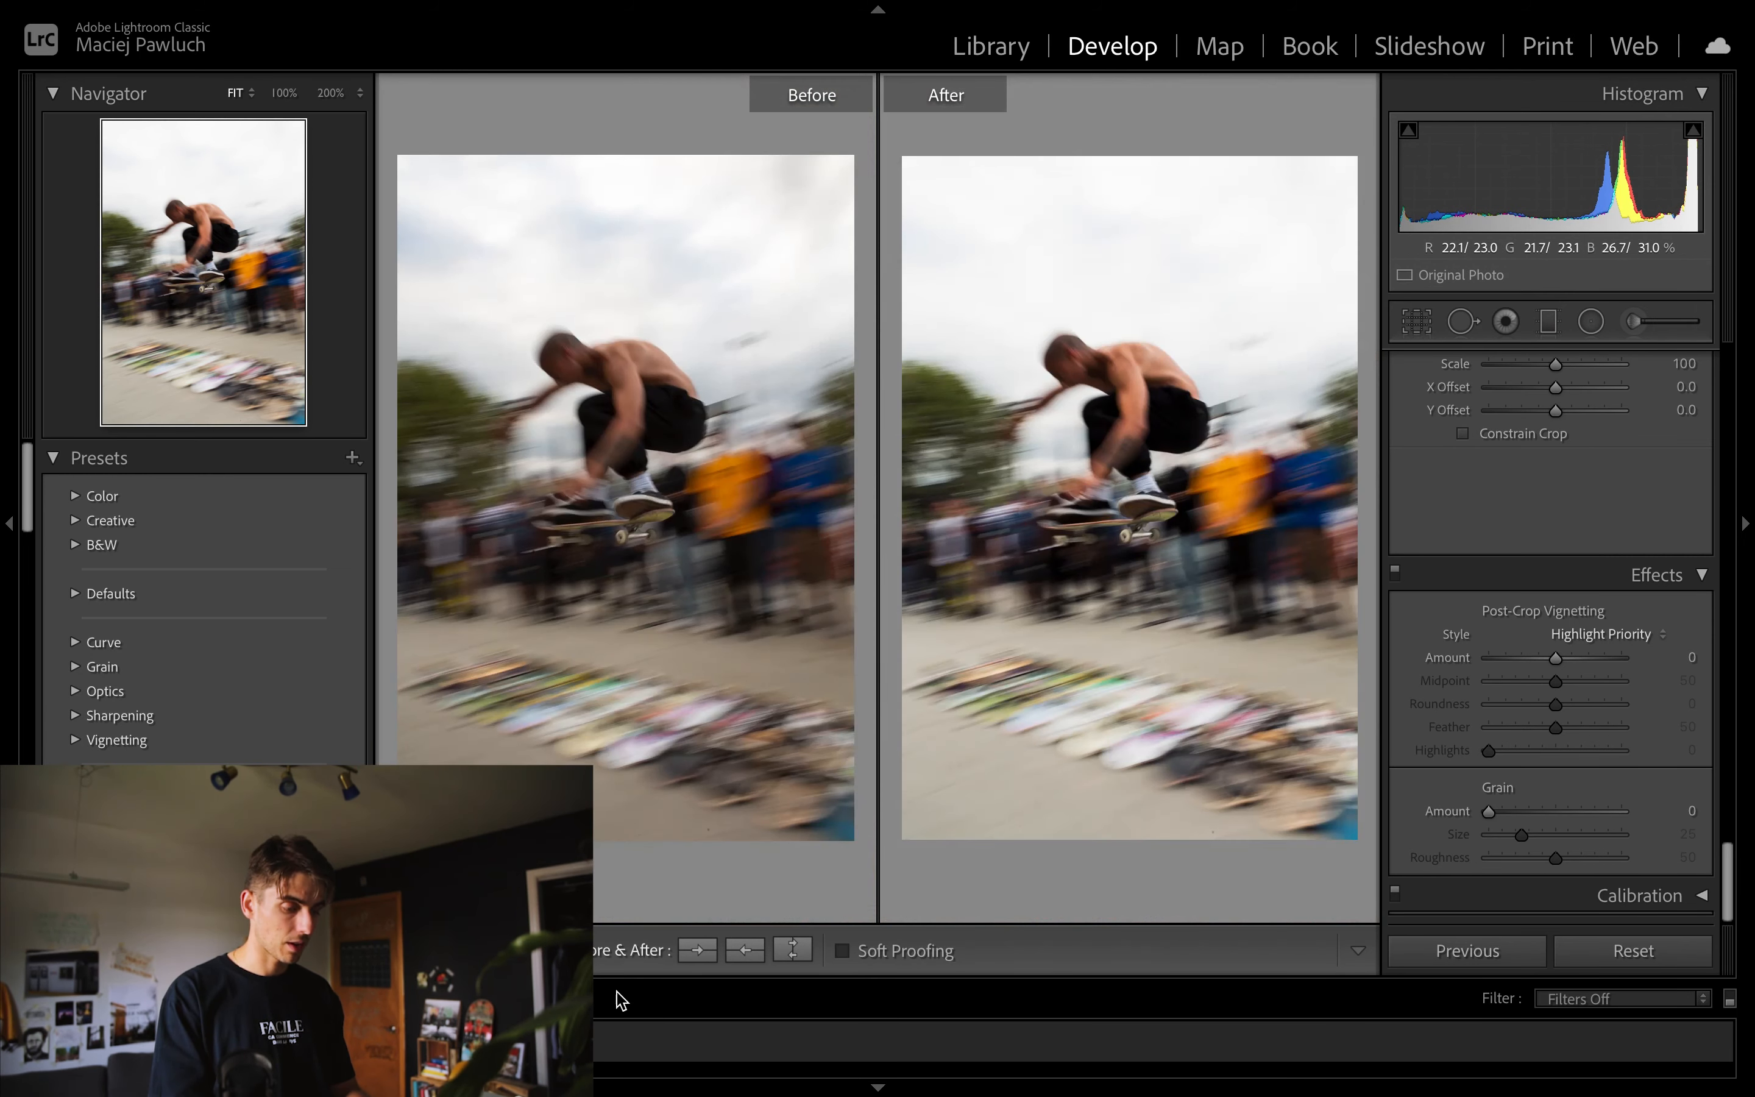